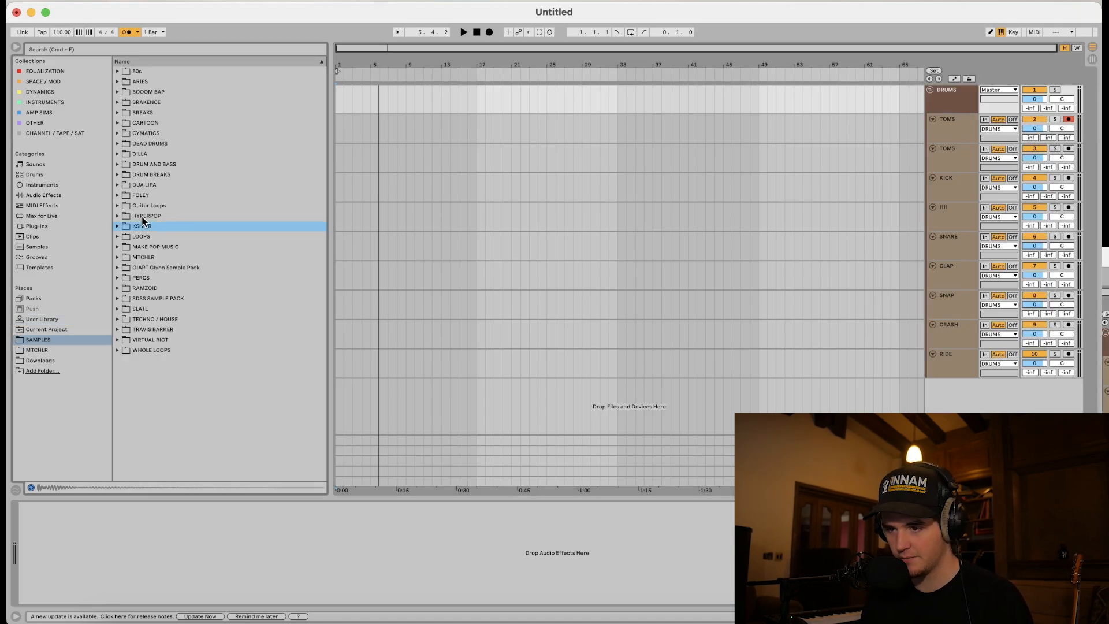
pyautogui.click(141, 224)
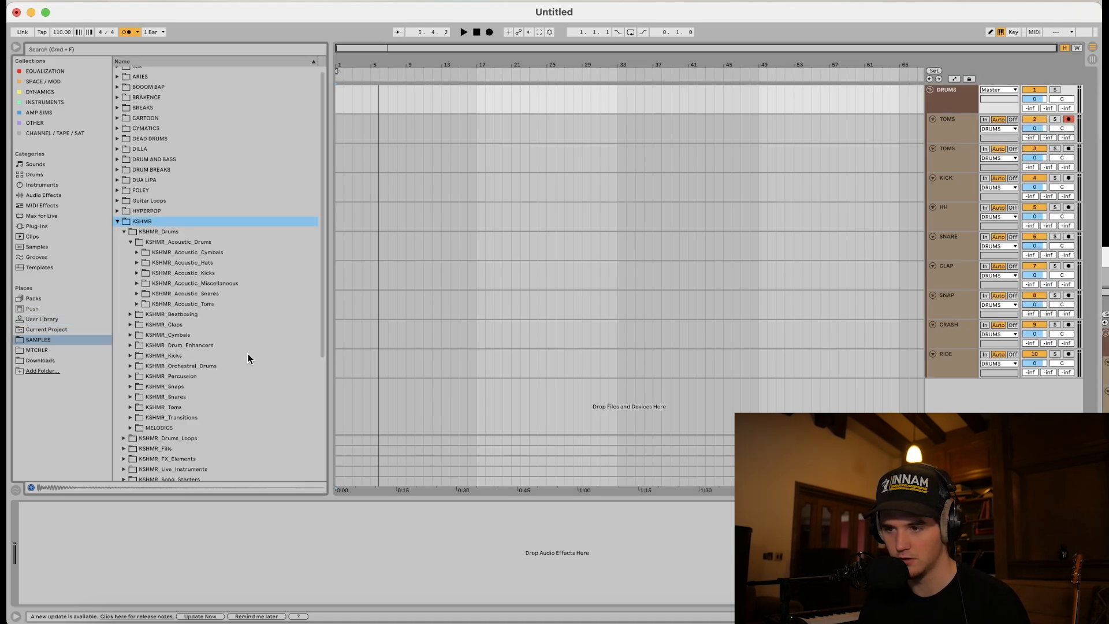
pyautogui.click(118, 220)
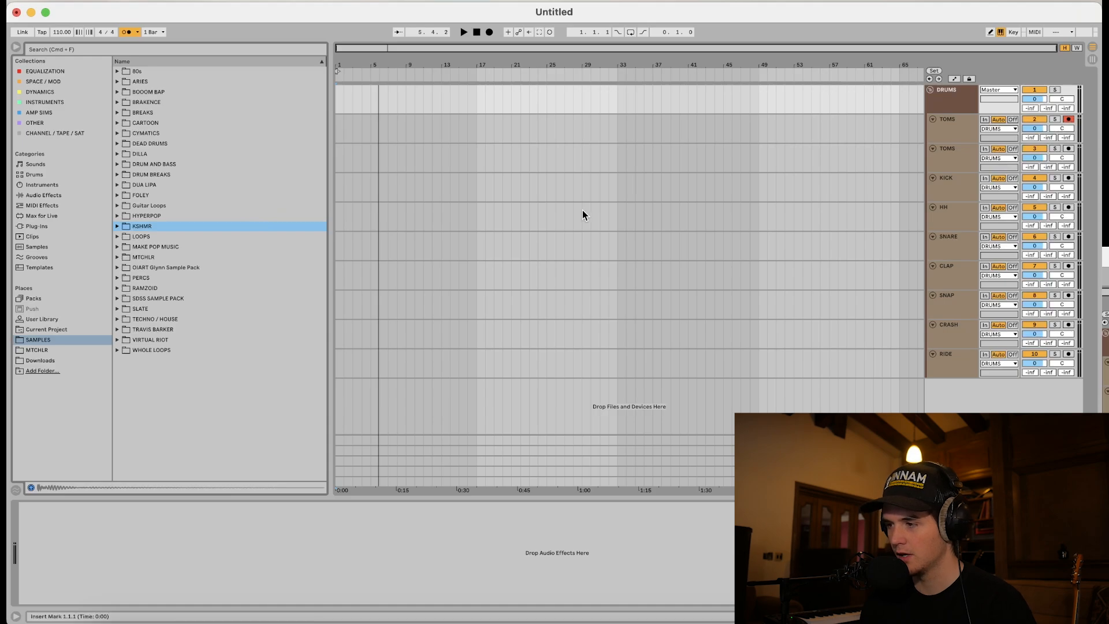
# Set the song tempo to 130 BPM and audition it by playing from the start of the arrangement
pyautogui.click(338, 93)
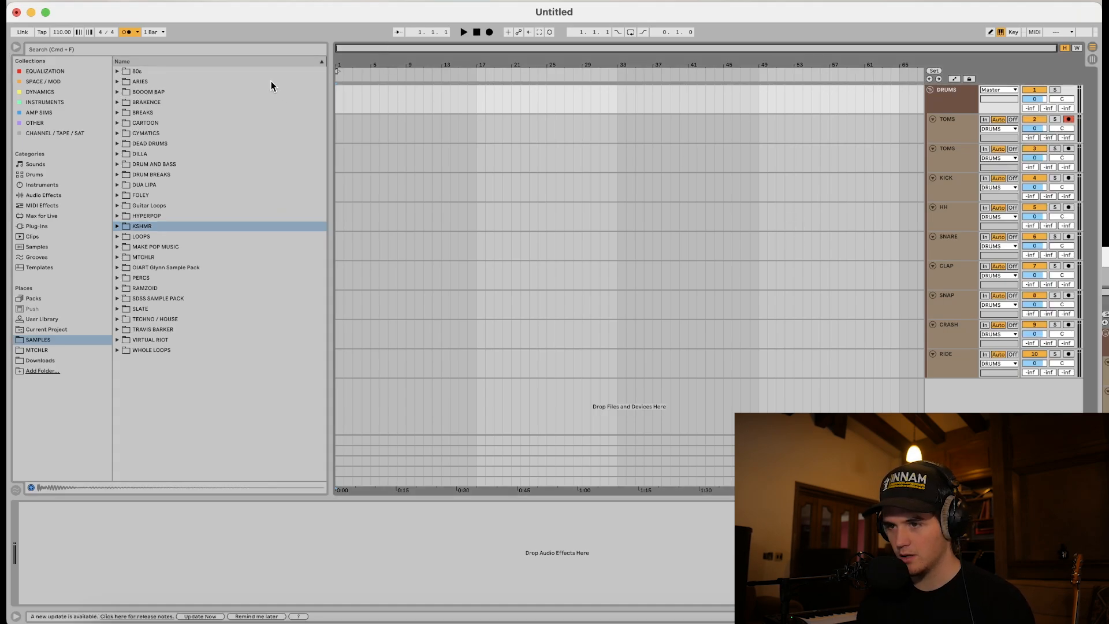
pyautogui.press('space')
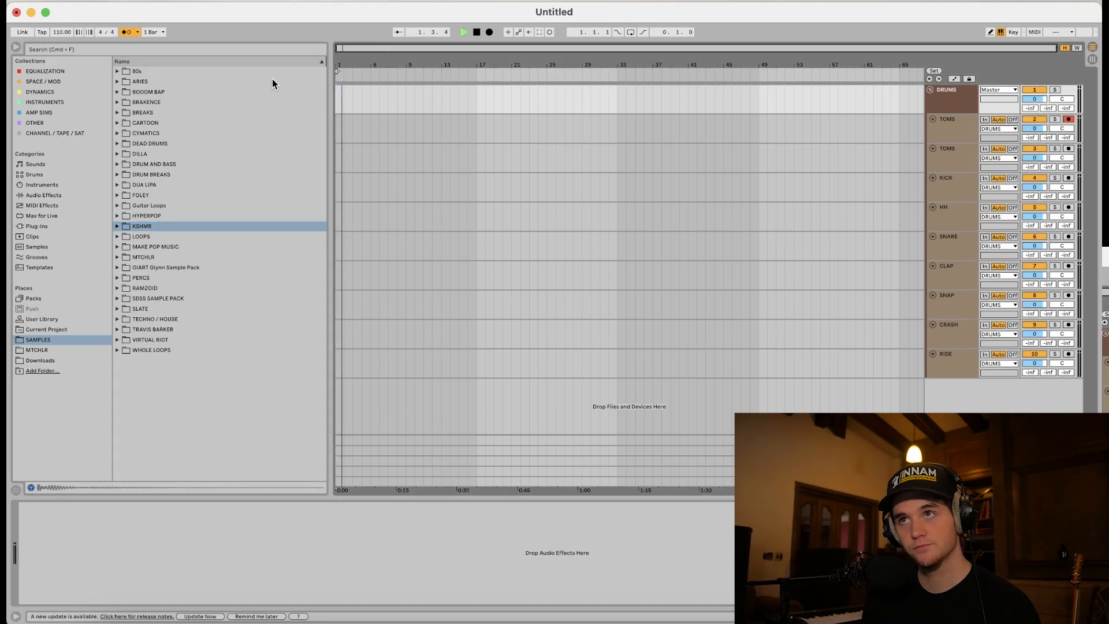
pyautogui.click(64, 35)
pyautogui.write('130')
pyautogui.press('Return')
pyautogui.press('space')
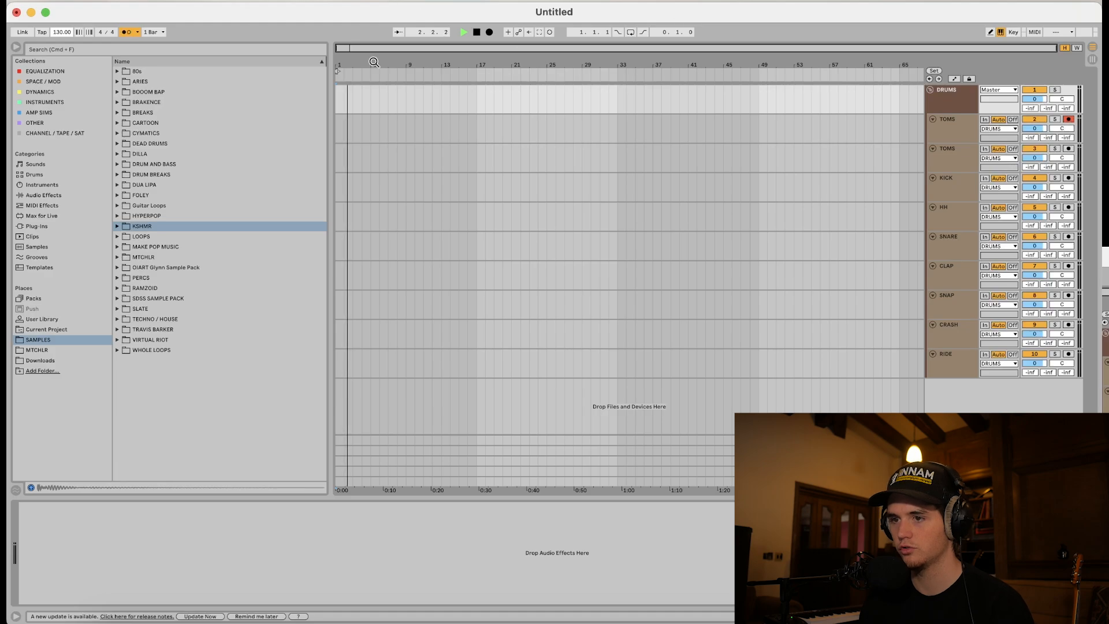
pyautogui.press('space')
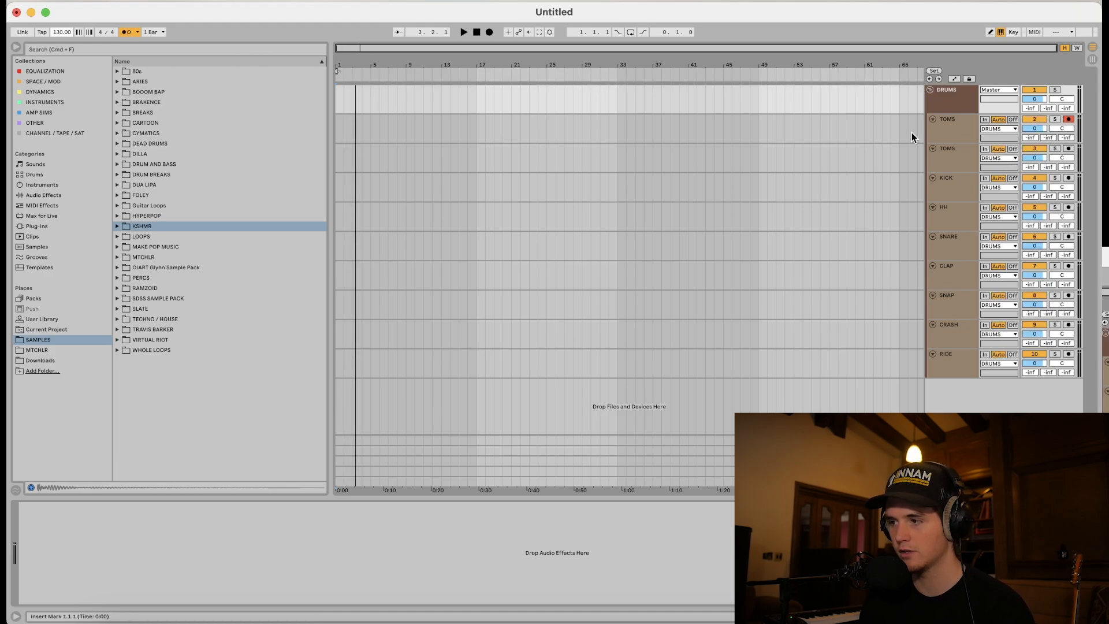
# Insert a new MIDI track above the DRUMS group and start playback from bar 1
pyautogui.press('super+shift+t')
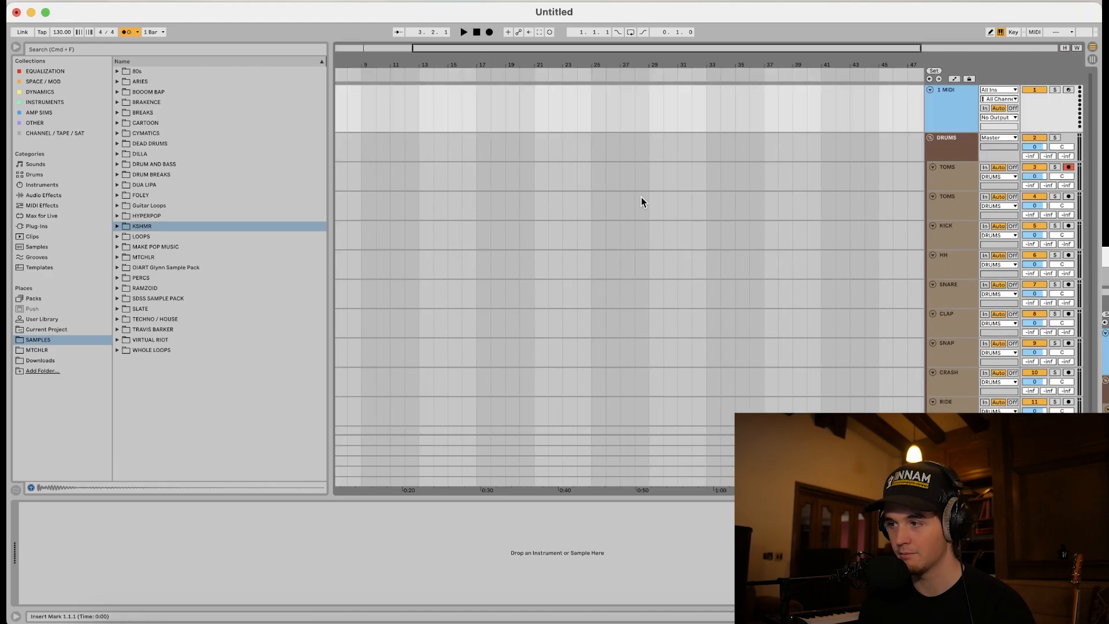
pyautogui.scroll(-3, 641, 196)
pyautogui.scroll(-3, 344, 150)
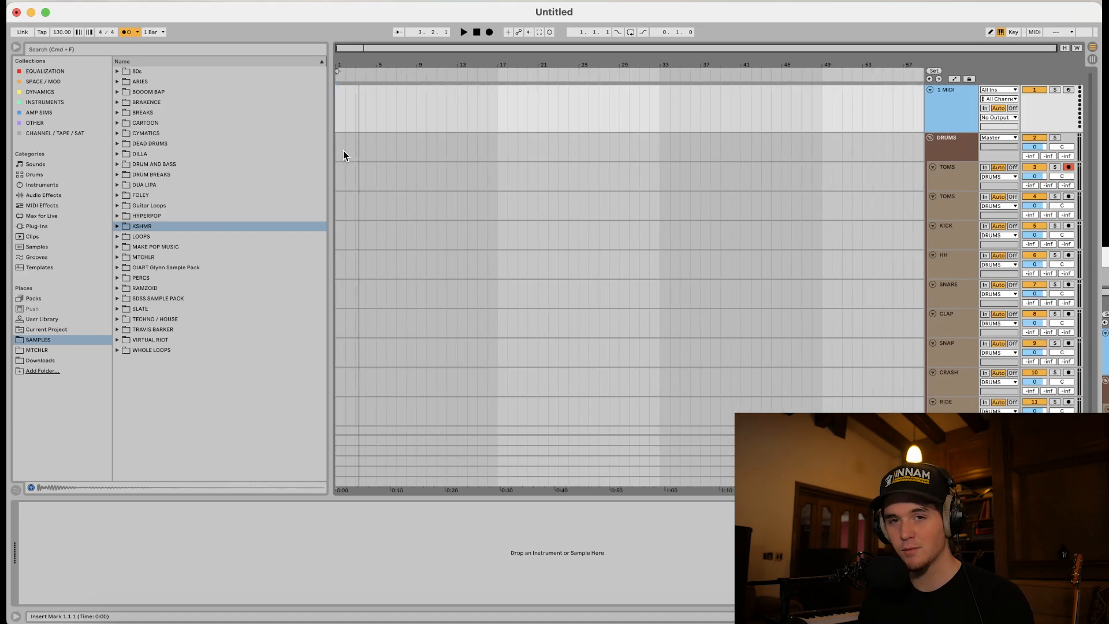
pyautogui.click(337, 116)
pyautogui.press('space')
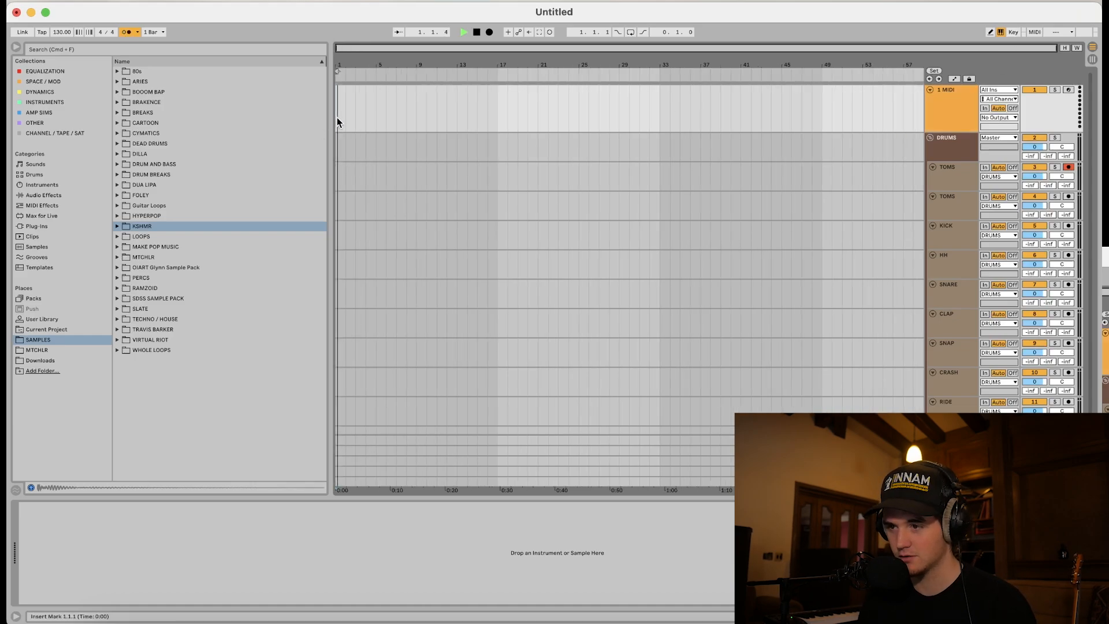
# Create a four-bar MIDI clip from bar 2 to bar 6 on the new MIDI track and name it INTRO
pyautogui.click(347, 123)
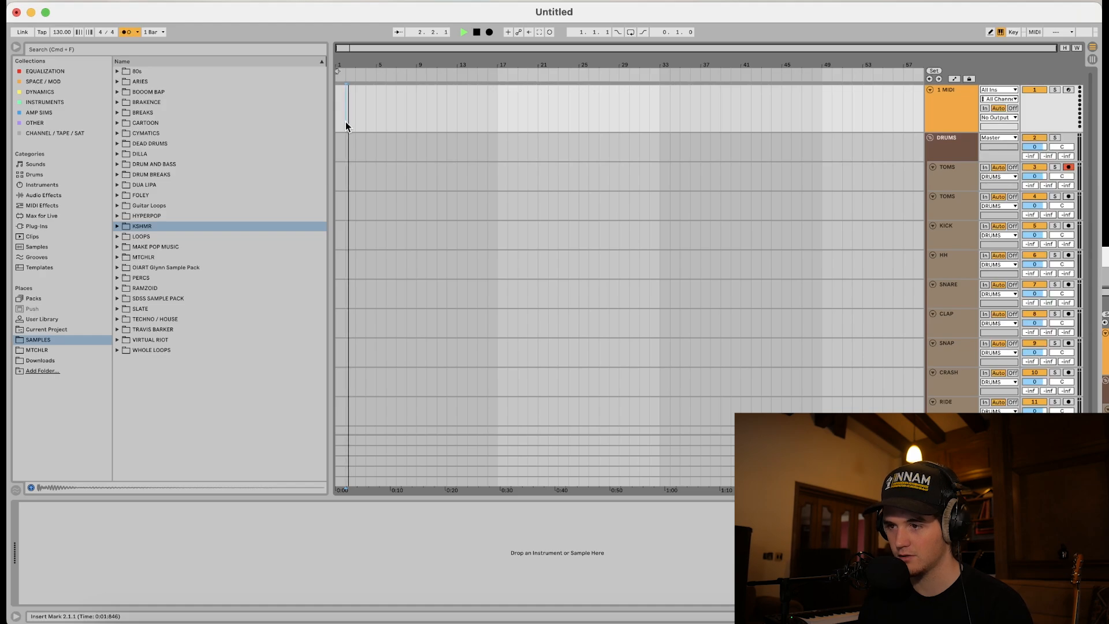
pyautogui.moveTo(345, 122); pyautogui.dragTo(386, 116)
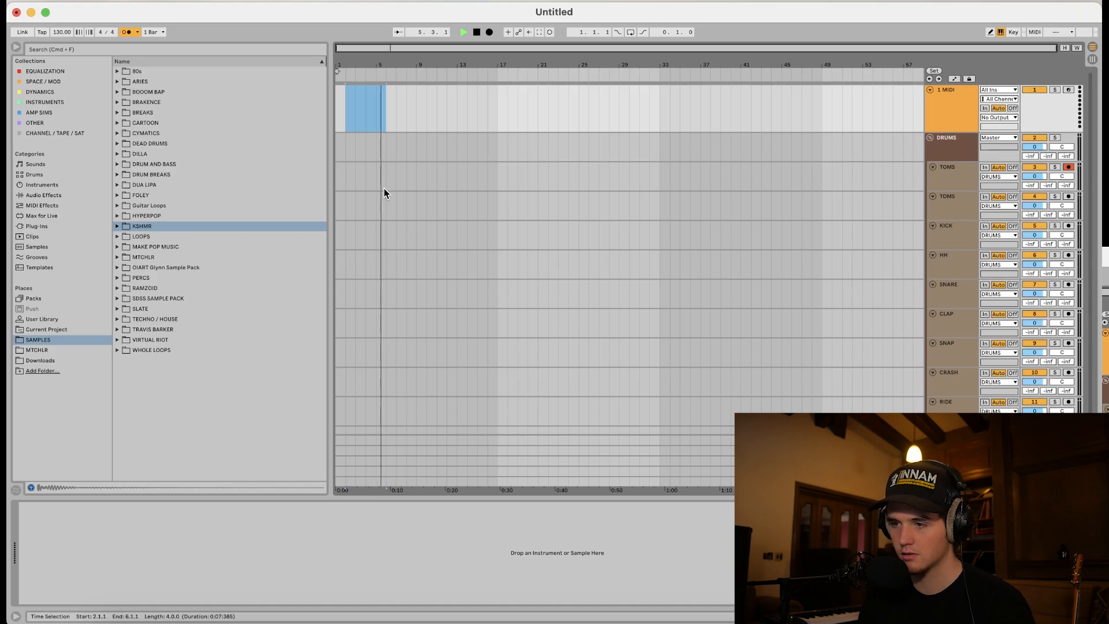
pyautogui.press('super+shift+m')
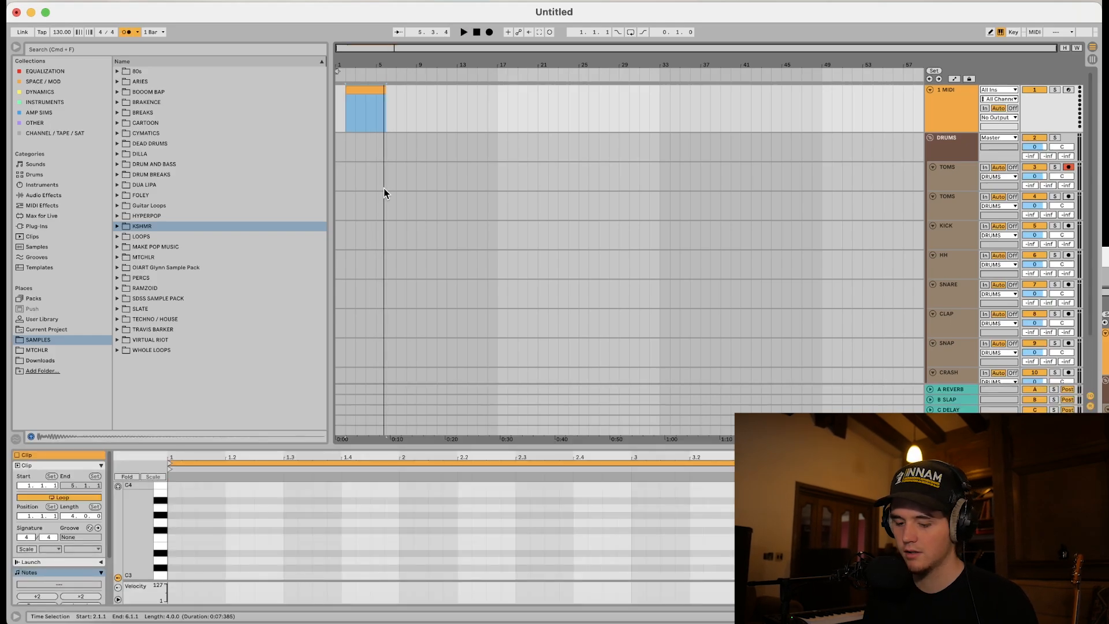
pyautogui.press('super+r')
pyautogui.write('INTORC')
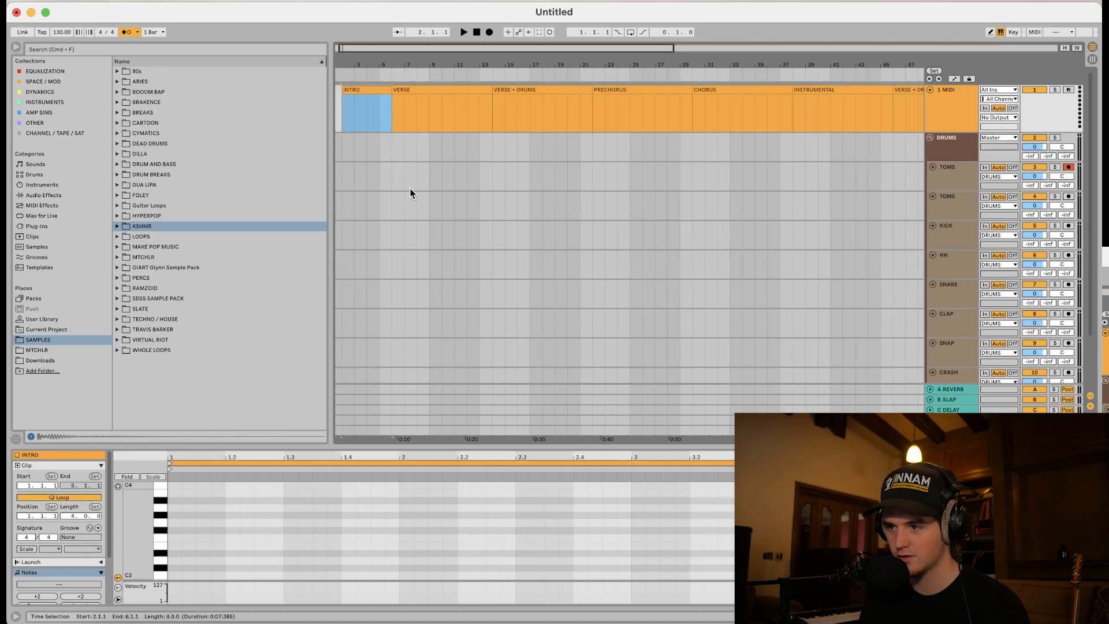
# Place KSHMR_Acoustic_Kick_13_Natural.wav on the upper TOMS track at bar 14, where VERSE + DRUMS starts, and play it
pyautogui.click(428, 99)
pyautogui.hscroll(5, 746, 164)
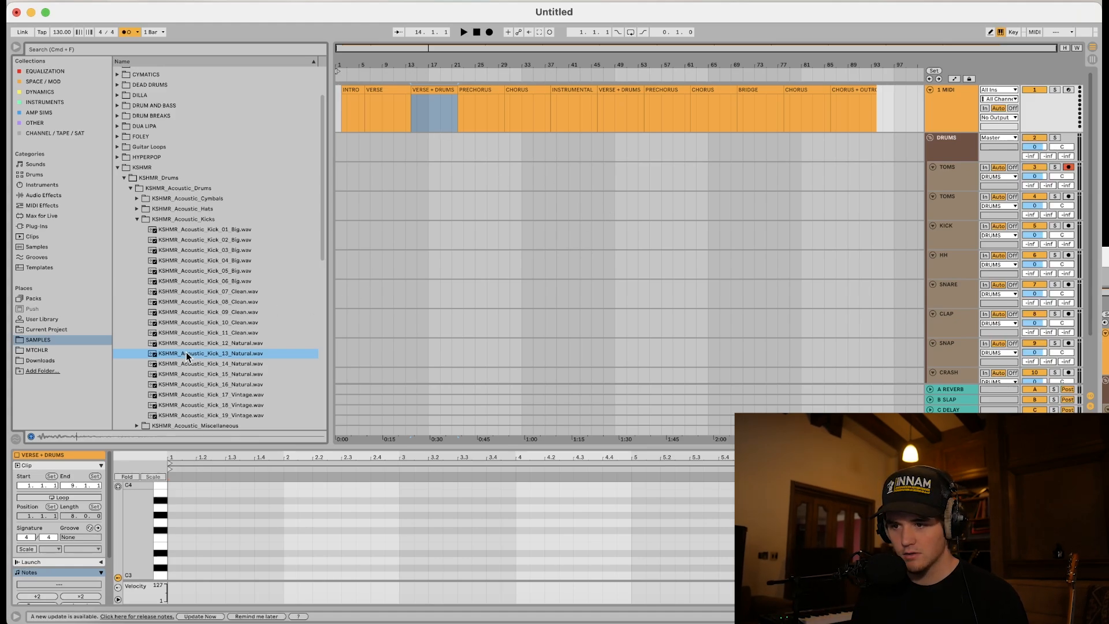
pyautogui.moveTo(188, 360)
pyautogui.mouseDown()
pyautogui.moveTo(450, 216)
pyautogui.moveTo(413, 175)
pyautogui.moveTo(431, 173)
pyautogui.moveTo(416, 174)
pyautogui.mouseUp()
pyautogui.scroll(5, 414, 175)
pyautogui.click(421, 178)
pyautogui.scroll(5, 414, 167)
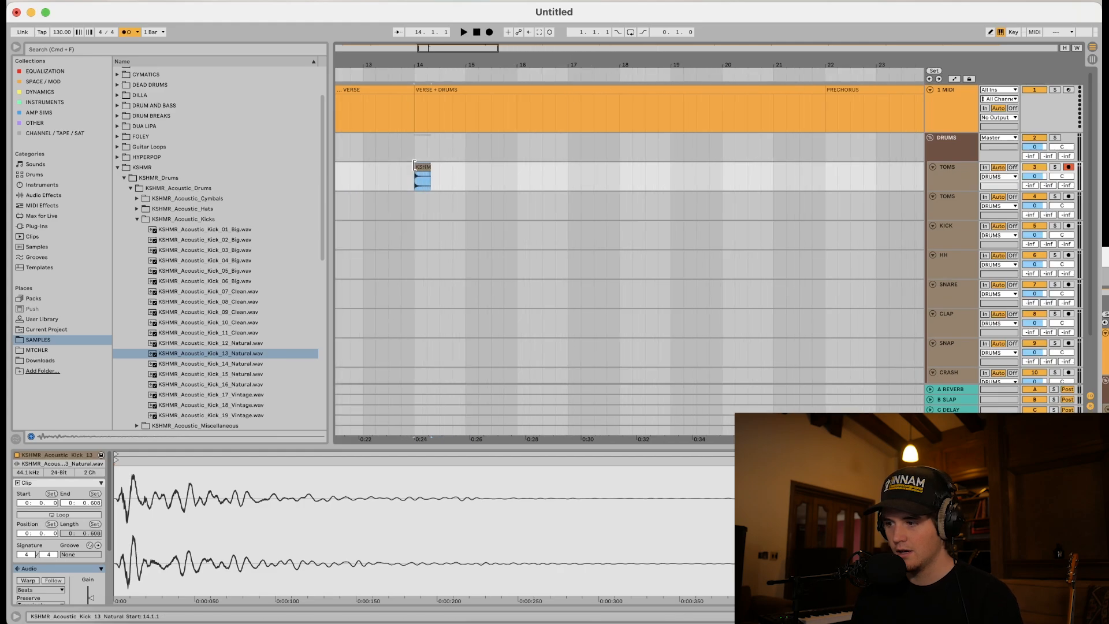
pyautogui.press('space')
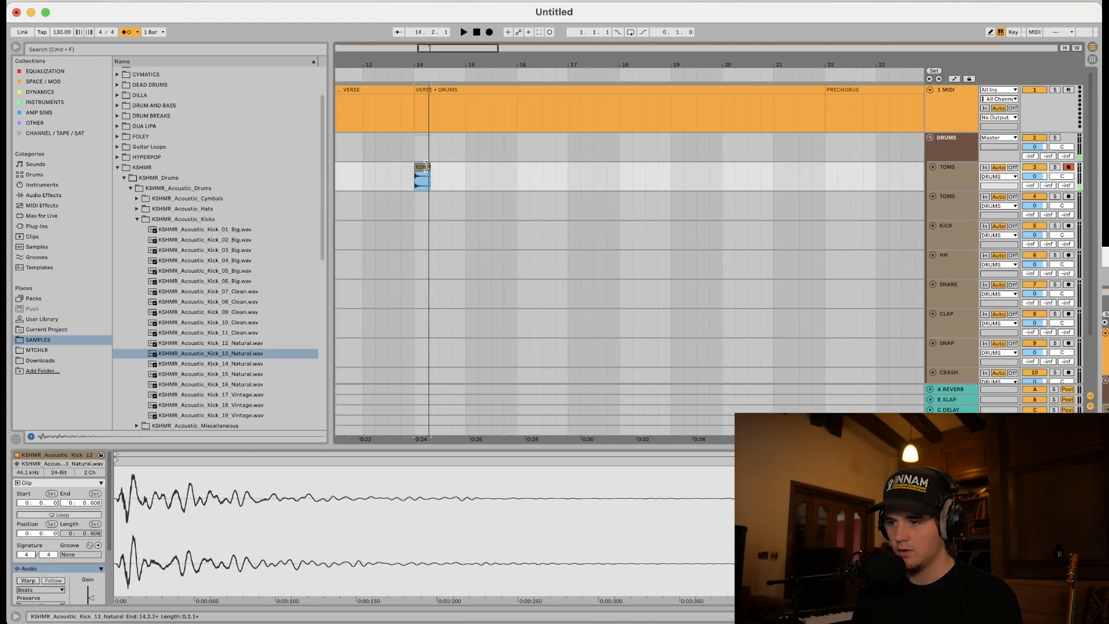
# Trim the kick clip to one beat and duplicate it until it fills the VERSE + DRUMS section up to bar 22
pyautogui.moveTo(426, 167); pyautogui.dragTo(423, 164)
pyautogui.press('super+d')
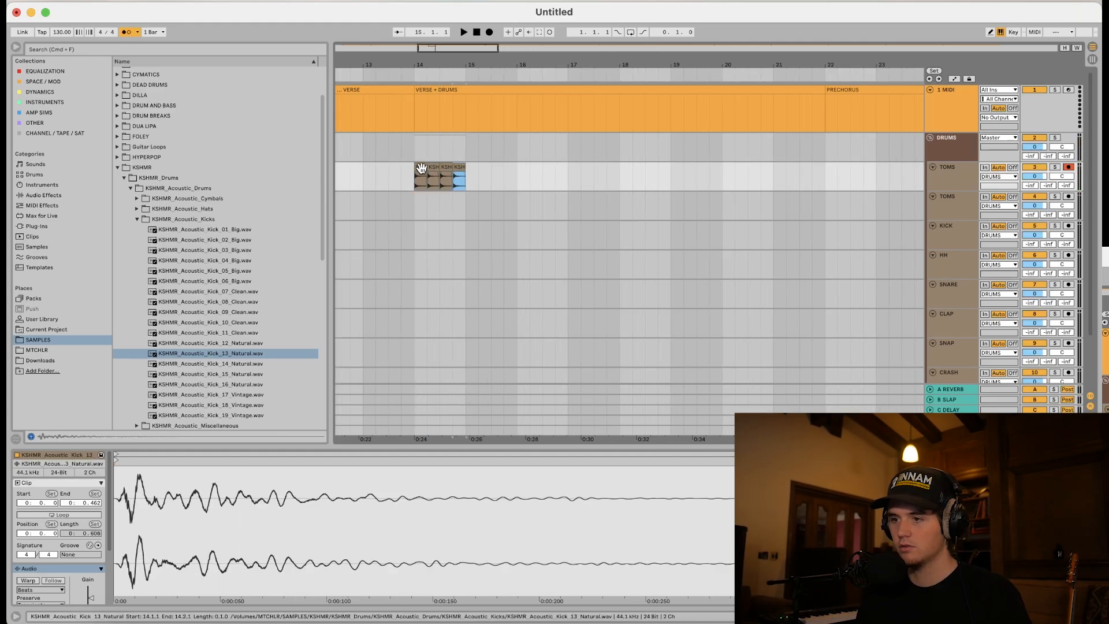
pyautogui.keyDown('shift'); pyautogui.click(421, 168); pyautogui.keyUp('shift')
pyautogui.press('super+d')
pyautogui.press('super+d')
pyautogui.press('super+d')
pyautogui.press('super+d')
pyautogui.press('super+d')
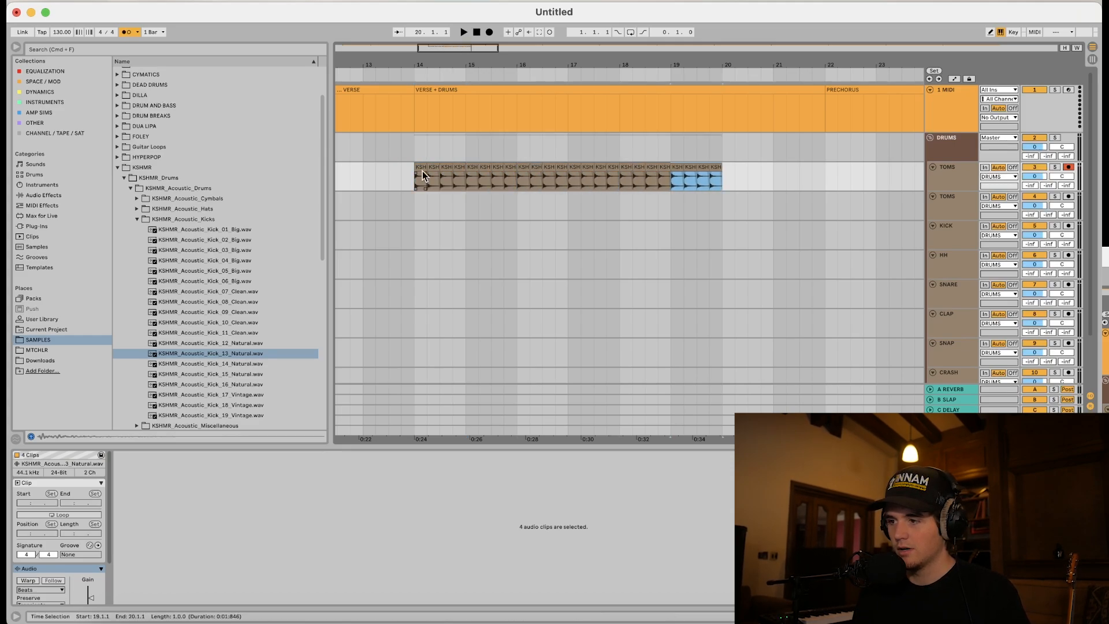
pyautogui.press('super+d')
pyautogui.press('super+d')
# Play back the repeated kick pattern from just before bar 14
pyautogui.click(404, 177)
pyautogui.press('space')
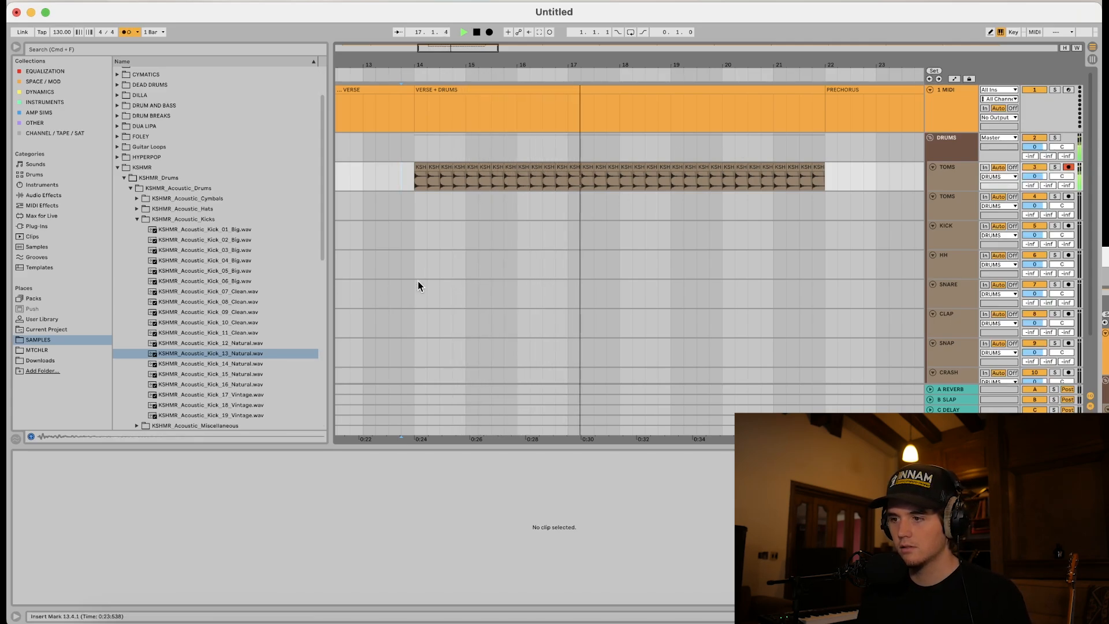
pyautogui.press('space')
# Place KSHMR_Acoustic_Hat_Loop_12_110.wav on the HH track at bar 18 and play it with the kicks
pyautogui.click(619, 209)
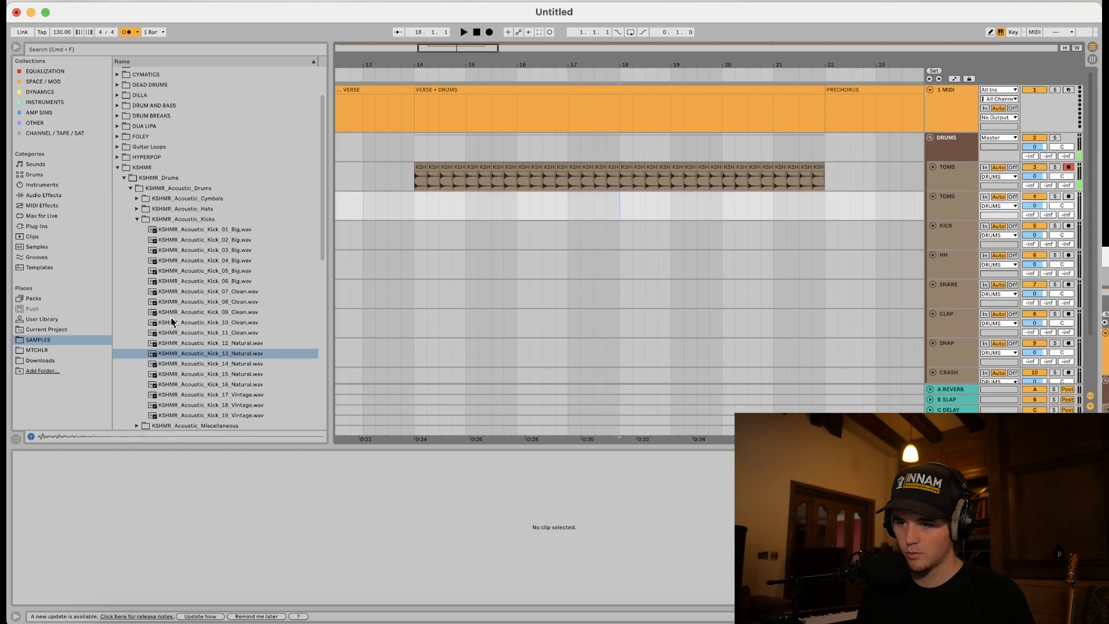
pyautogui.click(137, 208)
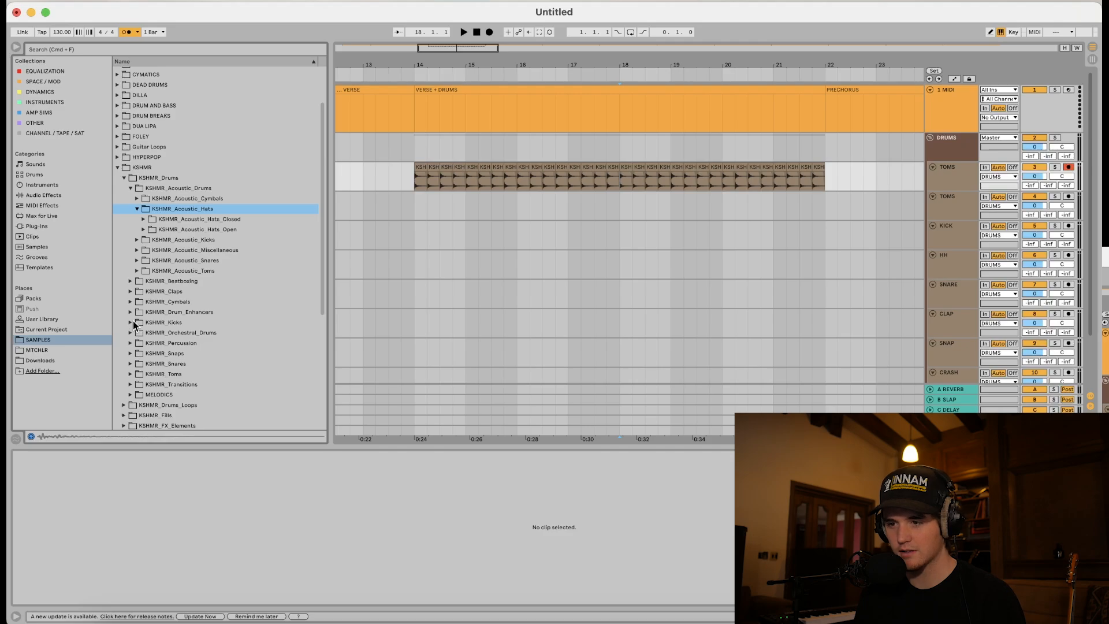
pyautogui.click(123, 178)
pyautogui.click(124, 207)
pyautogui.click(131, 227)
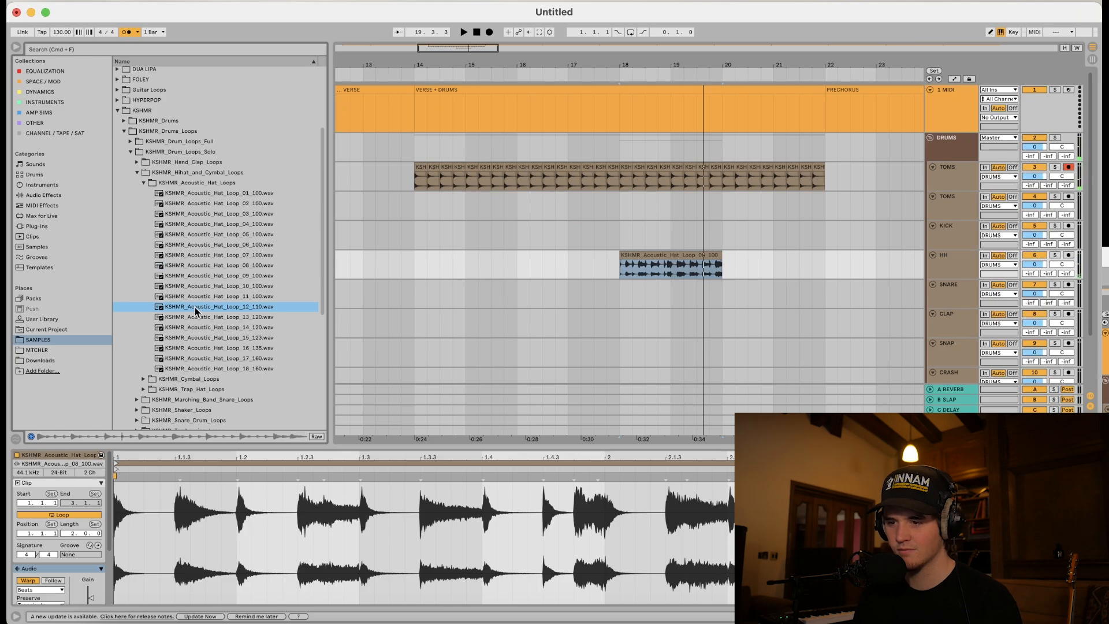
pyautogui.moveTo(197, 306); pyautogui.dragTo(629, 267)
pyautogui.press('space')
pyautogui.click(714, 298)
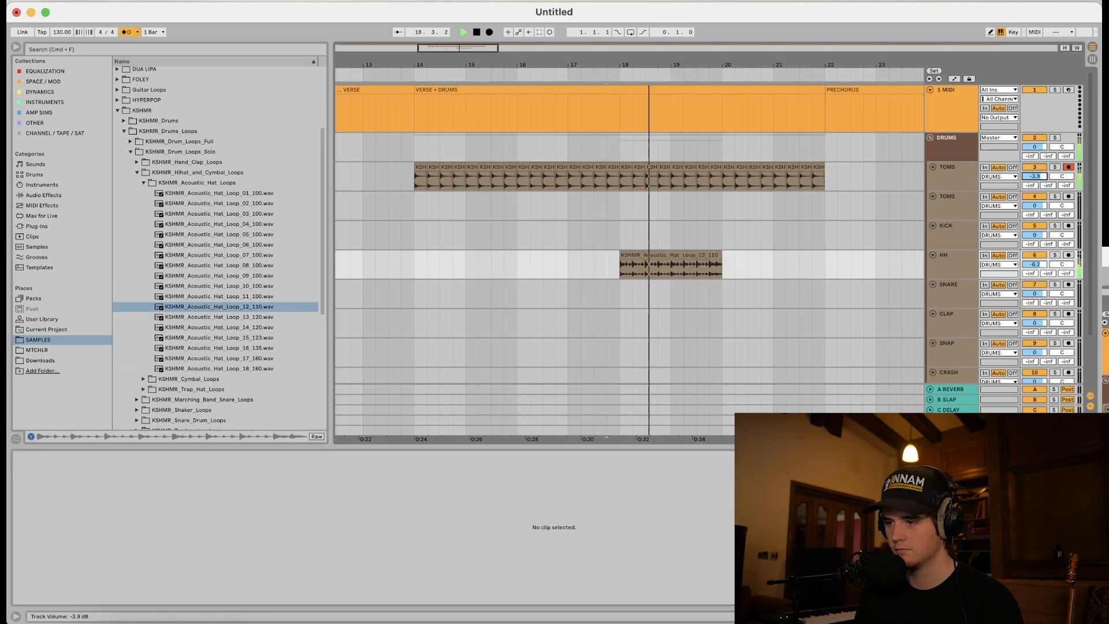
# Duplicate the hat loop directly after itself on the HH track and shorten the copy to end at 21.3
pyautogui.click(687, 272)
pyautogui.press('super+d')
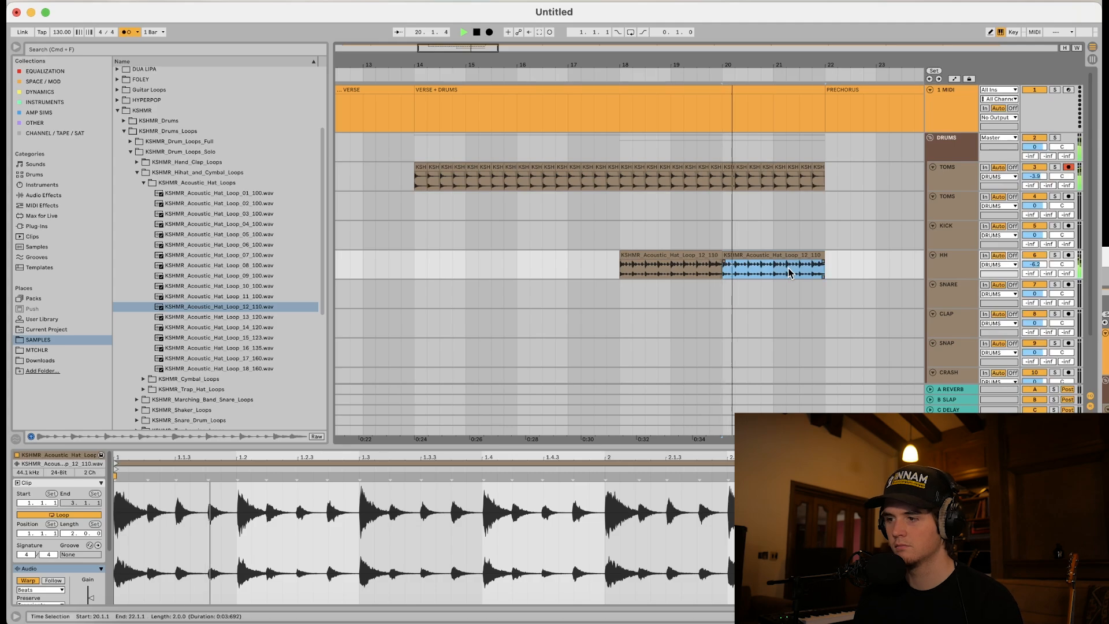
pyautogui.scroll(6, 789, 271)
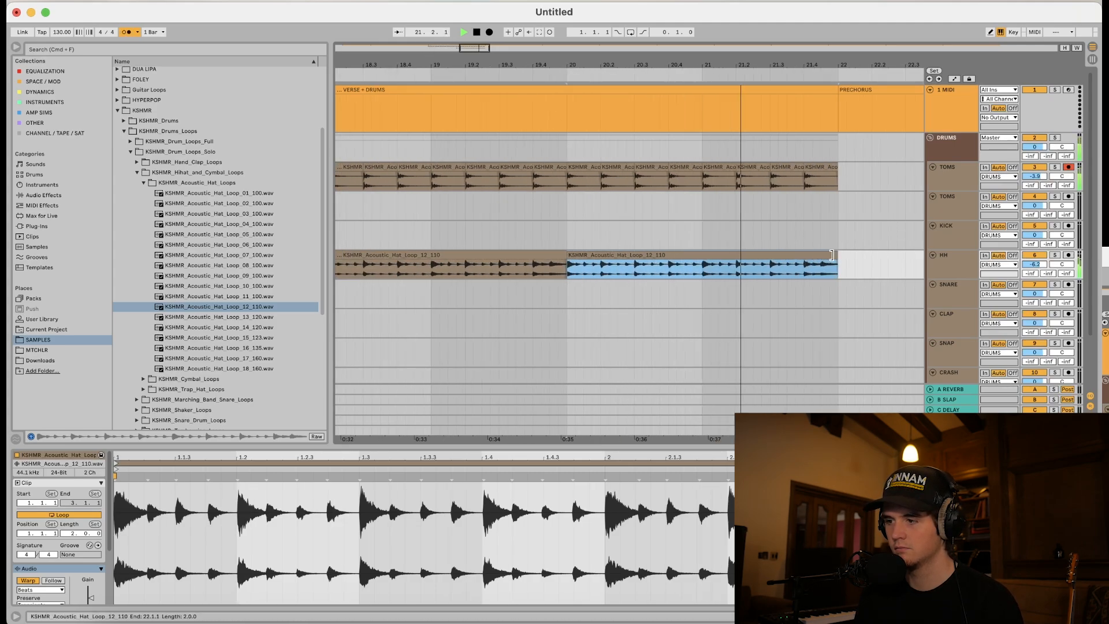
pyautogui.press('space')
pyautogui.moveTo(831, 255); pyautogui.dragTo(768, 255)
# Add an open hat sample from the KSHMR acoustic hats after the shortened loop and play from just before bar 14
pyautogui.click(143, 183)
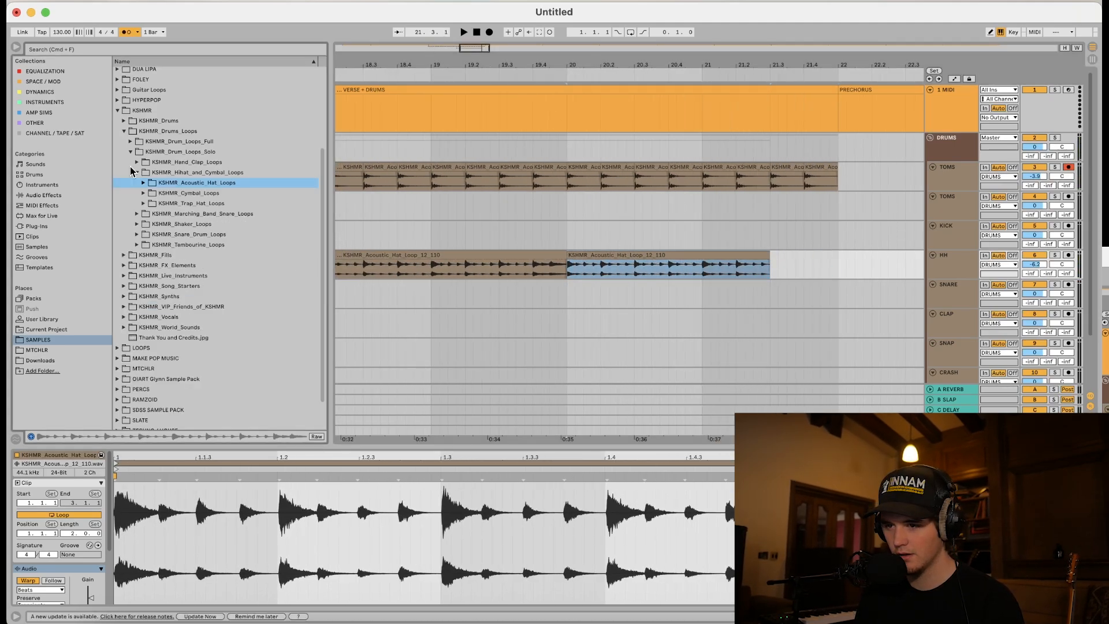
pyautogui.click(124, 131)
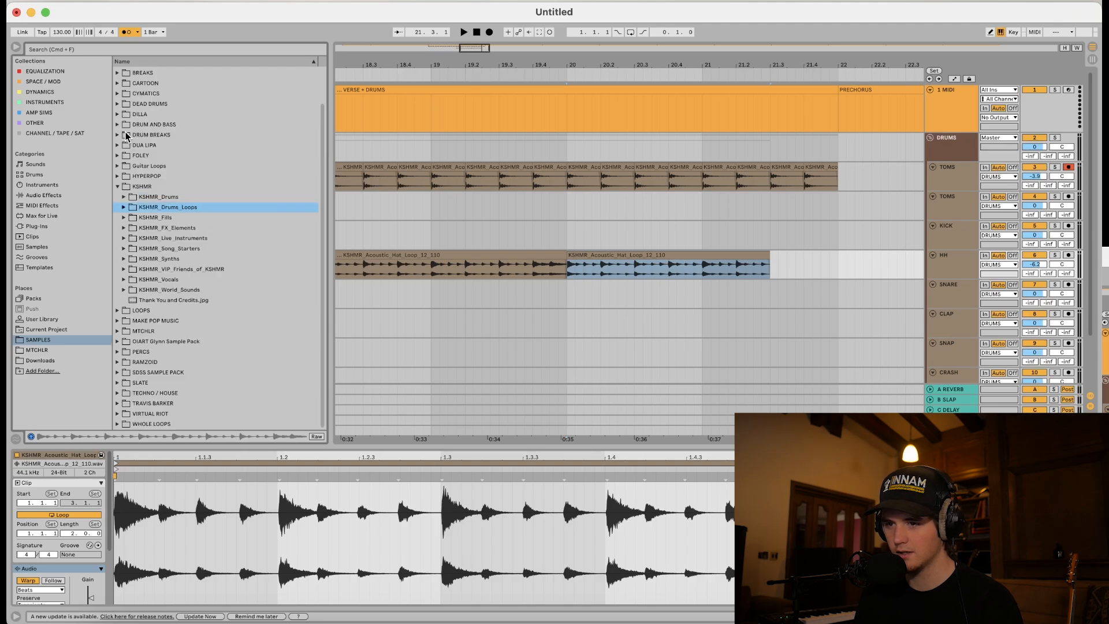
pyautogui.click(123, 197)
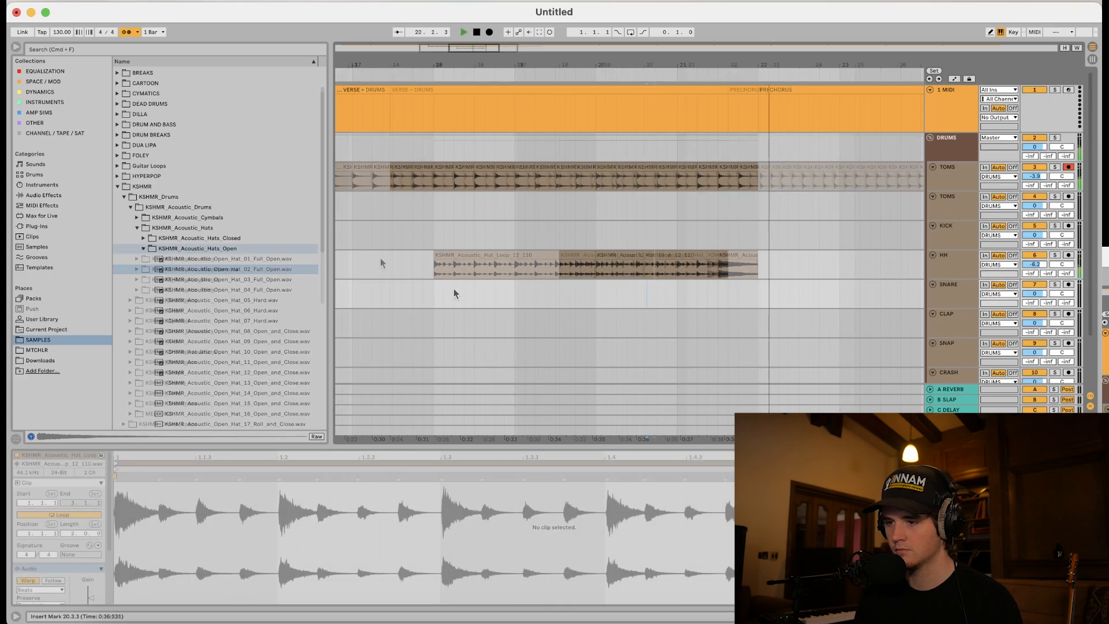
pyautogui.click(379, 258)
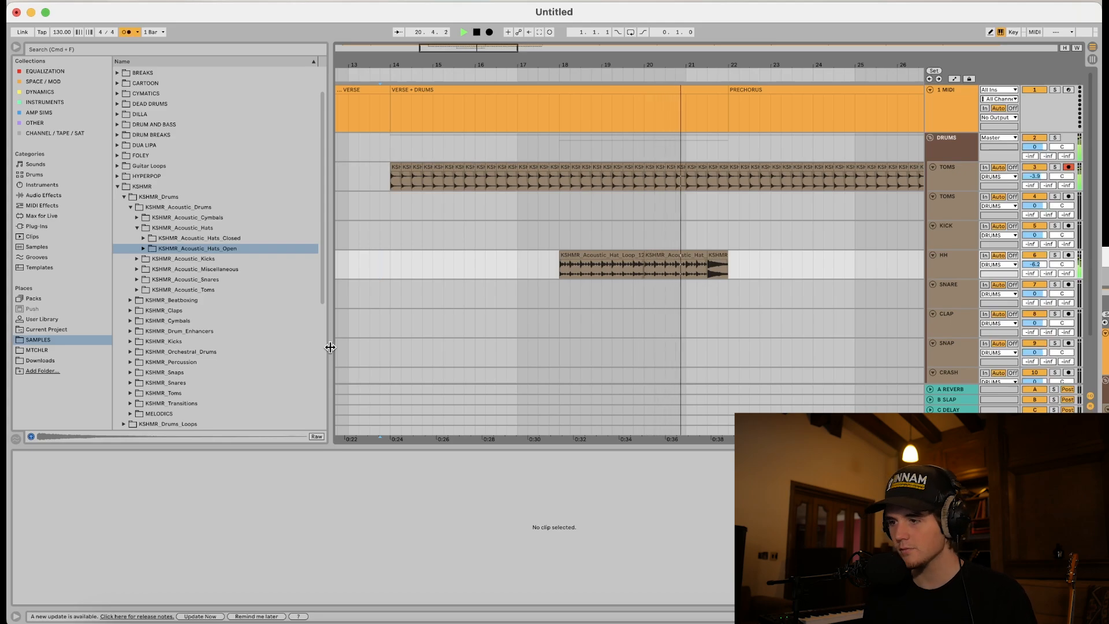
# Delete the kick clips from bar 22 to bar 26 in the first half of the PRECHORUS
pyautogui.hscroll(3, 711, 312)
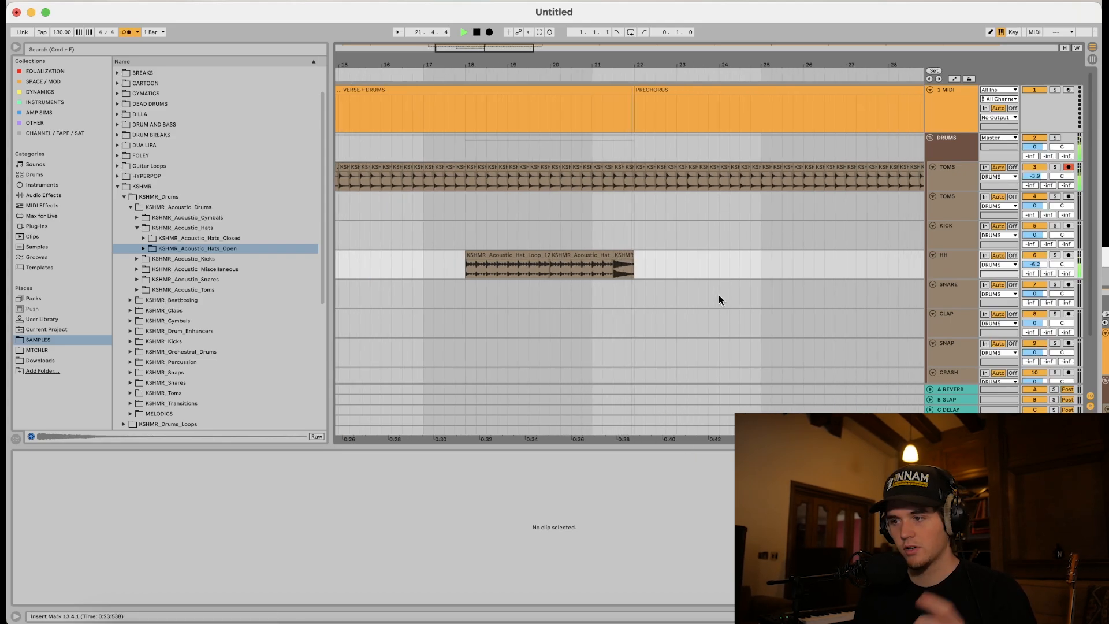
pyautogui.click(635, 173)
pyautogui.hscroll(3, 663, 172)
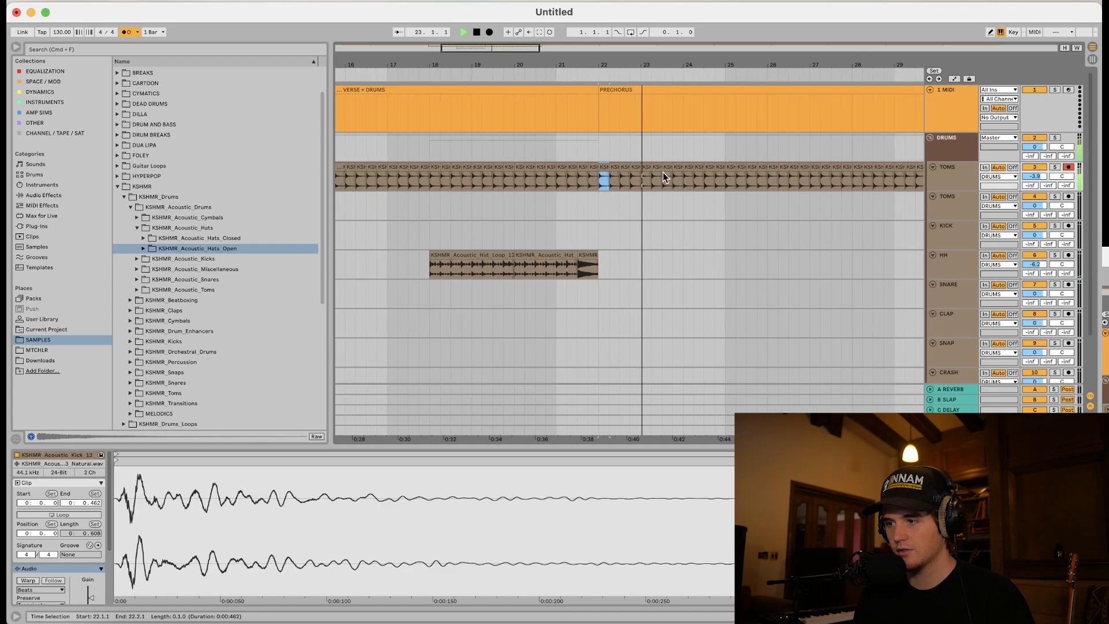
pyautogui.keyDown('shift'); pyautogui.click(740, 173); pyautogui.keyUp('shift')
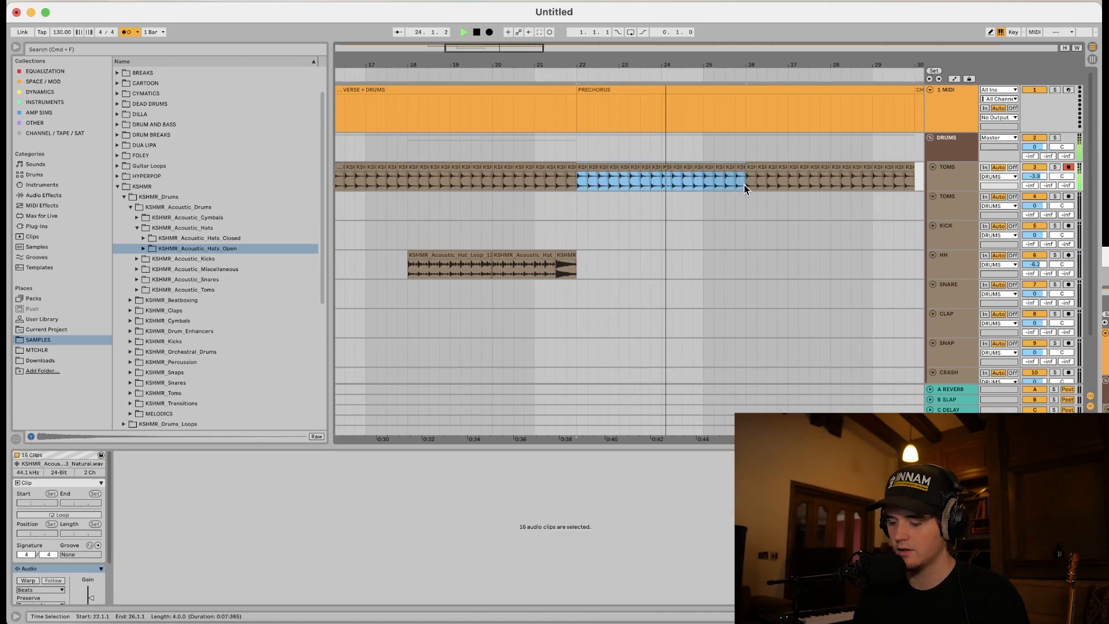
pyautogui.press('Delete')
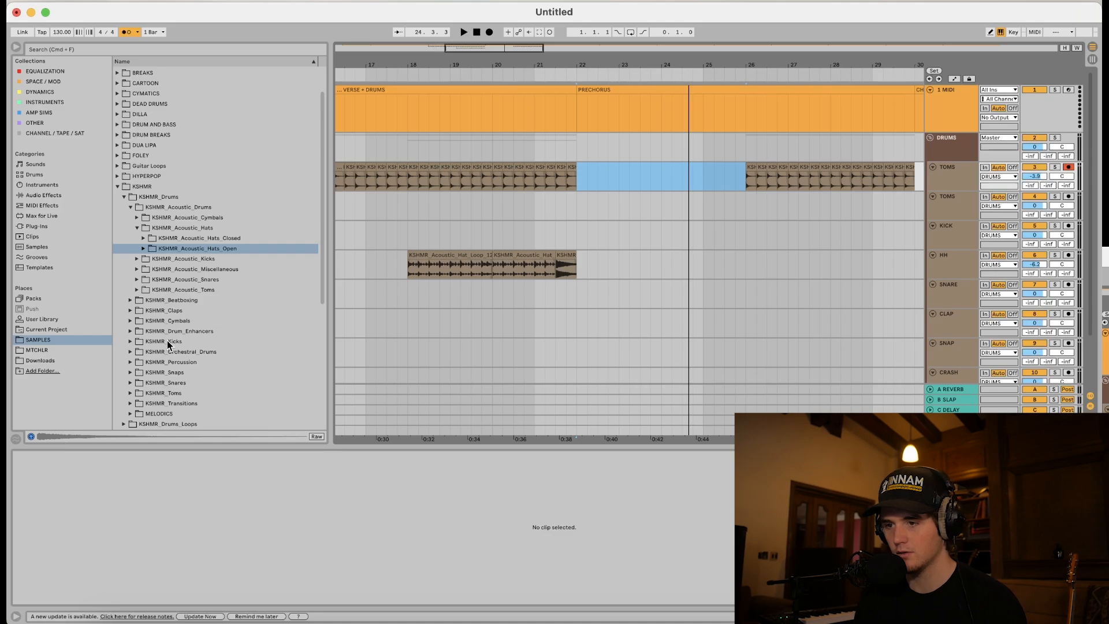
# Place KSHMR_Acoustic_Ride_07.wav from the acoustic rides on the RIDE track at bar 22 and play it from just before
pyautogui.click(137, 220)
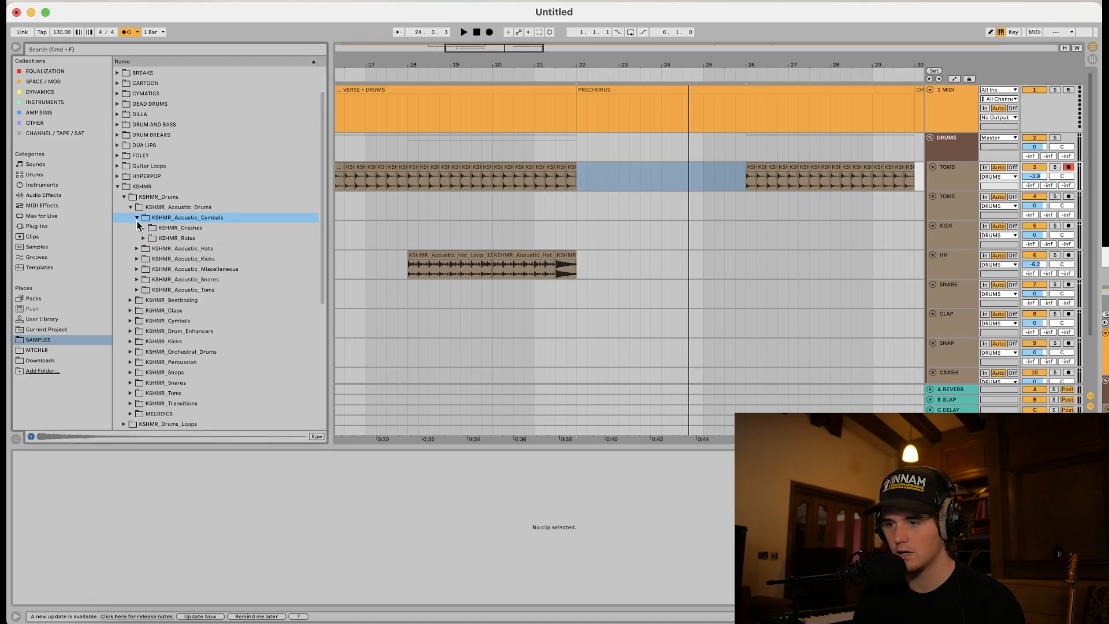
pyautogui.click(143, 238)
pyautogui.click(220, 301)
pyautogui.click(213, 311)
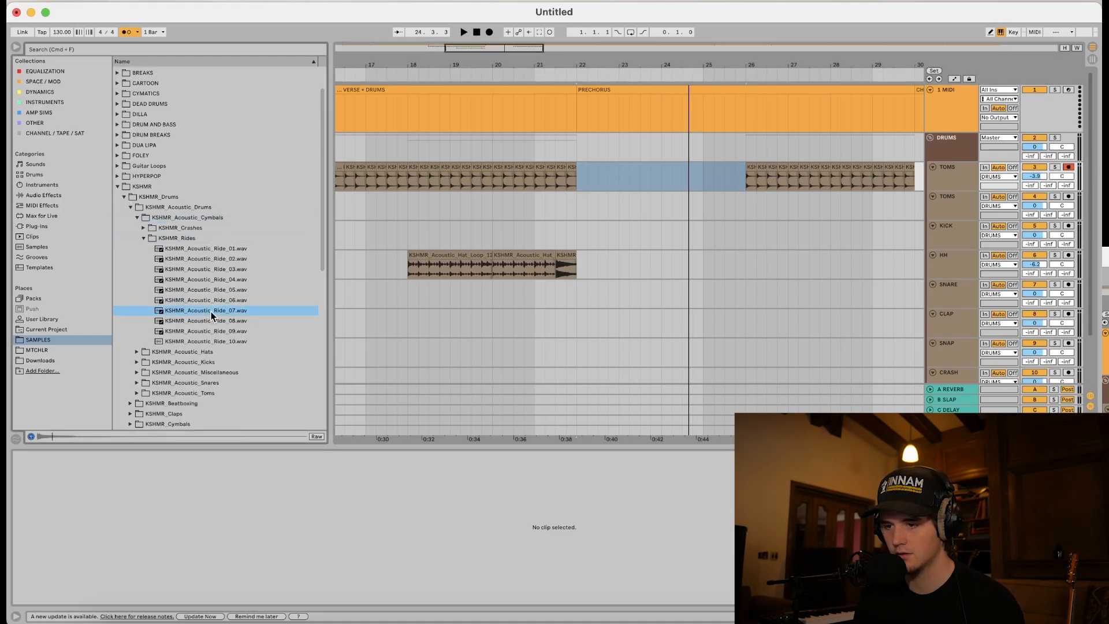
pyautogui.moveTo(202, 311)
pyautogui.mouseDown()
pyautogui.moveTo(570, 349)
pyautogui.moveTo(569, 388)
pyautogui.moveTo(575, 341)
pyautogui.mouseUp()
pyautogui.click(563, 341)
pyautogui.press('space')
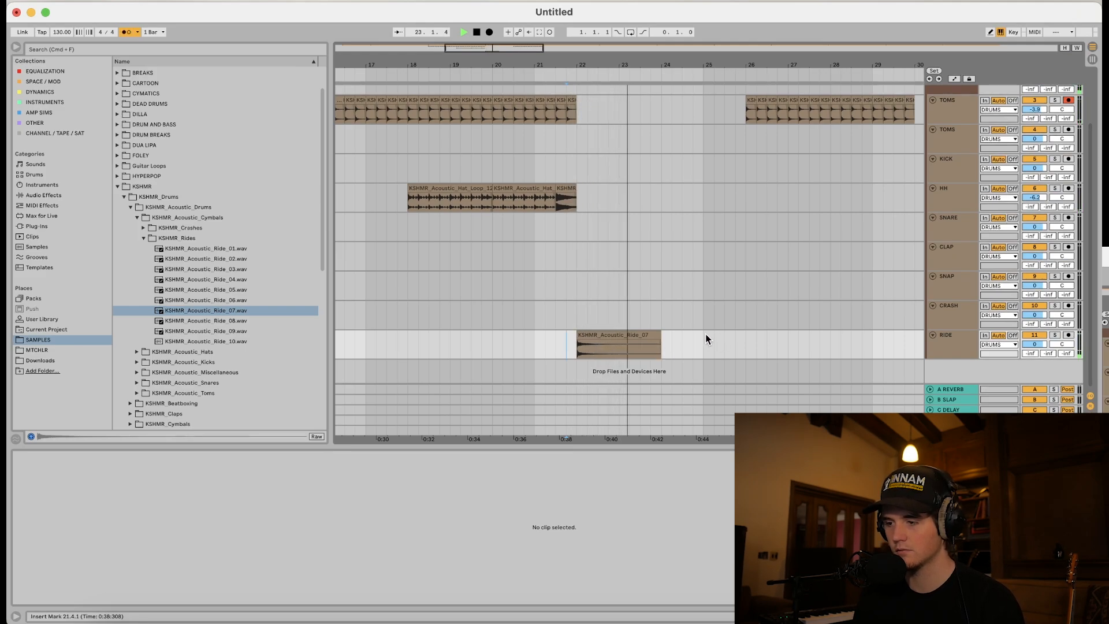
# Copy the first hat loop clip from bar 18 to bar 28 on the HH track
pyautogui.scroll(-1, 704, 336)
pyautogui.click(451, 188)
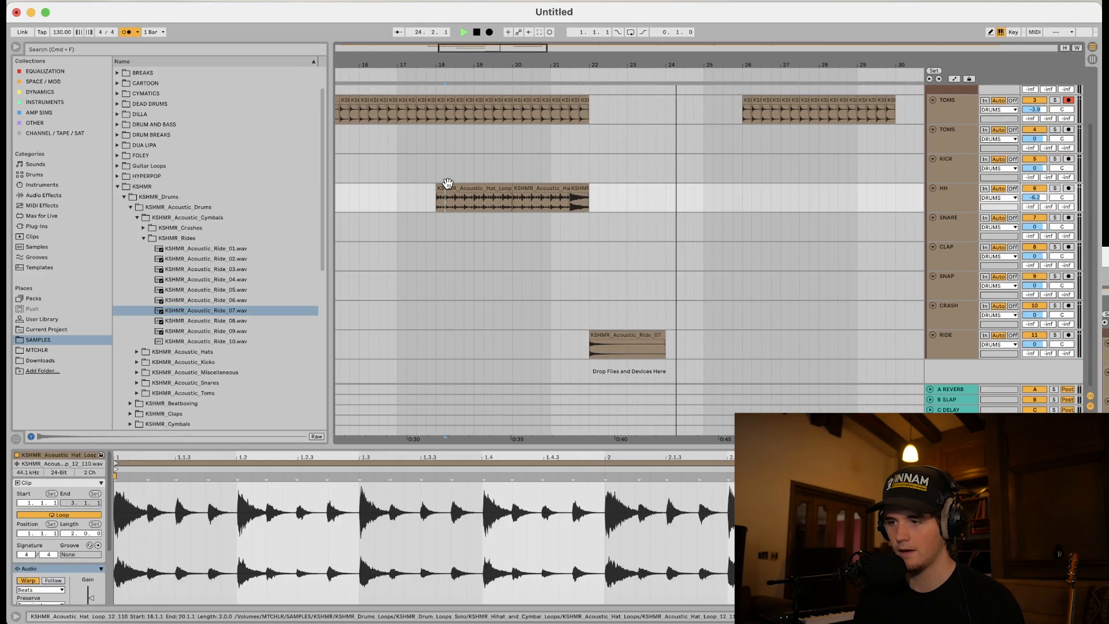
pyautogui.hscroll(2, 840, 168)
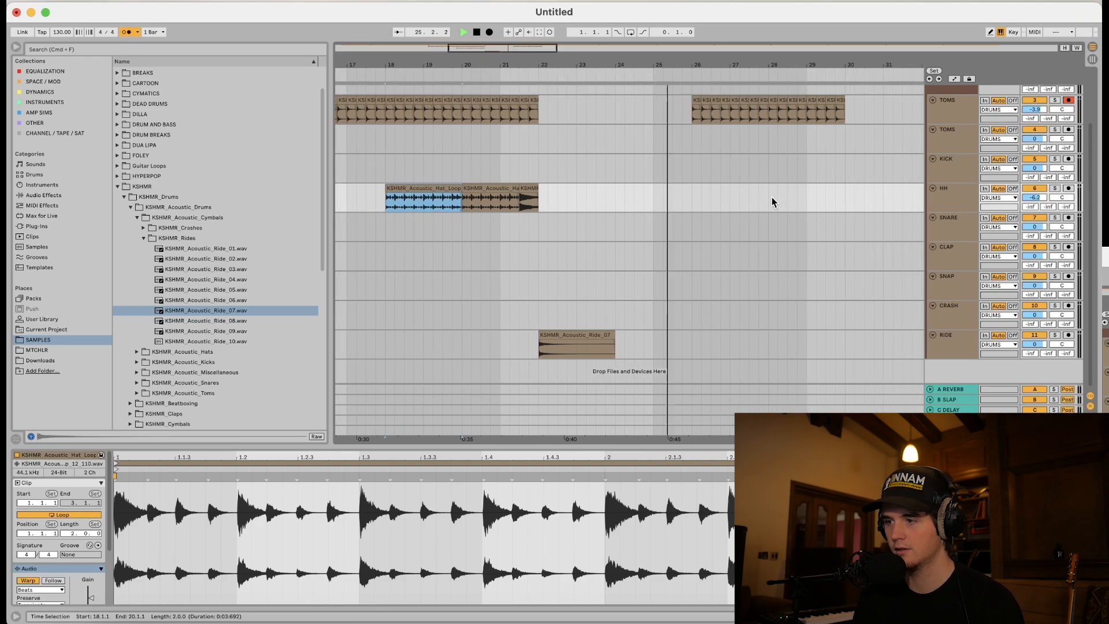
pyautogui.click(769, 197)
pyautogui.press('super+v')
pyautogui.scroll(2, 748, 283)
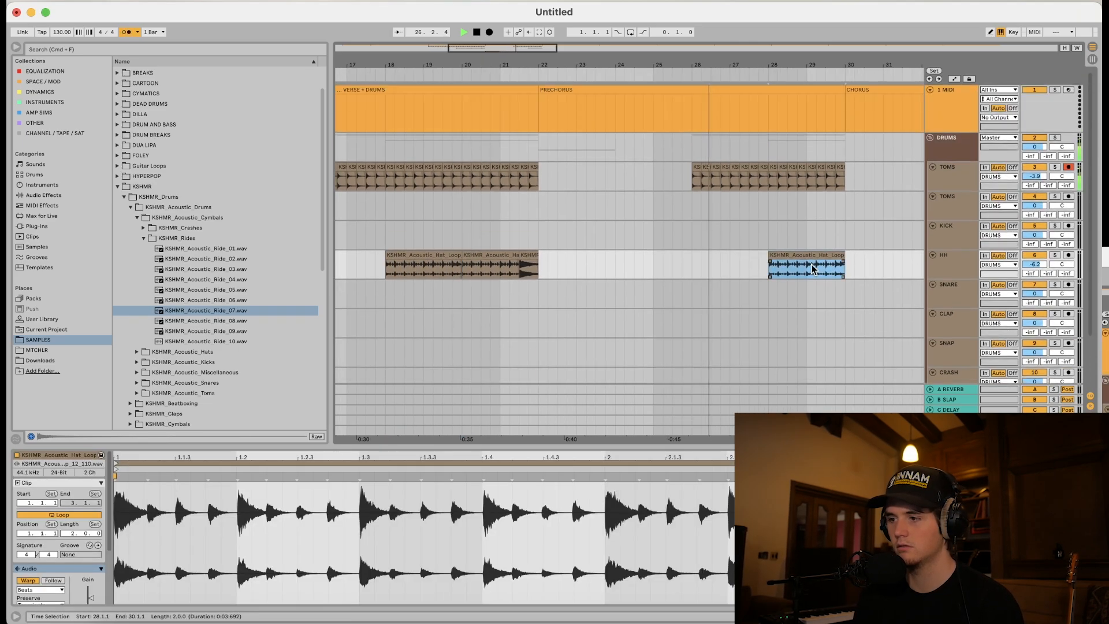
# Copy the bar 22 ride clip, reverse the copy, position it from bar 28 to bar 30 and play it
pyautogui.scroll(-3, 751, 291)
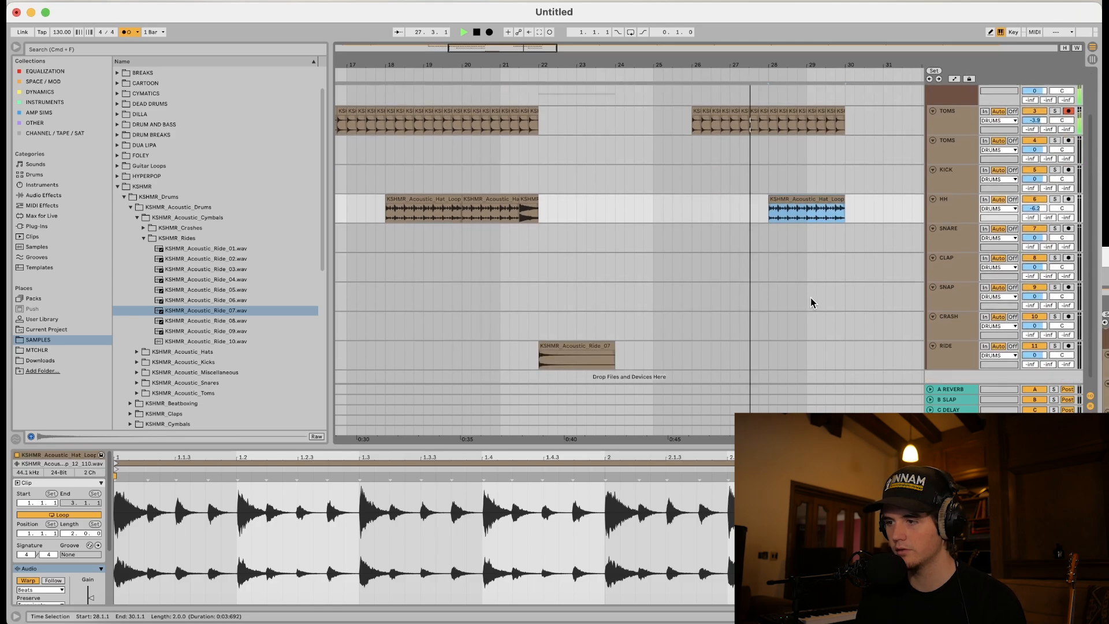
pyautogui.click(563, 332)
pyautogui.click(562, 334)
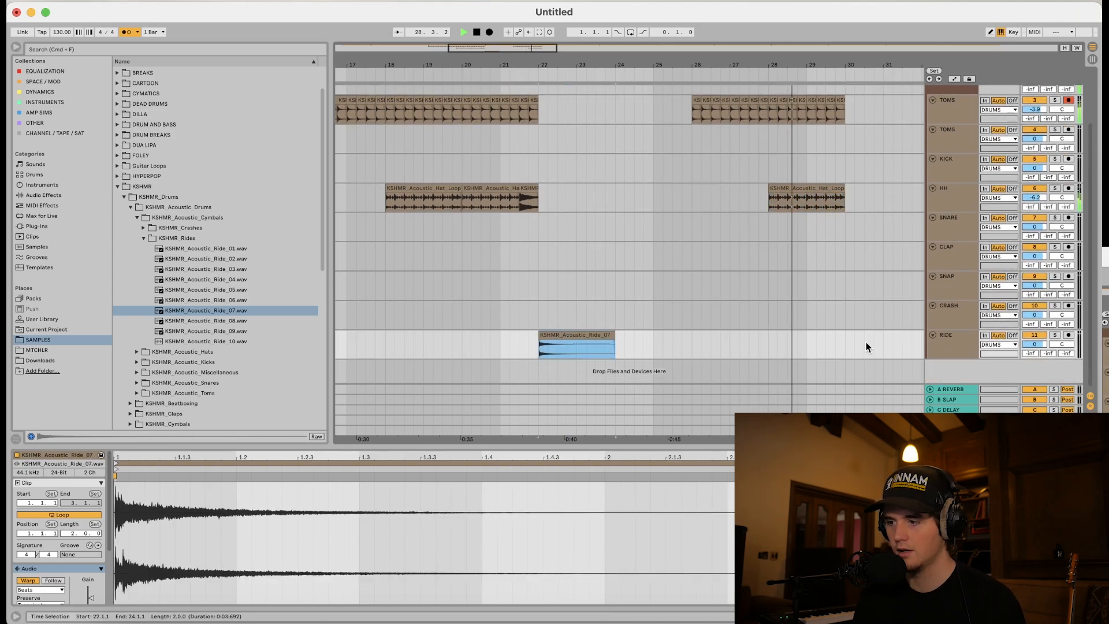
pyautogui.click(843, 342)
pyautogui.press('space')
pyautogui.press('super+v')
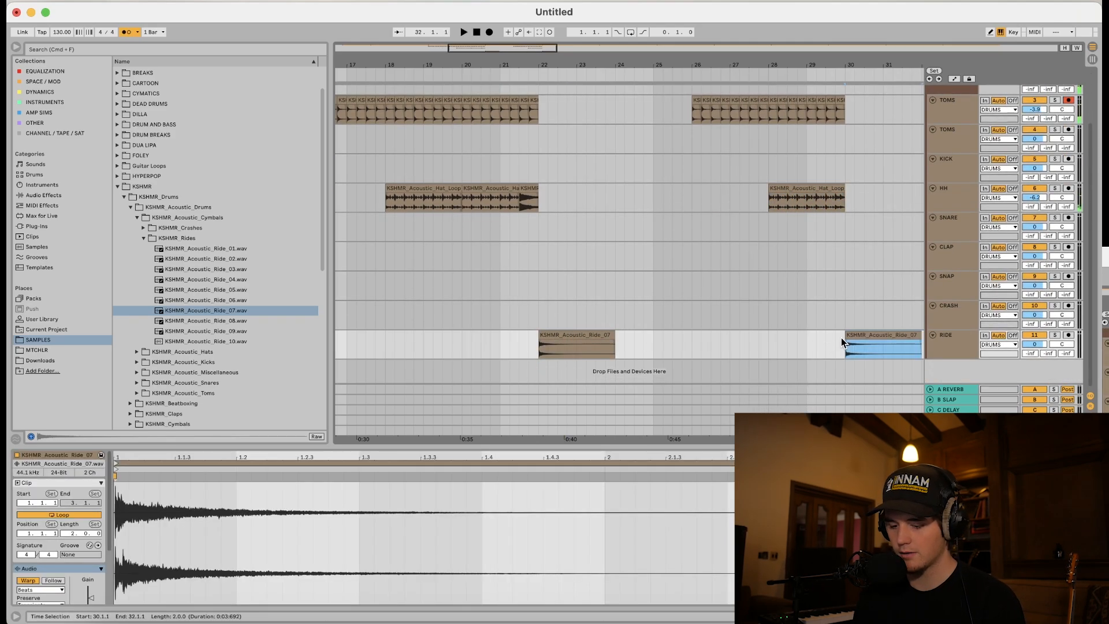
pyautogui.press('r')
pyautogui.moveTo(852, 335); pyautogui.dragTo(776, 336)
pyautogui.click(766, 339)
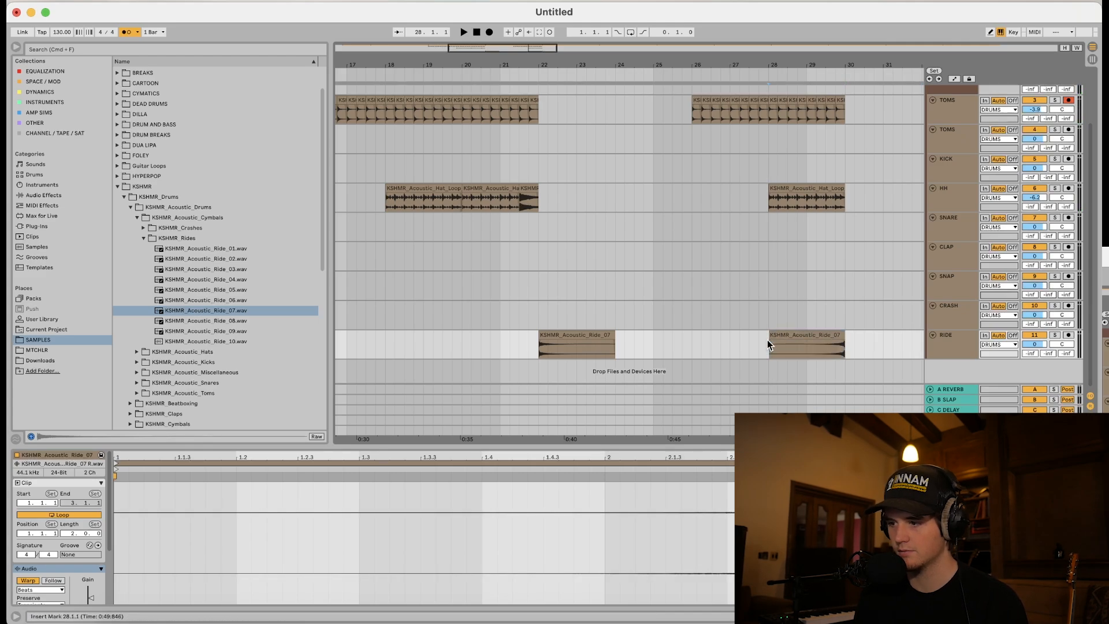
pyautogui.press('space')
# Turn off warping for the reversed ride clip, shift it to end at bar 30 and play it
pyautogui.click(820, 335)
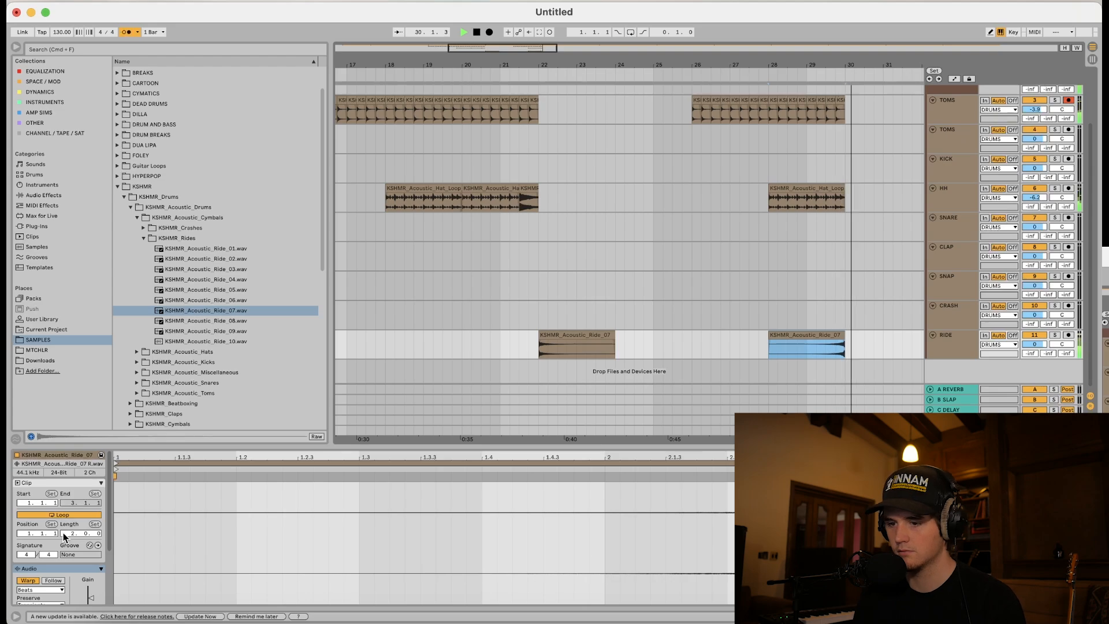
pyautogui.press('space')
pyautogui.scroll(-3, 55, 545)
pyautogui.click(27, 525)
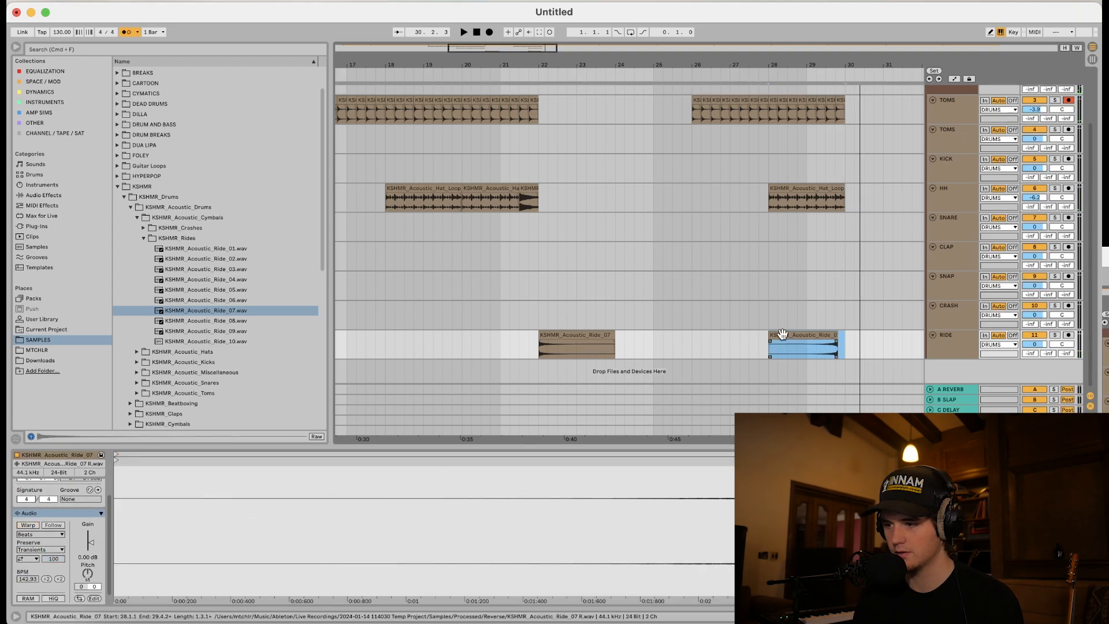
pyautogui.click(801, 335)
pyautogui.moveTo(801, 335); pyautogui.dragTo(808, 335)
pyautogui.press('space')
pyautogui.scroll(4, 807, 336)
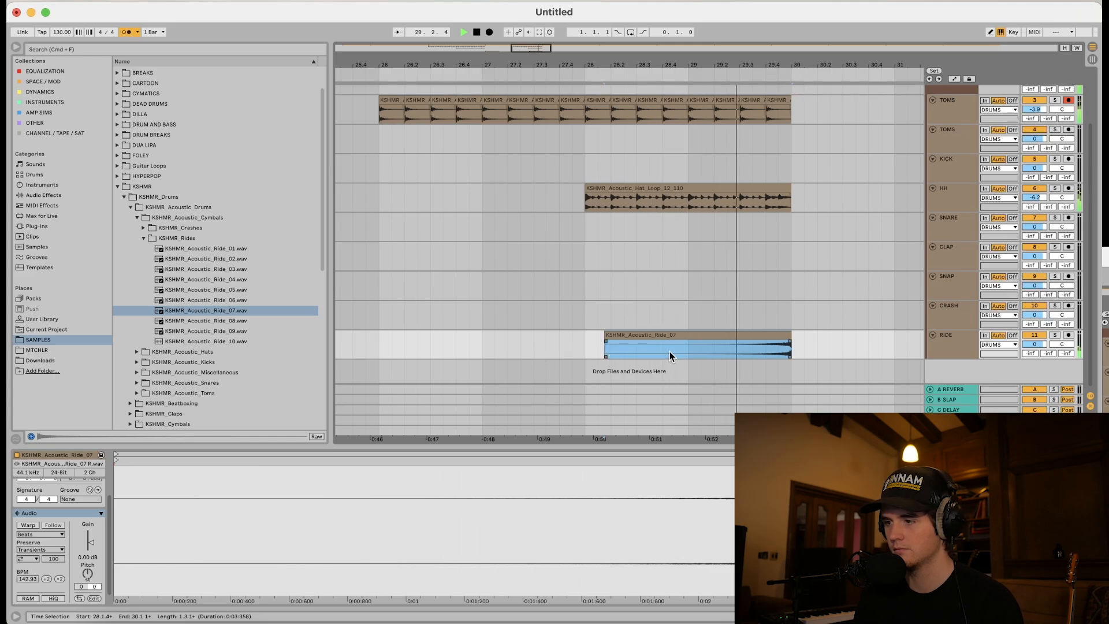
pyautogui.press('space')
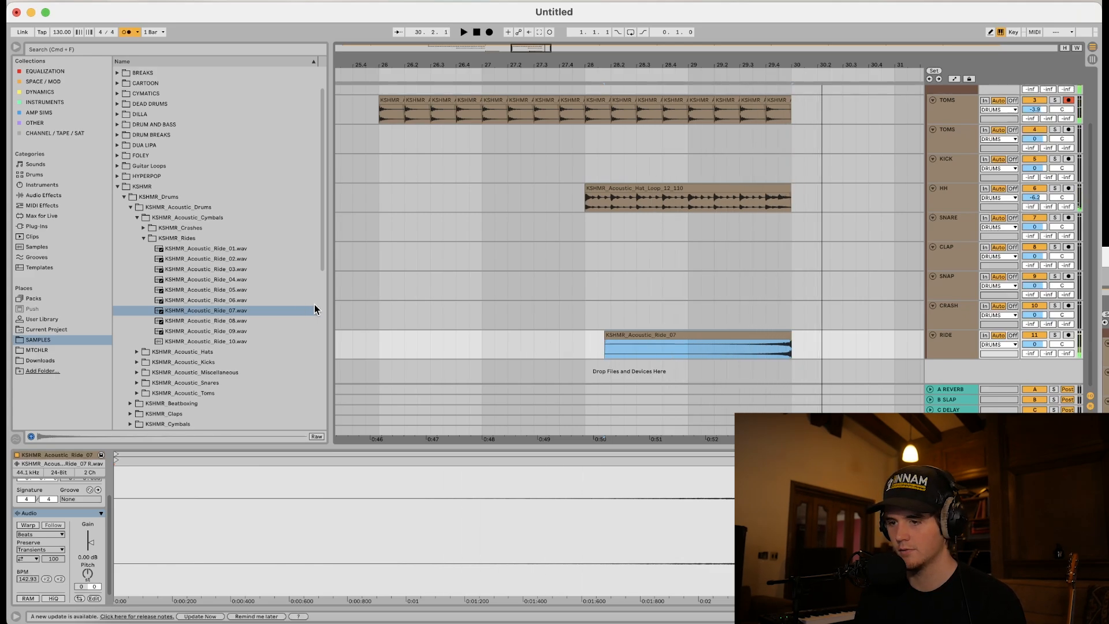
# Copy the unreversed ride clip to bar 30, directly after the reversed one, and play it
pyautogui.scroll(-5, 556, 302)
pyautogui.click(367, 341)
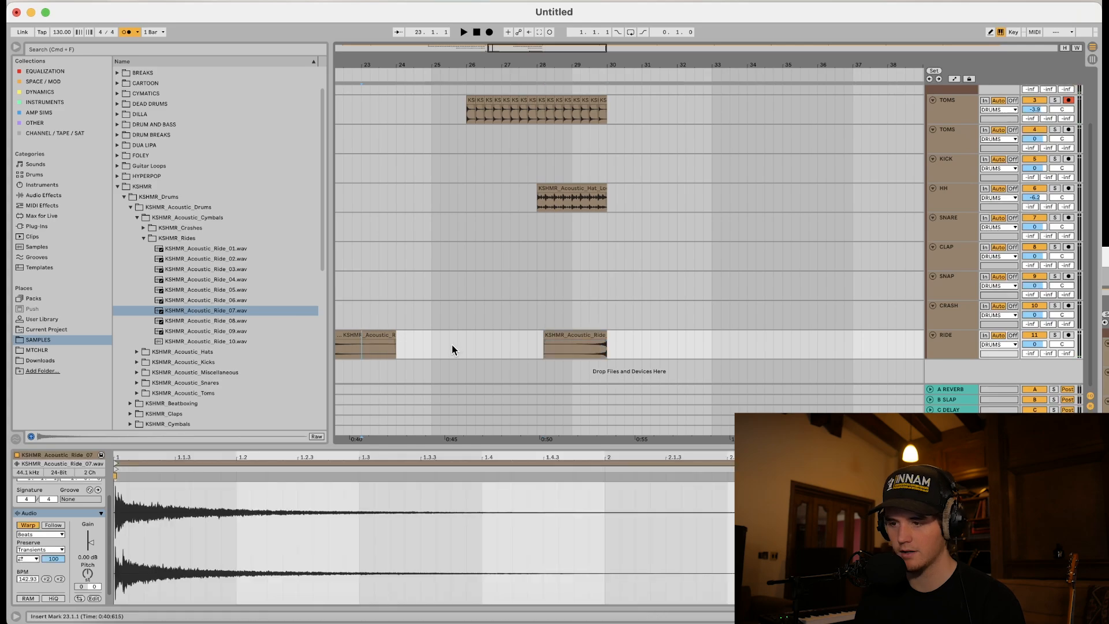
pyautogui.click(384, 336)
pyautogui.click(605, 344)
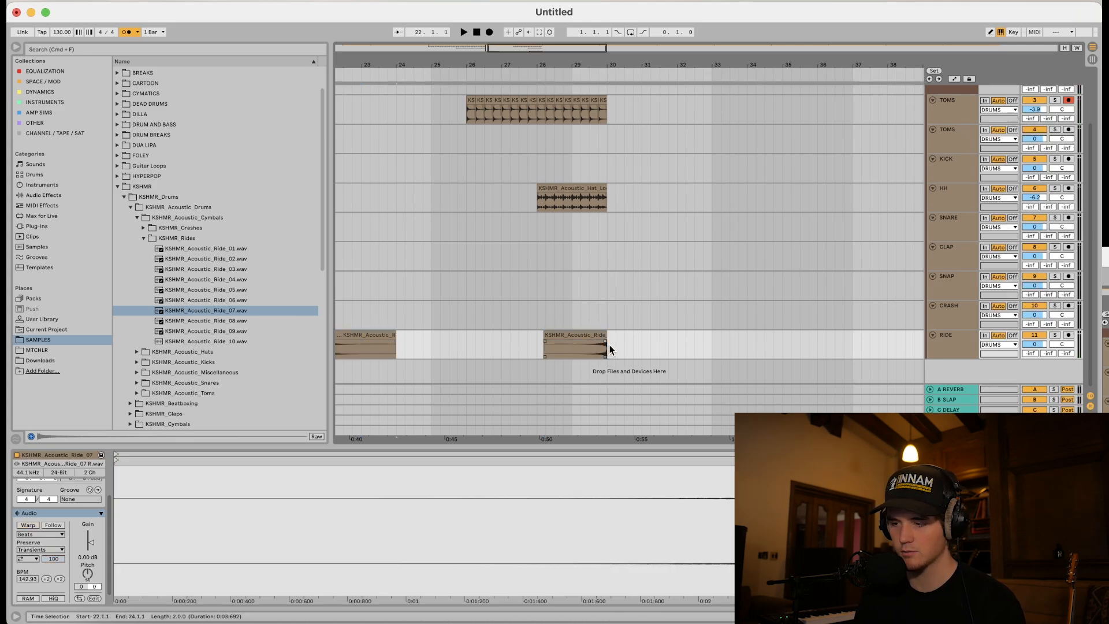
pyautogui.press('super+d')
pyautogui.press('space')
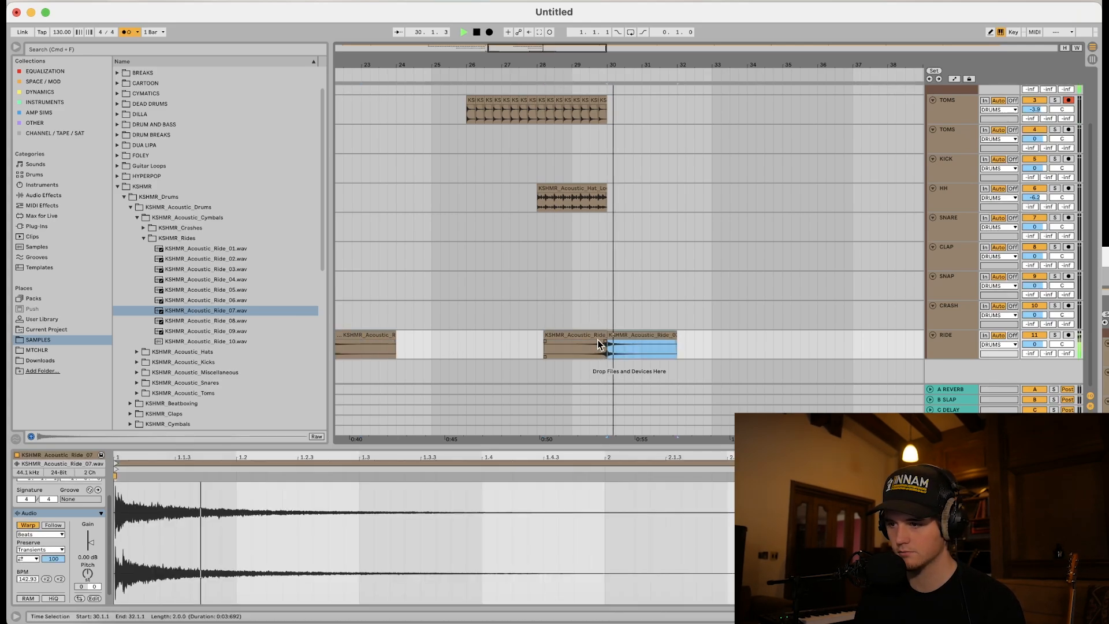
# Place KSHMR_Acoustic_Crash_02.wav from the acoustic crashes on the CRASH track at bar 30 and play the transition
pyautogui.click(581, 320)
pyautogui.click(144, 228)
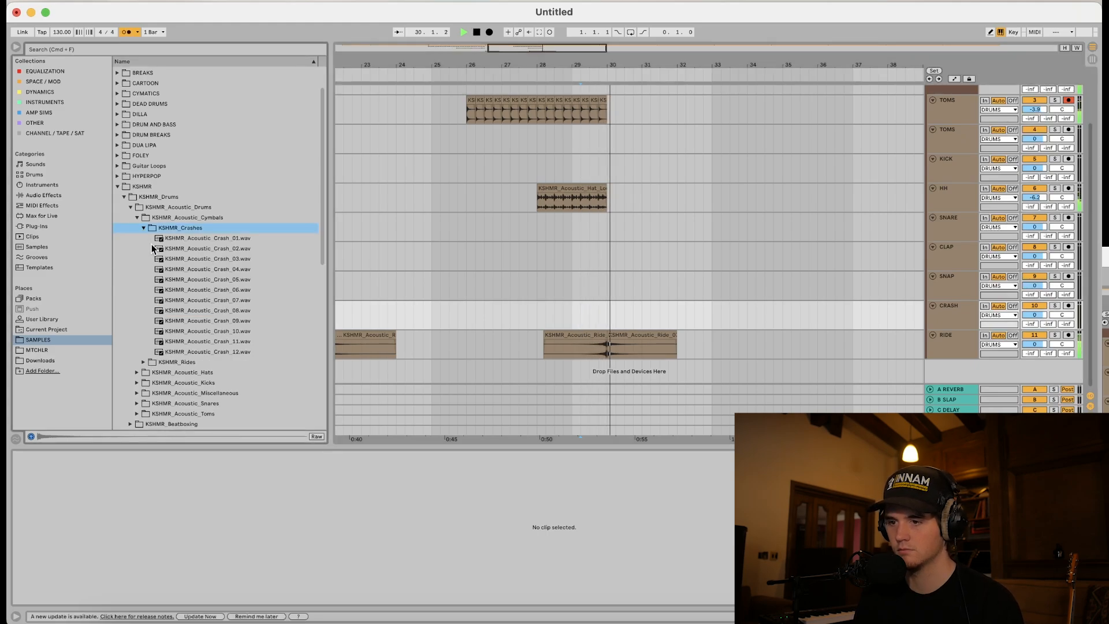
pyautogui.press('space')
pyautogui.click(177, 248)
pyautogui.moveTo(187, 257); pyautogui.dragTo(613, 306)
pyautogui.click(588, 316)
pyautogui.press('space')
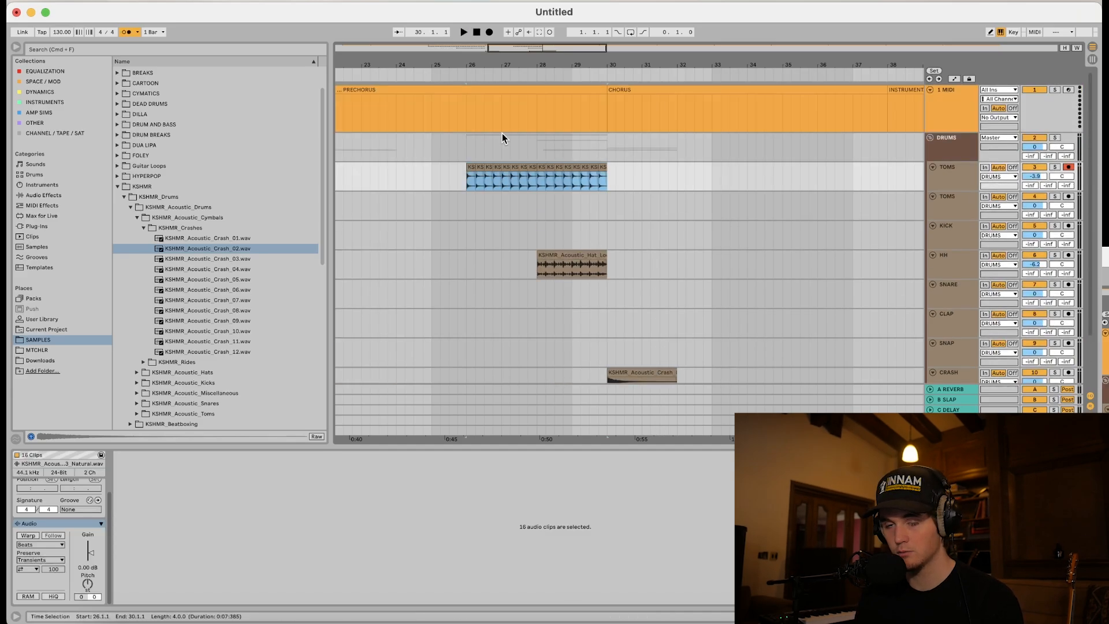
# Duplicate the bar 26–30 kick clips and the bar 28 hat loop into the CHORUS up to bar 34
pyautogui.press('super+d')
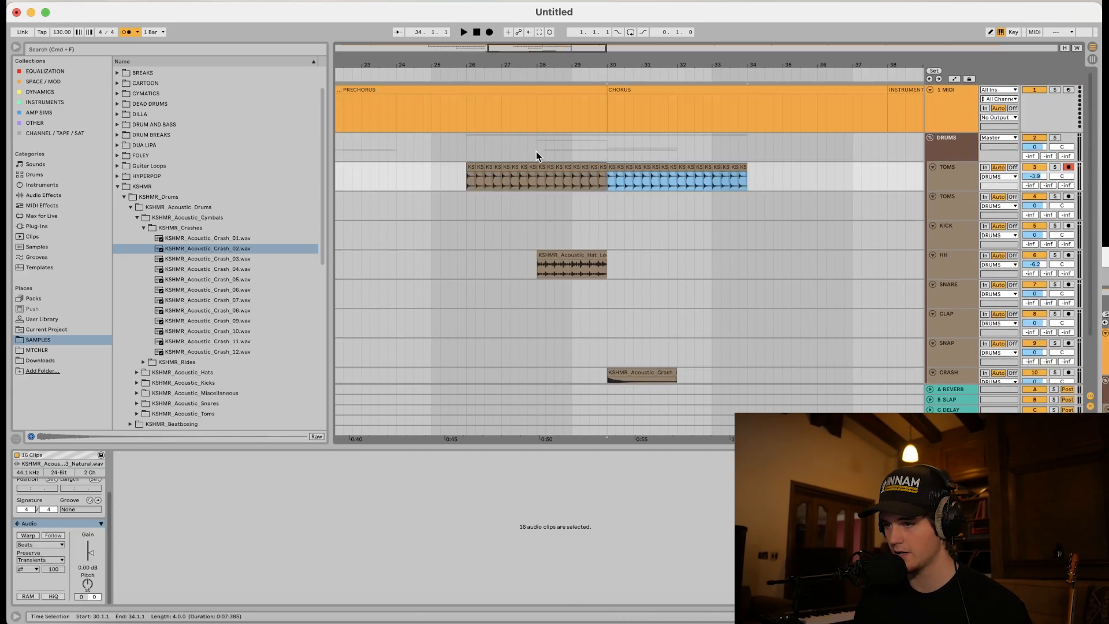
pyautogui.press('super+d')
pyautogui.press('super+d')
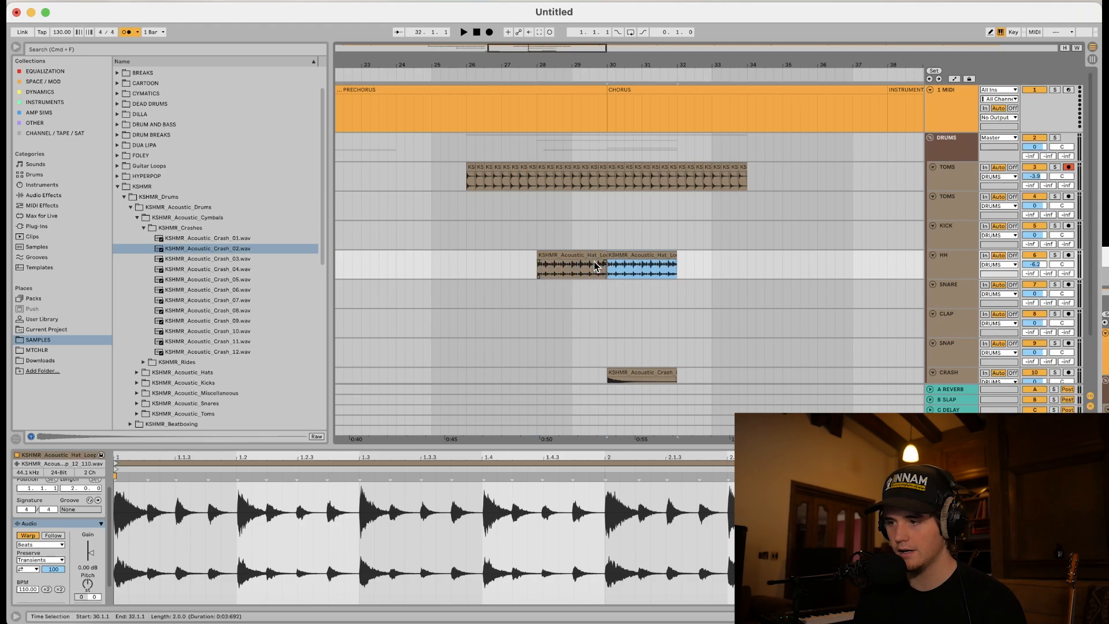
pyautogui.scroll(-2, 656, 319)
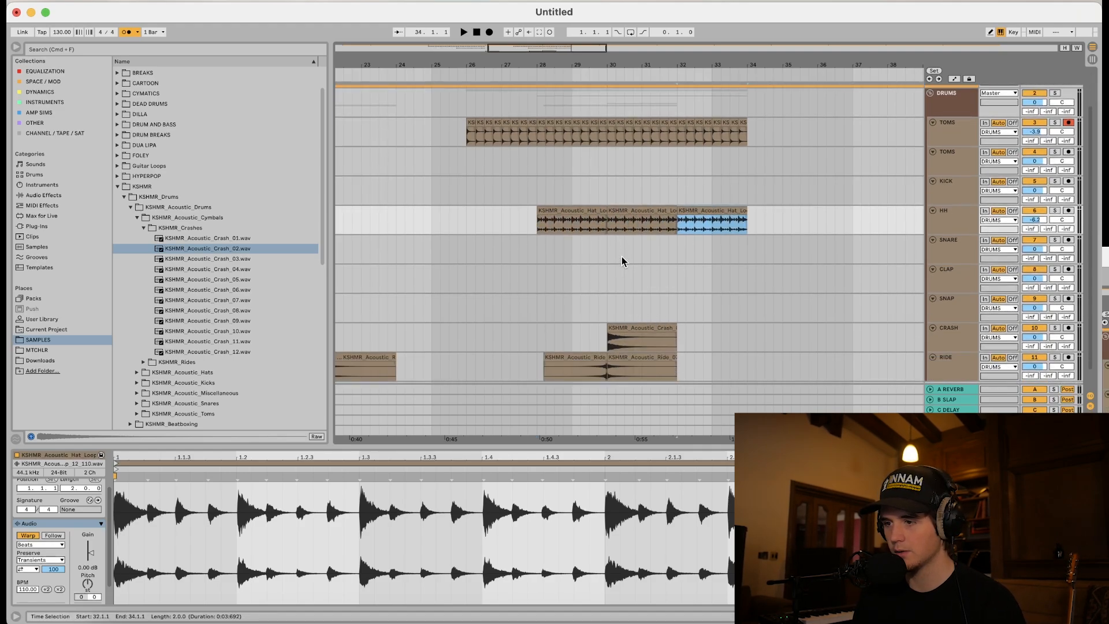
# Search the sample library for "snare" and open the KSHMR_Acoustic_Snares folder
pyautogui.click(606, 250)
pyautogui.press('super+f')
pyautogui.write('snare')
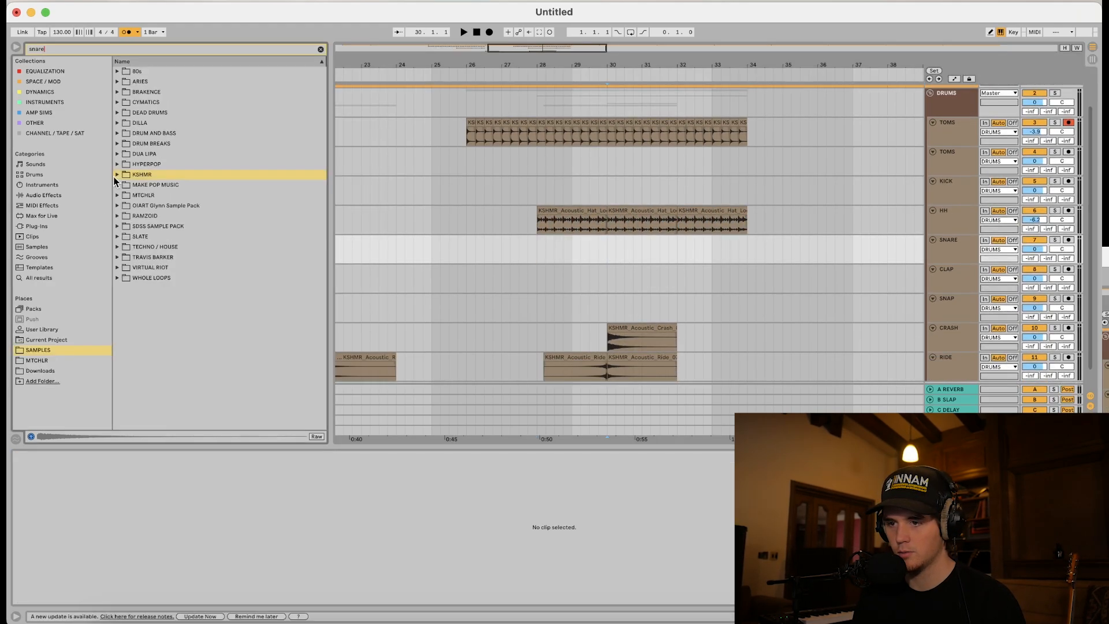
pyautogui.click(137, 207)
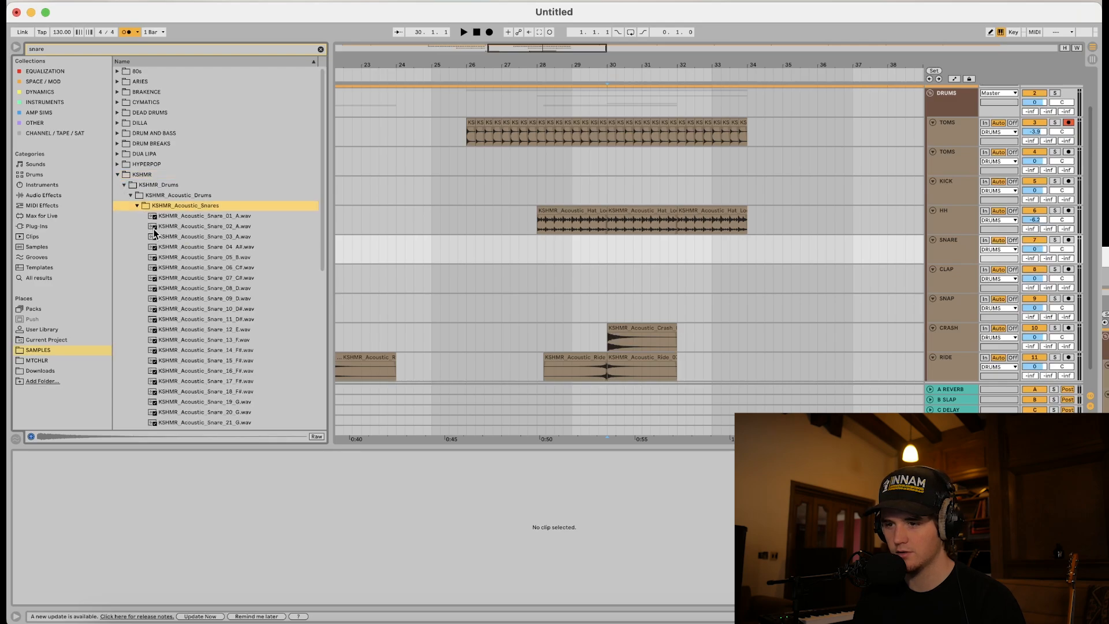
# Audition the acoustic snares and repeat KSHMR_Acoustic_Snare_11_D#.wav on the SNARE track from 30.1.3 to just before bar 34, and play the pattern
pyautogui.click(168, 247)
pyautogui.click(198, 286)
pyautogui.click(206, 300)
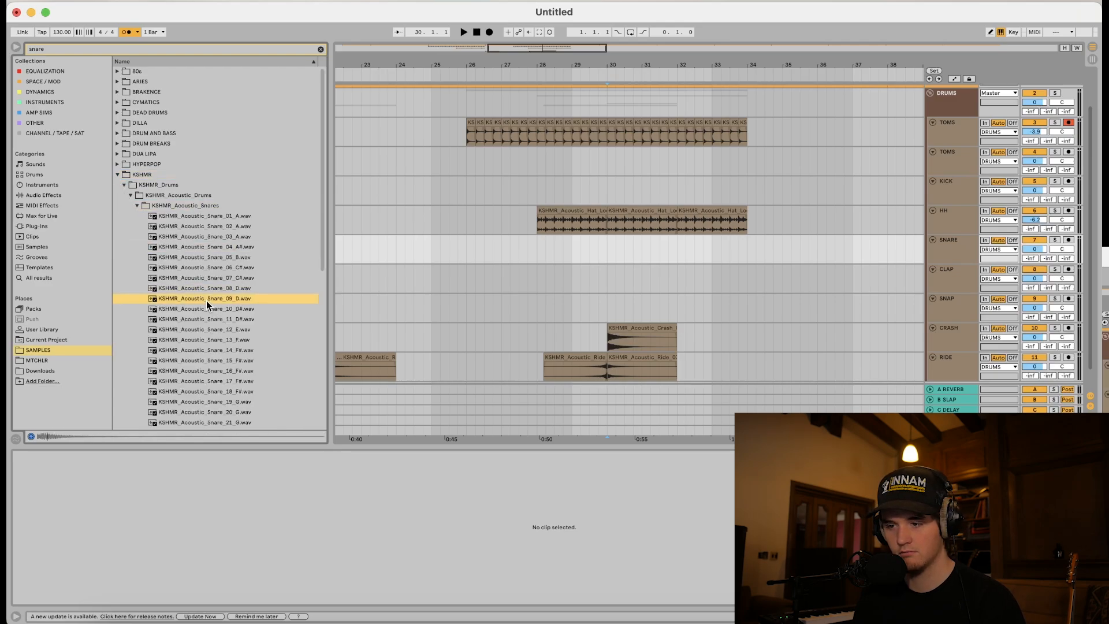
pyautogui.click(203, 290)
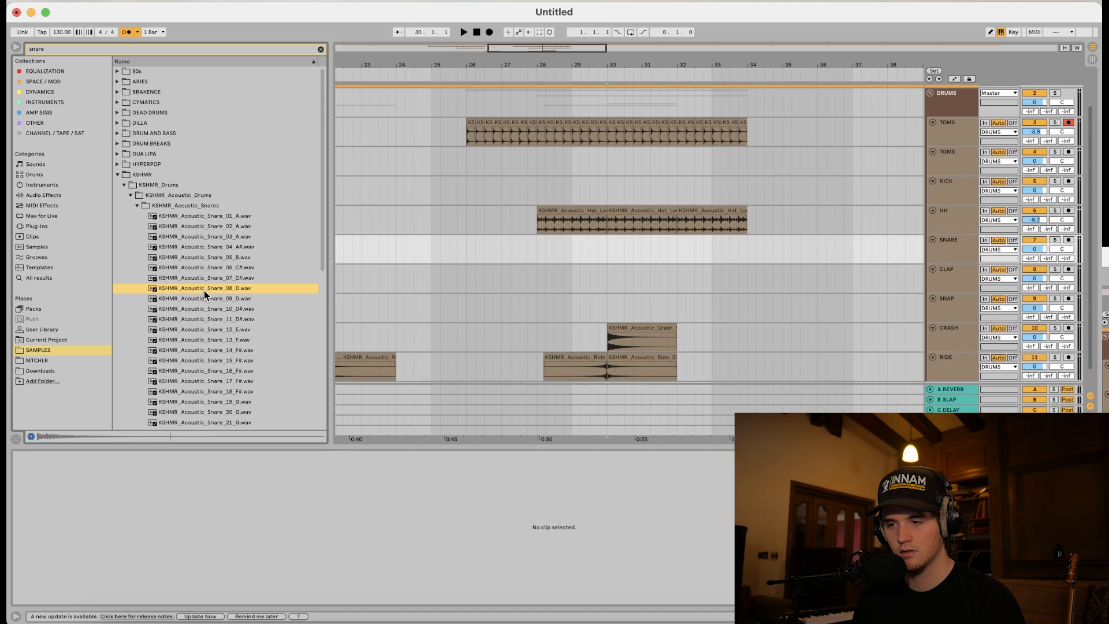
pyautogui.click(200, 322)
pyautogui.click(203, 326)
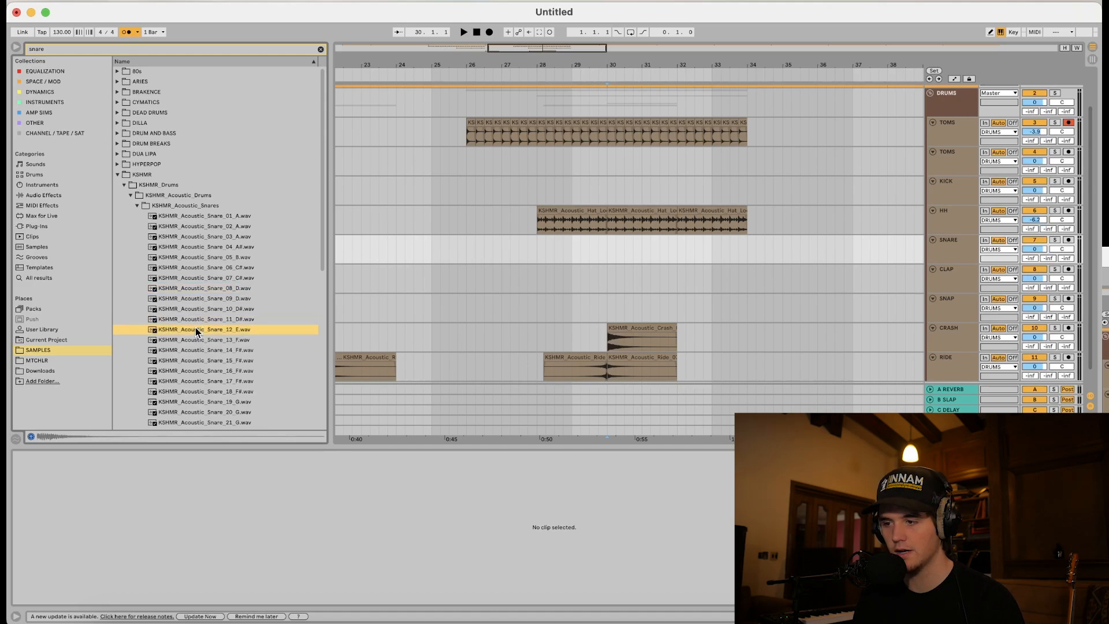
pyautogui.press('Up')
pyautogui.press('Up')
pyautogui.press('Up')
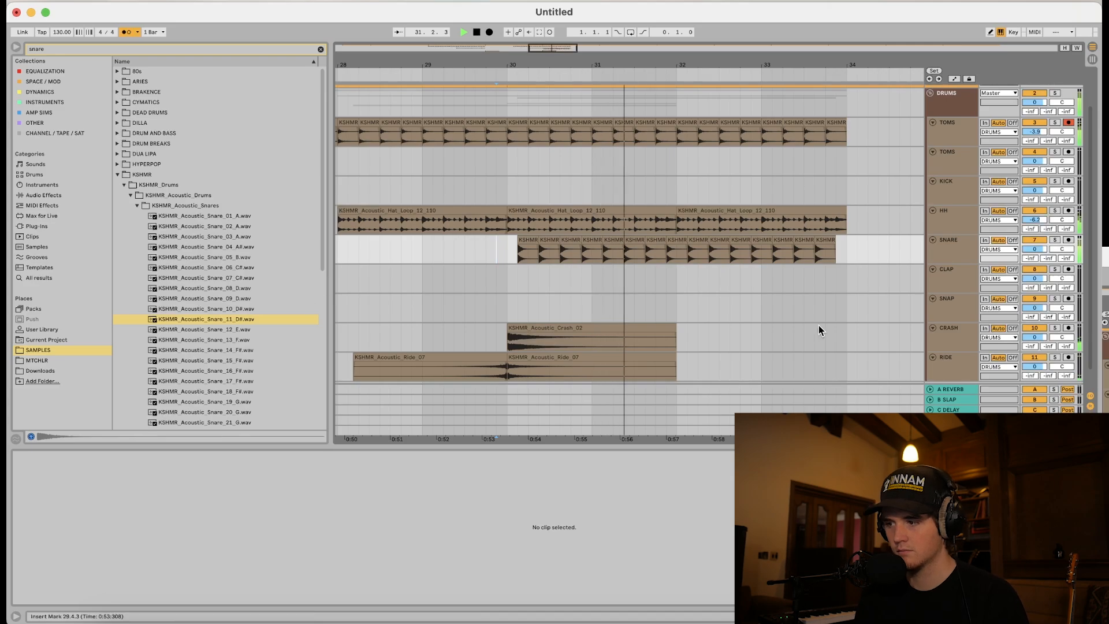
pyautogui.press('space')
# Duplicate the SNARE track and delete the copied clips from the duplicate
pyautogui.rightClick(952, 248)
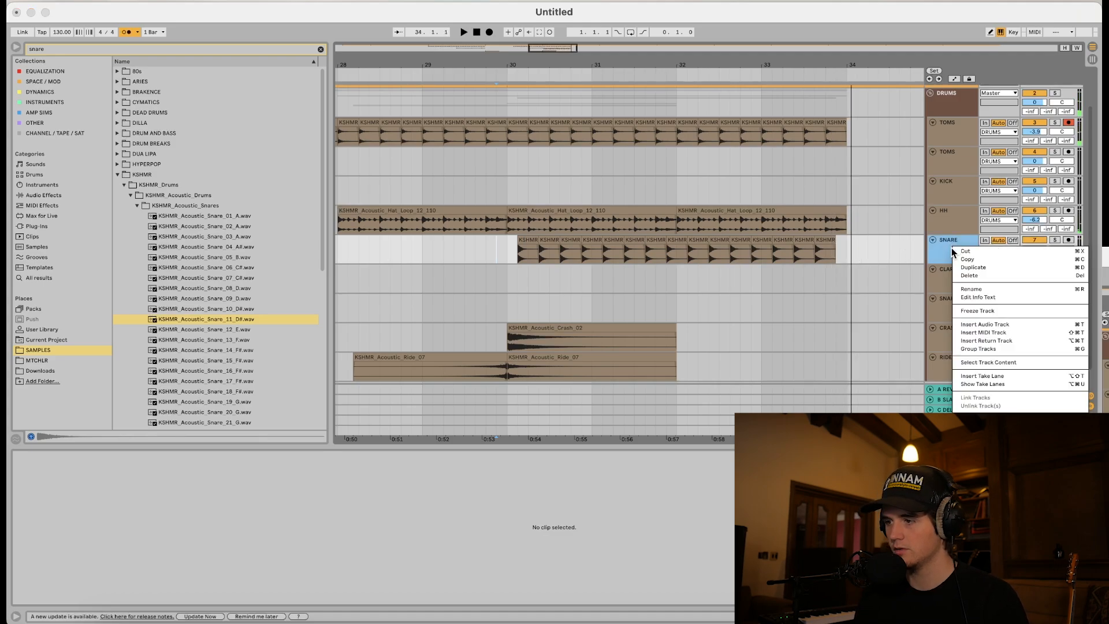
pyautogui.click(959, 267)
pyautogui.moveTo(517, 280); pyautogui.dragTo(858, 265)
pyautogui.press('Delete')
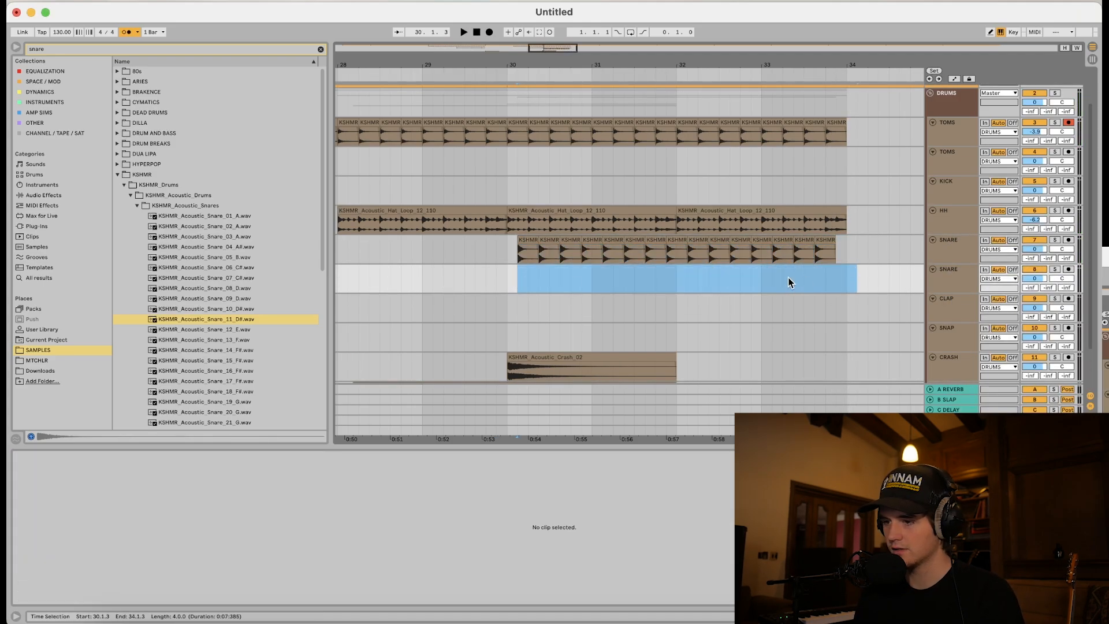
# Audition more acoustic snares and place KSHMR_Acoustic_Snare_17_F#.wav at 30.1.3 on the second SNARE track
pyautogui.click(252, 367)
pyautogui.click(226, 362)
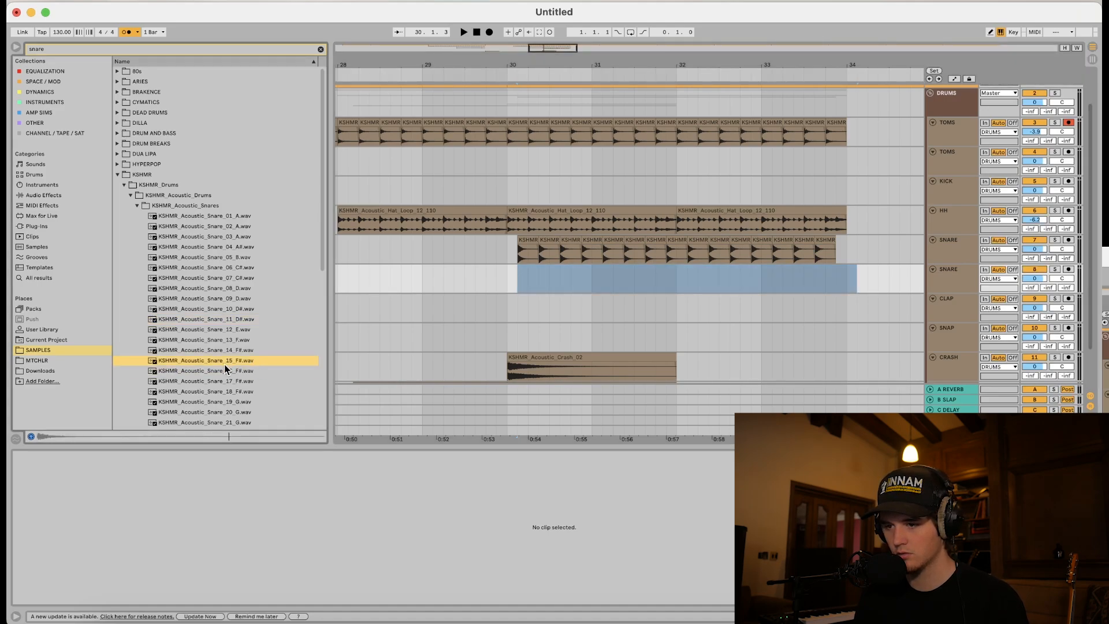
pyautogui.click(220, 370)
pyautogui.click(215, 381)
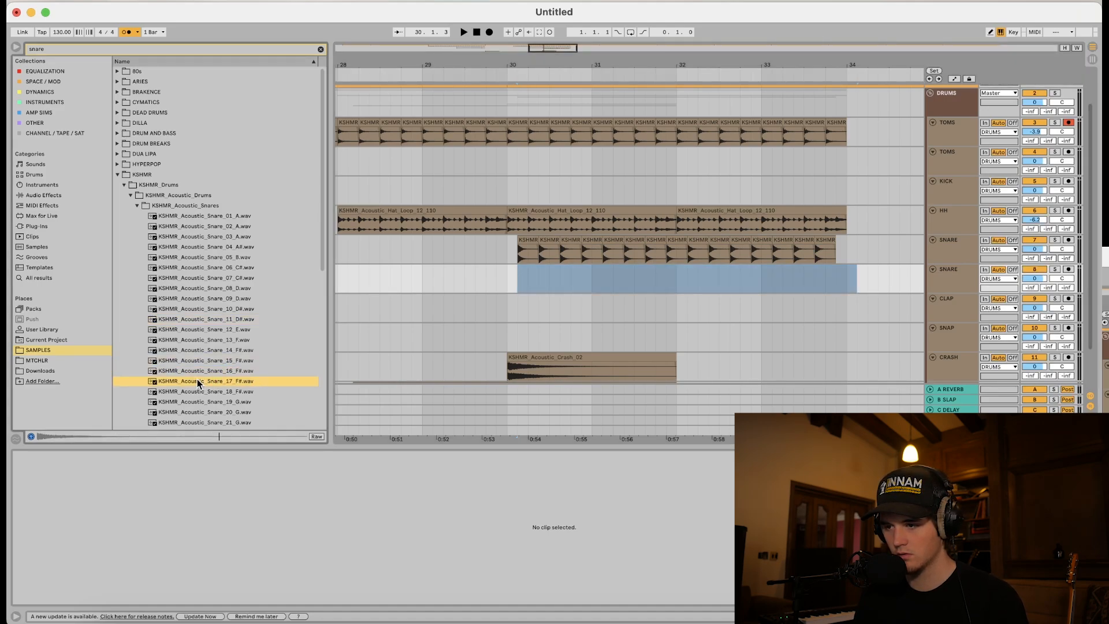
pyautogui.moveTo(196, 381); pyautogui.dragTo(522, 274)
pyautogui.click(547, 270)
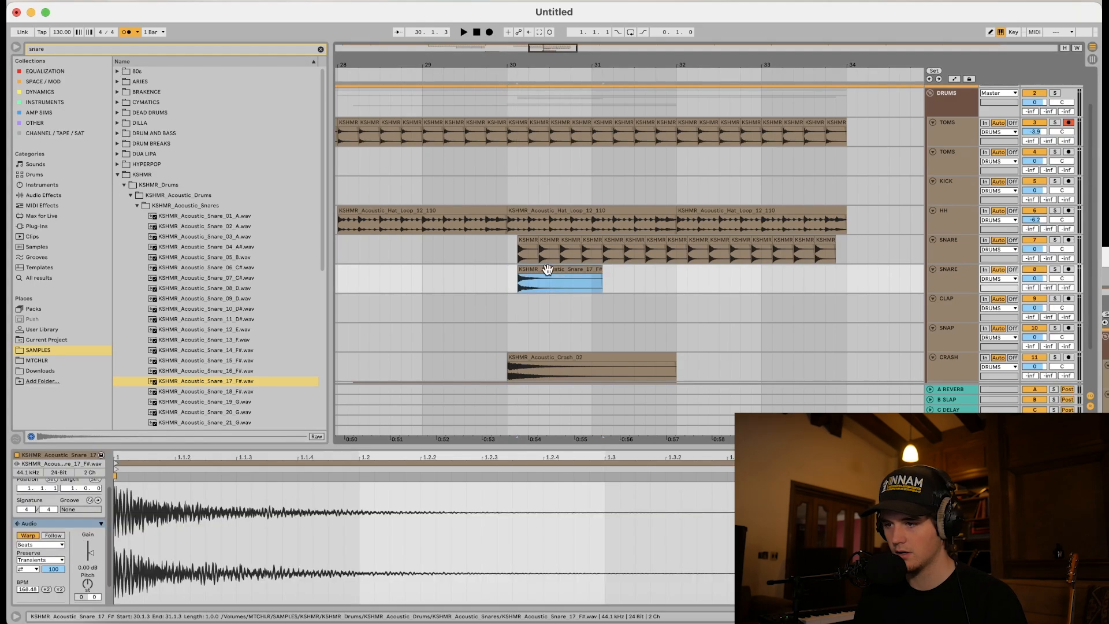
# Shorten the second snare clip to end at 30.2.3 and play both snares from 29.4.1
pyautogui.moveTo(602, 270); pyautogui.dragTo(521, 272)
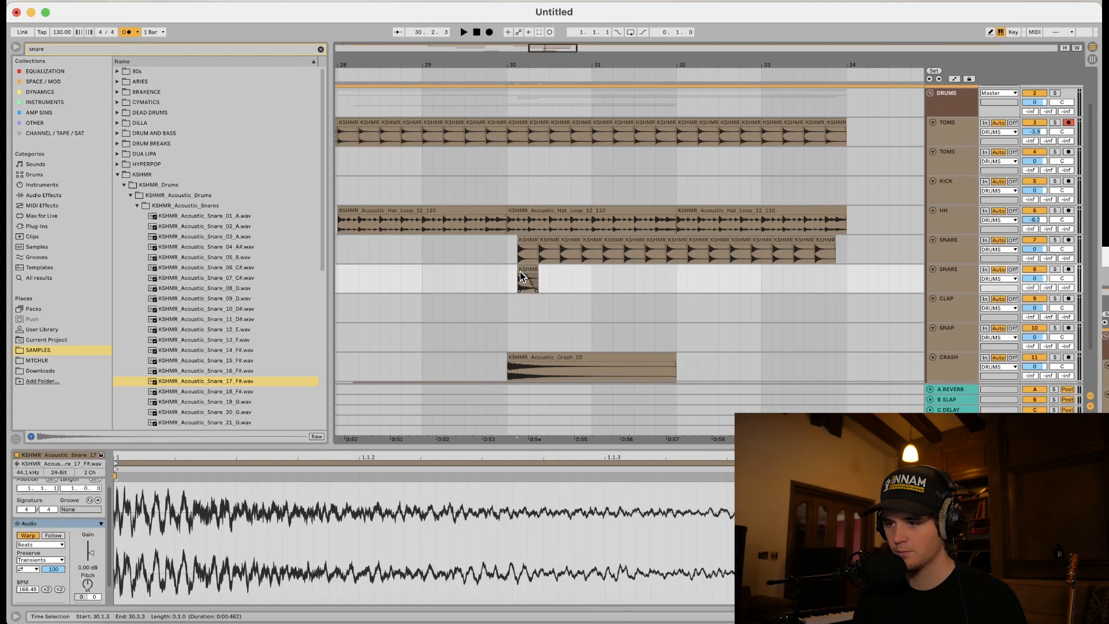
pyautogui.click(485, 284)
pyautogui.press('space')
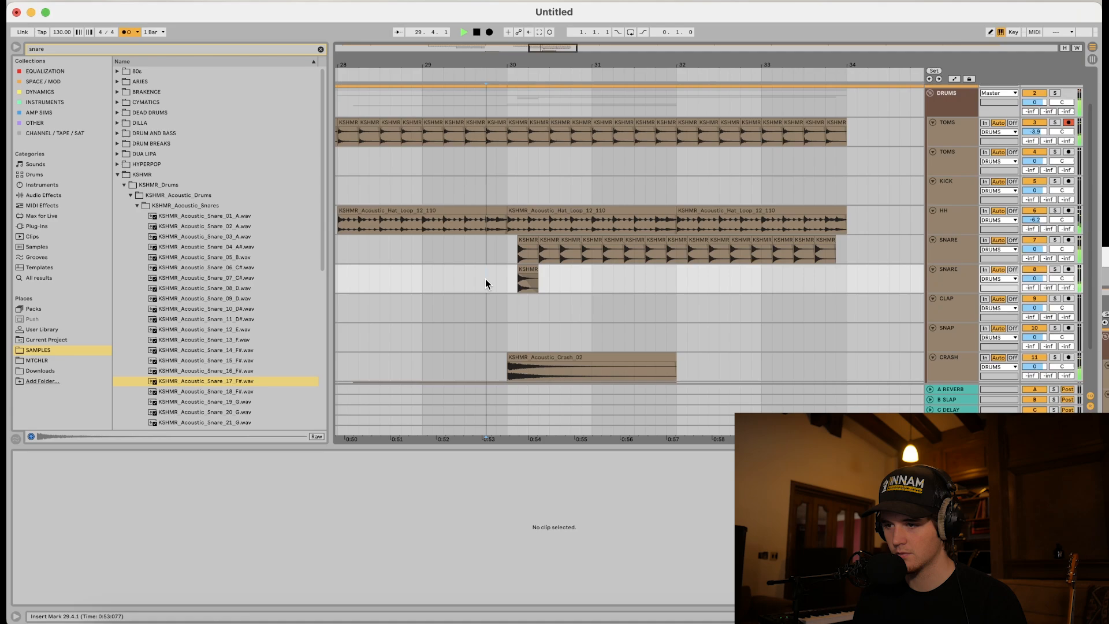
# Repeat the KSHMR_Acoustic_Snare_17_F# clip on the second SNARE track from 30.1.3 until just past bar 34
pyautogui.click(526, 276)
pyautogui.hotkey('ctrl', 'd')
pyautogui.hotkey('ctrl', 'd')
pyautogui.hotkey('ctrl', 'd')
pyautogui.hotkey('ctrl', 'd')
pyautogui.hotkey('ctrl', 'd')
pyautogui.hotkey('ctrl', 'd')
pyautogui.hotkey('ctrl', 'd')
pyautogui.hotkey('ctrl', 'd')
pyautogui.hotkey('ctrl', 'd')
pyautogui.hotkey('ctrl', 'd')
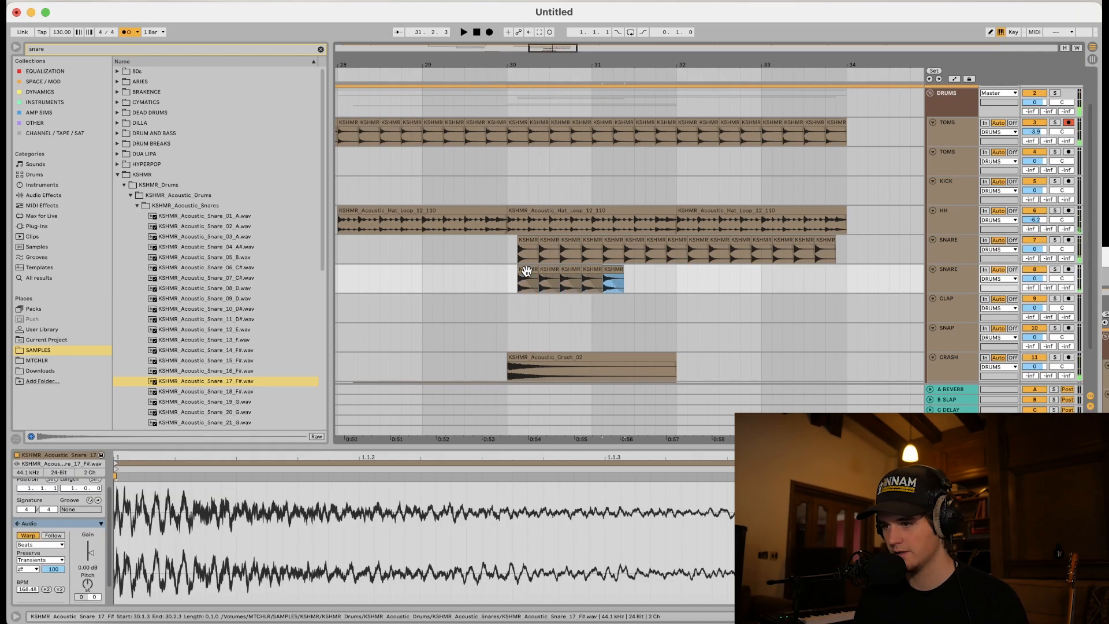
pyautogui.hotkey('ctrl', 'd')
pyautogui.hotkey('ctrl', 'd')
pyautogui.hotkey('ctrl', 'd')
pyautogui.hotkey('ctrl', 'd')
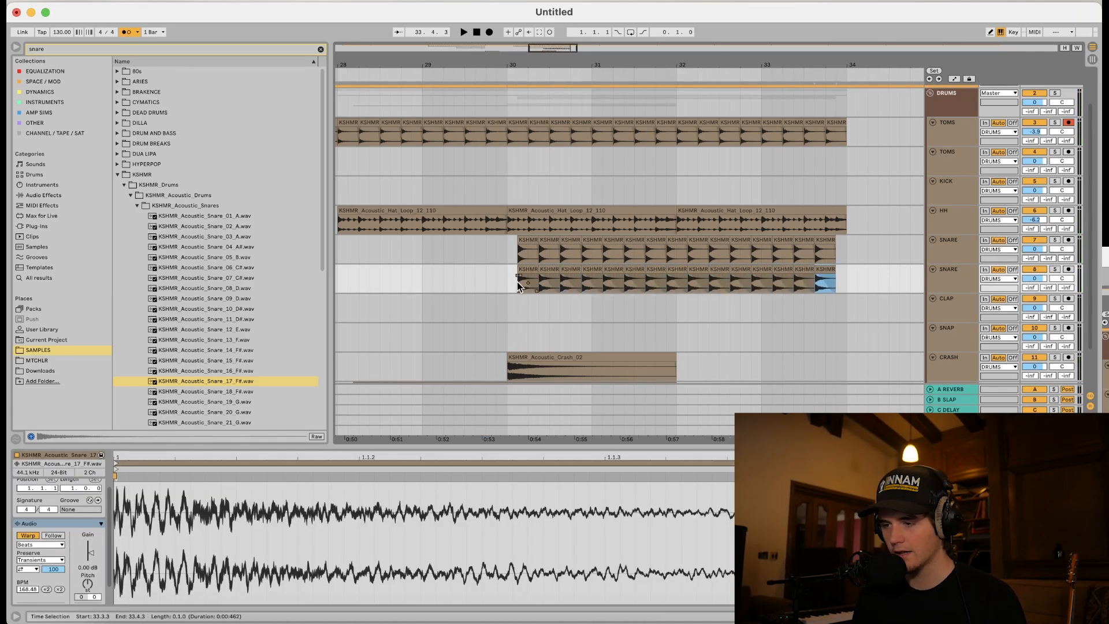
# Play the layered snares from 30.1.1 and repeat the chorus drum clips of bars 30 to 34 at bar 34
pyautogui.click(505, 279)
pyautogui.press('space')
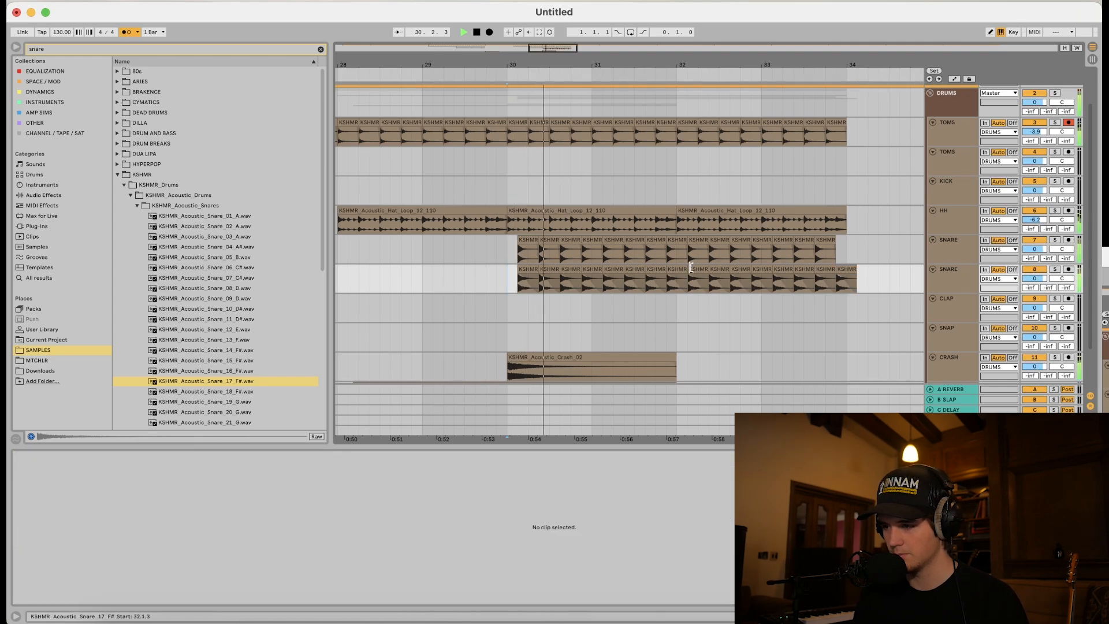
pyautogui.scroll(-5, 677, 259)
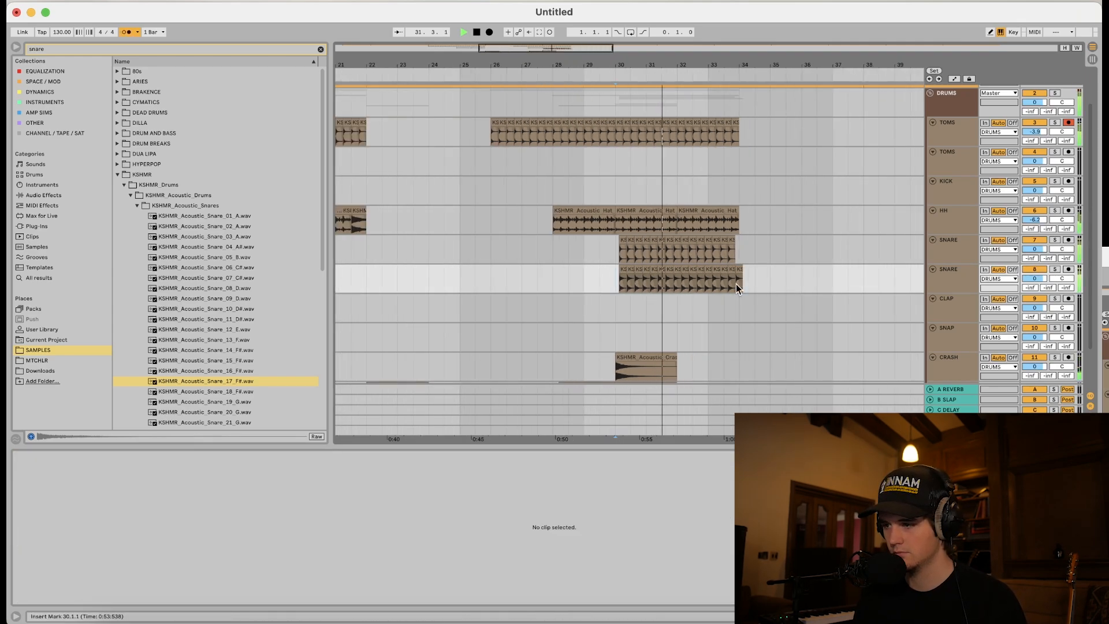
pyautogui.scroll(2, 808, 282)
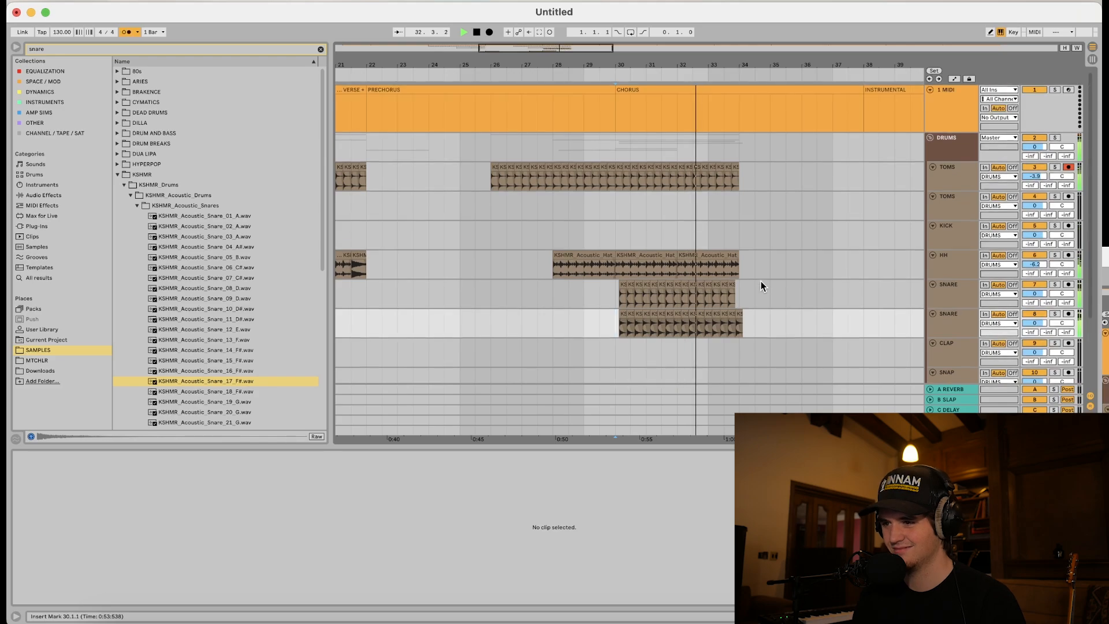
pyautogui.moveTo(741, 327); pyautogui.dragTo(616, 159)
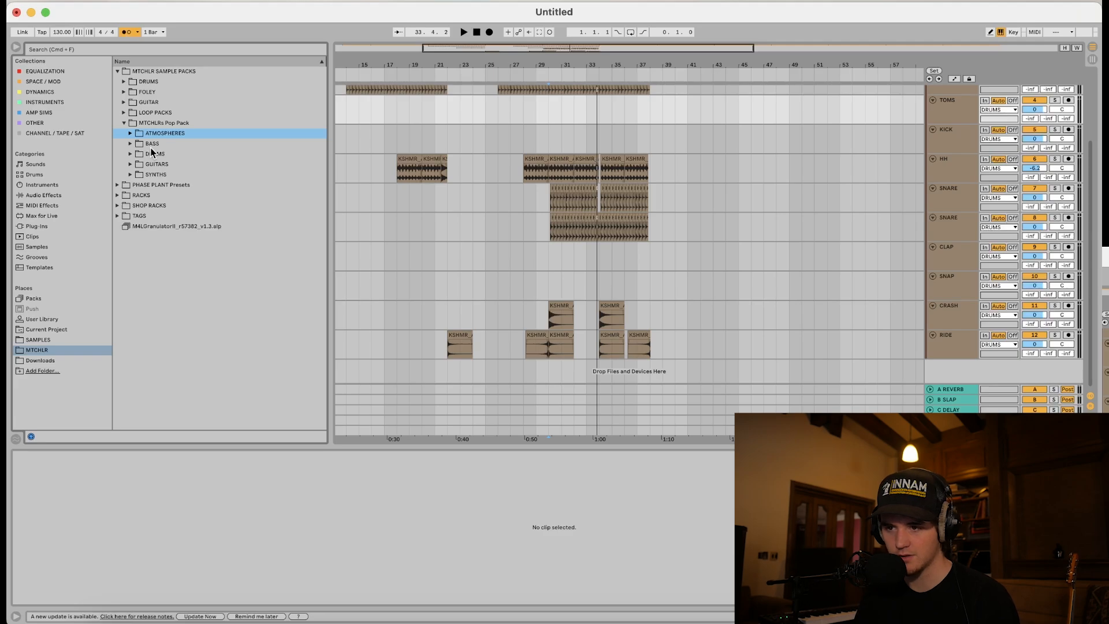
# Find Tambo Loop 2.wav among the MTCHLRs Pop Pack percussion, place it at 30.1.1 on a new track and play it
pyautogui.click(131, 134)
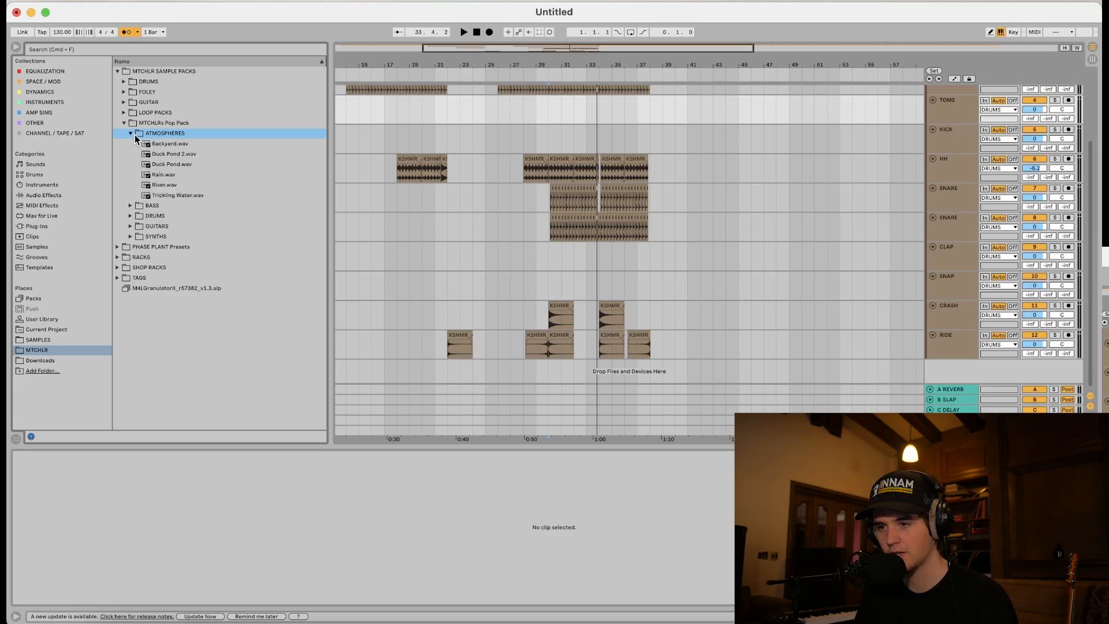
pyautogui.click(131, 134)
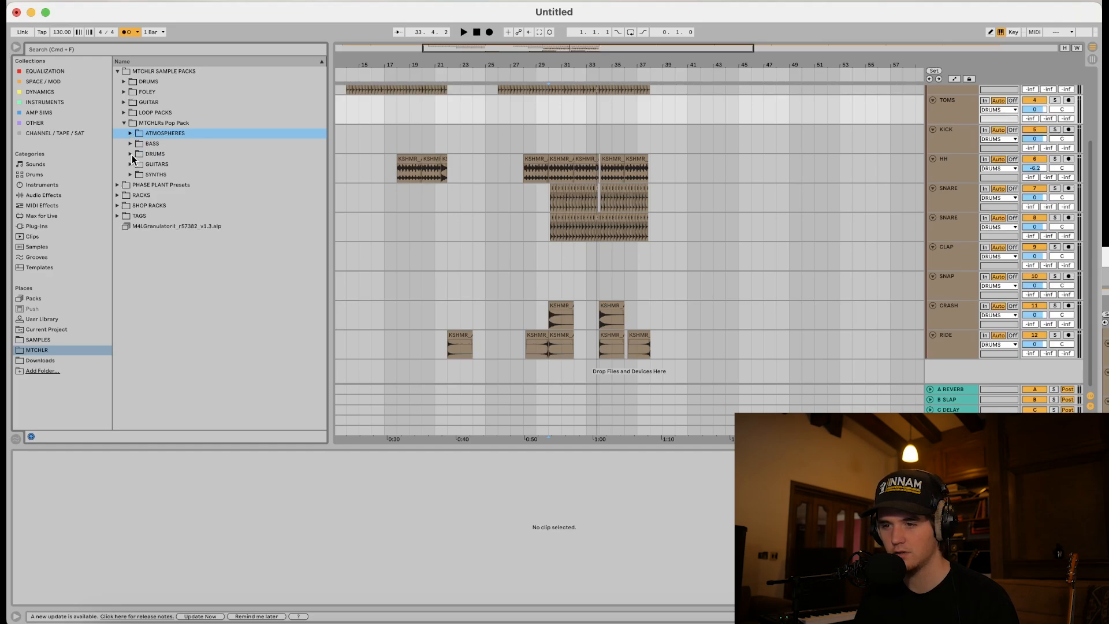
pyautogui.click(131, 155)
pyautogui.click(138, 195)
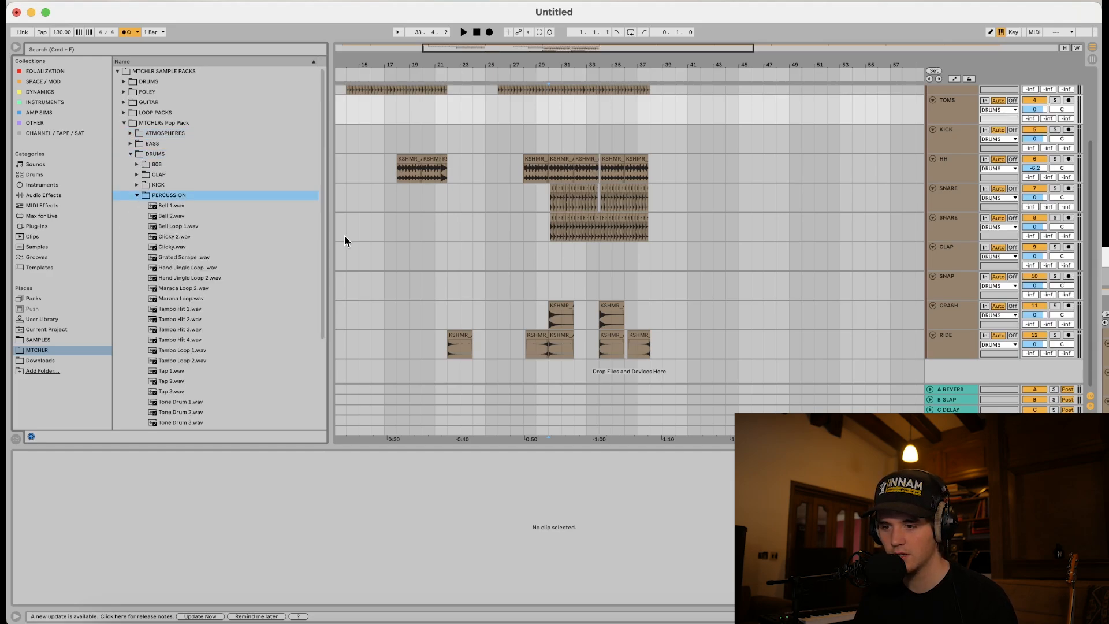
pyautogui.moveTo(192, 361); pyautogui.dragTo(547, 366)
pyautogui.press('space')
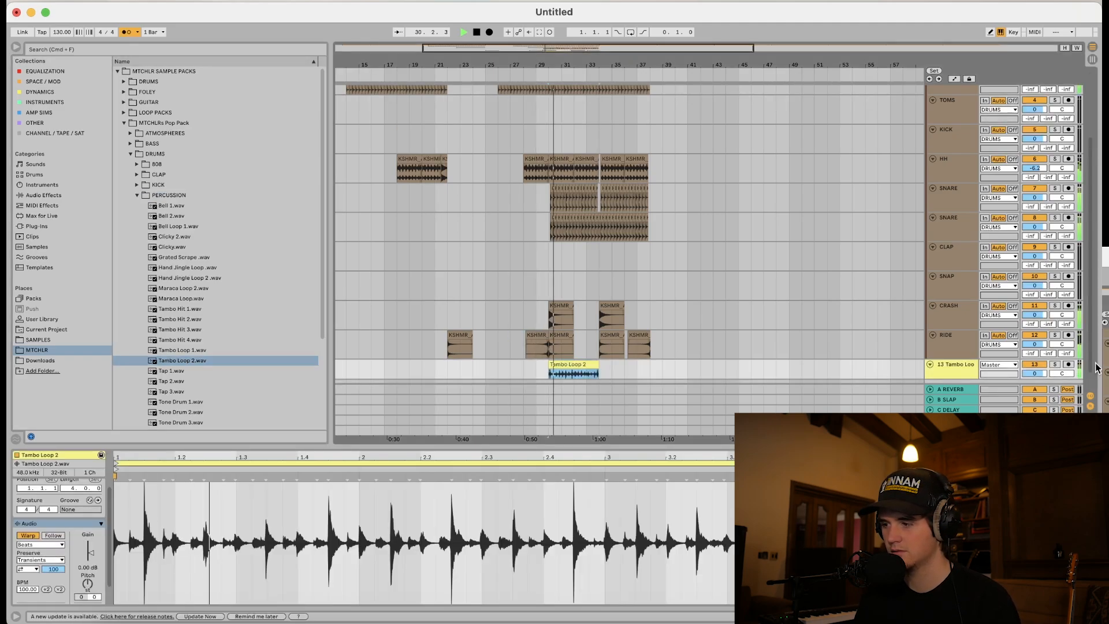
# Move the Tambo Loop track into the DRUMS group and briefly solo it during playback
pyautogui.click(951, 360)
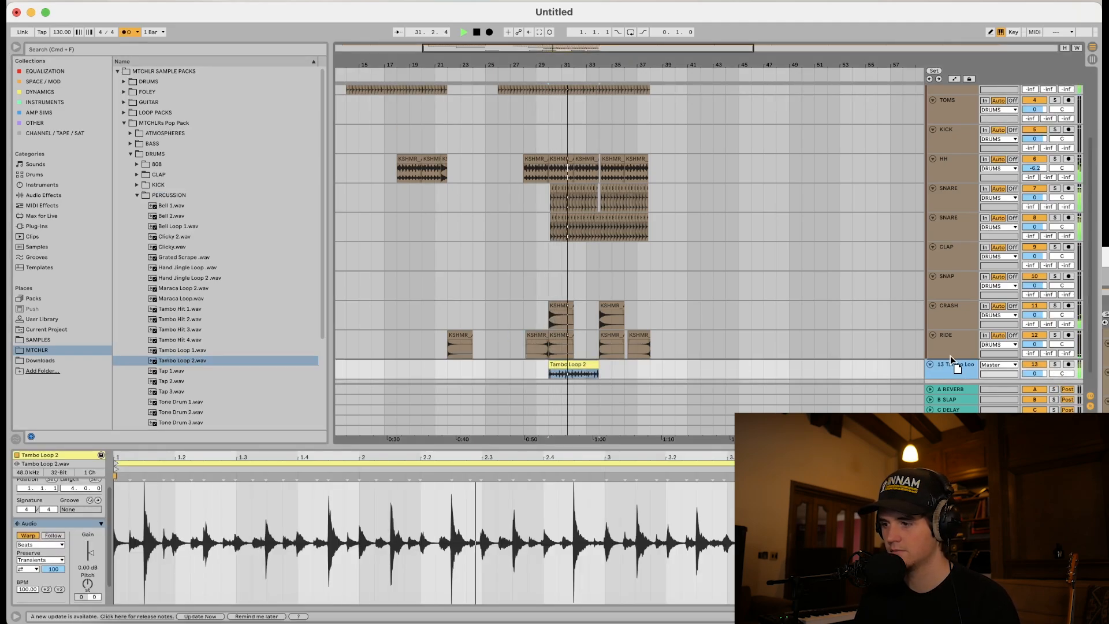
pyautogui.moveTo(950, 356); pyautogui.dragTo(951, 354)
pyautogui.click(1054, 365)
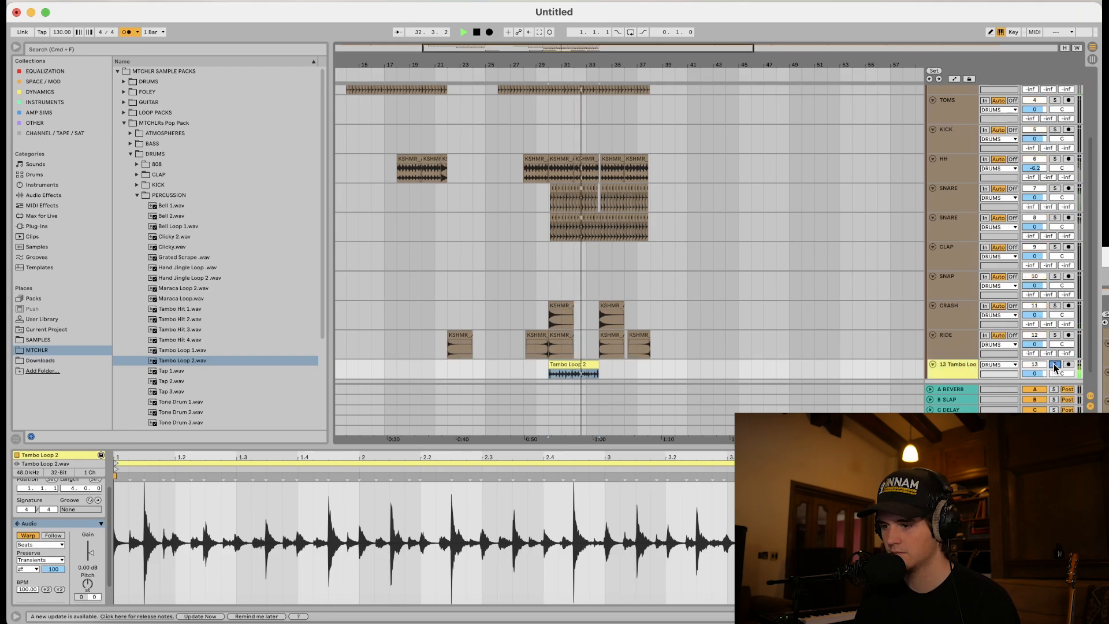
pyautogui.click(1054, 364)
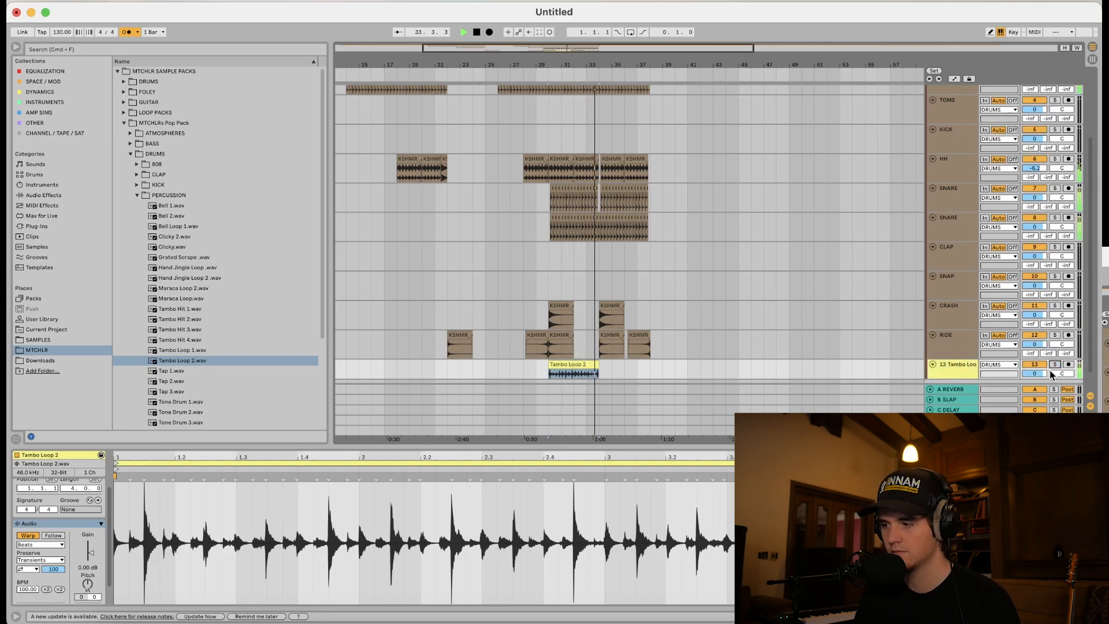
# Lower the DRUMS group's volume to -3.4 dB
pyautogui.scroll(3, 990, 201)
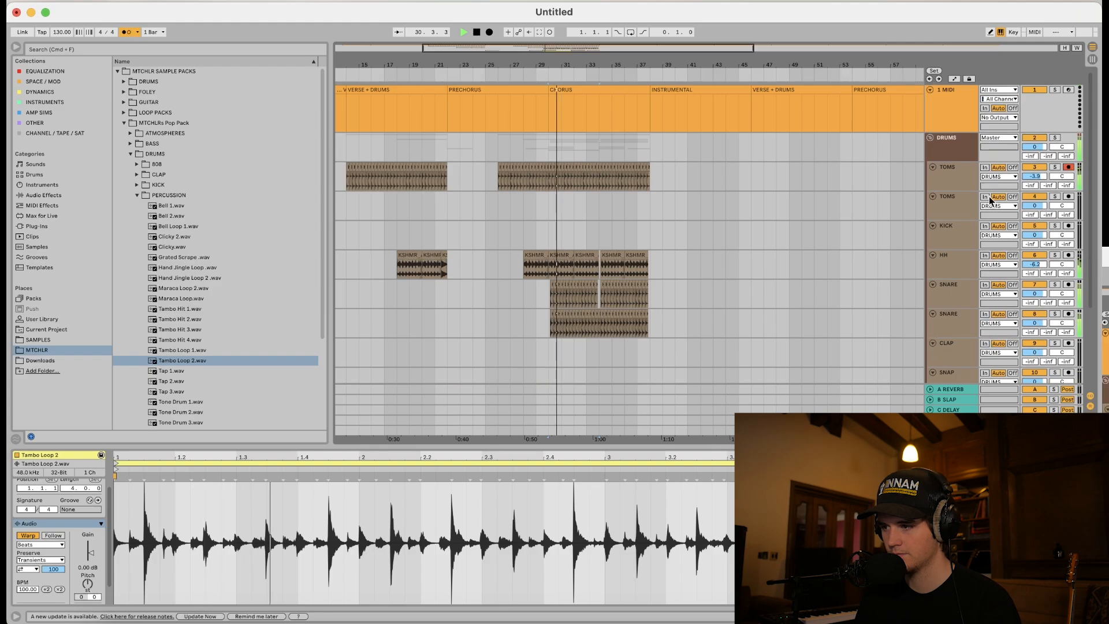
pyautogui.moveTo(1034, 147); pyautogui.dragTo(1034, 155)
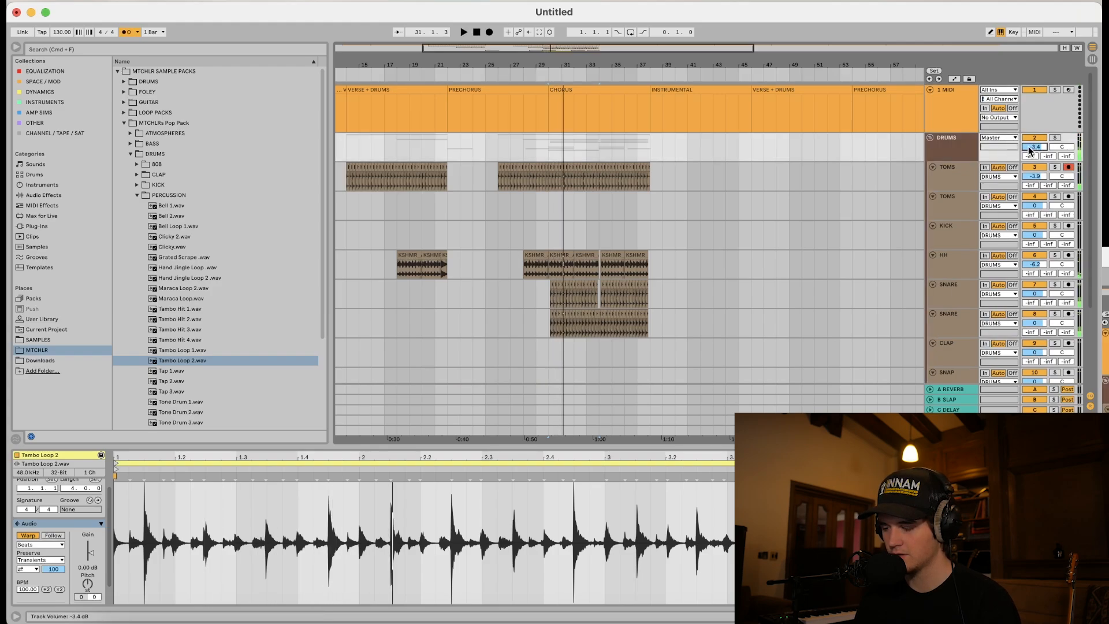
# Pan the Tambo Loop track to 20L and duplicate its clip so the loop runs until bar 38
pyautogui.scroll(-4, 774, 225)
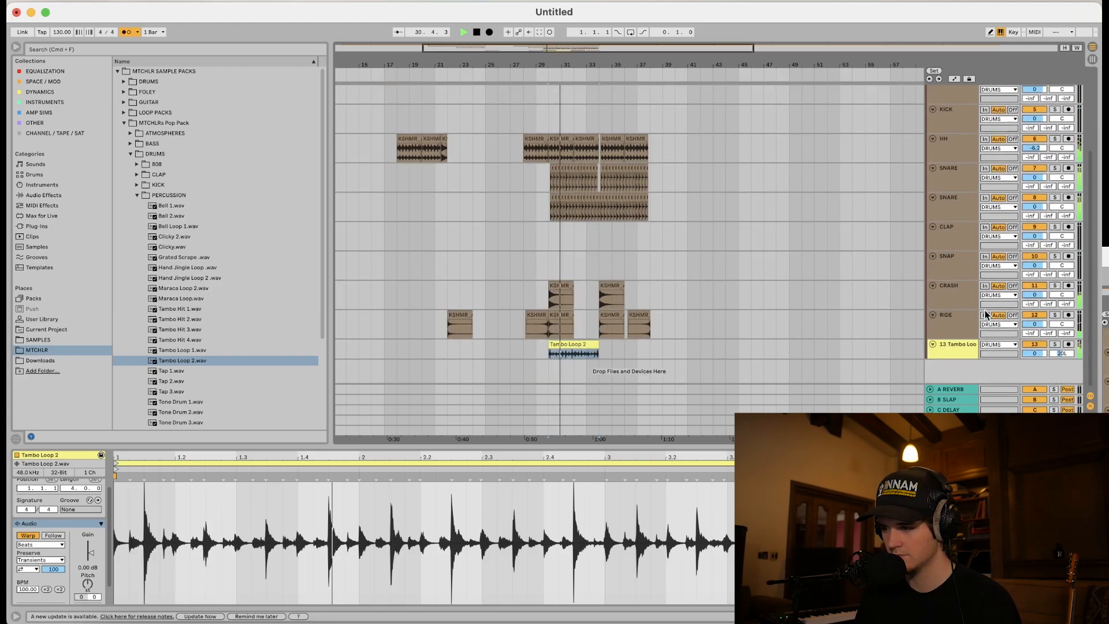
pyautogui.click(574, 345)
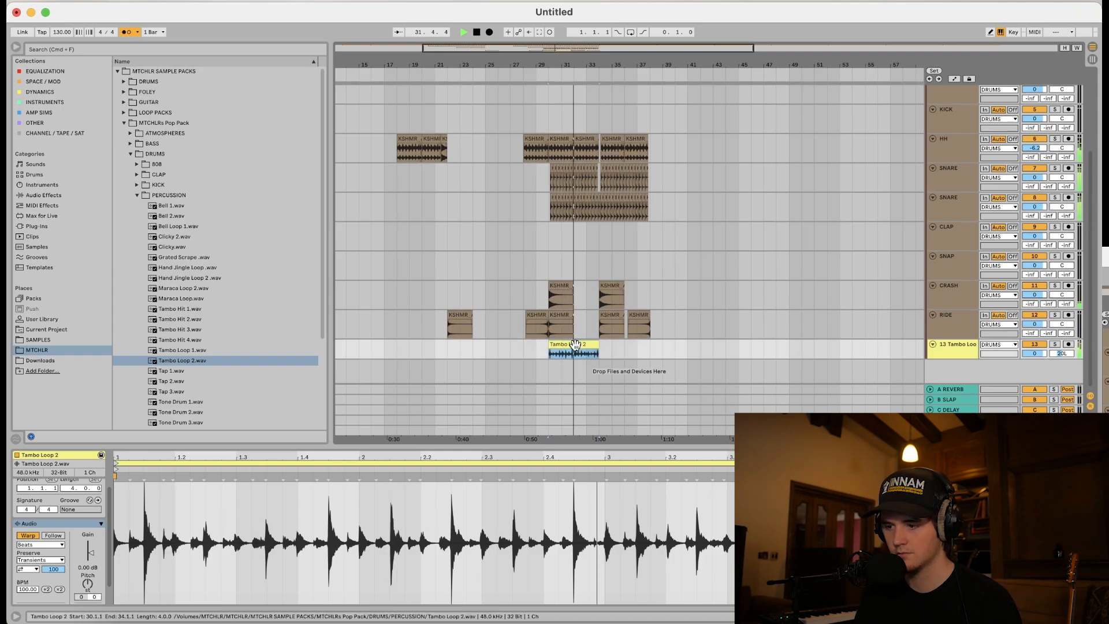
pyautogui.press('super+d')
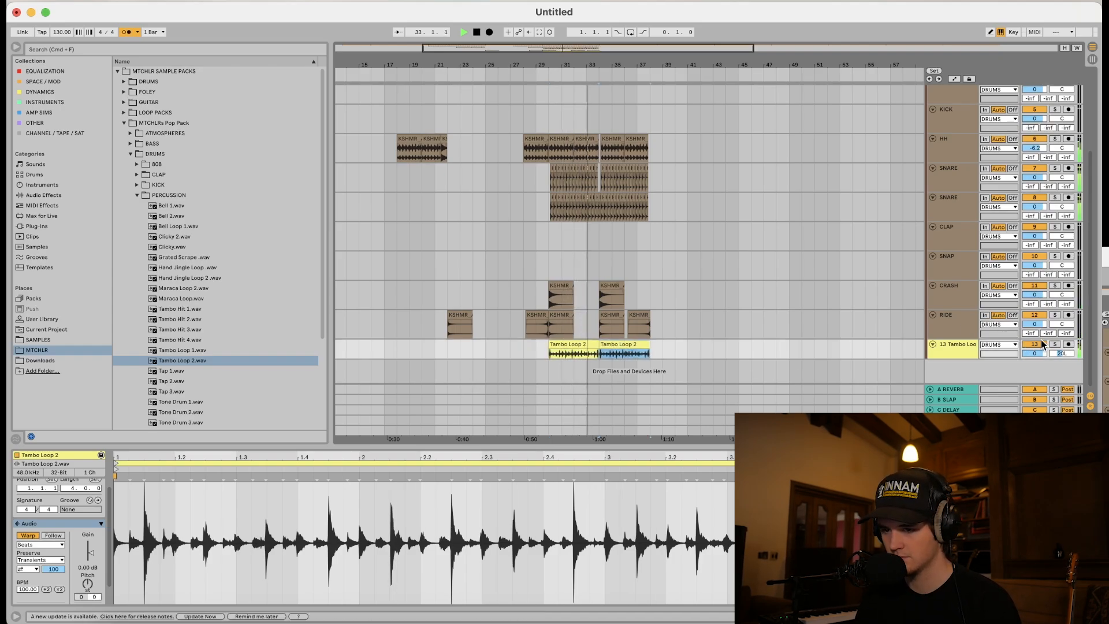
# Audition Tambo Loop 1.wav and use it on the Tambo Loop track in place of Tambo Loop 2, starting at 30.1.1
pyautogui.click(178, 351)
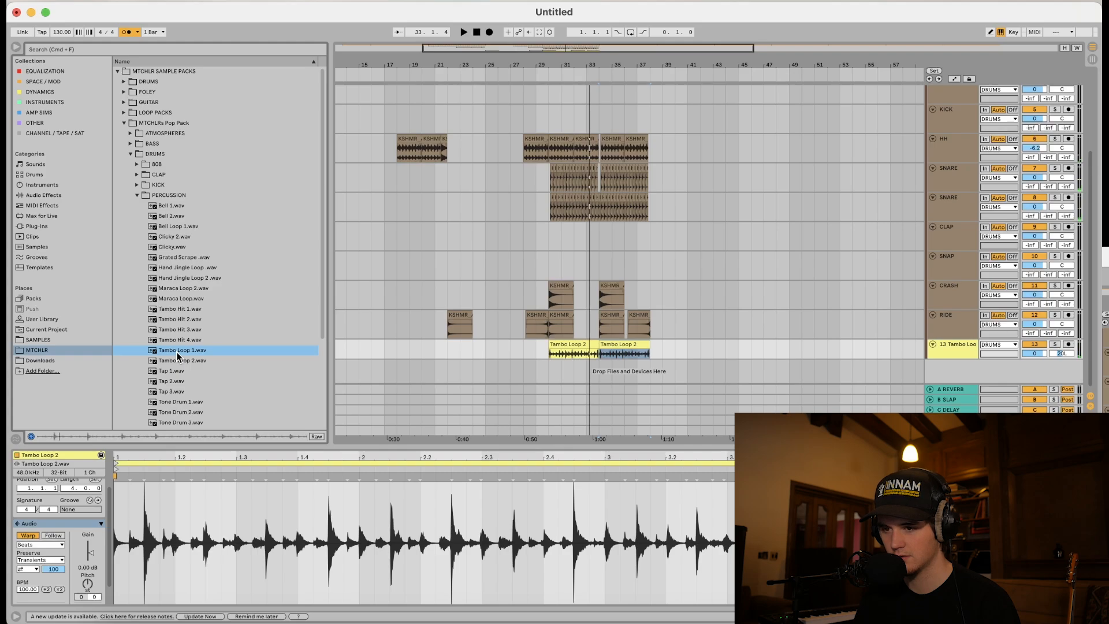
pyautogui.moveTo(177, 355); pyautogui.dragTo(550, 346)
pyautogui.press('space')
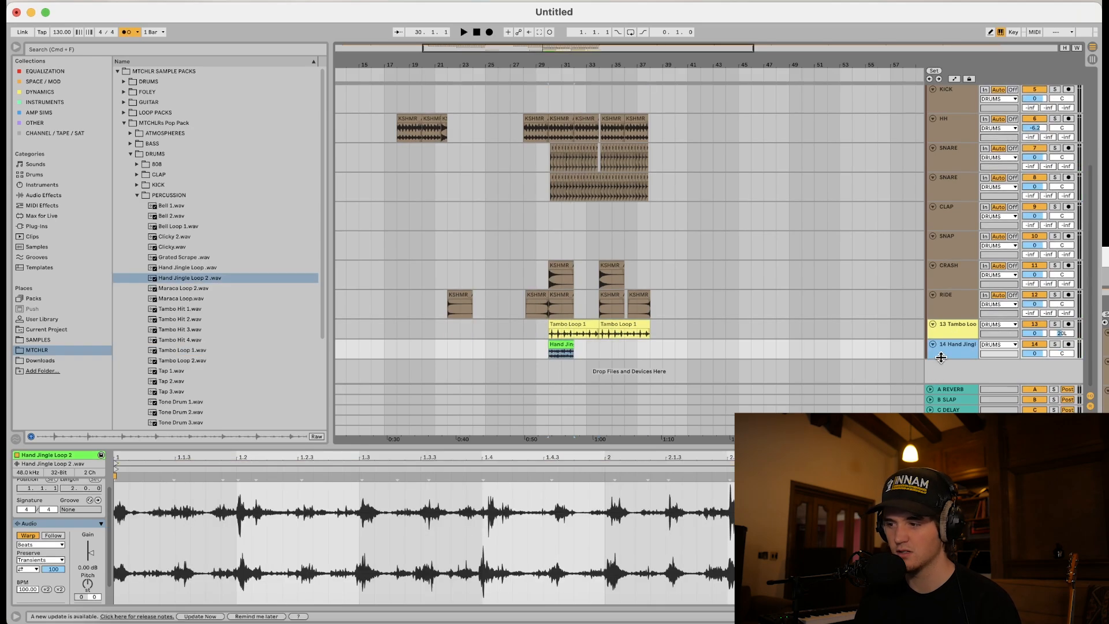
# Make the Hand Jingle Loop 2 track taller, play it with the drums and lower its volume to about -3.5 dB
pyautogui.moveTo(940, 358); pyautogui.dragTo(941, 367)
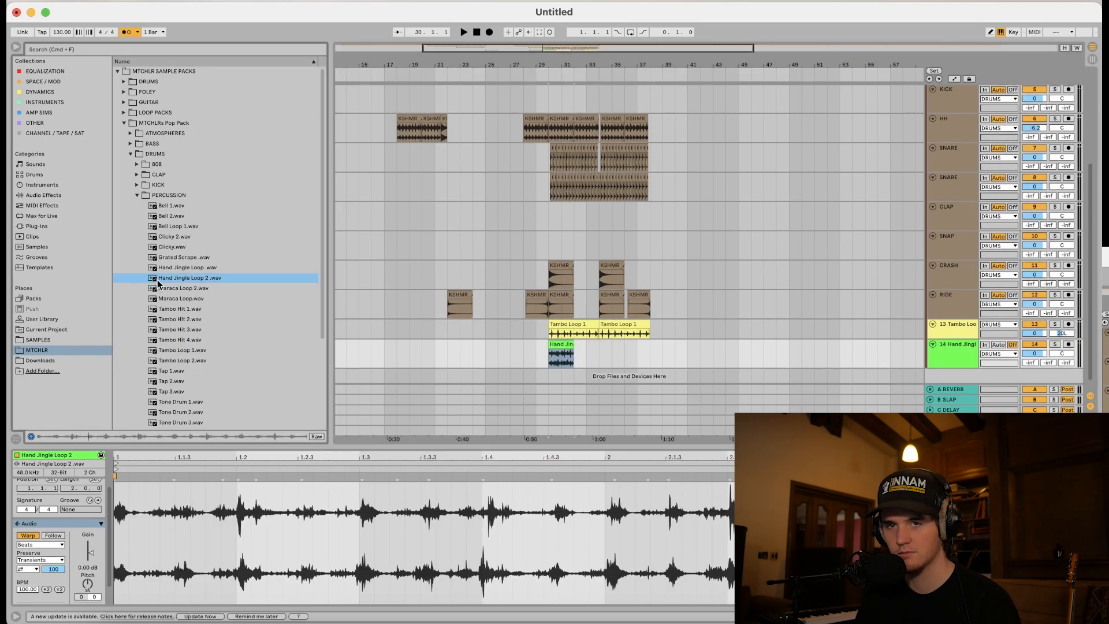
pyautogui.click(545, 358)
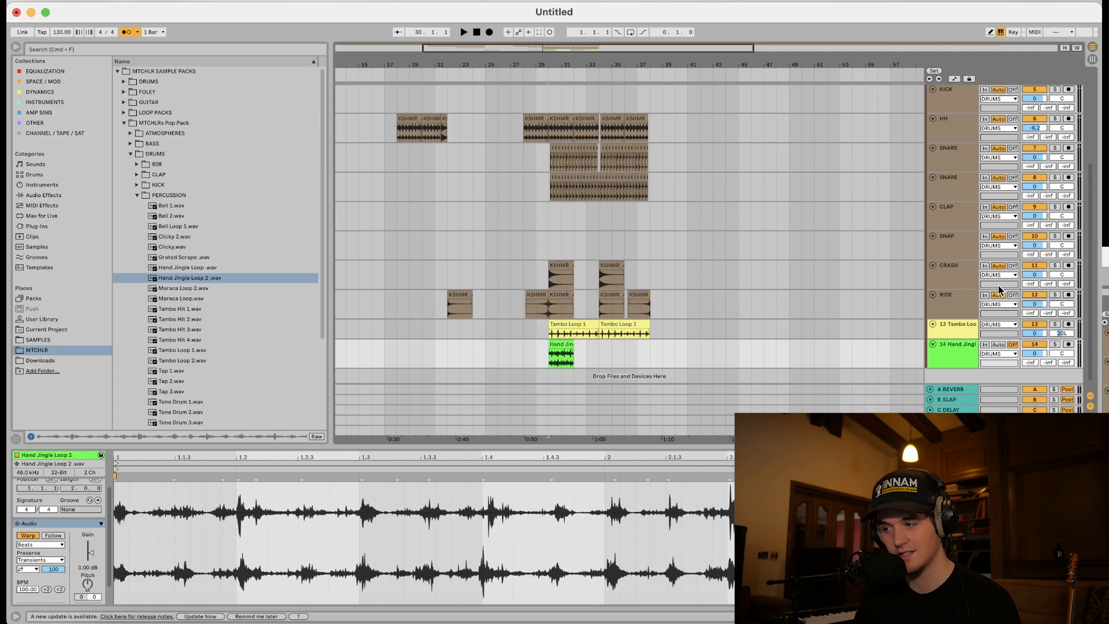
pyautogui.press('space')
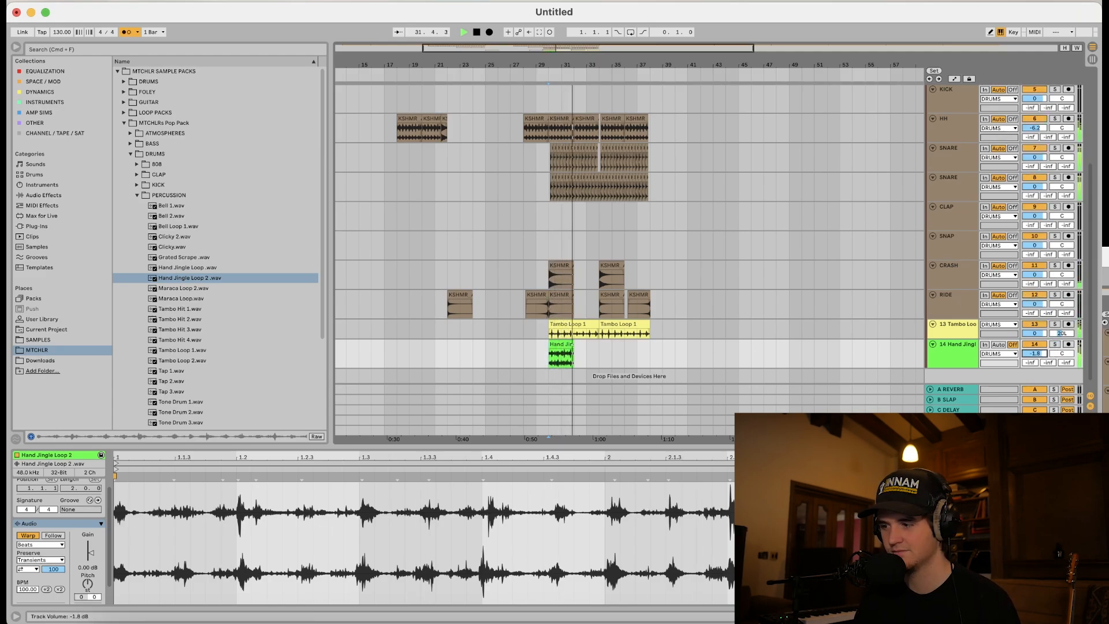
pyautogui.press('space')
pyautogui.moveTo(1033, 353); pyautogui.dragTo(1034, 359)
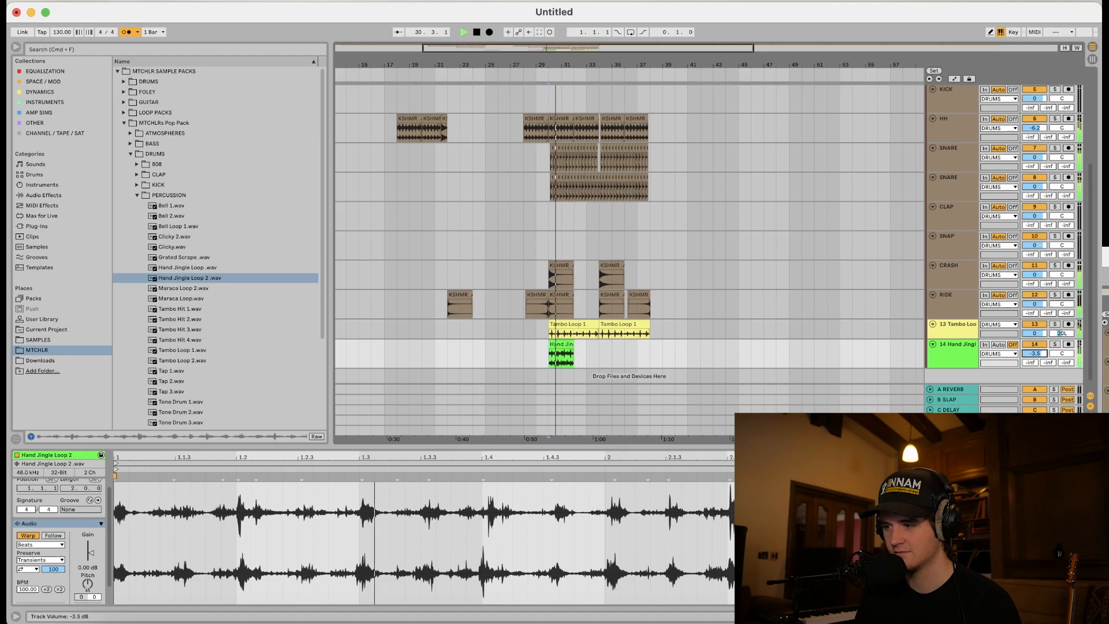
# Duplicate the Hand Jingle Loop 2 clip three times to fill bars 30 to 38
pyautogui.click(566, 344)
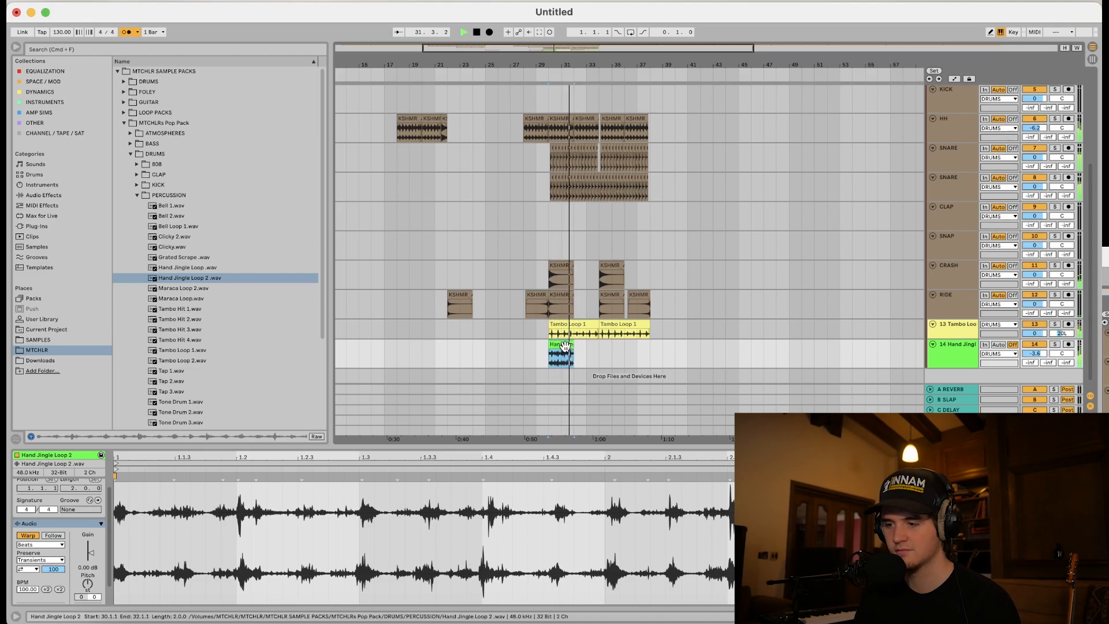
pyautogui.press('super+d')
pyautogui.press('super+d')
pyautogui.press('super+d')
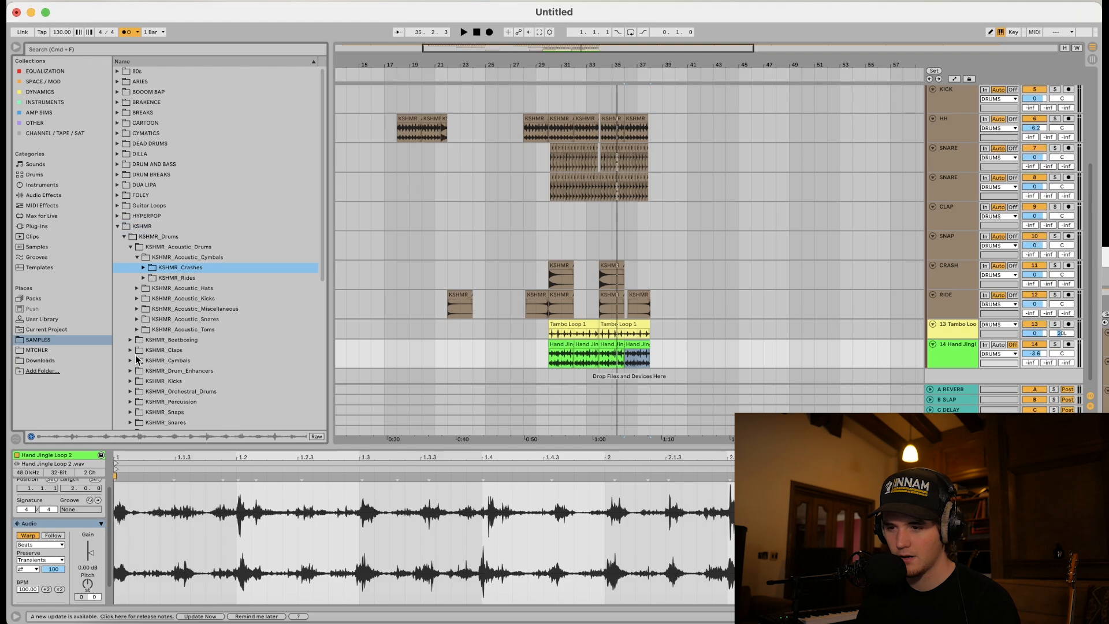
# Open the KSHMR_Stacks folder within KSHMR_Natural_Hand_Claps and audition the Horse and first Squishy human stack claps
pyautogui.click(131, 350)
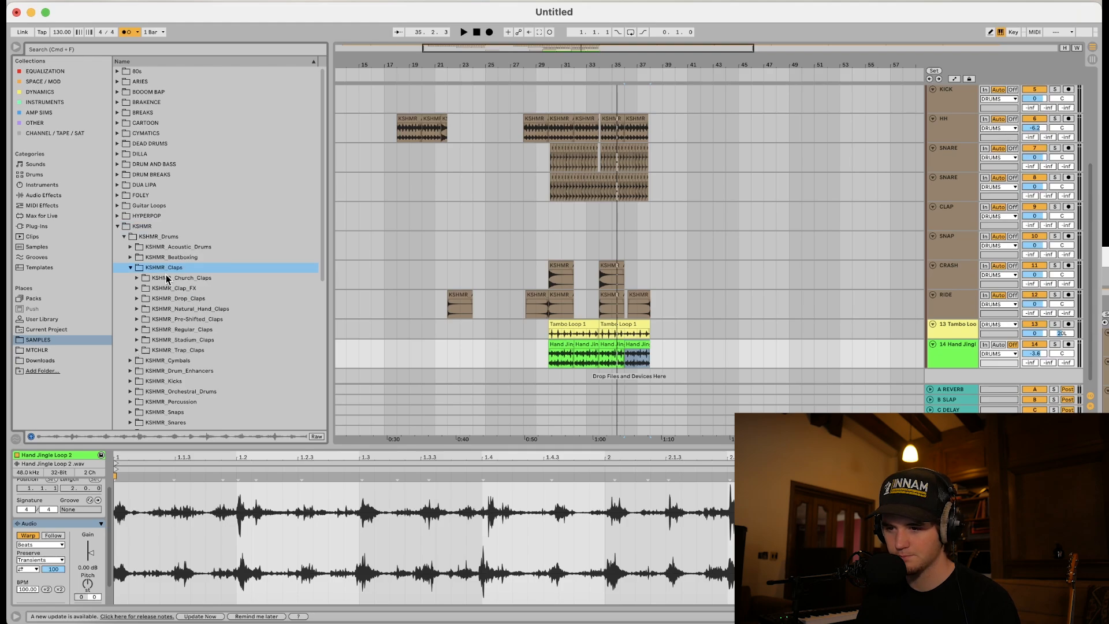
pyautogui.click(136, 309)
pyautogui.click(149, 329)
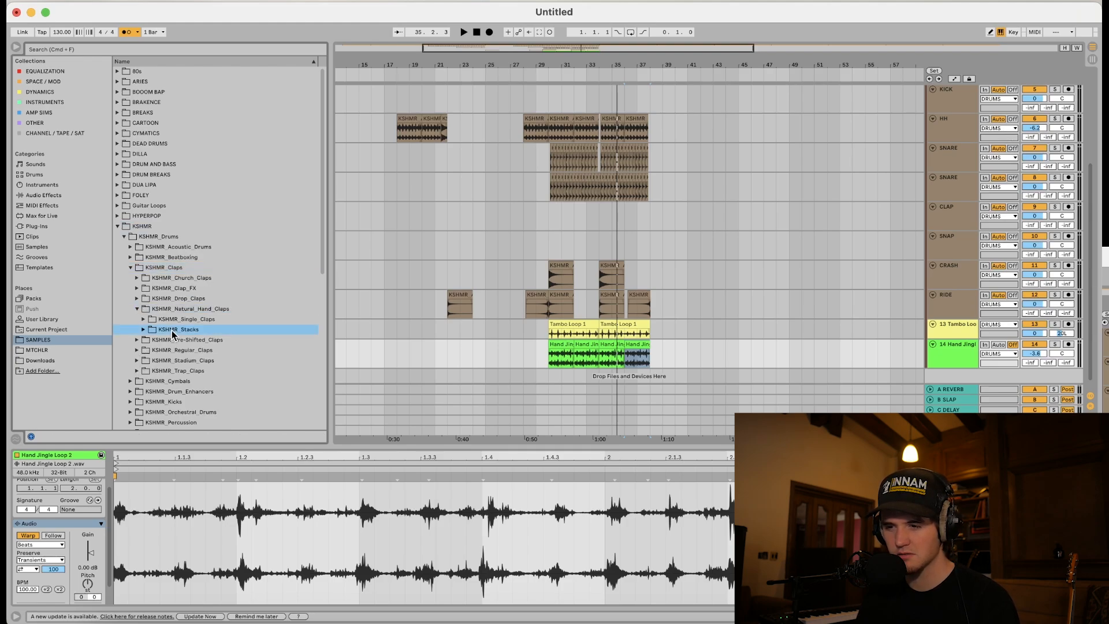
pyautogui.click(144, 329)
pyautogui.click(207, 350)
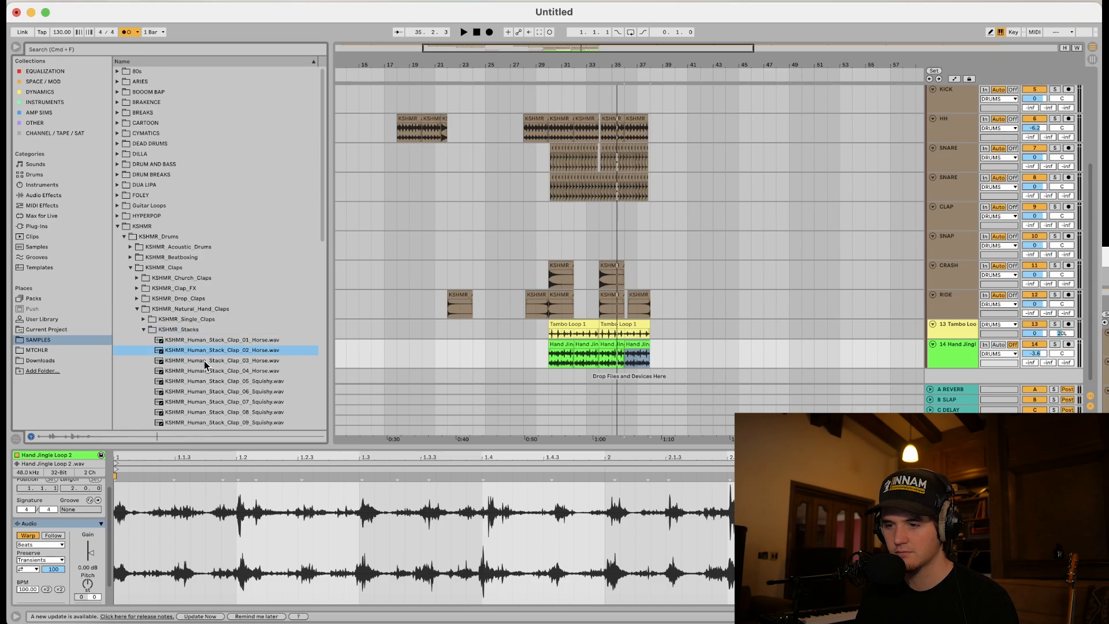
pyautogui.click(209, 371)
pyautogui.click(214, 391)
pyautogui.click(214, 401)
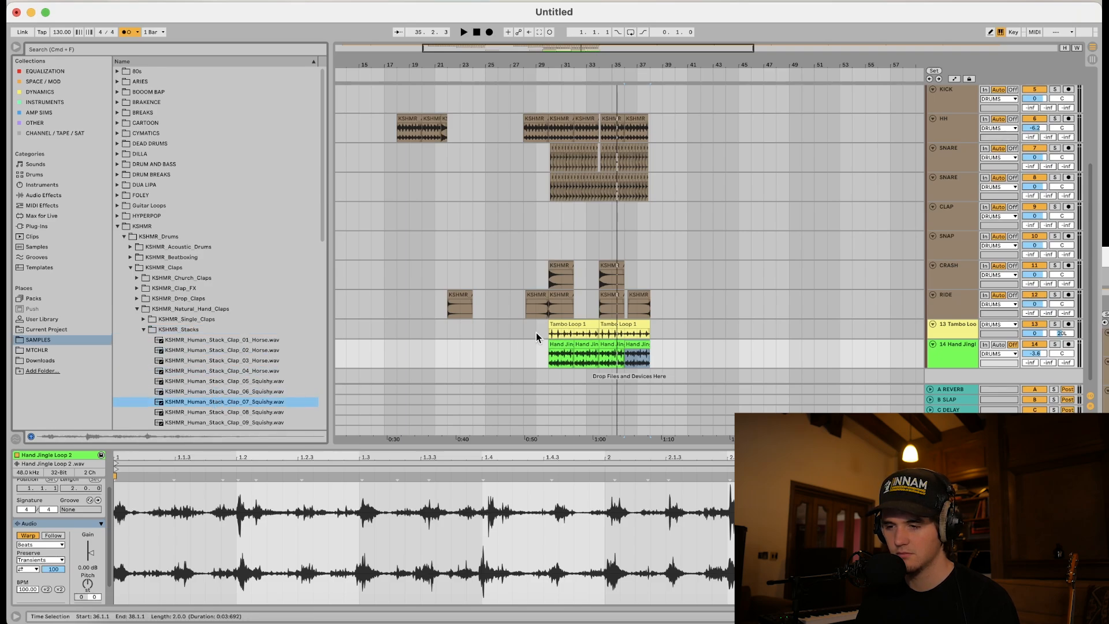
# Audition the Tight human stack claps and compare them again with the Squishy ones
pyautogui.scroll(-1, 536, 332)
pyautogui.click(220, 412)
pyautogui.scroll(-3, 220, 413)
pyautogui.click(230, 383)
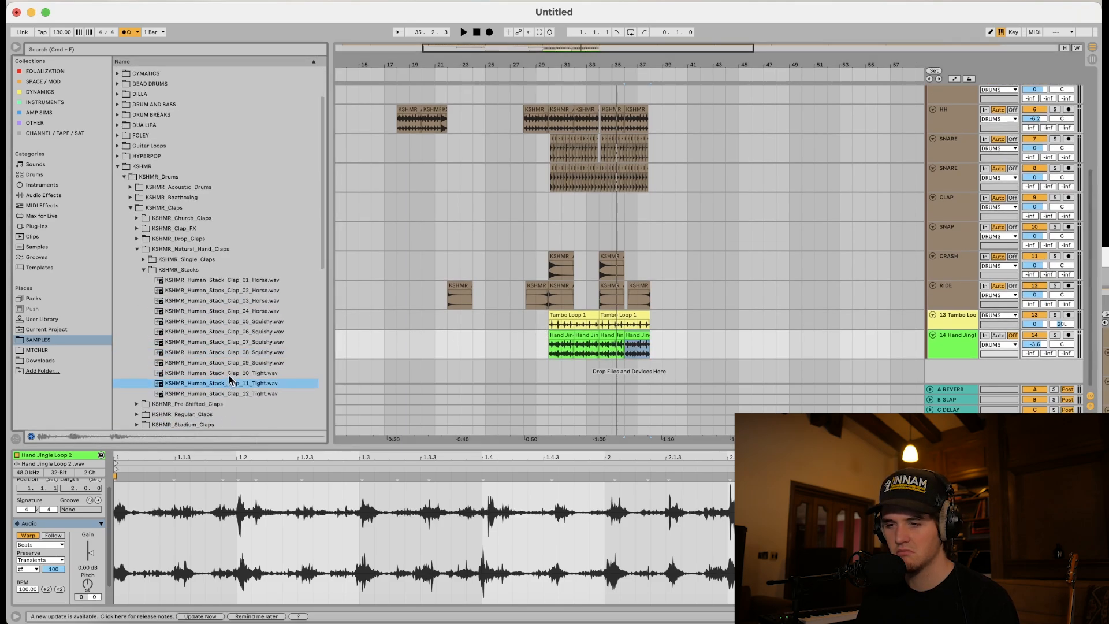
pyautogui.click(231, 373)
pyautogui.click(234, 362)
pyautogui.click(231, 351)
pyautogui.click(232, 341)
# Place KSHMR_Human_Stack_Clap_06_Squishy.wav on the CLAP track at 30.1.3 and play from 30.1.1
pyautogui.click(232, 331)
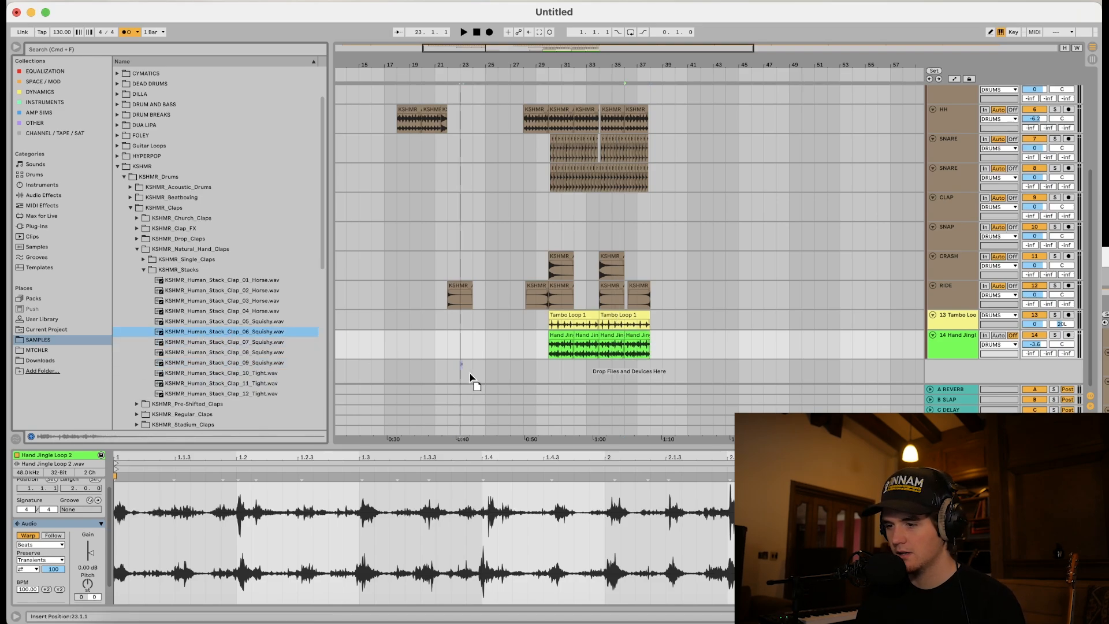
pyautogui.click(562, 372)
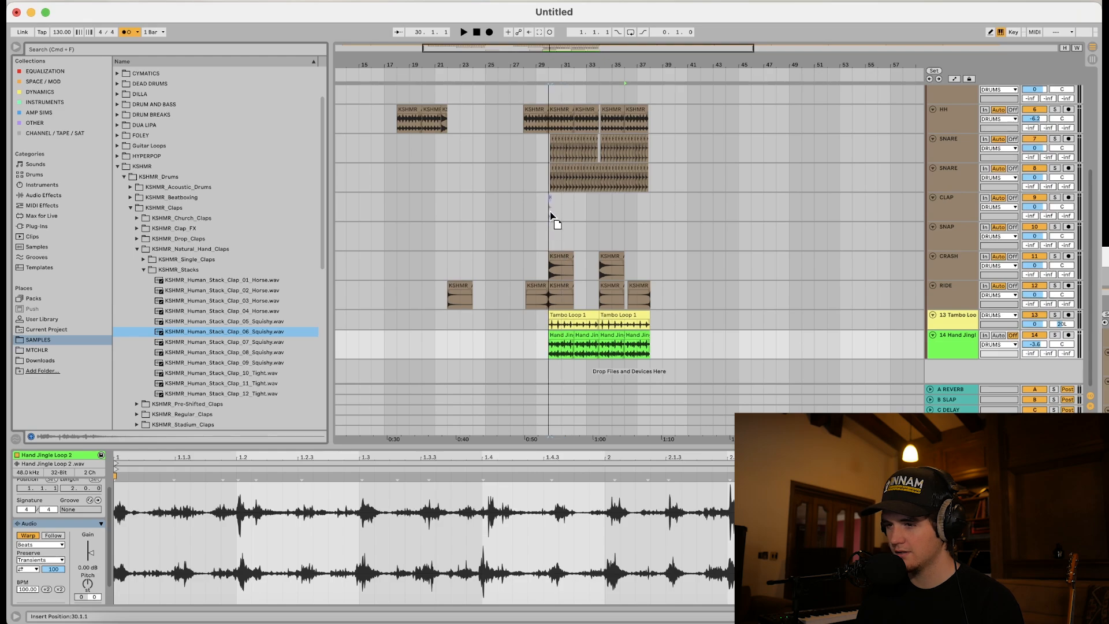
pyautogui.scroll(5, 549, 211)
pyautogui.moveTo(549, 211); pyautogui.dragTo(551, 198)
pyautogui.click(511, 199)
pyautogui.press('space')
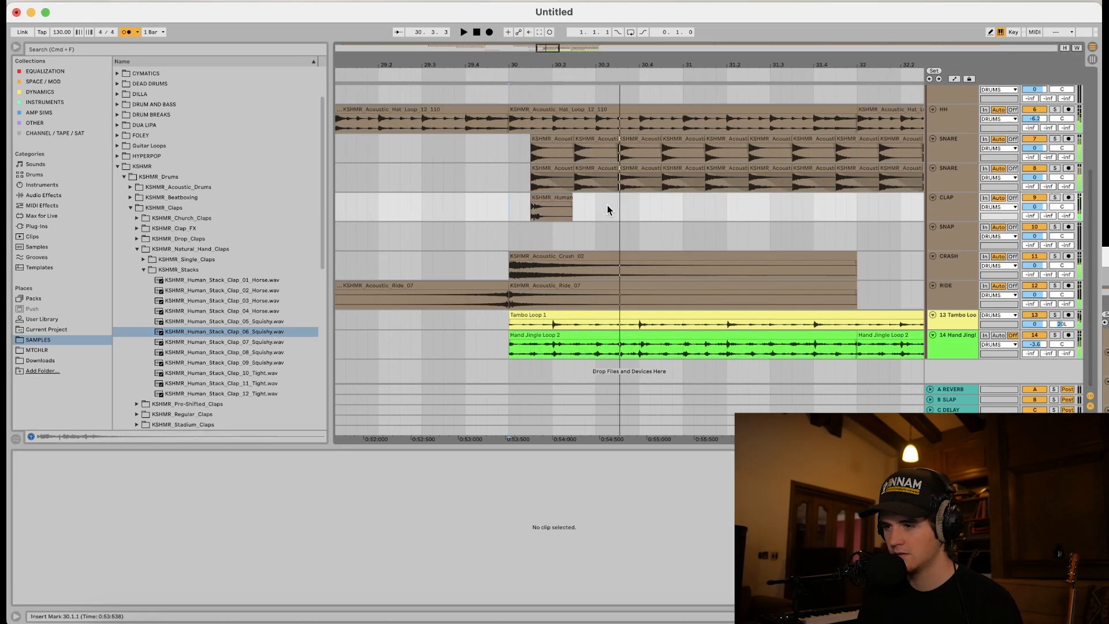
# Duplicate the clap clip four times on the CLAP track and set the playback position to 29.4.3
pyautogui.click(551, 209)
pyautogui.press('super+d')
pyautogui.press('super+d')
pyautogui.press('super+d')
pyautogui.press('super+d')
pyautogui.click(487, 213)
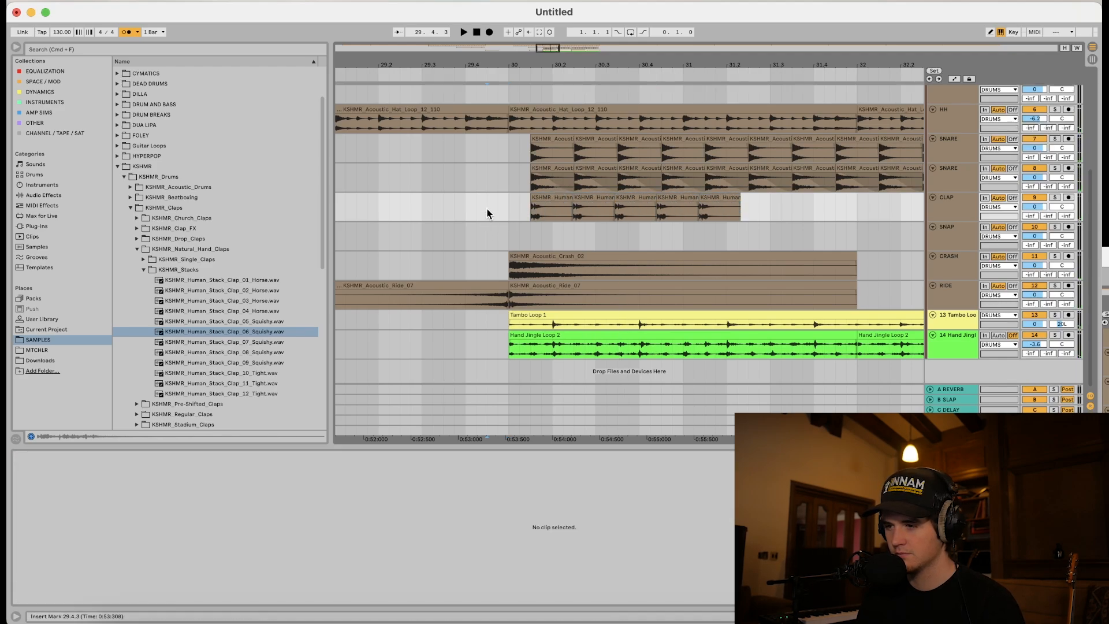
# Play from 29.4.3 and undo the four clap duplications so a single clip remains on the CLAP track
pyautogui.press('space')
pyautogui.press('super+z')
pyautogui.press('super+z')
pyautogui.press('super+z')
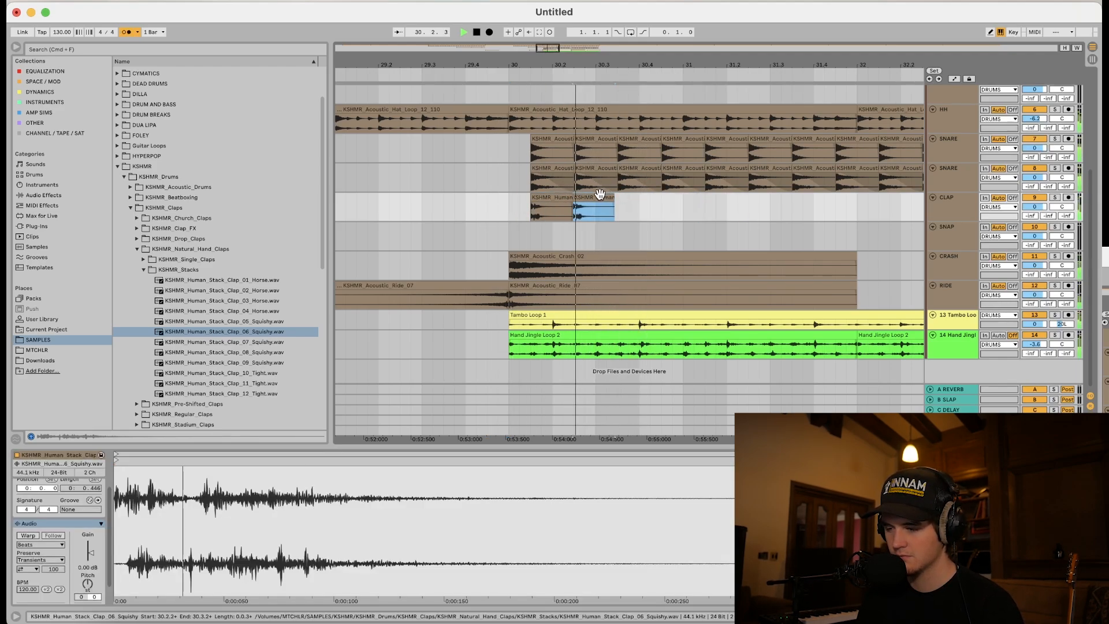
pyautogui.press('super+z')
pyautogui.press('space')
# Play the chorus, briefly solo the CLAP track to compare it with the full mix, and stop playback
pyautogui.hotkey('shift', 'Tab')
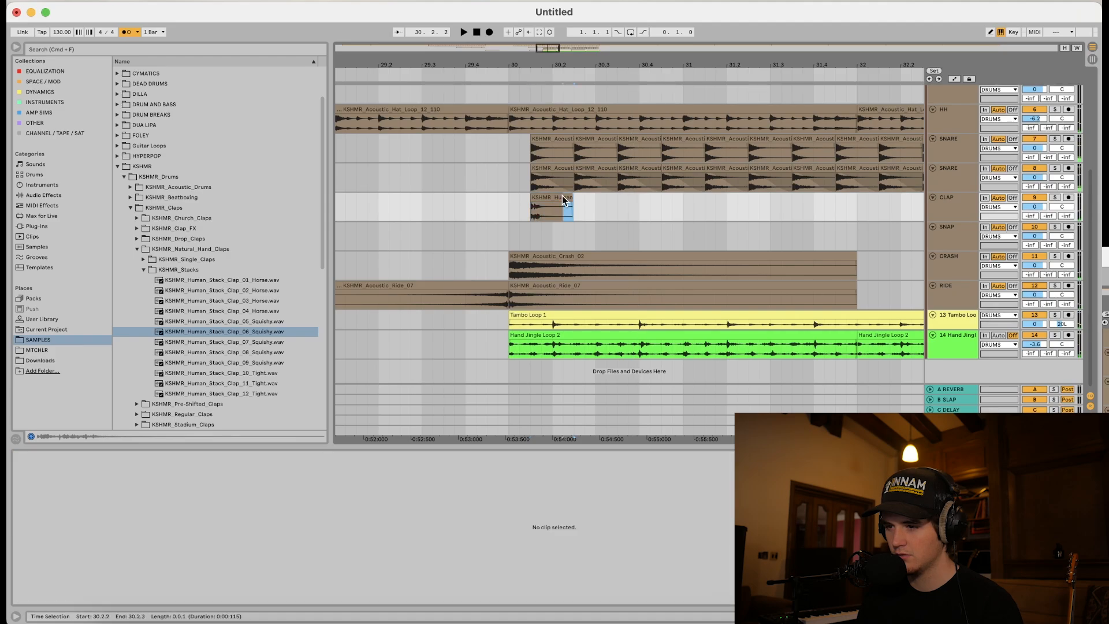
pyautogui.hotkey('shift', 'Tab')
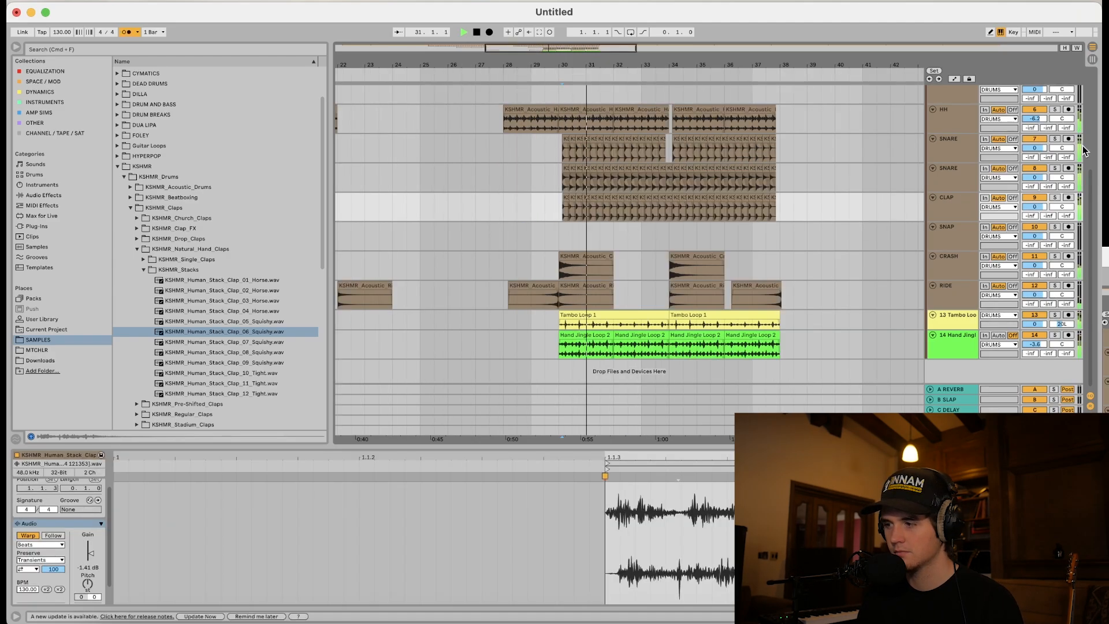
pyautogui.click(1054, 197)
pyautogui.click(1055, 198)
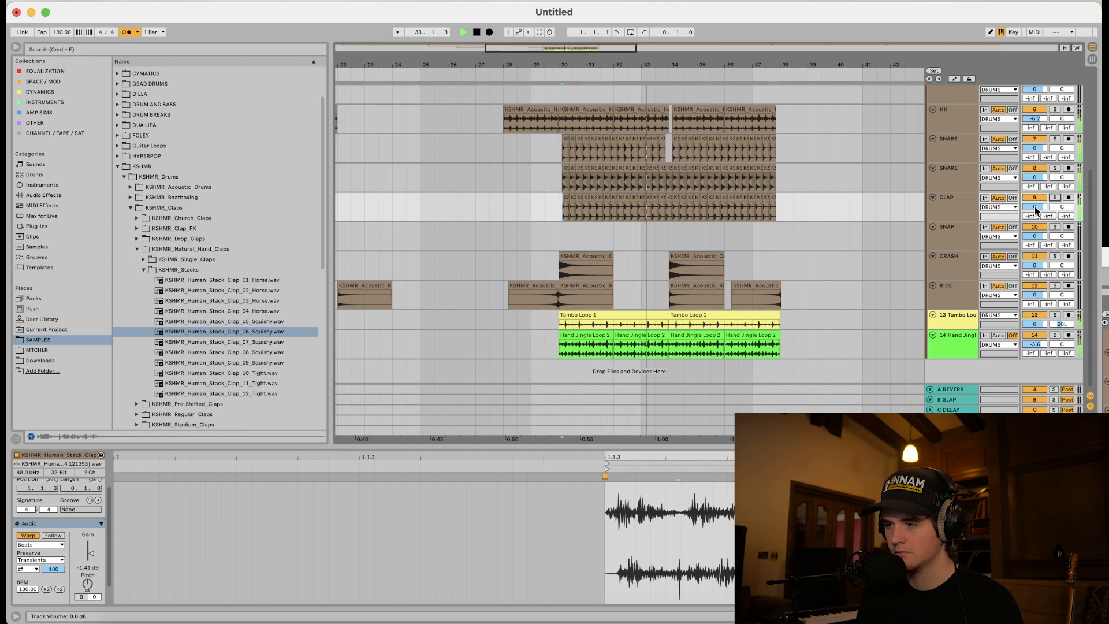
pyautogui.click(950, 216)
pyautogui.press('space')
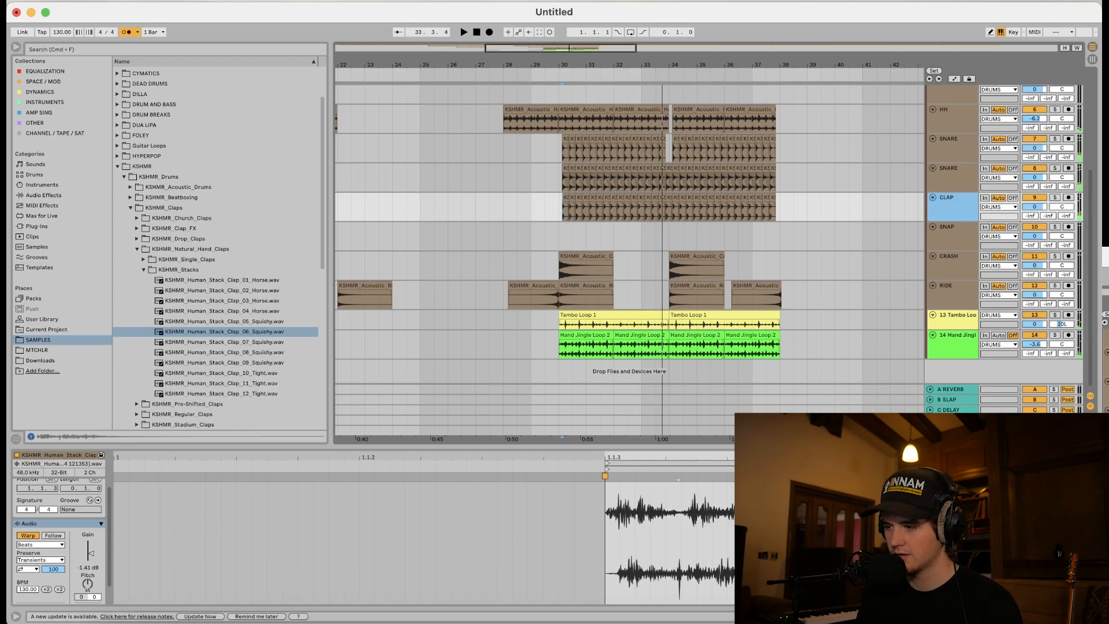
# Show the track delay settings, set the CLAP track's delay to 8 ms, and start playback
pyautogui.click(1090, 427)
pyautogui.moveTo(1052, 198); pyautogui.dragTo(1052, 193)
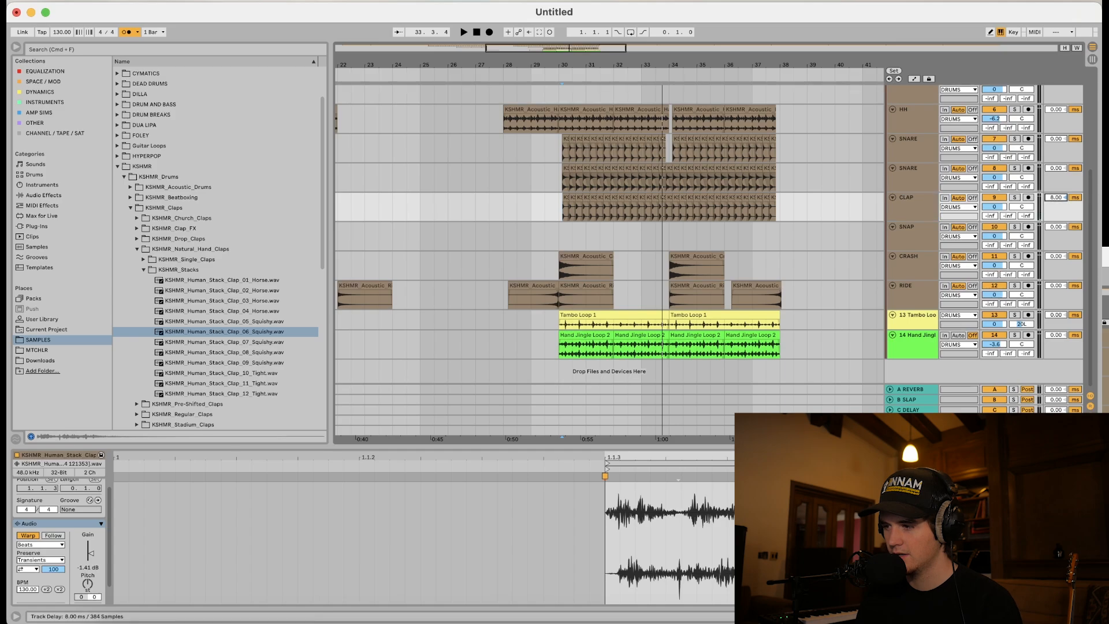
pyautogui.press('space')
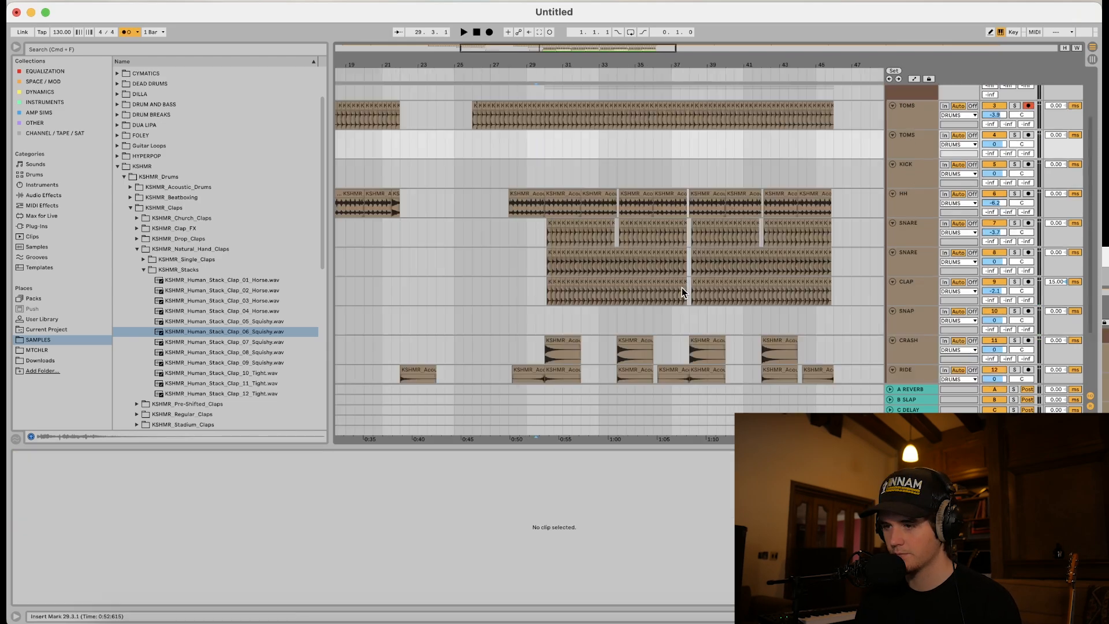
# Listen to the drums entering the chorus from 29.3.1 and the instrumental from 37.3.1, checking the tracks and overall arrangement
pyautogui.scroll(3, 678, 289)
pyautogui.press('space')
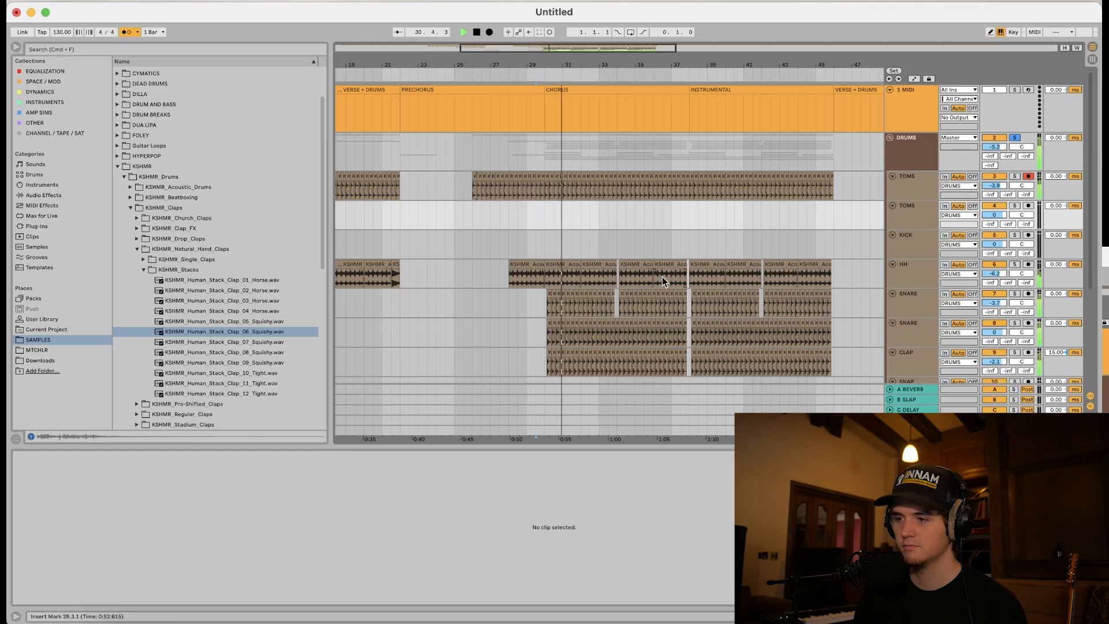
pyautogui.scroll(-5, 659, 263)
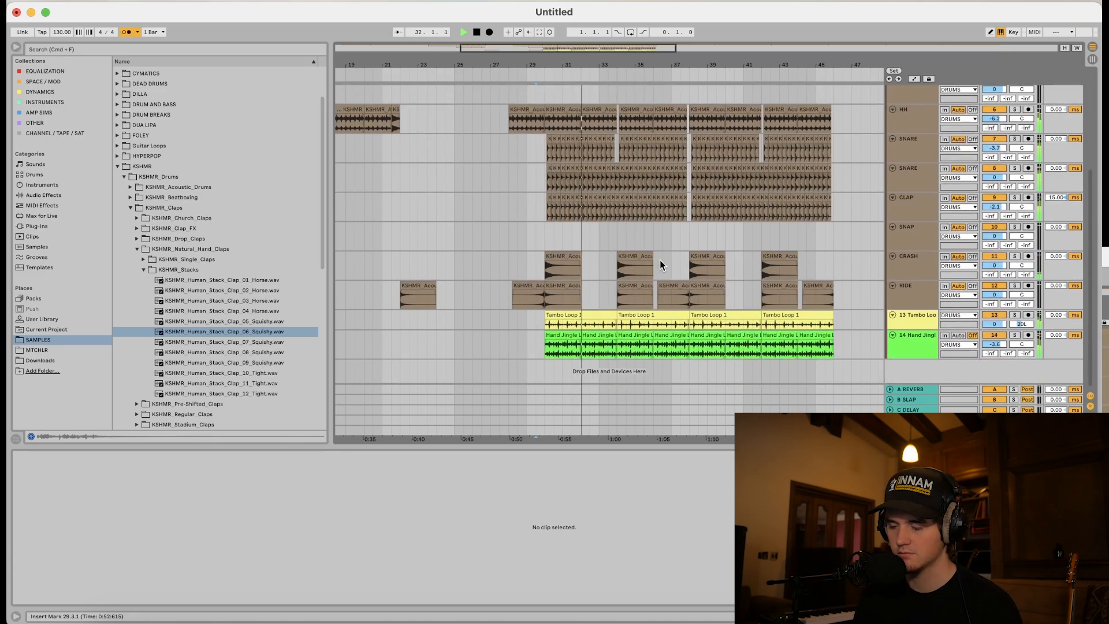
pyautogui.press('space')
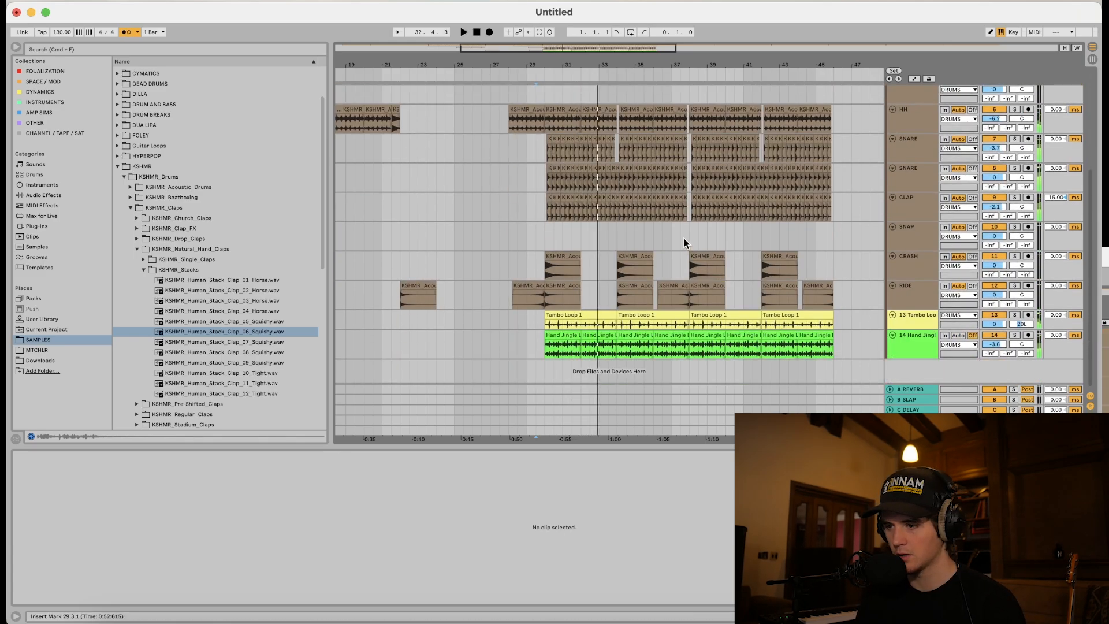
pyautogui.click(684, 238)
pyautogui.scroll(5, 710, 271)
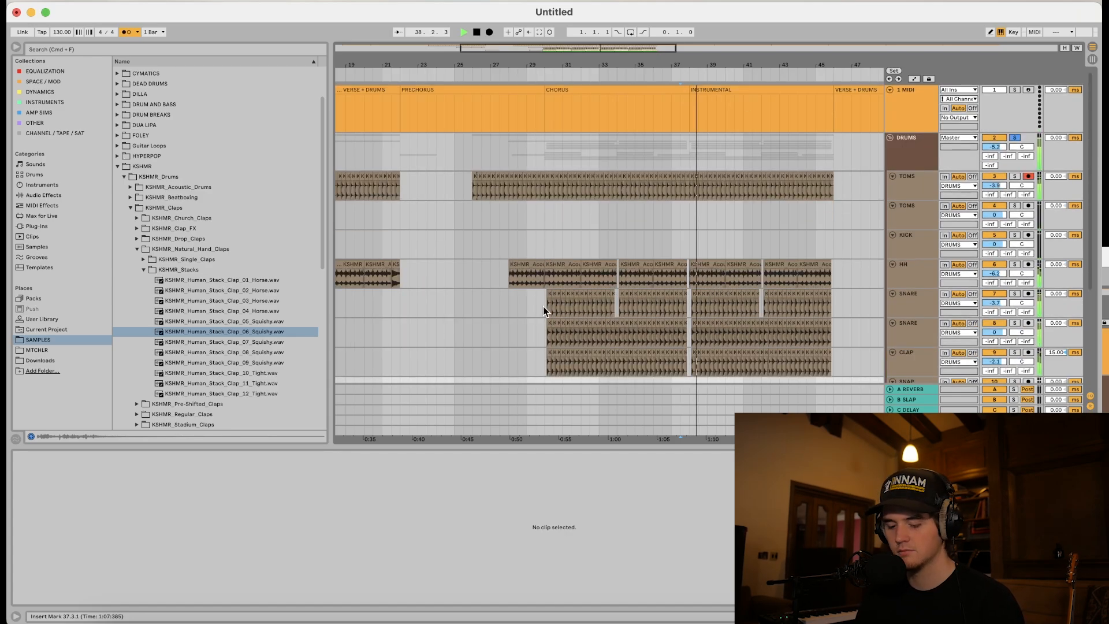
pyautogui.scroll(-5, 618, 321)
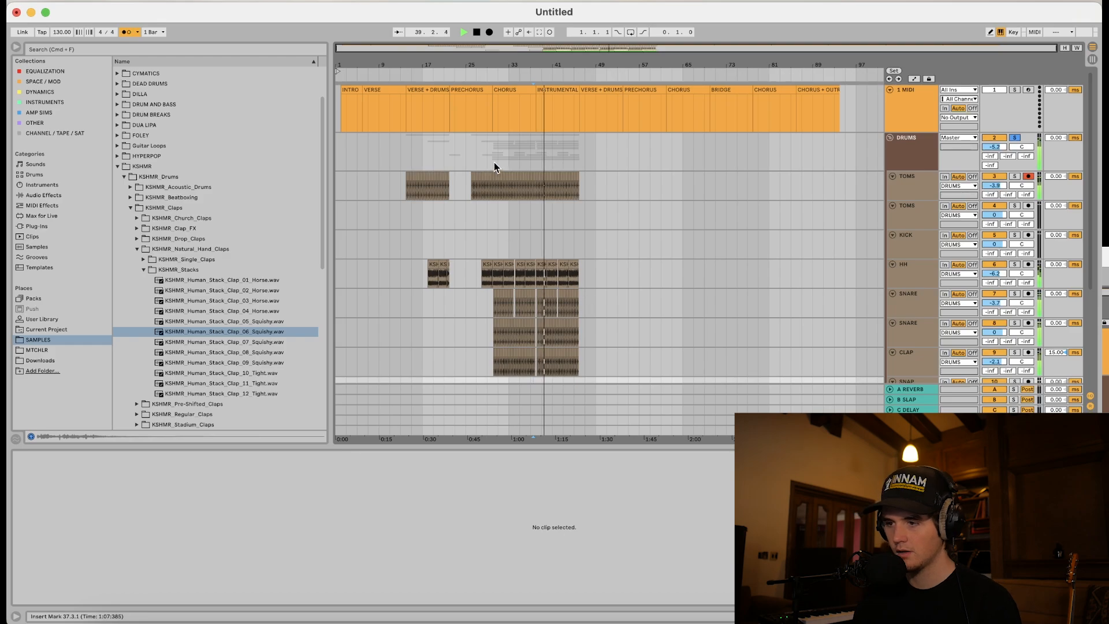
pyautogui.press('space')
# Select the chorus clips from 30.1.1 to 38.1.1 across all drum tracks and consolidate them into eight-bar clips
pyautogui.scroll(5, 494, 176)
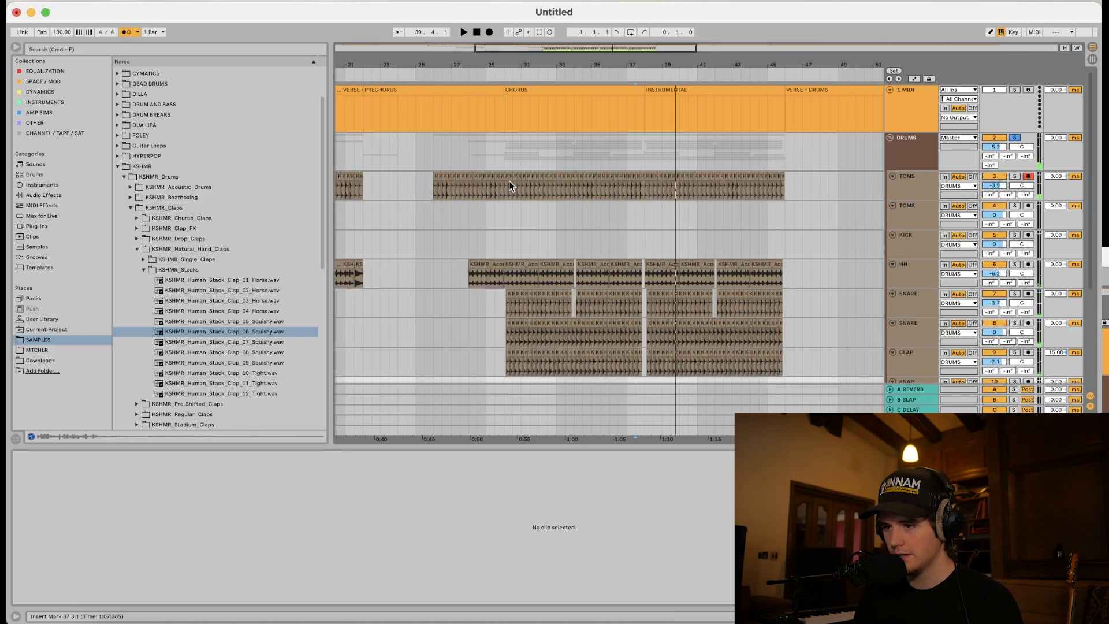
pyautogui.click(506, 180)
pyautogui.scroll(-5, 628, 320)
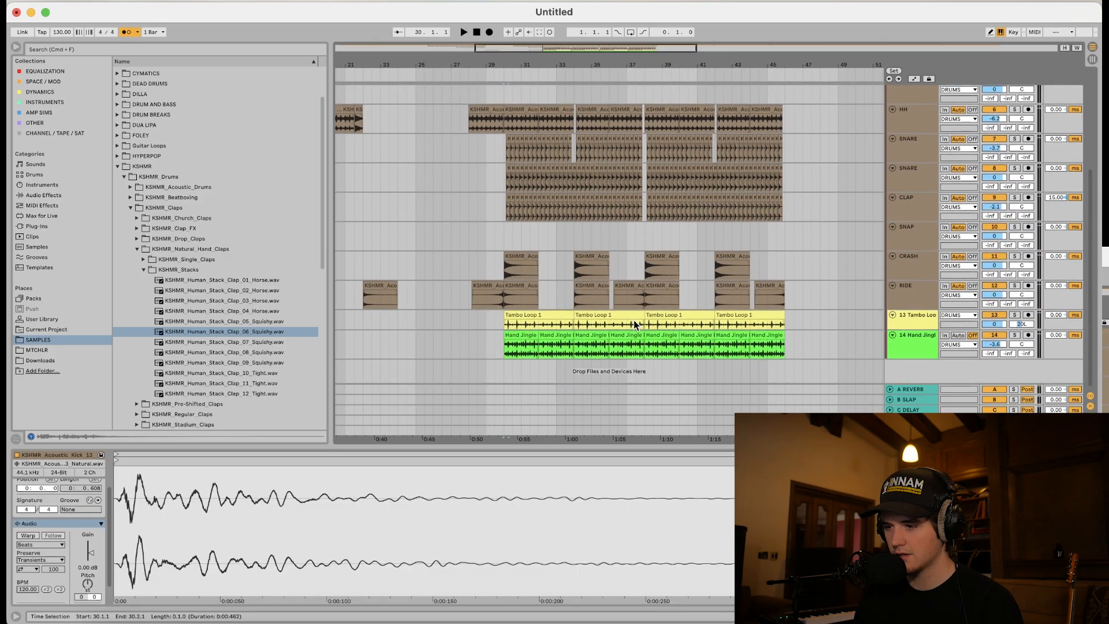
pyautogui.keyDown('shift'); pyautogui.click(632, 335); pyautogui.keyUp('shift')
pyautogui.press('super+j')
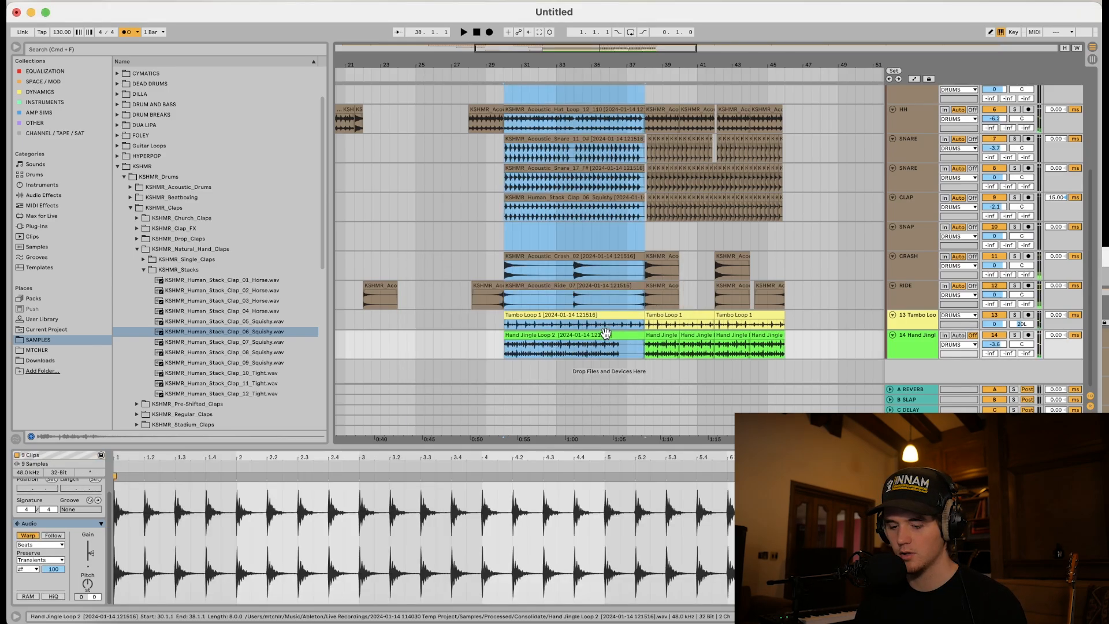
# Copy the consolidated chorus clips on every drum track and paste them into the second chorus at 62.1.1
pyautogui.click(604, 334)
pyautogui.scroll(5, 611, 315)
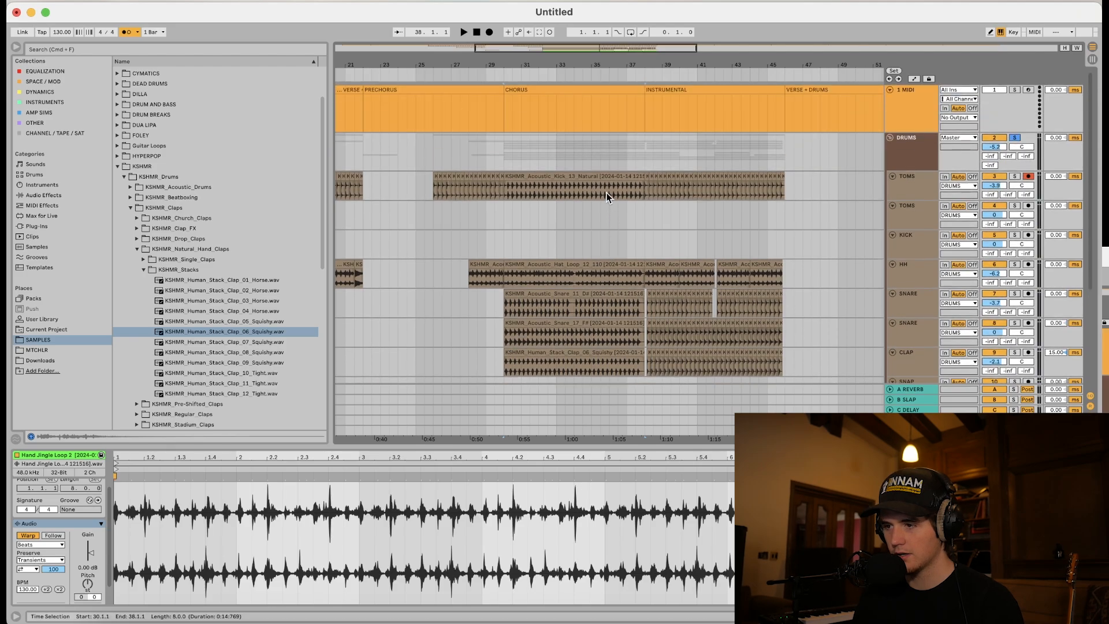
pyautogui.keyDown('shift'); pyautogui.click(604, 176); pyautogui.keyUp('shift')
pyautogui.hscroll(5, 690, 251)
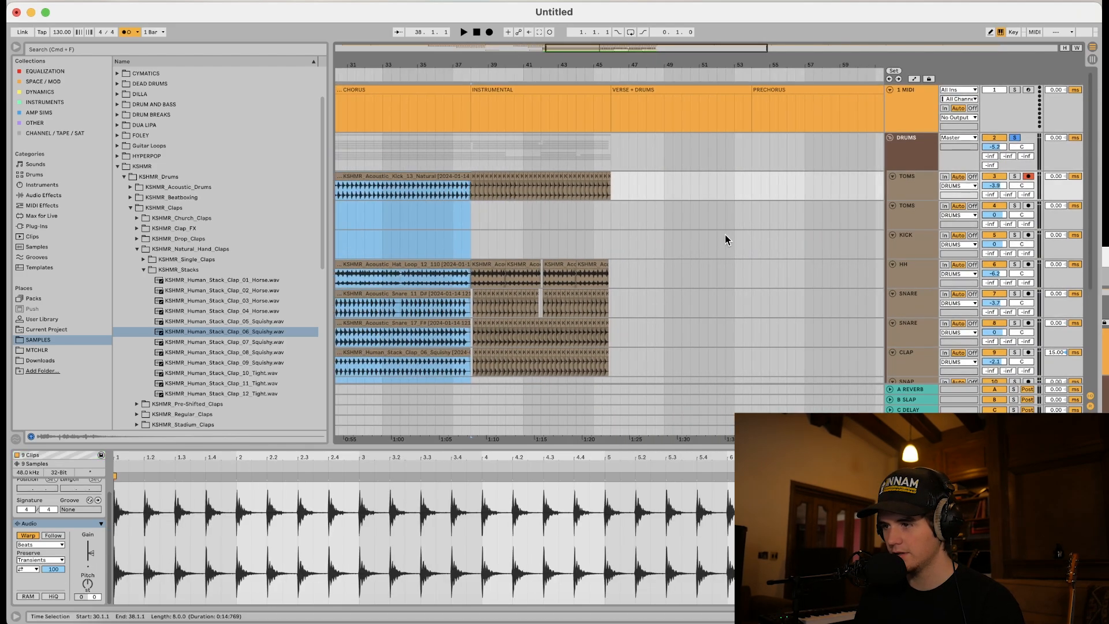
pyautogui.hscroll(5, 727, 235)
pyautogui.click(681, 176)
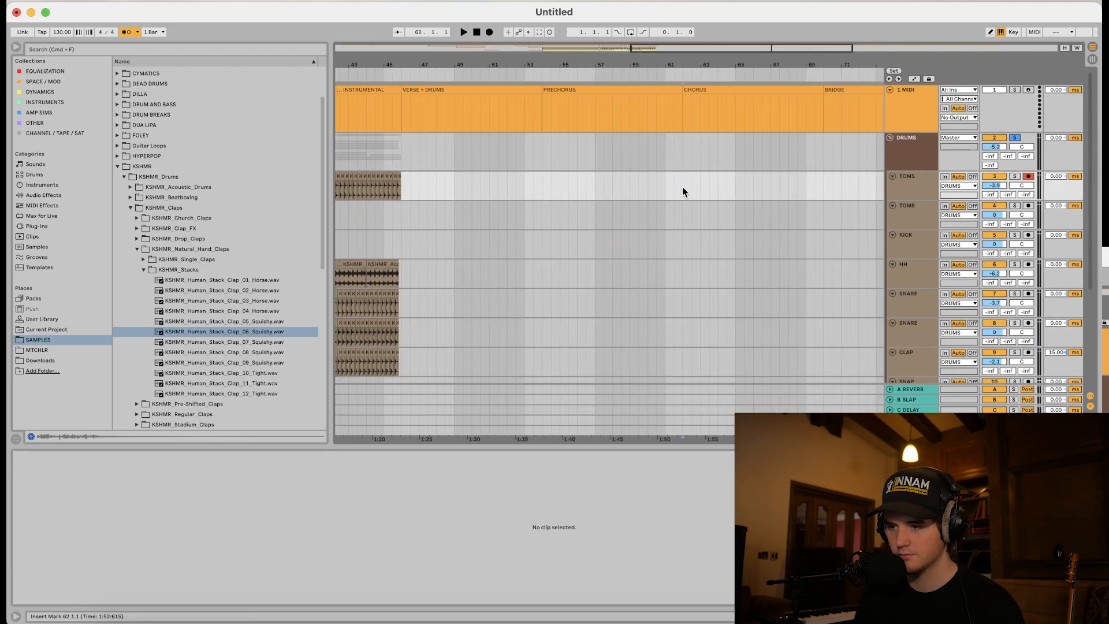
pyautogui.press('super+v')
pyautogui.hscroll(5, 728, 248)
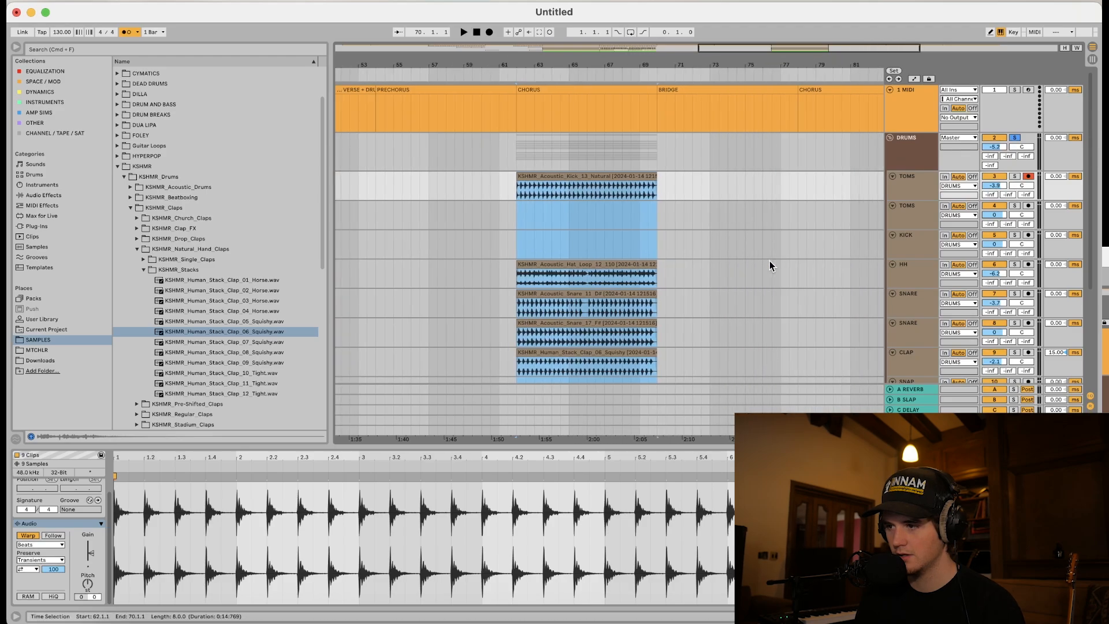
# Paste the chorus clips at 78.1.1 and duplicate them into the CHORUS + OUTRO section at 86.1.1
pyautogui.click(796, 183)
pyautogui.press('super+v')
pyautogui.hscroll(5, 738, 249)
pyautogui.press('super+d')
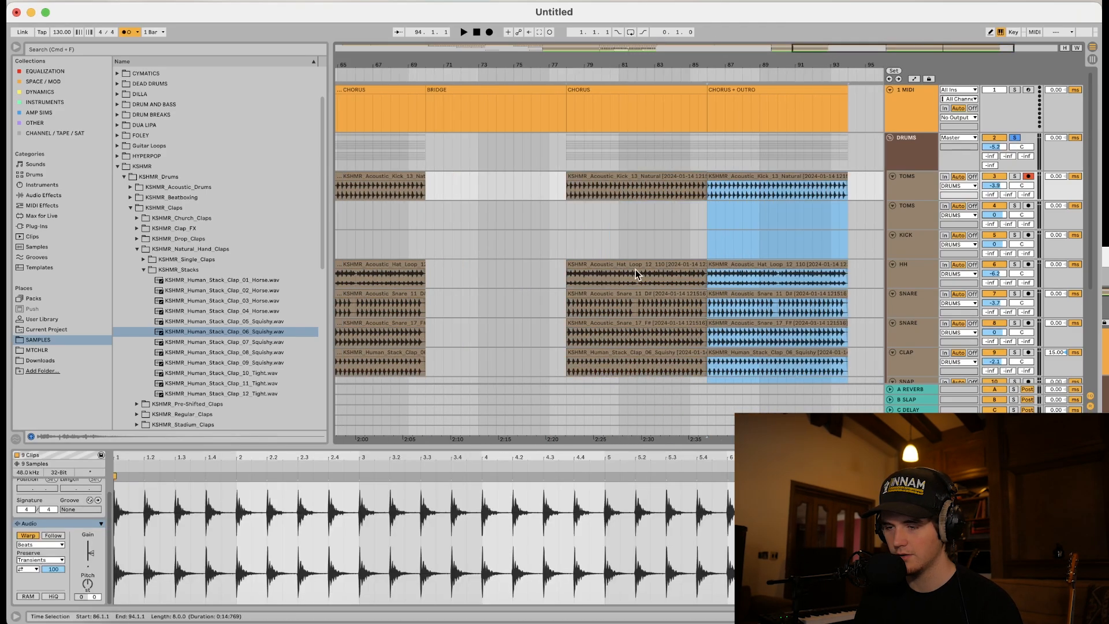
pyautogui.scroll(-5, 588, 260)
pyautogui.scroll(-2, 577, 265)
pyautogui.scroll(-3, 587, 271)
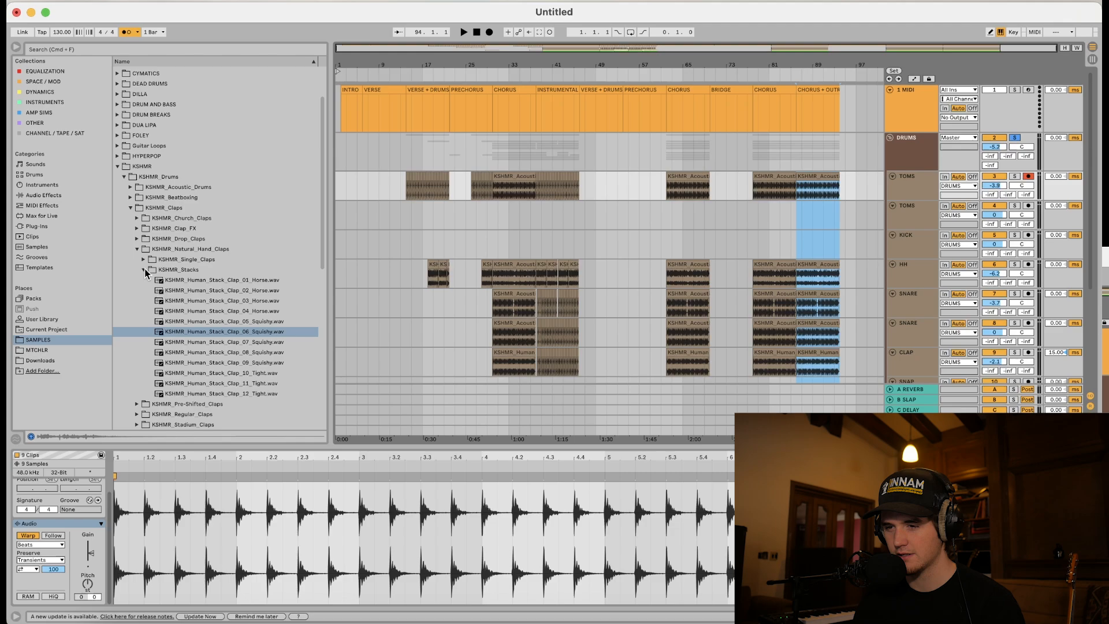
# From KSHMR_Main_Drums_High in KSHMR_Orchestral_Drums, place a trimmed KSHMR_Orchestral_Drum_High_06 at 73.4.3 and High_09 at 73.4.4 on the second TOMS track
pyautogui.click(144, 269)
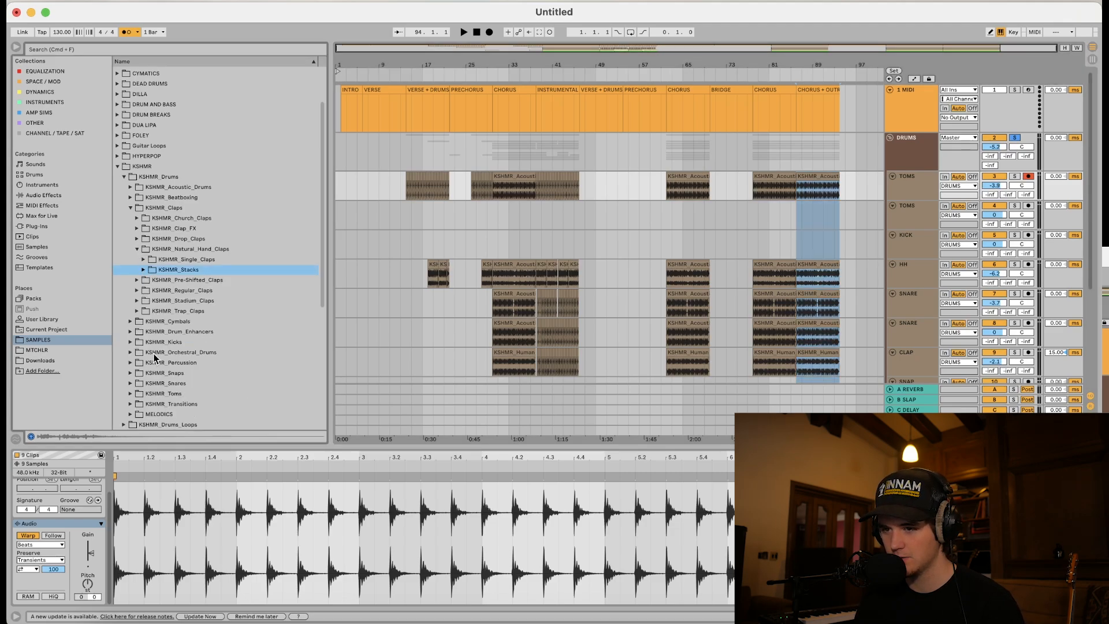
pyautogui.click(130, 208)
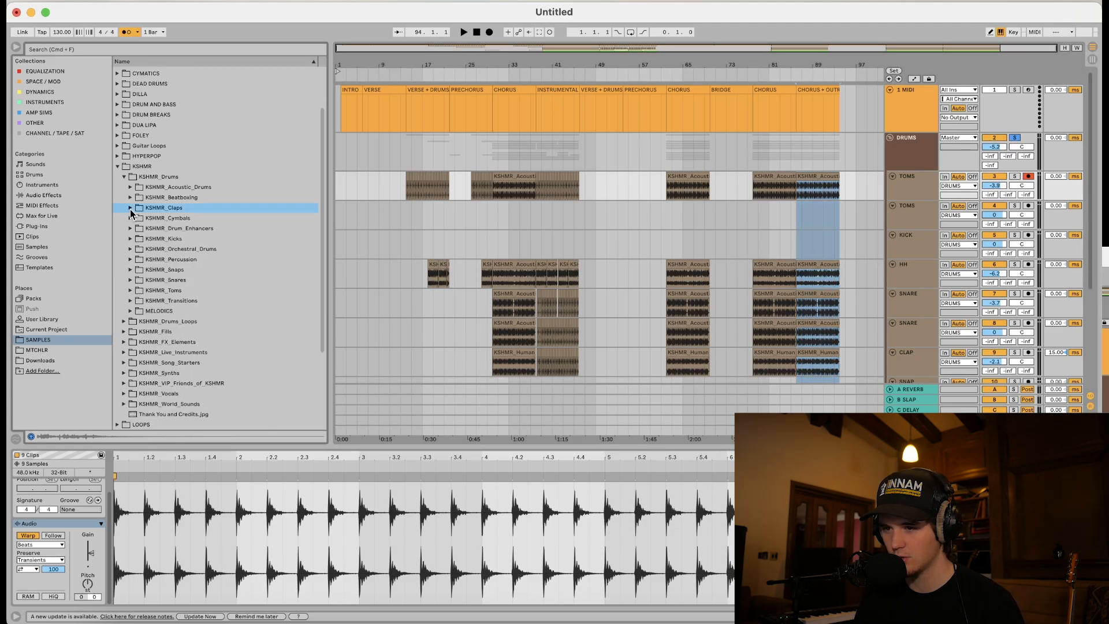
pyautogui.click(130, 249)
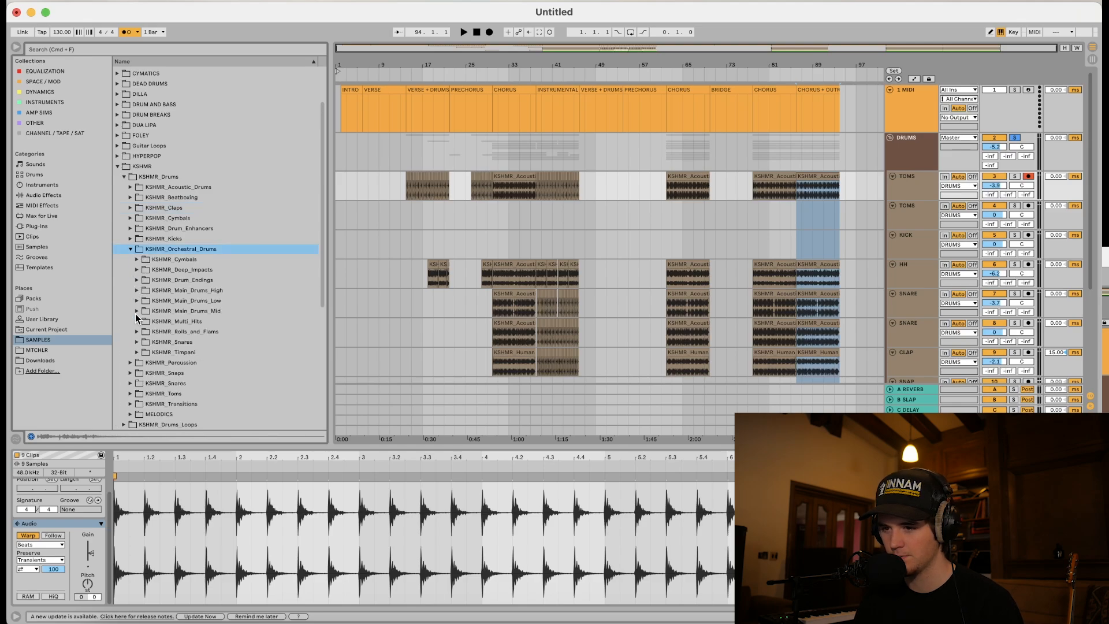
pyautogui.click(137, 290)
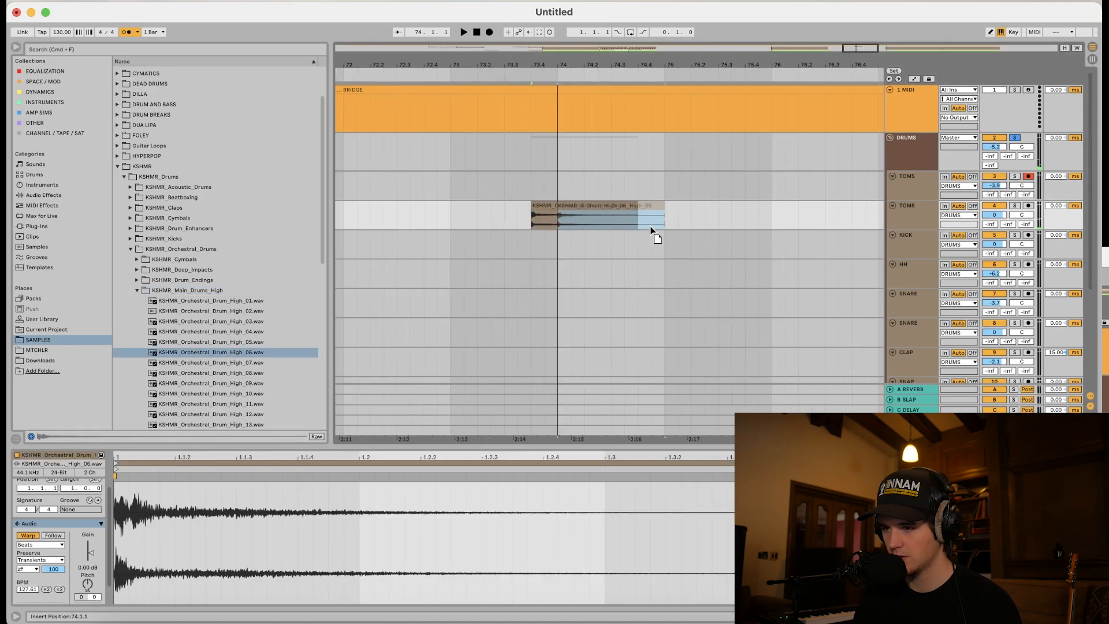
pyautogui.moveTo(656, 231); pyautogui.dragTo(539, 206)
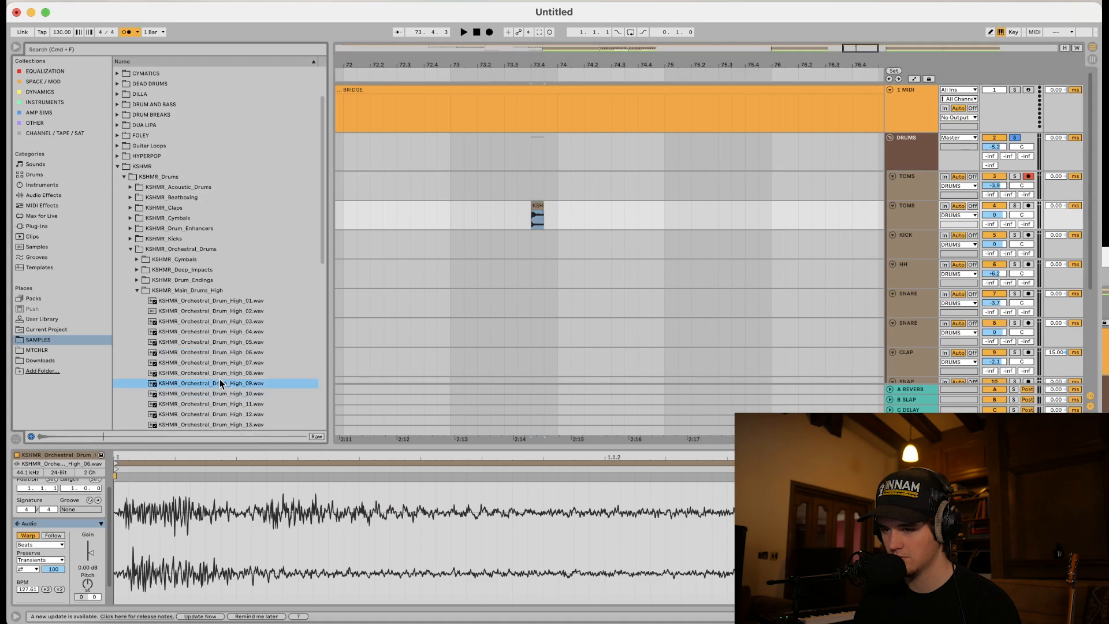
pyautogui.moveTo(225, 384); pyautogui.dragTo(549, 215)
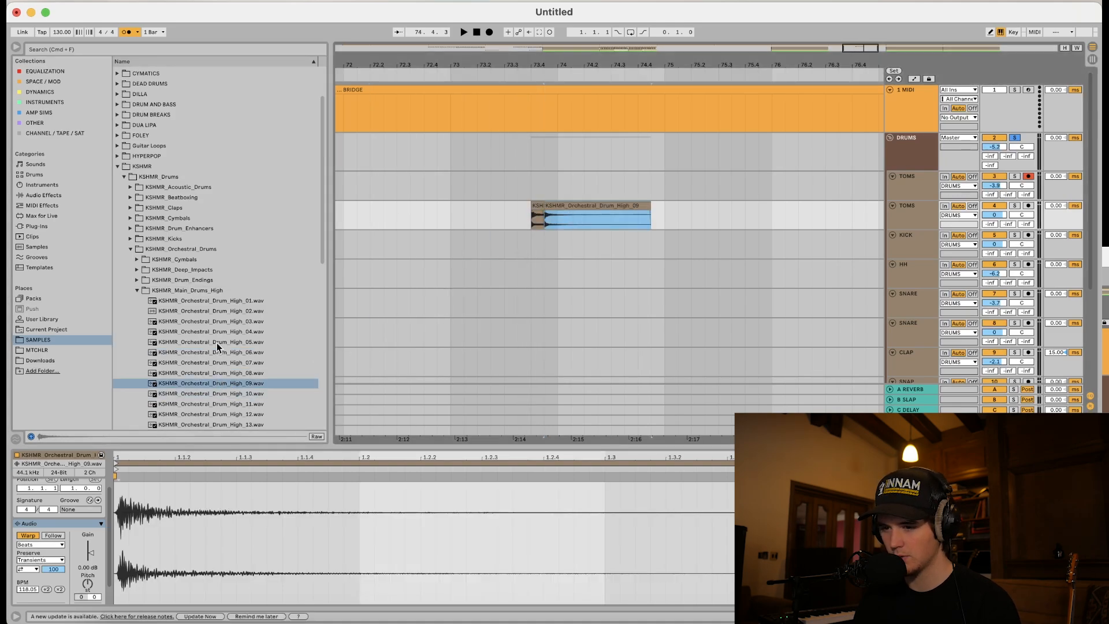
# Audition samples in KSHMR_Main_Drums_Low and place KSHMR_Orchestral_Drum_Low_04.wav at 74.1.1 on the first TOMS track
pyautogui.click(136, 291)
pyautogui.click(138, 301)
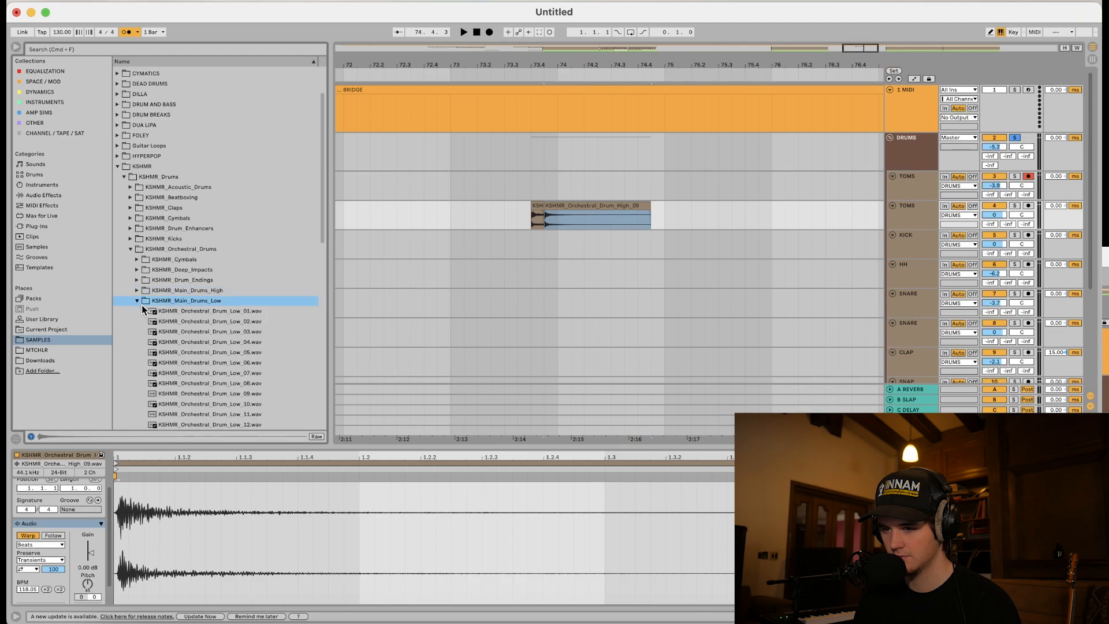
pyautogui.click(154, 321)
pyautogui.click(166, 341)
pyautogui.moveTo(168, 344); pyautogui.dragTo(665, 220)
# Duplicate the second TOMS track, keeping only the High_09 hit on the original and only the High_06 hit on the copy
pyautogui.press('super+d')
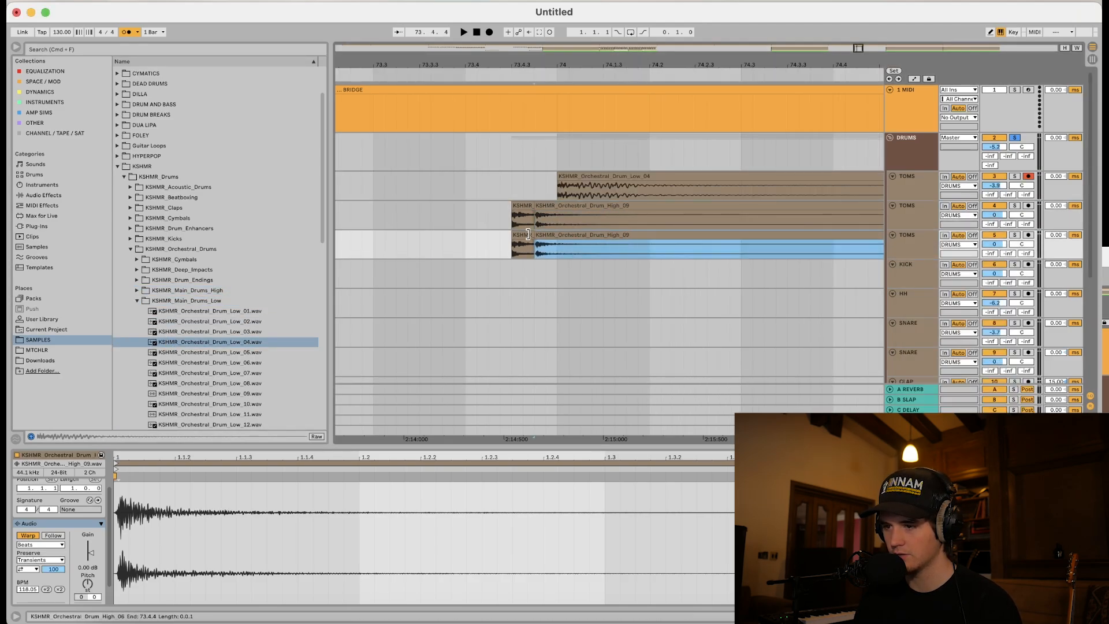
pyautogui.click(545, 207)
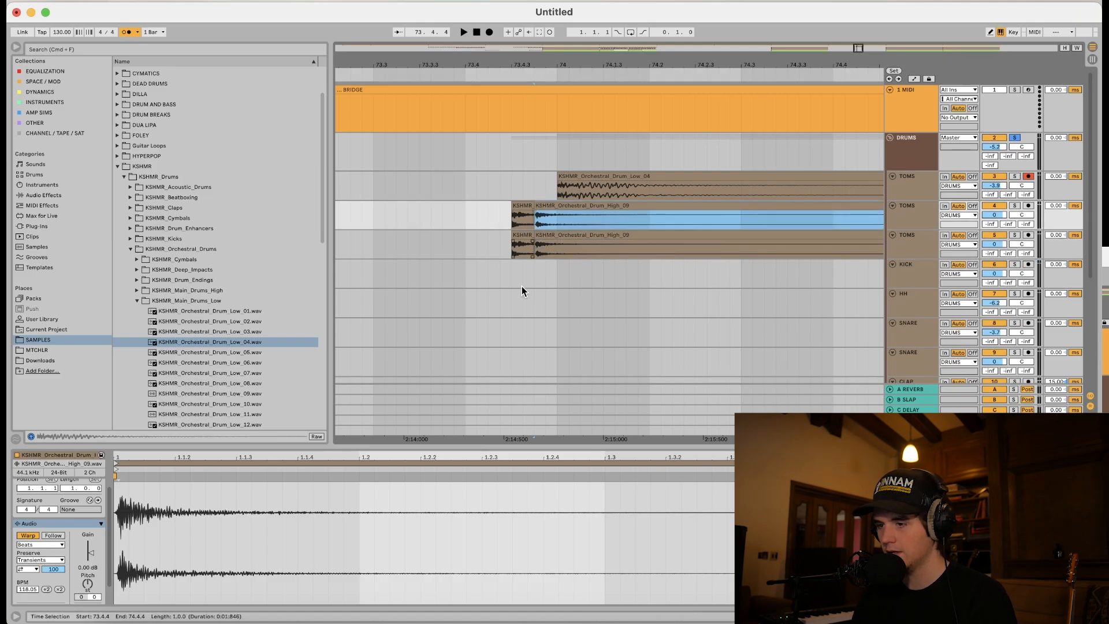
pyautogui.click(546, 236)
pyautogui.press('Delete')
pyautogui.click(527, 206)
pyautogui.press('Delete')
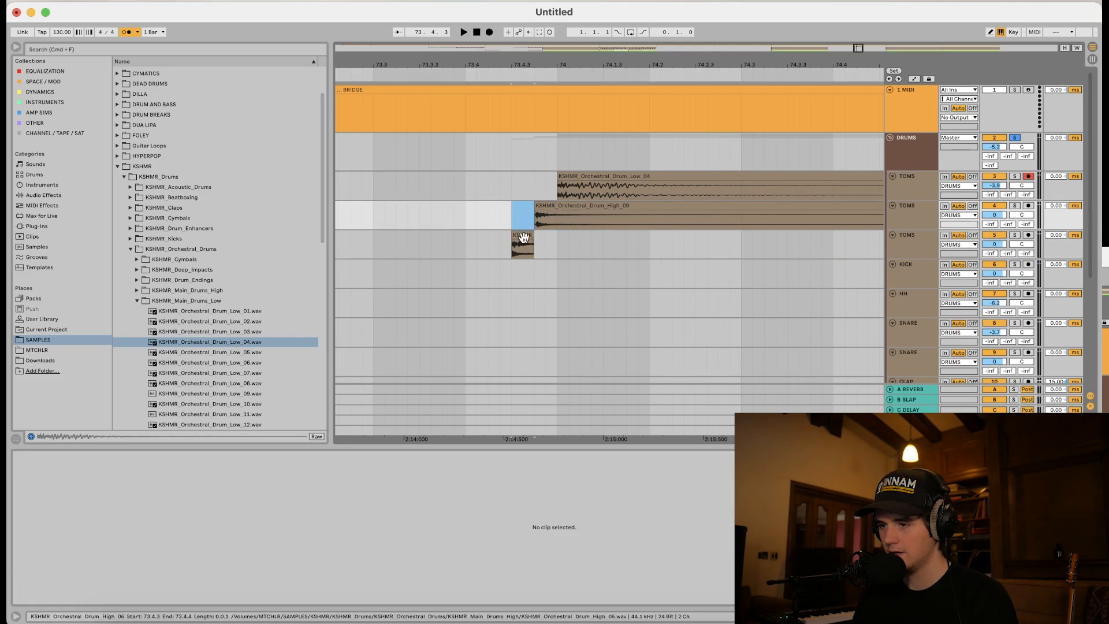
# Lengthen the KSHMR_Orchestral_Drum_High_06 clip on the third TOMS track so its tail rings out, and play the fill
pyautogui.moveTo(528, 234); pyautogui.dragTo(812, 251)
pyautogui.click(485, 241)
pyautogui.press('space')
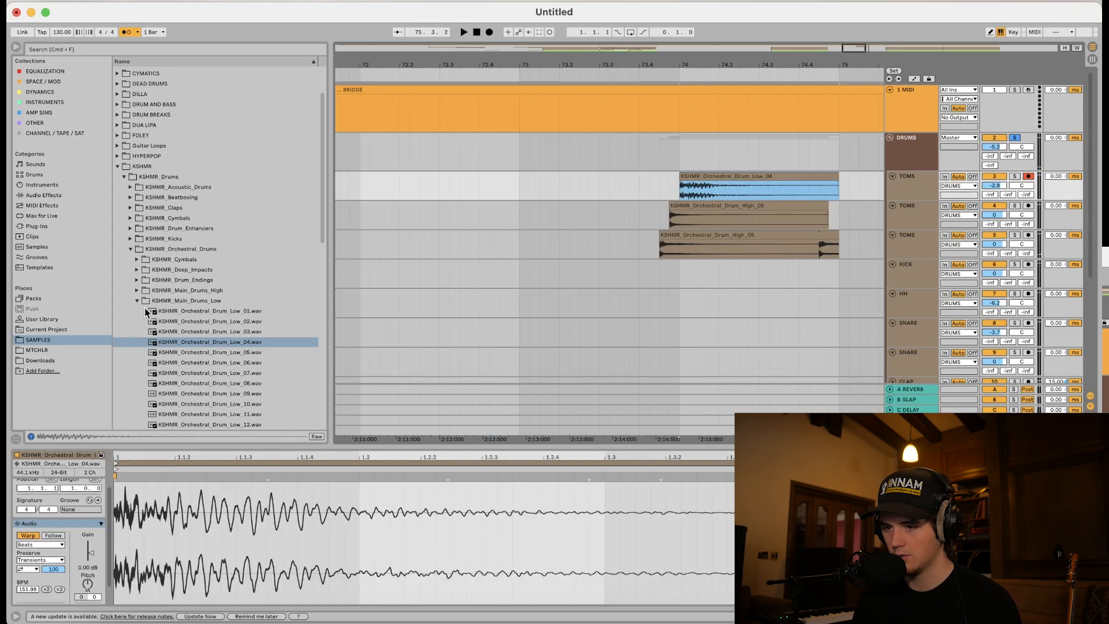
# Add an orchestral drum hit from KSHMR_Main_Drums_Mid at 75.1.1 on the first TOMS track
pyautogui.moveTo(146, 312); pyautogui.dragTo(832, 180)
pyautogui.click(640, 188)
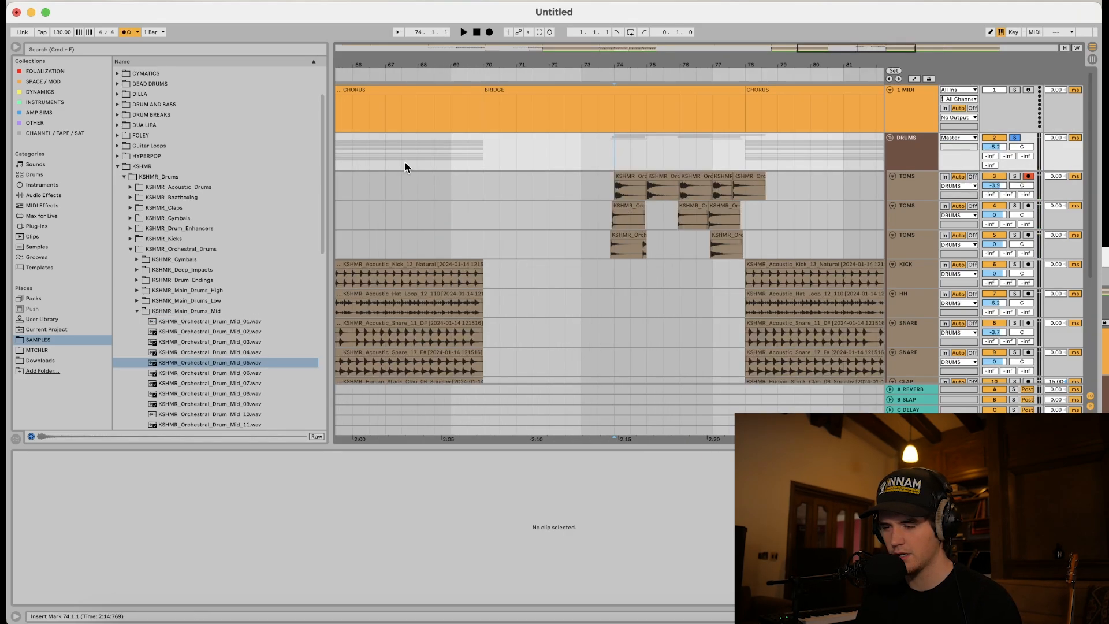
# Duplicate the four-bar crash clip from 66.1.1 to the start of the bridge at 70.1.1 on the CRASH track
pyautogui.moveTo(485, 150); pyautogui.dragTo(597, 201)
pyautogui.scroll(-6, 597, 201)
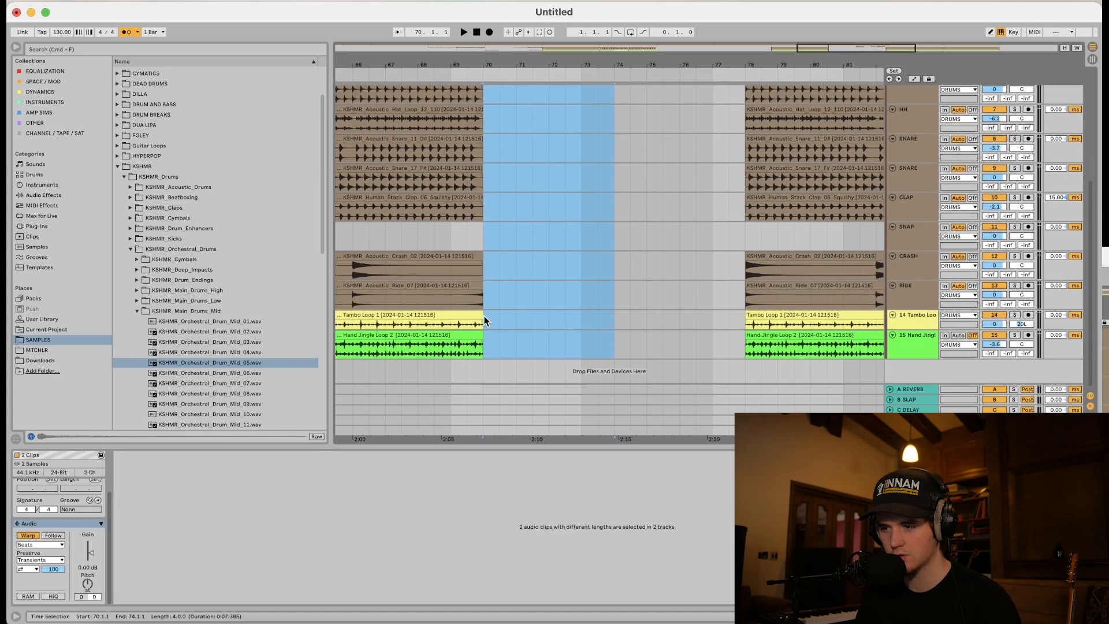
pyautogui.click(355, 277)
pyautogui.click(383, 258)
pyautogui.press('super+d')
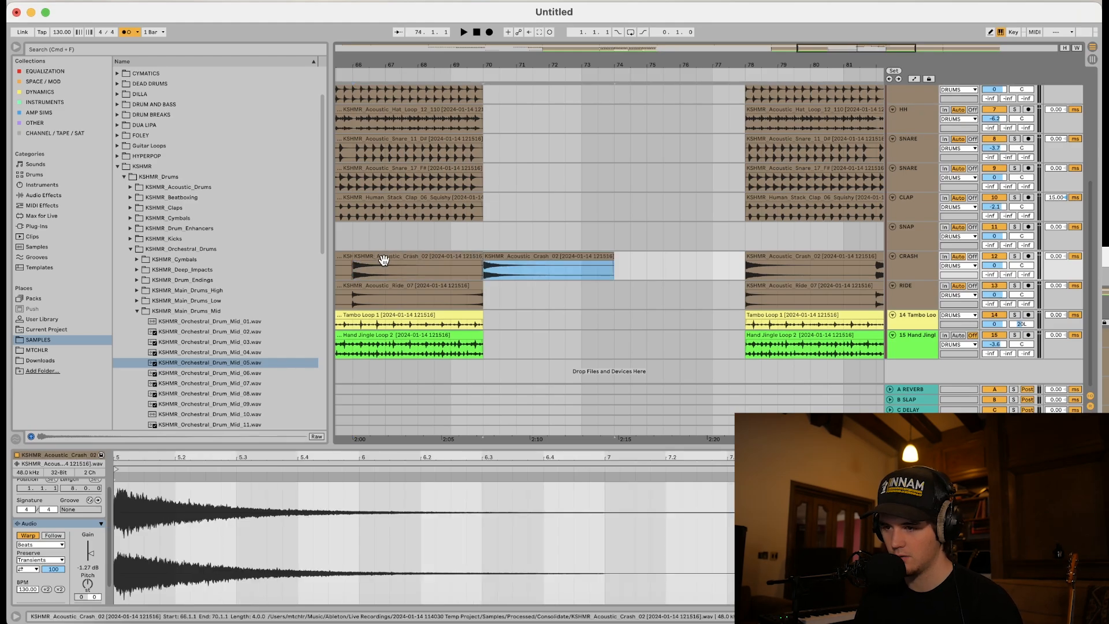
# Play the bridge's orchestral tom fill from 73.3.1 into the following chorus
pyautogui.click(425, 236)
pyautogui.scroll(6, 441, 259)
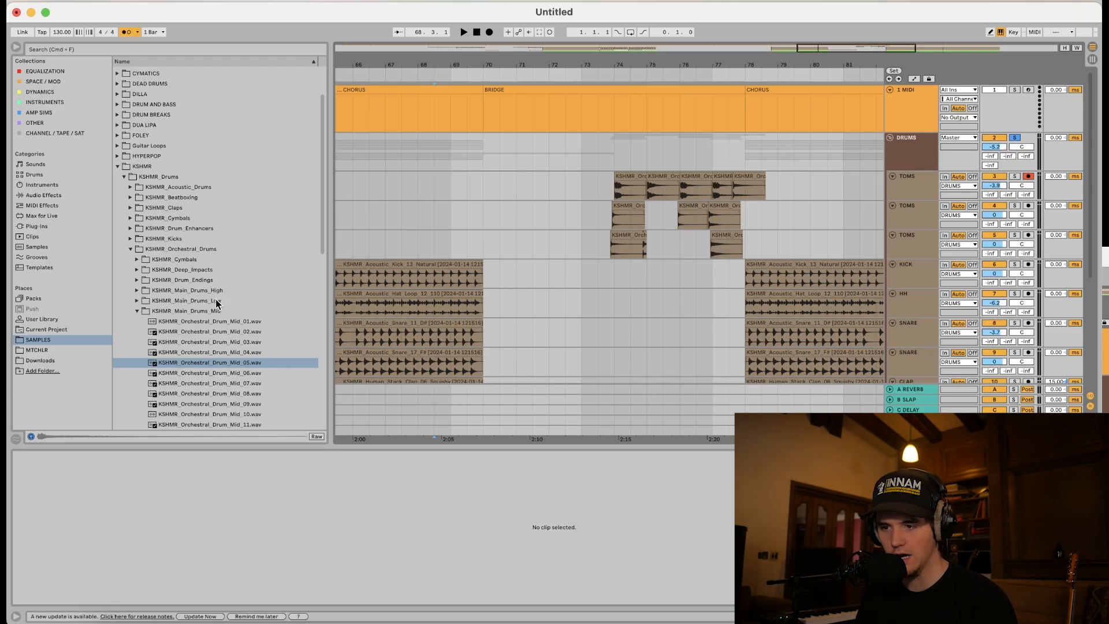
pyautogui.click(595, 180)
pyautogui.press('space')
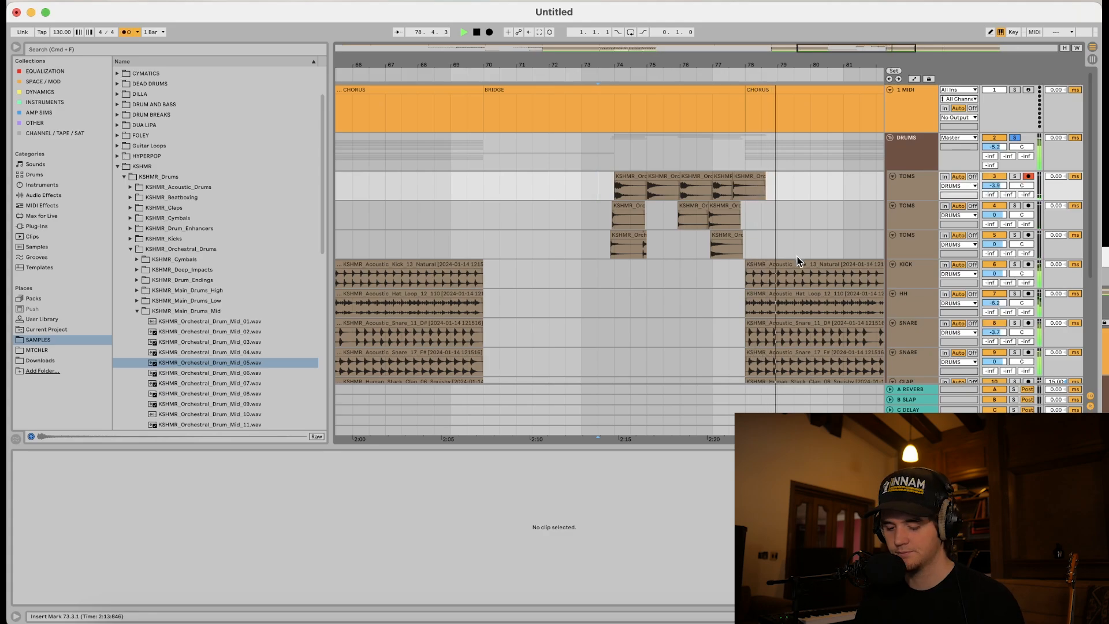
pyautogui.press('space')
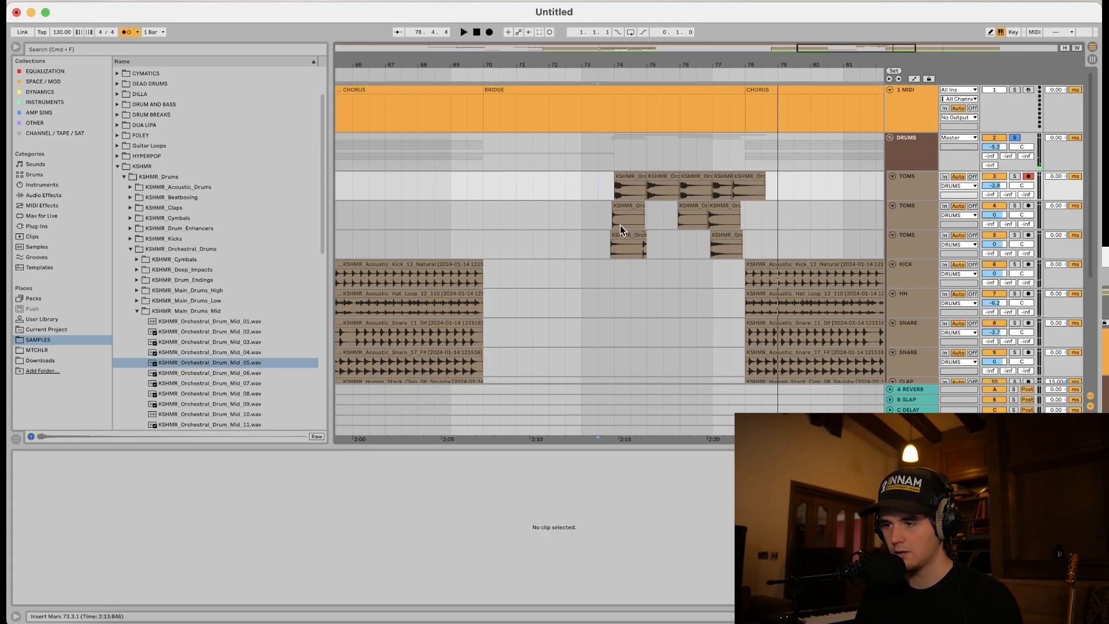
# Filter the presets of the LABS instrument on the new track to the Piano category and browse them
pyautogui.press('-')
pyautogui.press('-')
pyautogui.hscroll(-5, 573, 293)
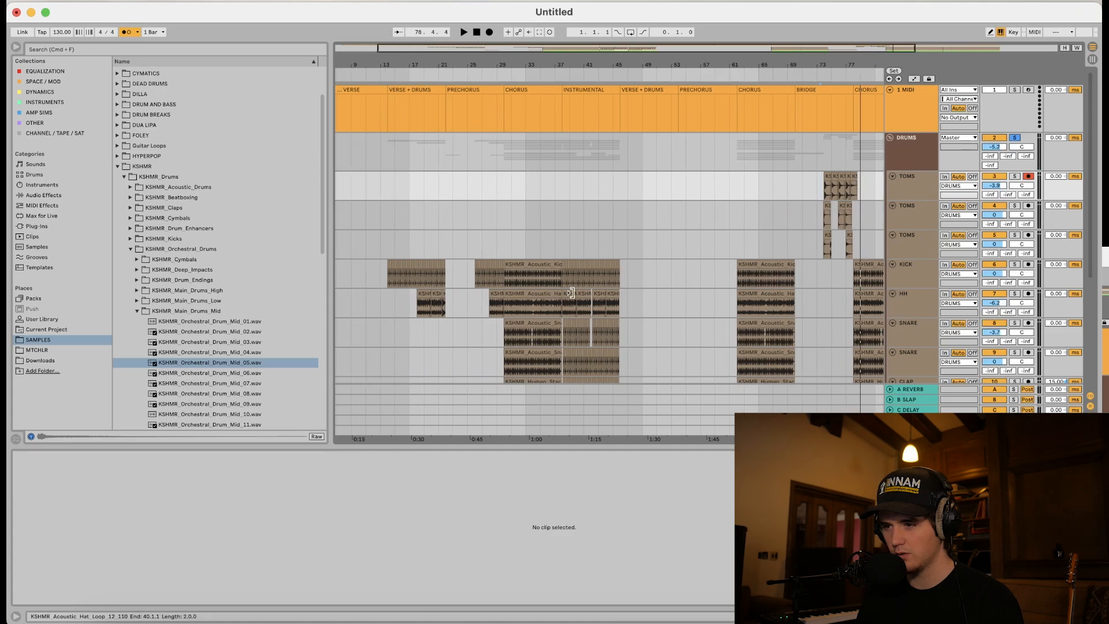
pyautogui.press('-')
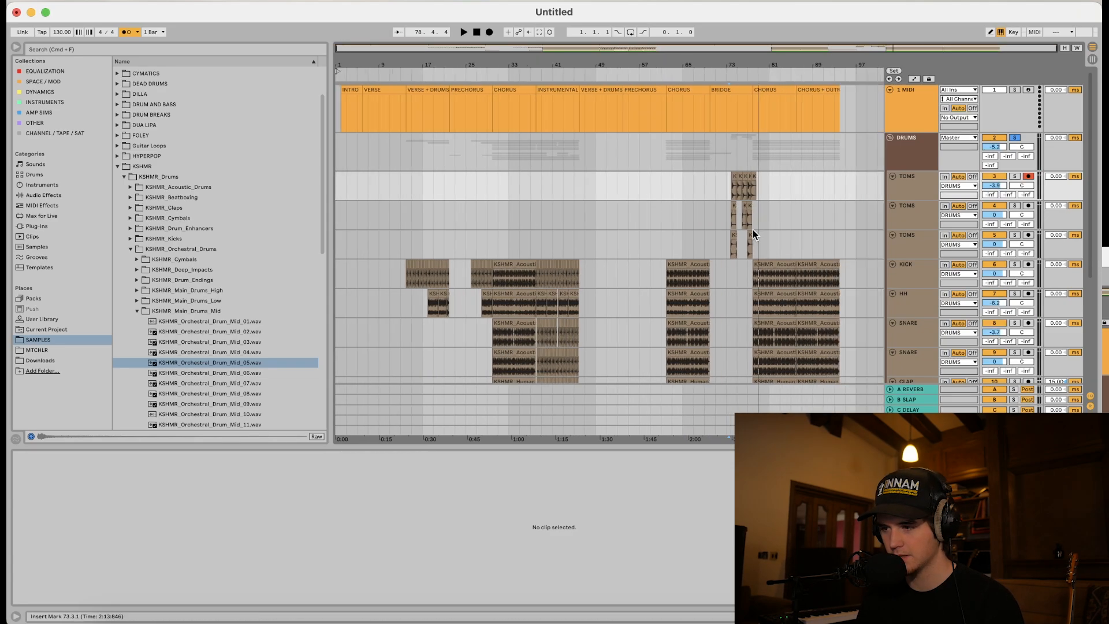
pyautogui.scroll(-7, 878, 212)
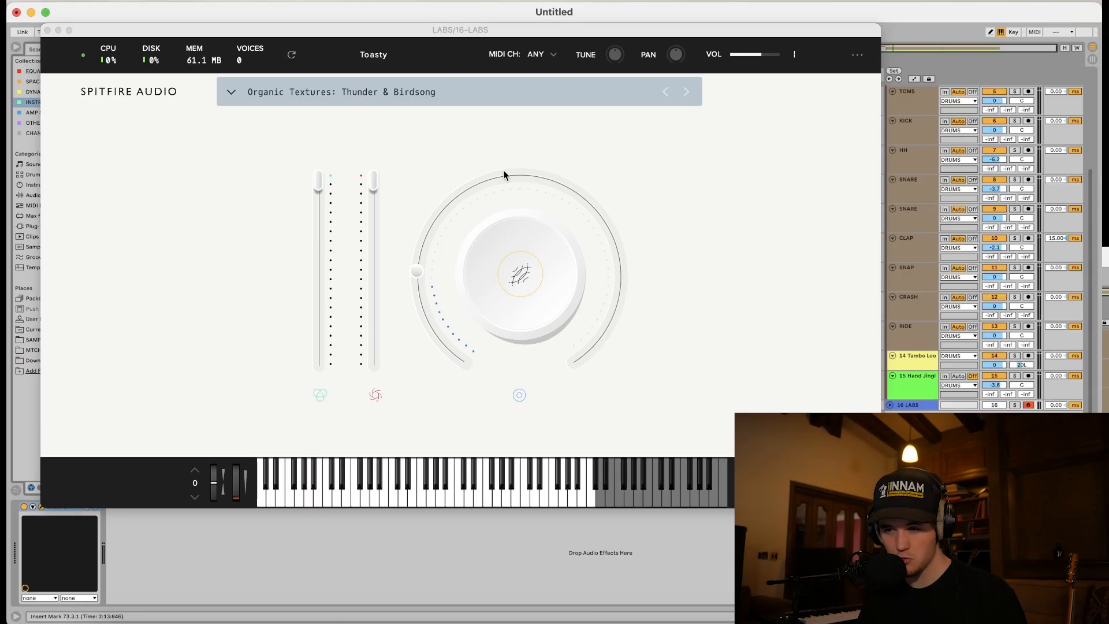
pyautogui.click(231, 91)
pyautogui.click(279, 178)
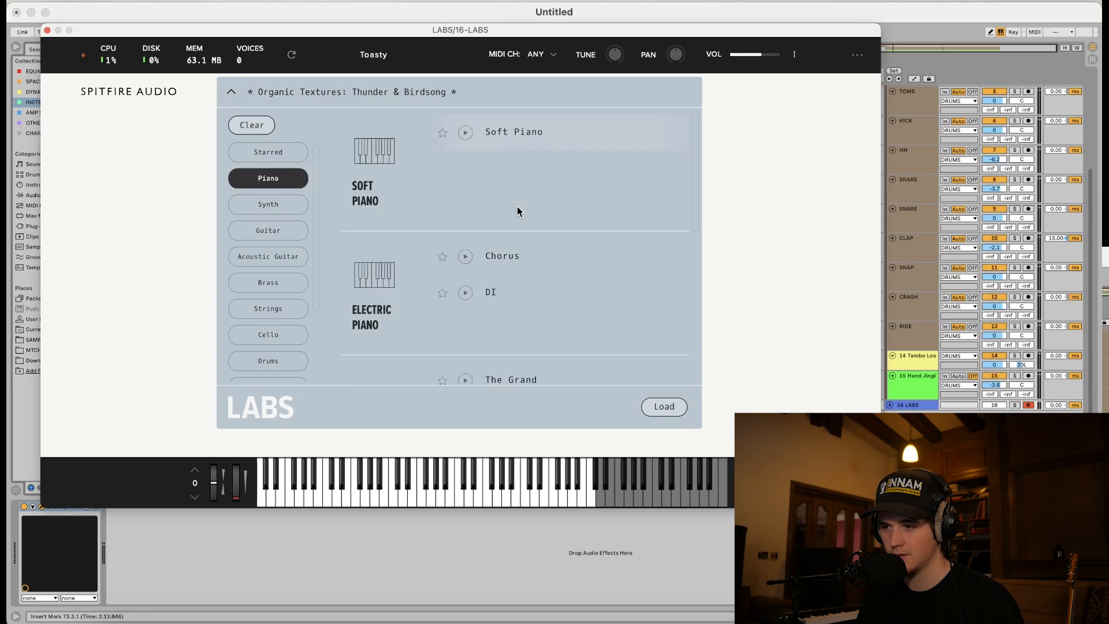
pyautogui.scroll(-2, 525, 320)
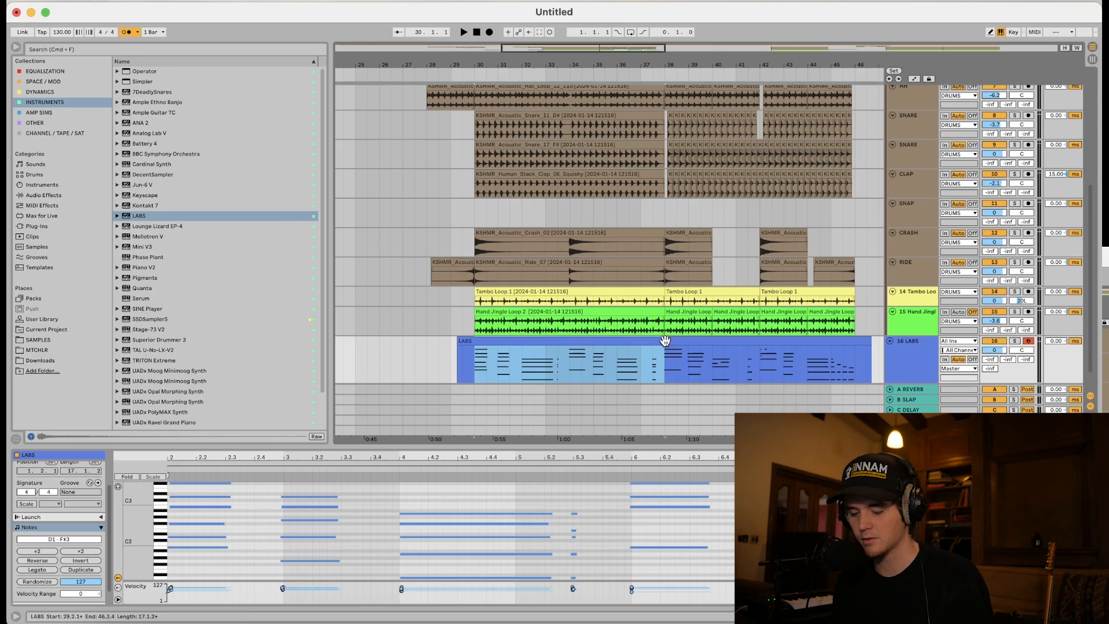
# Duplicate the eight-bar LABS chord section from bar 30 to bar 38, extending the copy's start slightly to 37.4.4
pyautogui.press('super+d')
pyautogui.click(473, 361)
pyautogui.press('space')
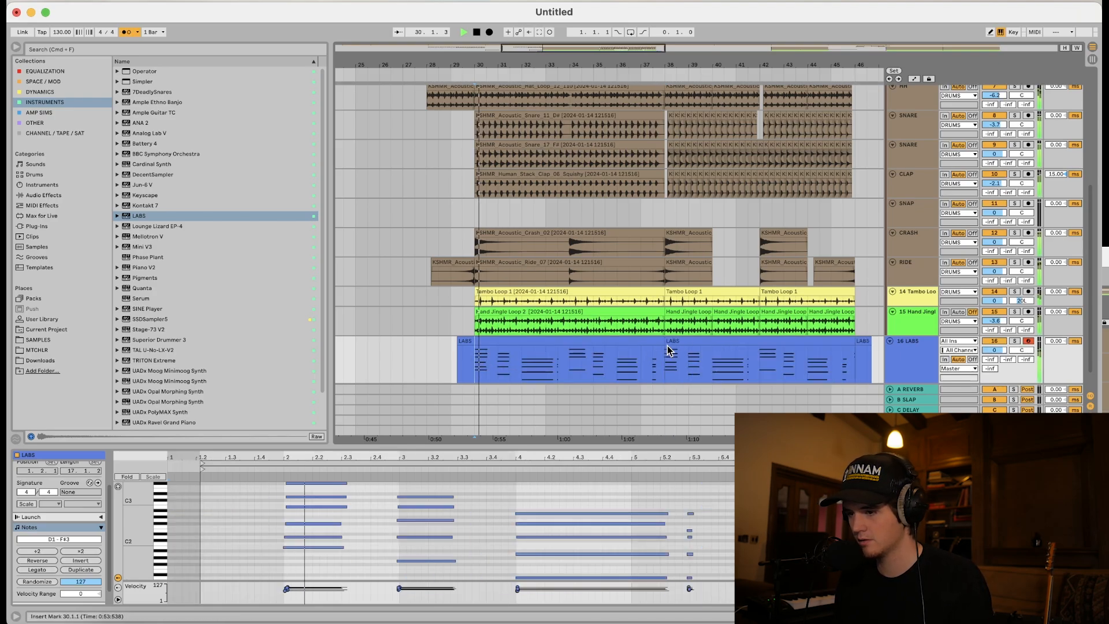
pyautogui.scroll(5, 668, 351)
pyautogui.moveTo(606, 341); pyautogui.dragTo(603, 342)
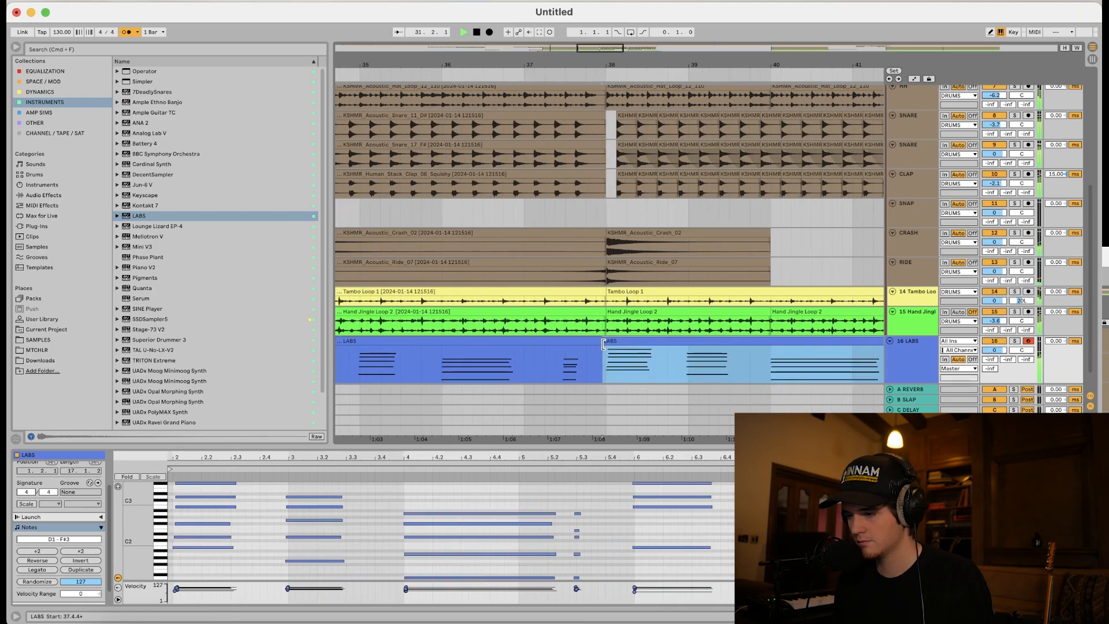
# Copy the LABS chord clips between 30.1.1 and 47.1.1 to the second chorus and bridge, starting at bar 62
pyautogui.scroll(-5, 684, 410)
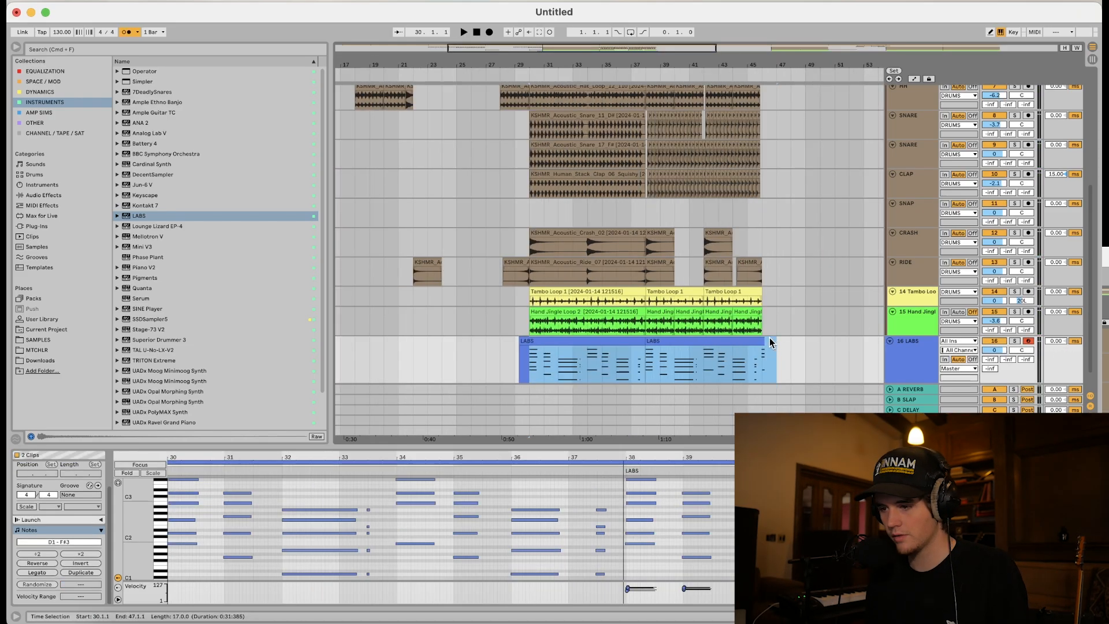
pyautogui.hscroll(5, 769, 338)
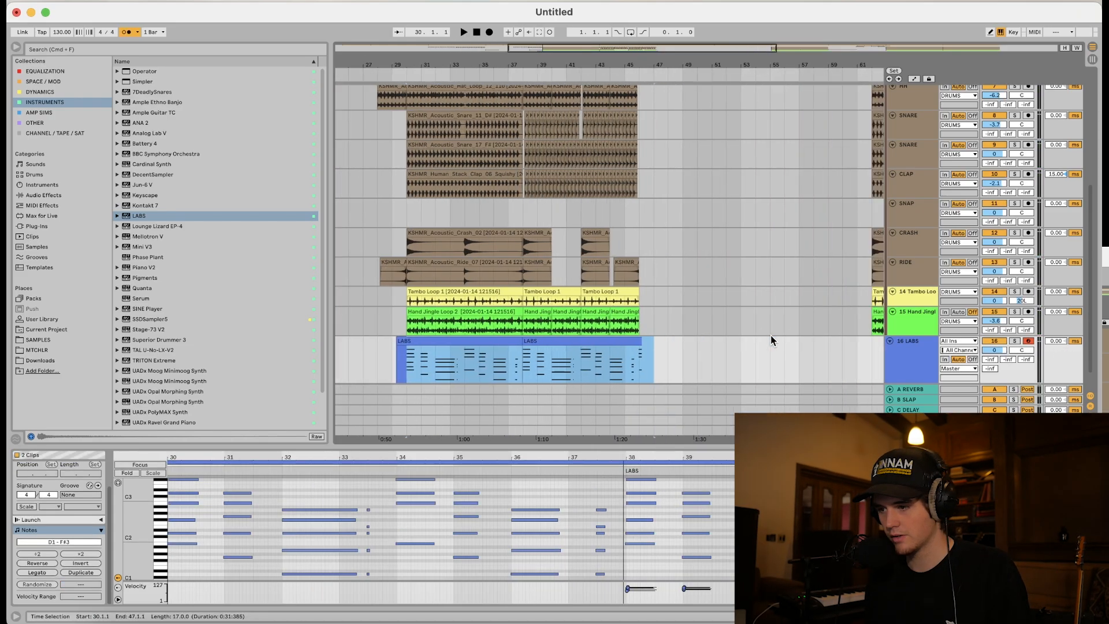
pyautogui.click(758, 351)
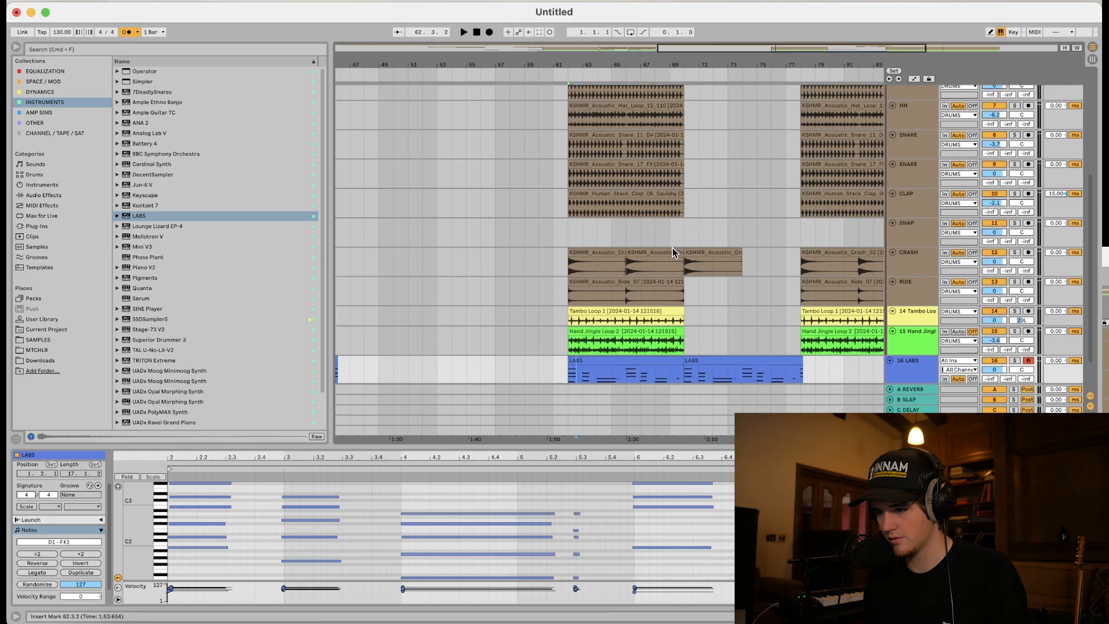
# Transpose the notes above the bass in the bar 62 LABS clip up an octave and play the chorus
pyautogui.scroll(3, 680, 242)
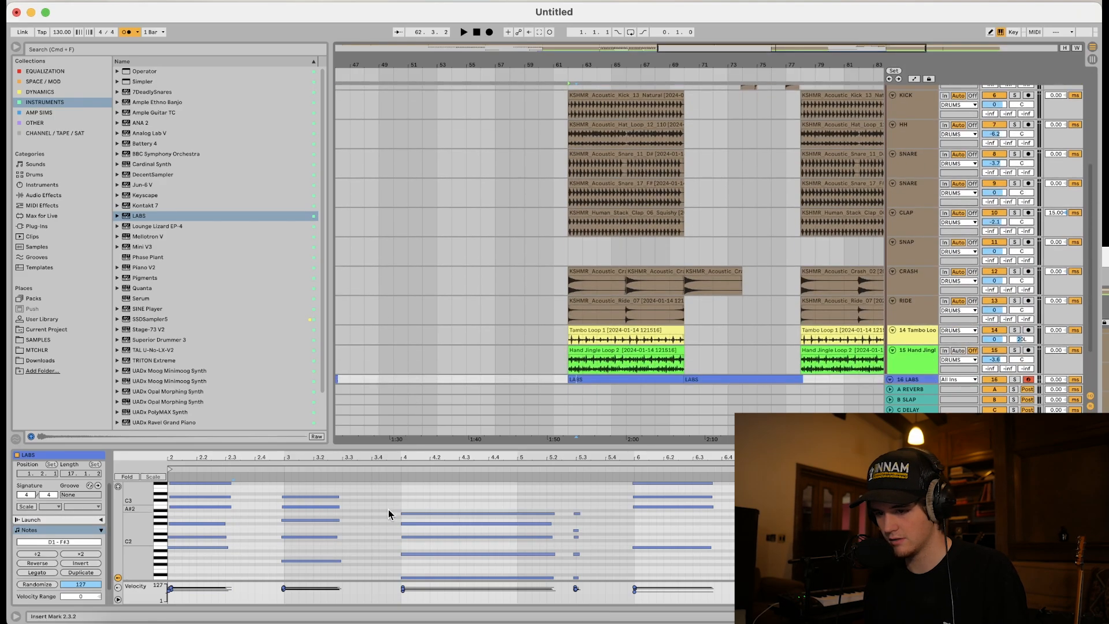
pyautogui.moveTo(358, 541); pyautogui.dragTo(210, 528)
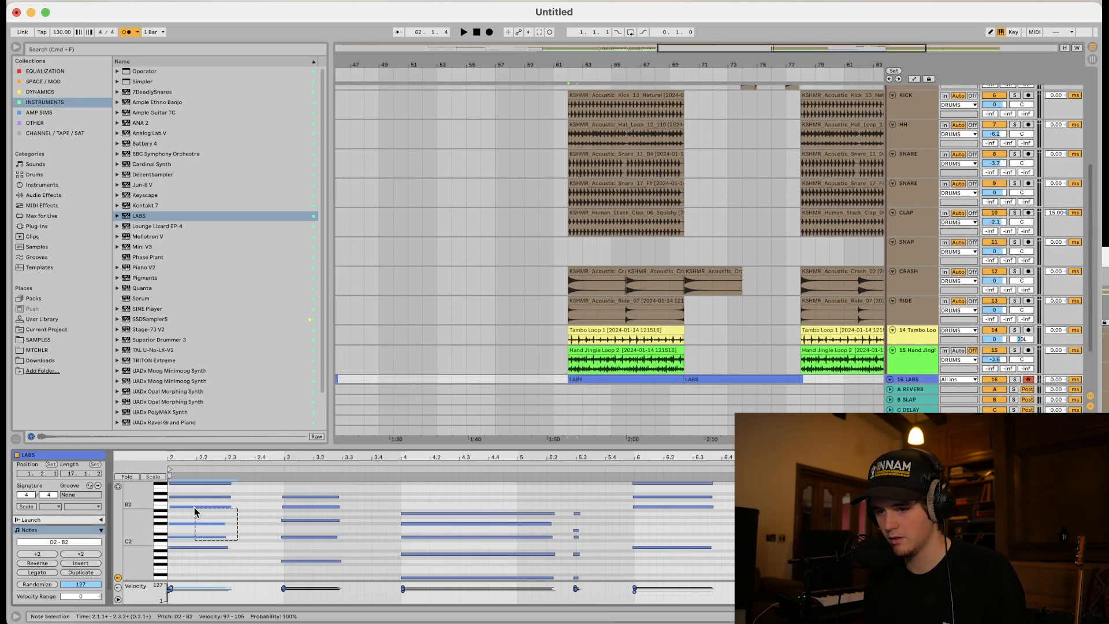
pyautogui.click(513, 566)
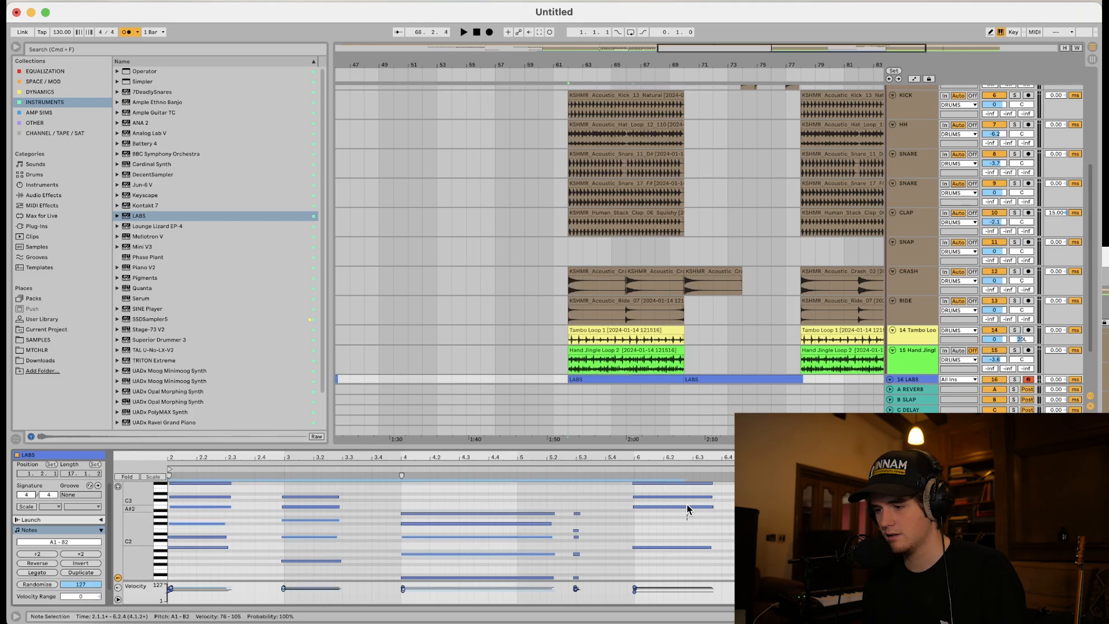
pyautogui.moveTo(687, 508); pyautogui.dragTo(698, 505)
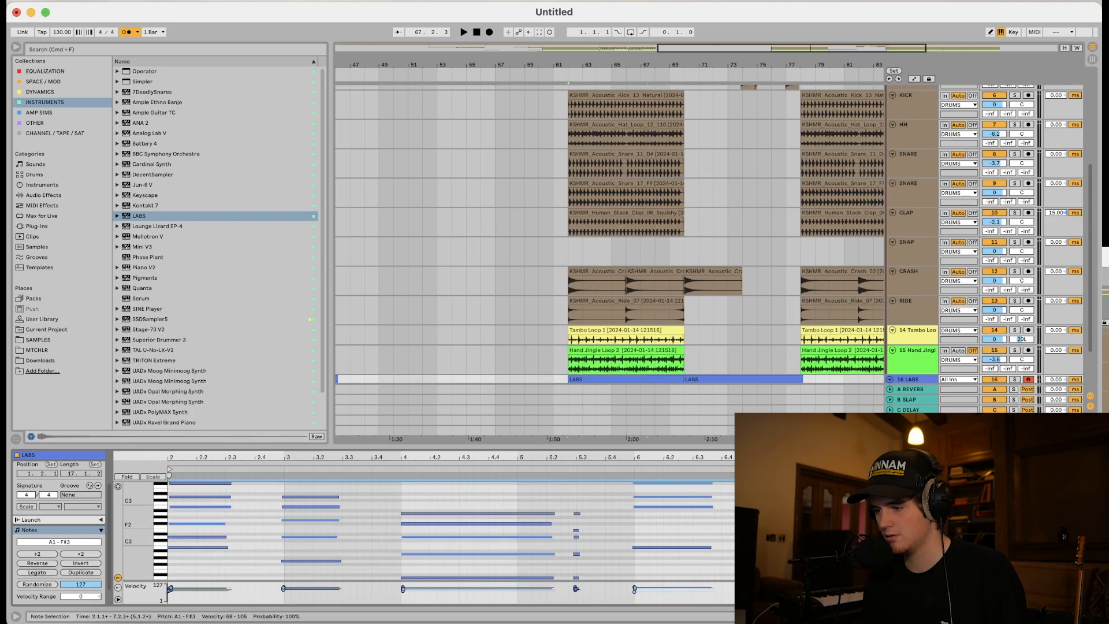
pyautogui.hotkey('shift', 'Up')
pyautogui.press('space')
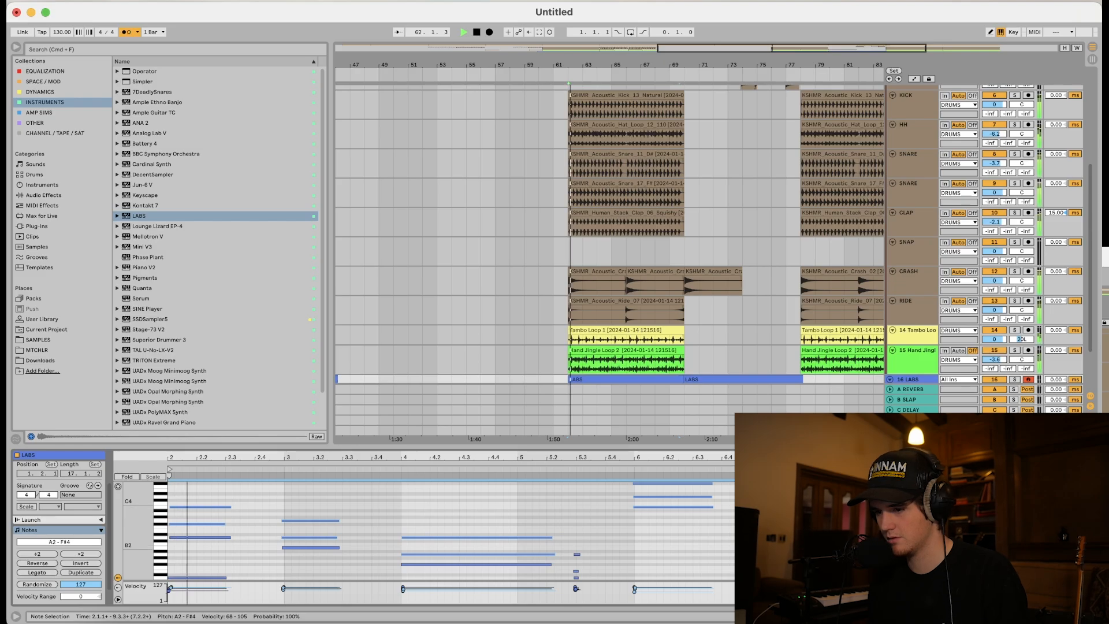
# Delete the copied LABS clip that covers the bridge, starting just before bar 70
pyautogui.scroll(-3, 973, 309)
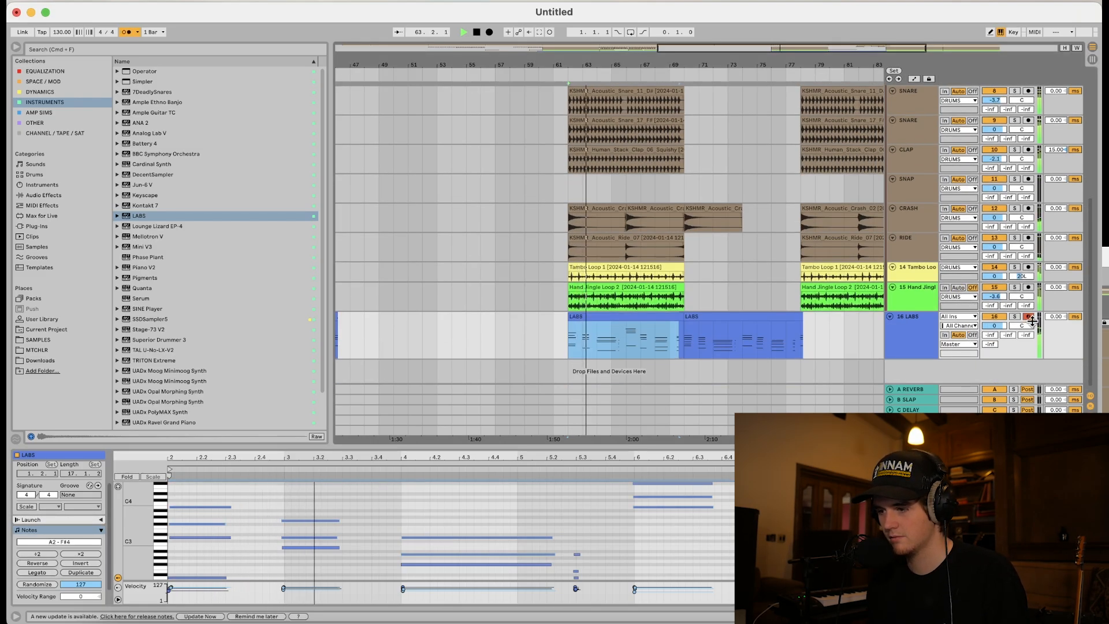
pyautogui.click(671, 335)
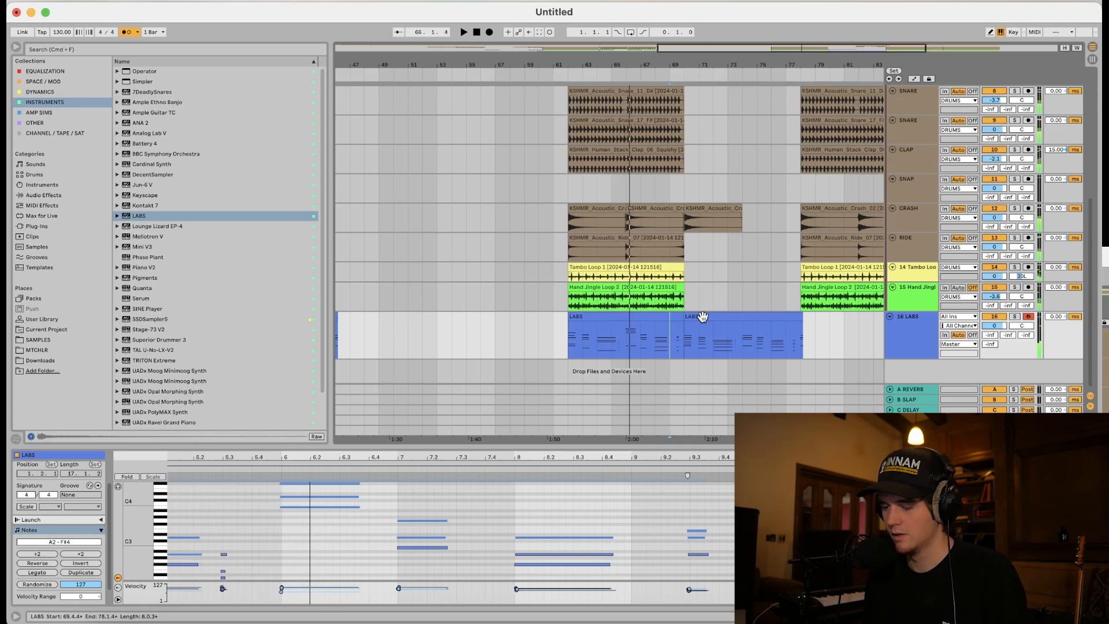
pyautogui.press('Delete')
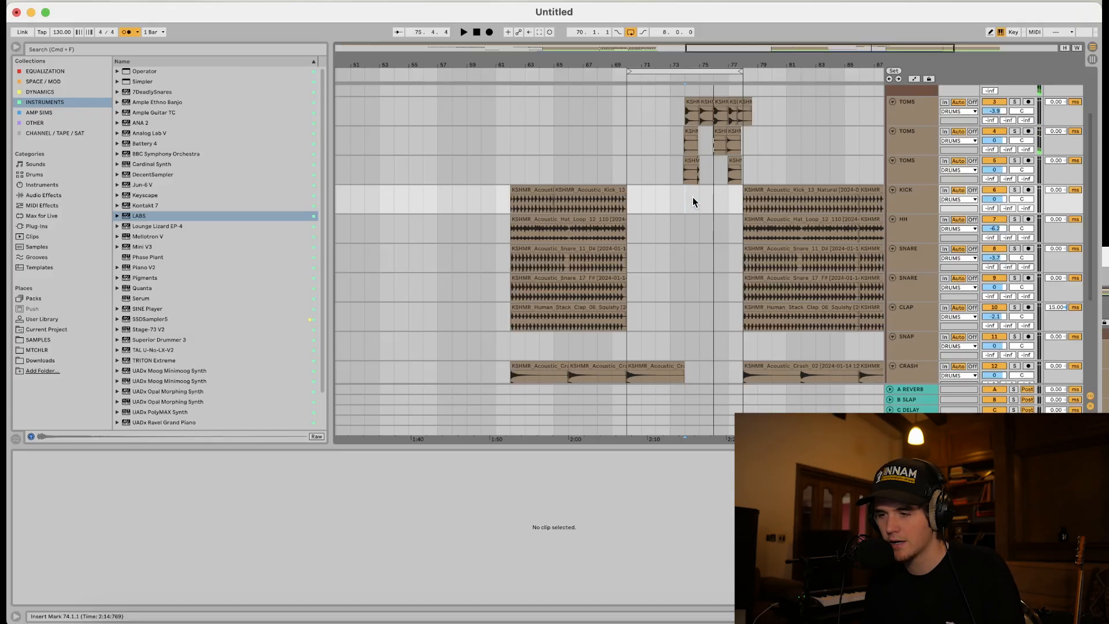
# Paste a three-bar kick pattern at 74.1.1 on the KICK track and turn off the bridge loop
pyautogui.press('super+v')
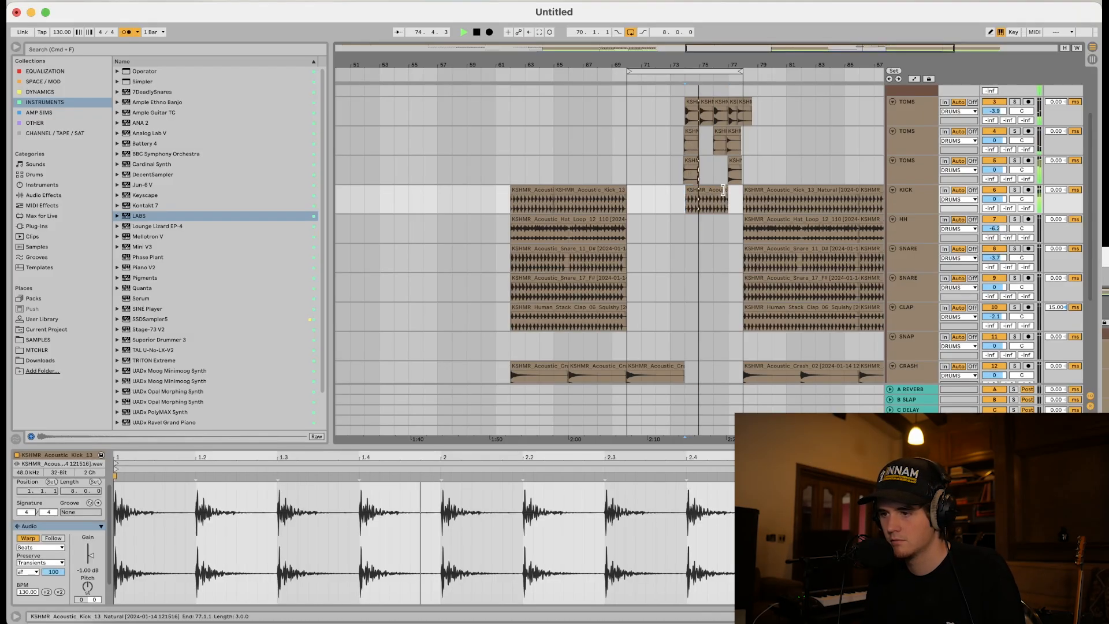
pyautogui.scroll(5, 738, 195)
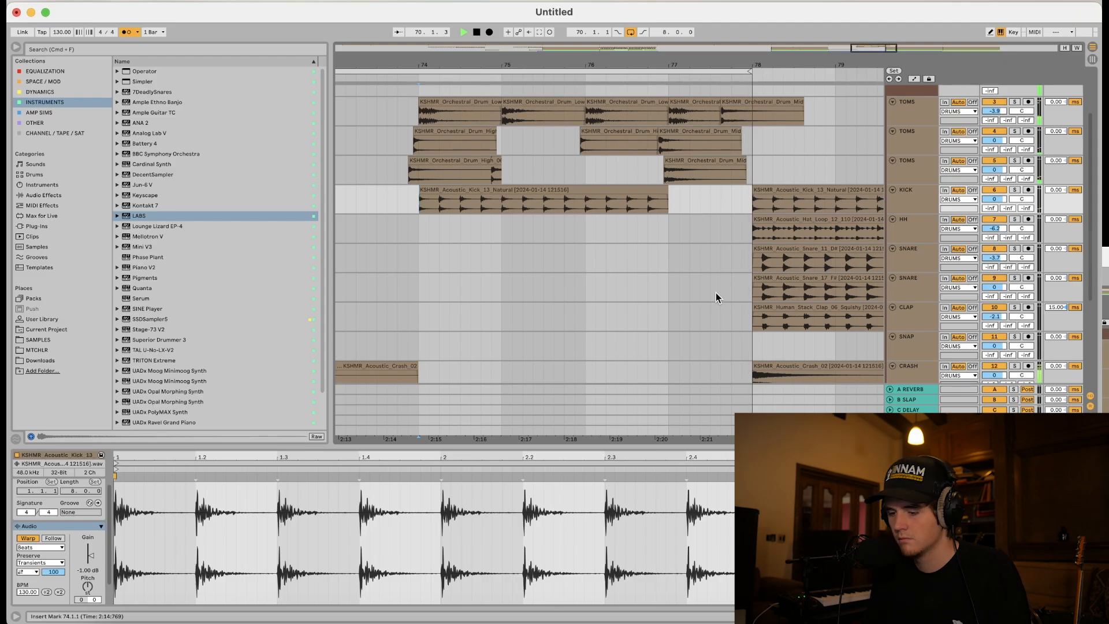
pyautogui.press('super+l')
# Copy the second-chorus LABS clip from bar 62 to bar 78 and duplicate it across the following eight bars
pyautogui.scroll(-6, 690, 294)
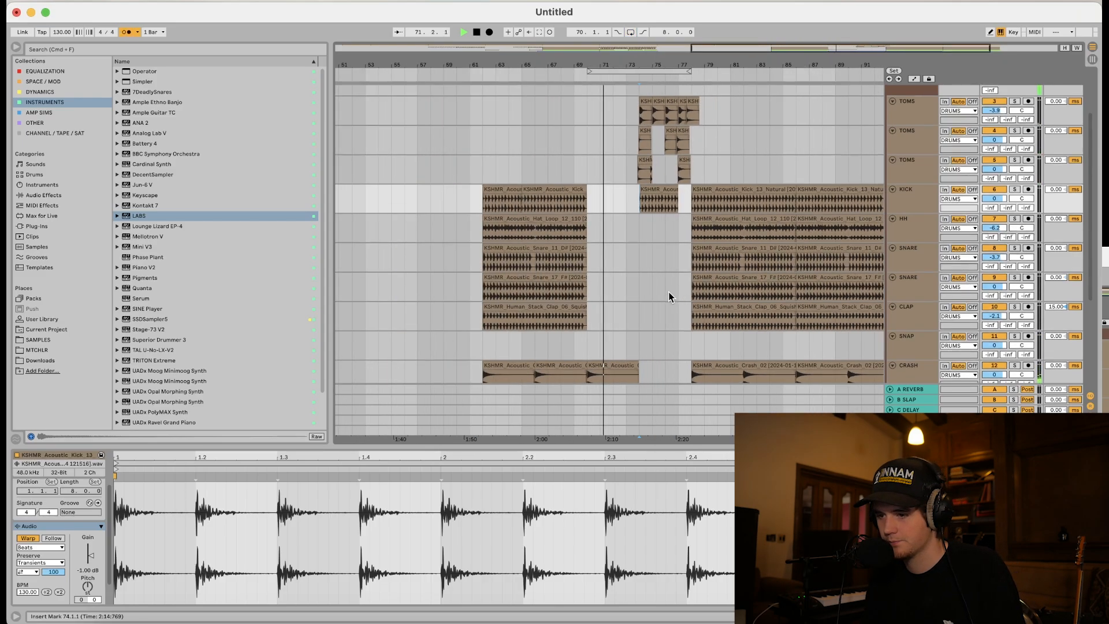
pyautogui.scroll(-5, 661, 295)
pyautogui.scroll(-2, 661, 295)
pyautogui.click(584, 316)
pyautogui.press('space')
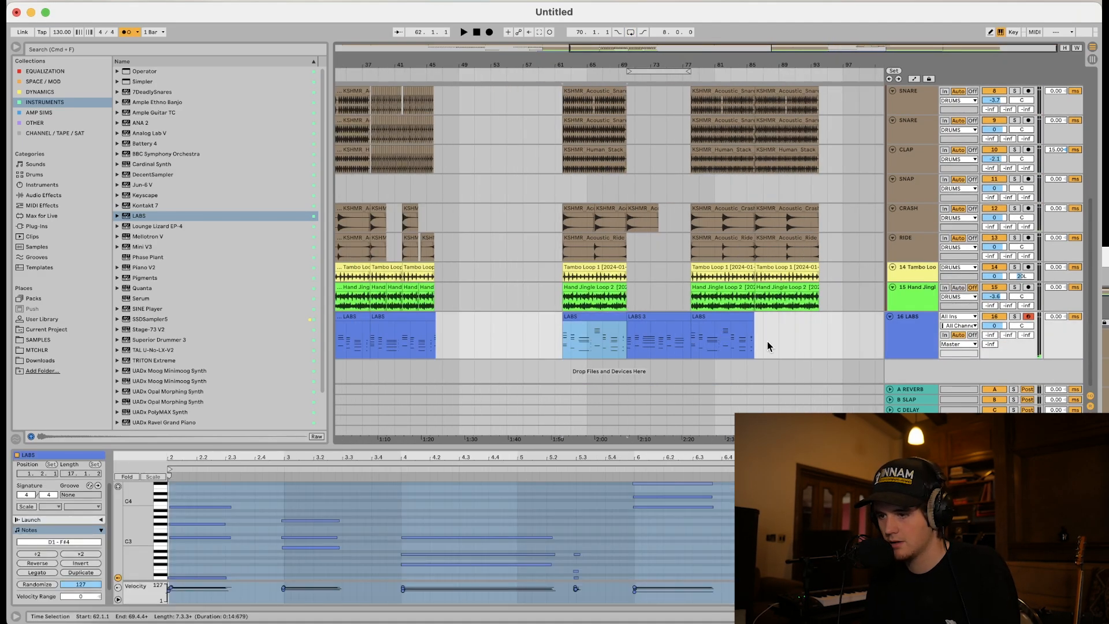
pyautogui.click(697, 345)
pyautogui.press('super+d')
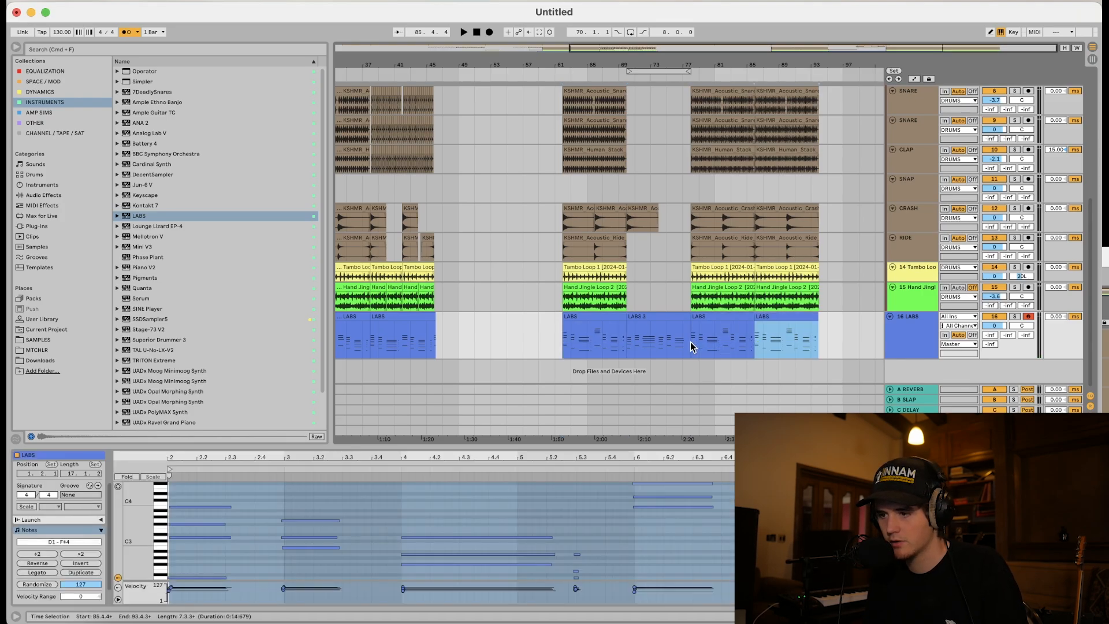
# Extend the start of the bar 78 LABS clip to about 77.4.3 and play the transition into the chorus
pyautogui.click(689, 345)
pyautogui.press('space')
pyautogui.scroll(5, 697, 345)
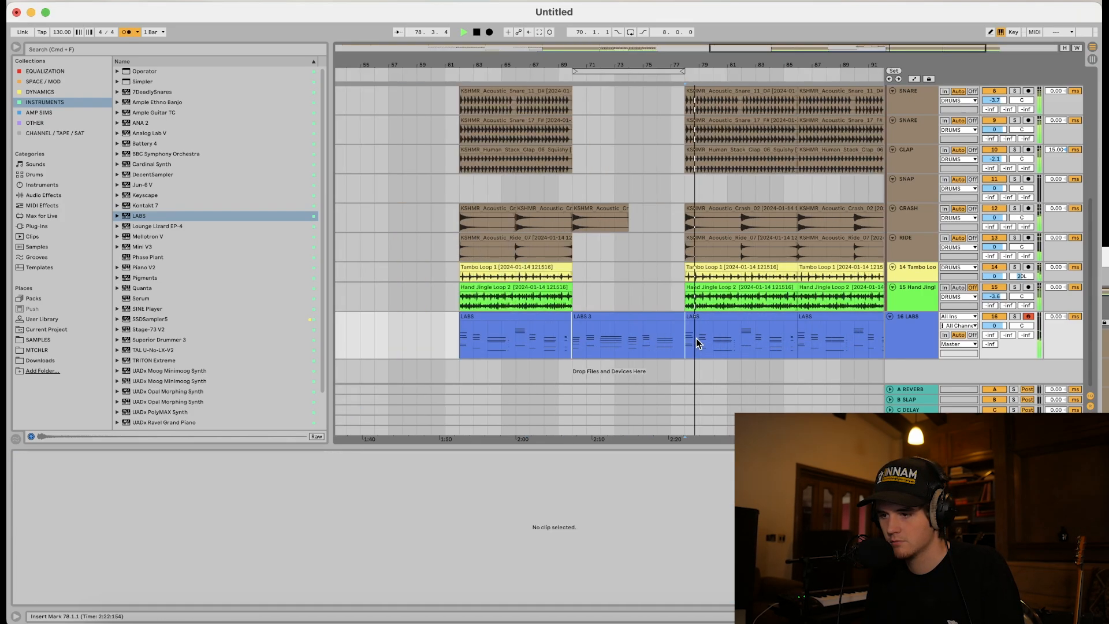
pyautogui.moveTo(634, 316); pyautogui.dragTo(628, 316)
pyautogui.press('space')
pyautogui.press('space')
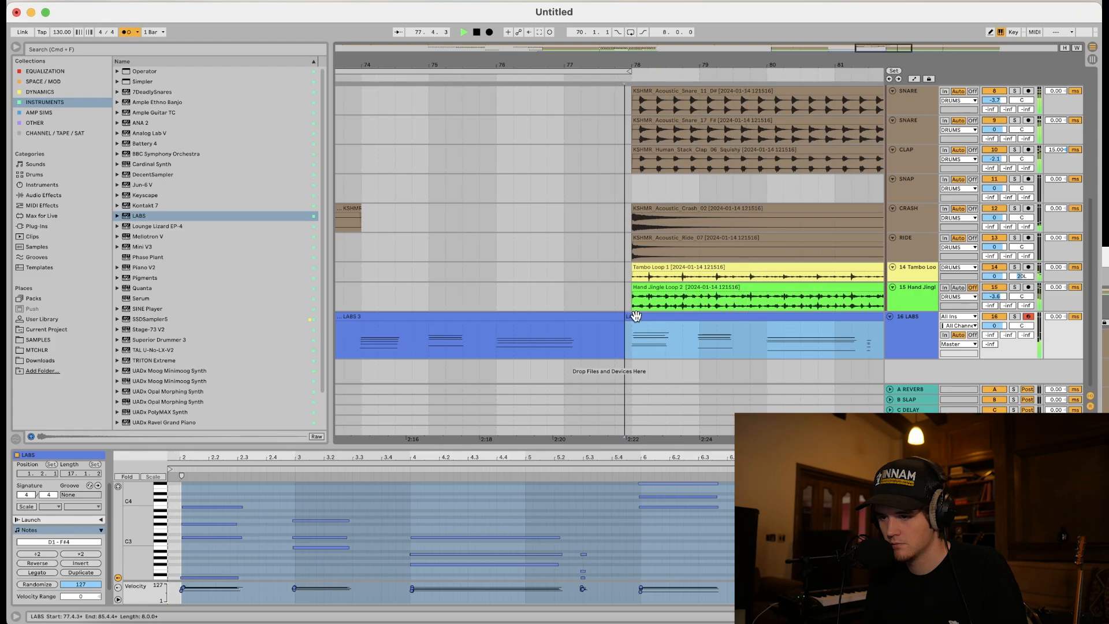
pyautogui.press('space')
# Lower the bass notes of the LABS chords in the final chorus by an octave and audition them
pyautogui.scroll(-3, 224, 545)
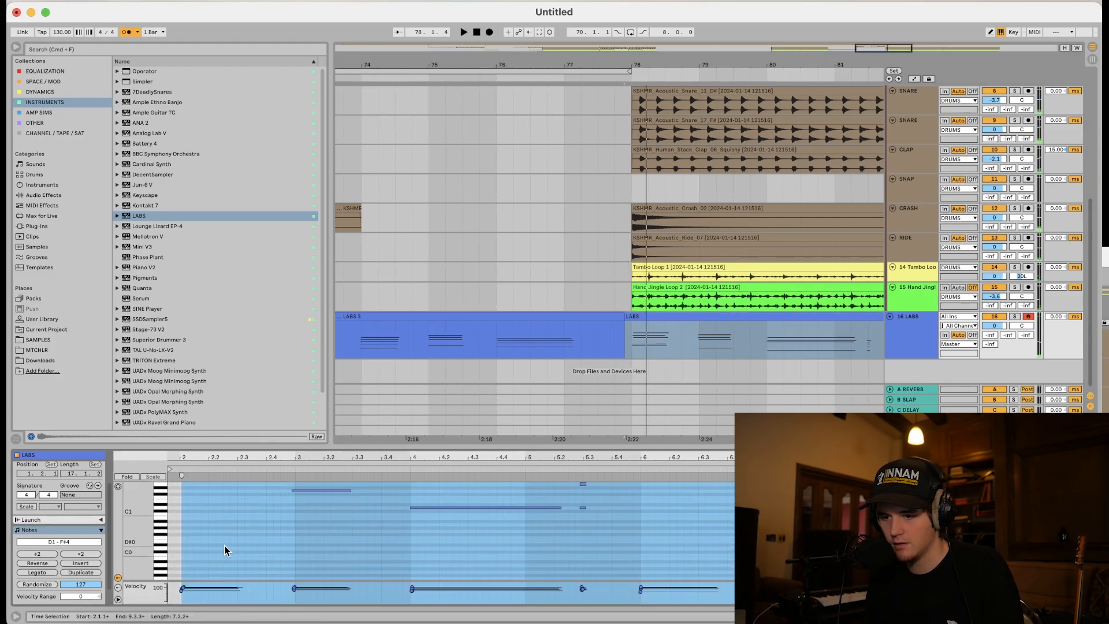
pyautogui.click(220, 560)
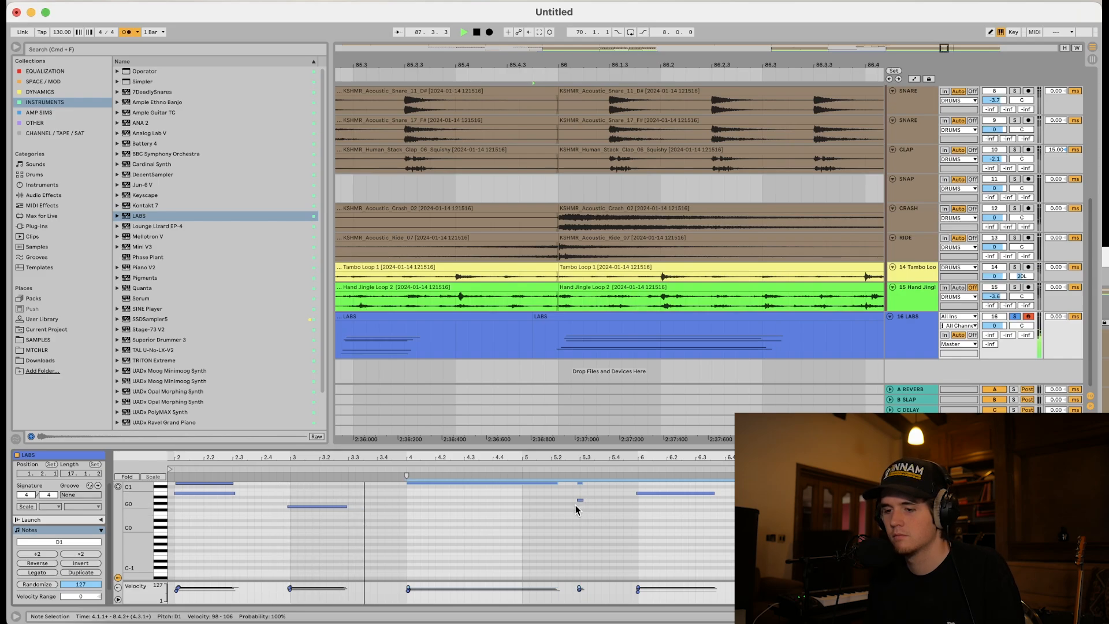
pyautogui.scroll(-5, 636, 369)
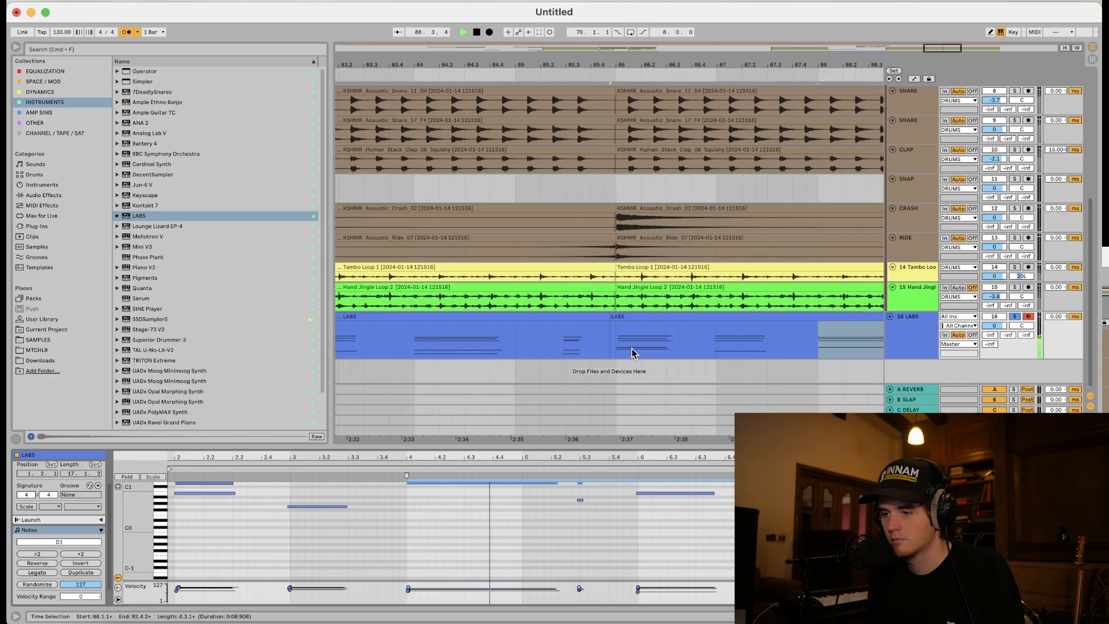
pyautogui.click(617, 330)
pyautogui.scroll(-5, 618, 333)
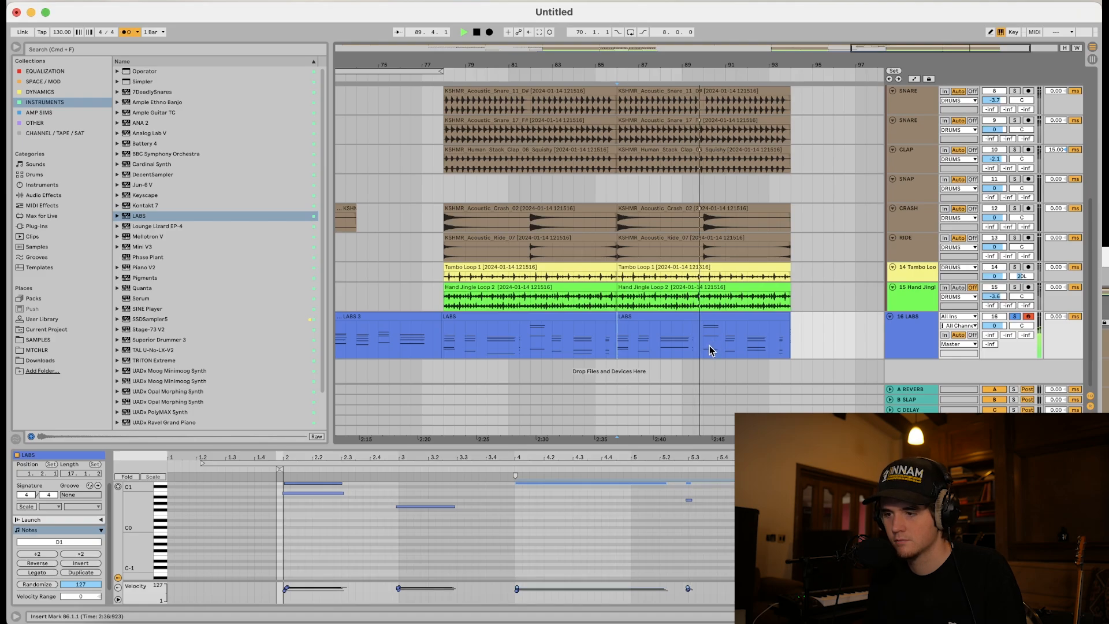
pyautogui.click(700, 317)
pyautogui.click(441, 356)
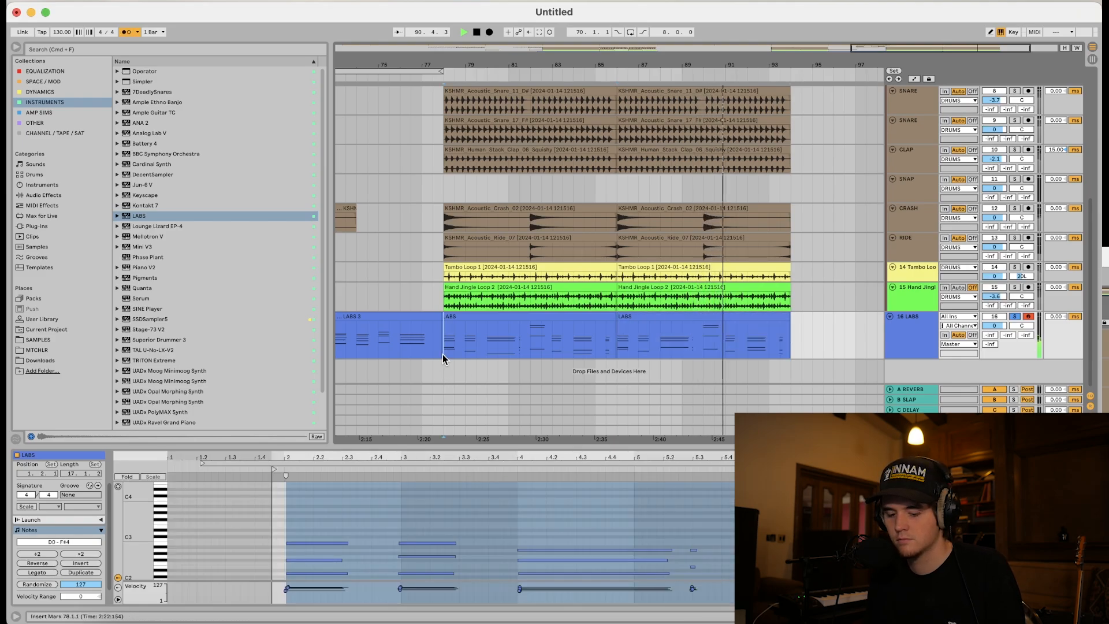
# Rename tracks 14, 15 and 16 as TAMBO LOOP, JINGLE LOOP and PIANO, and play the song from 29.1.1
pyautogui.click(442, 354)
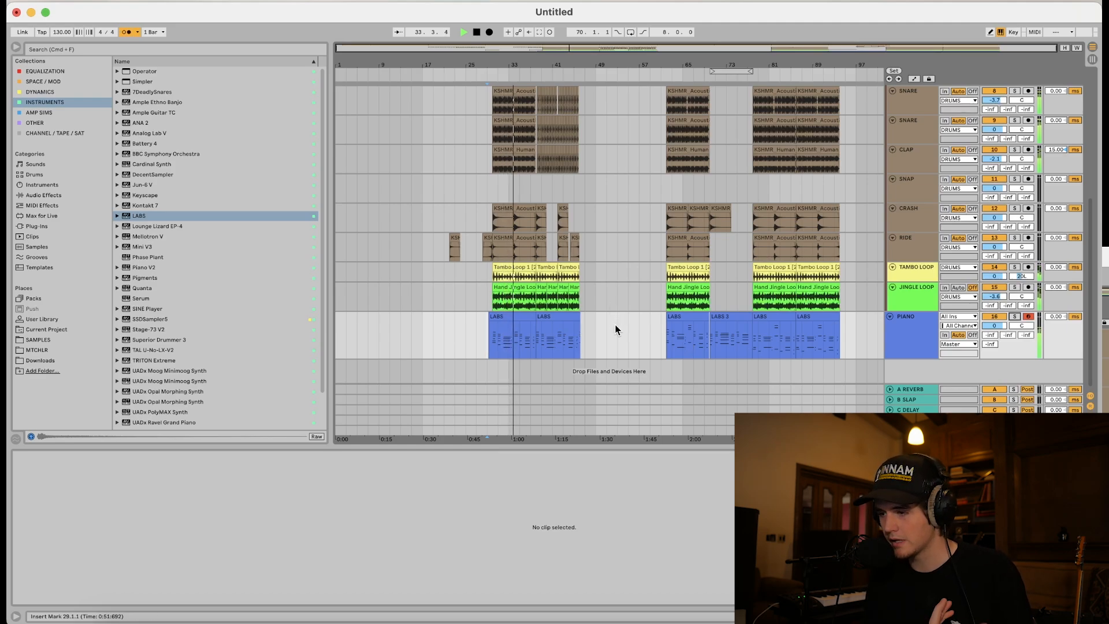
pyautogui.press('space')
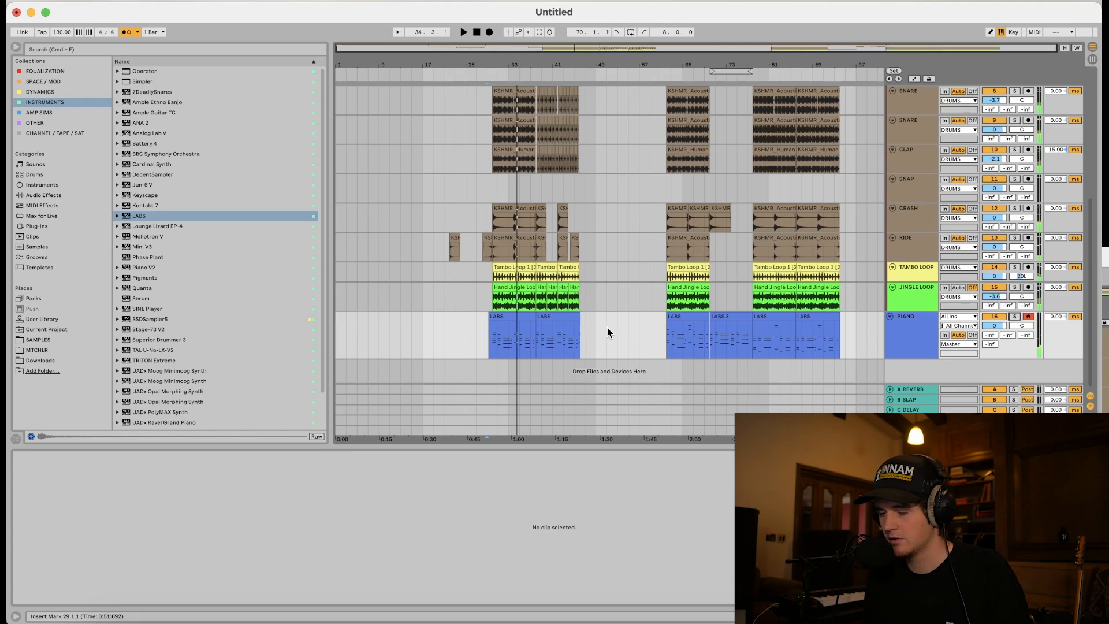
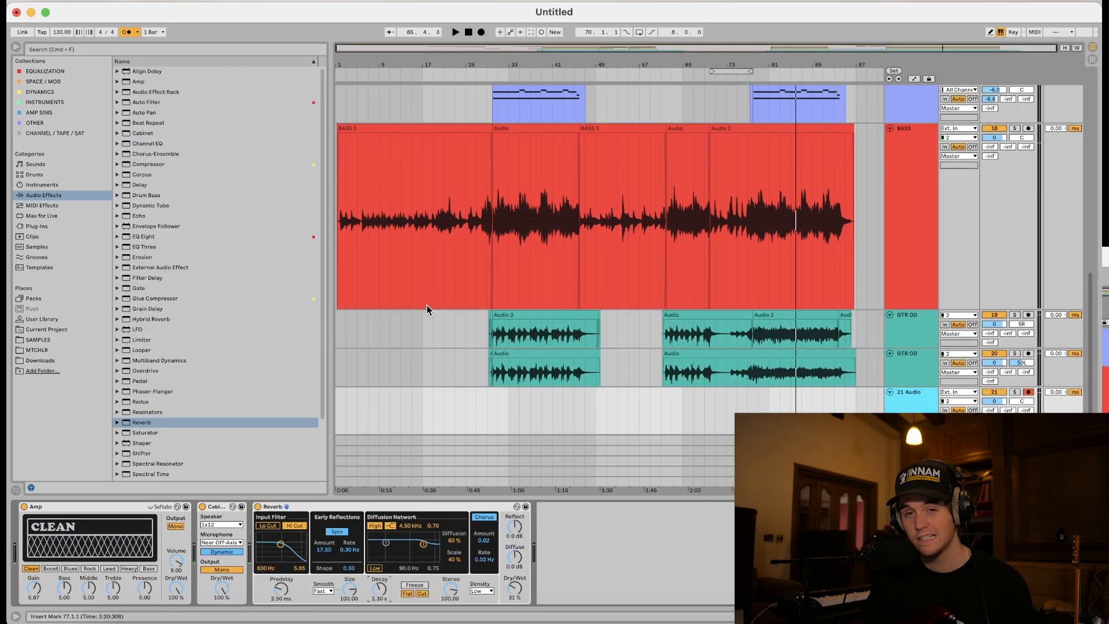
# Add a Delay after the Reverb on track 21, with Ping Pong on, 35% feedback and 22% dry/wet
pyautogui.click(155, 186)
pyautogui.moveTo(155, 186); pyautogui.dragTo(570, 540)
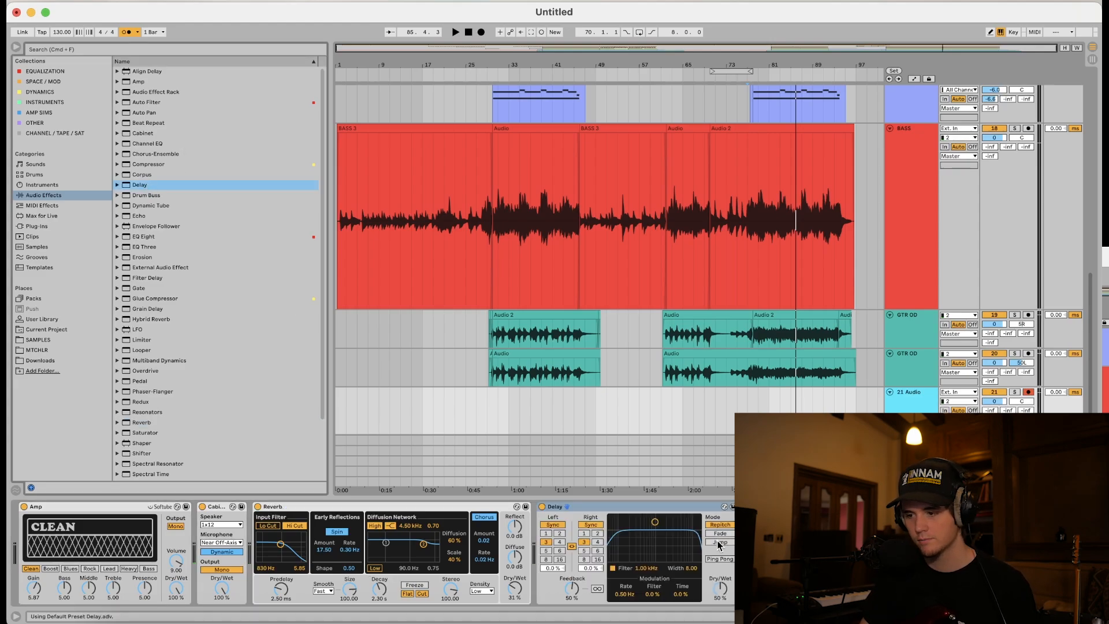
pyautogui.click(716, 559)
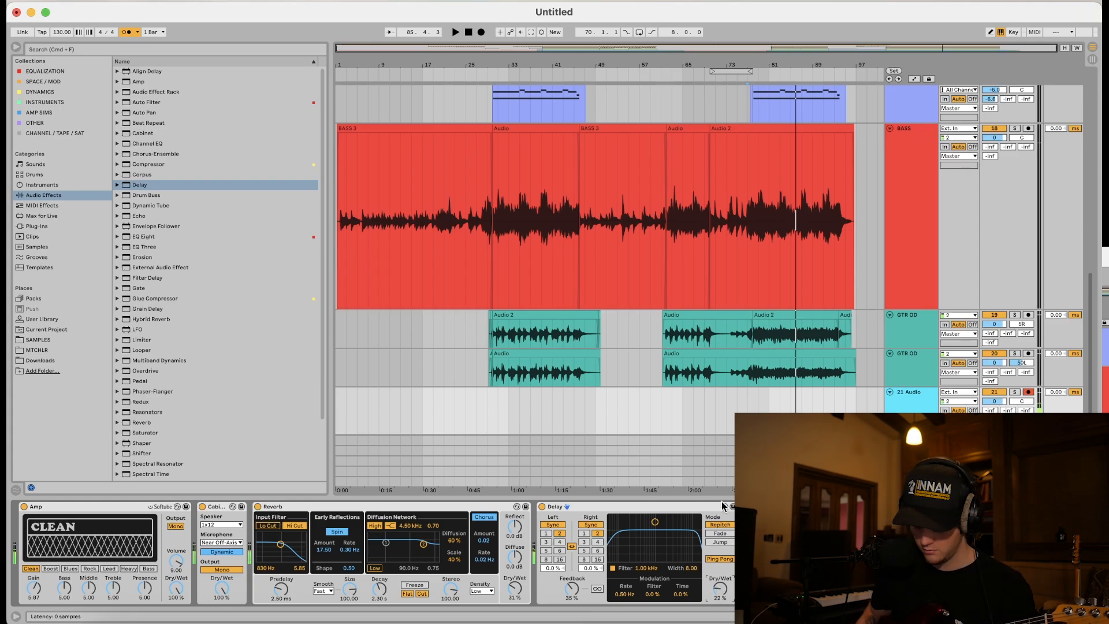
# Record a lead guitar take through the first chorus on track 21 and adjust the start of the recorded clip
pyautogui.scroll(15, 429, 417)
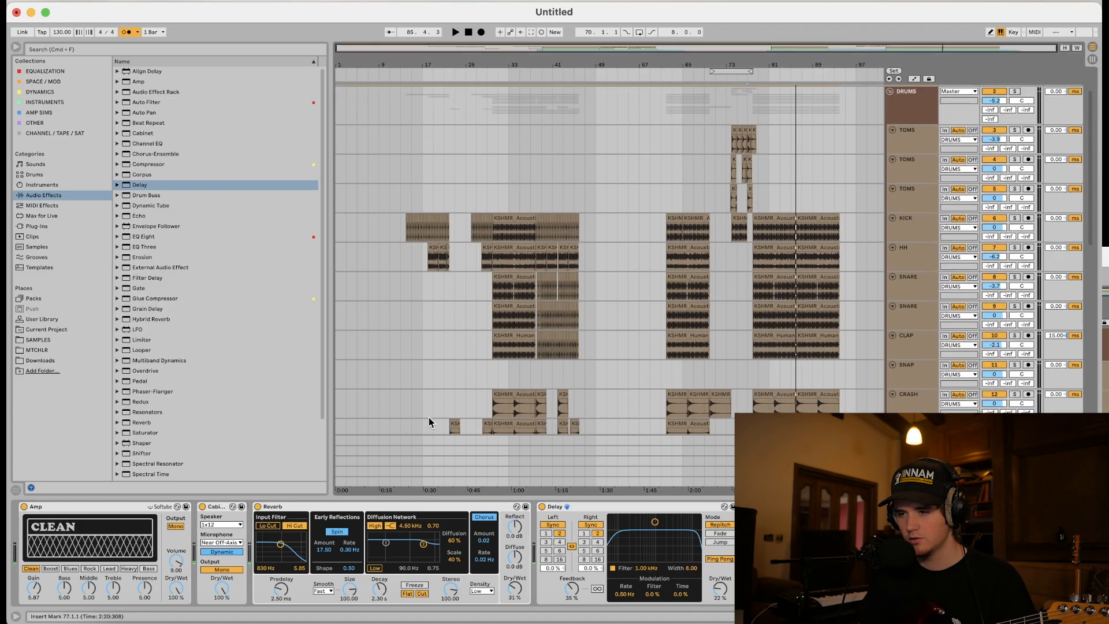
pyautogui.scroll(-12, 429, 417)
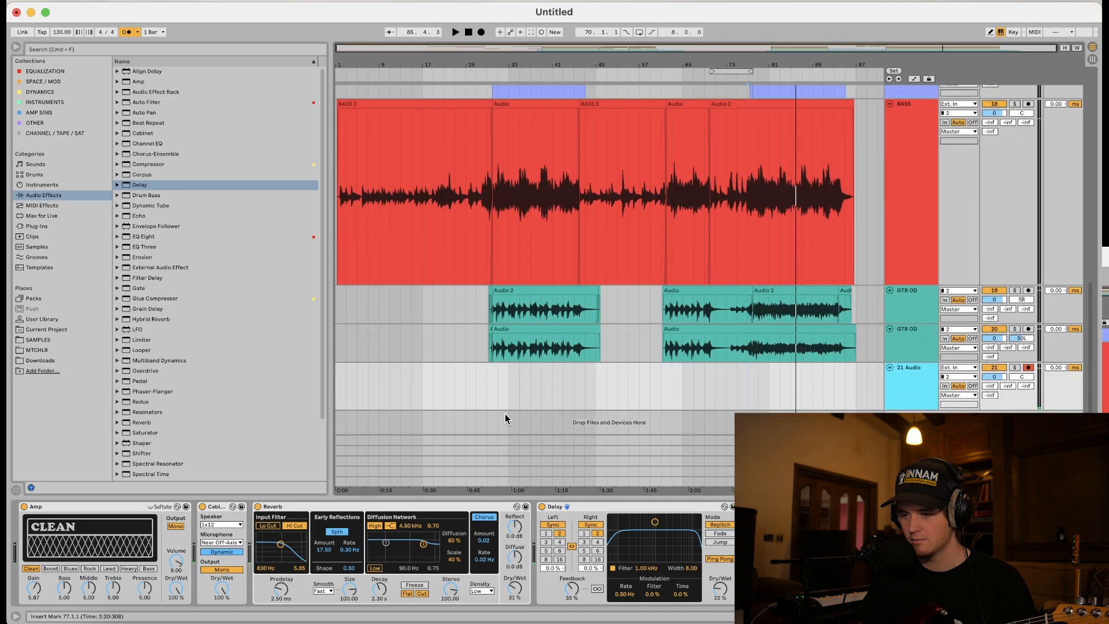
pyautogui.press('F9')
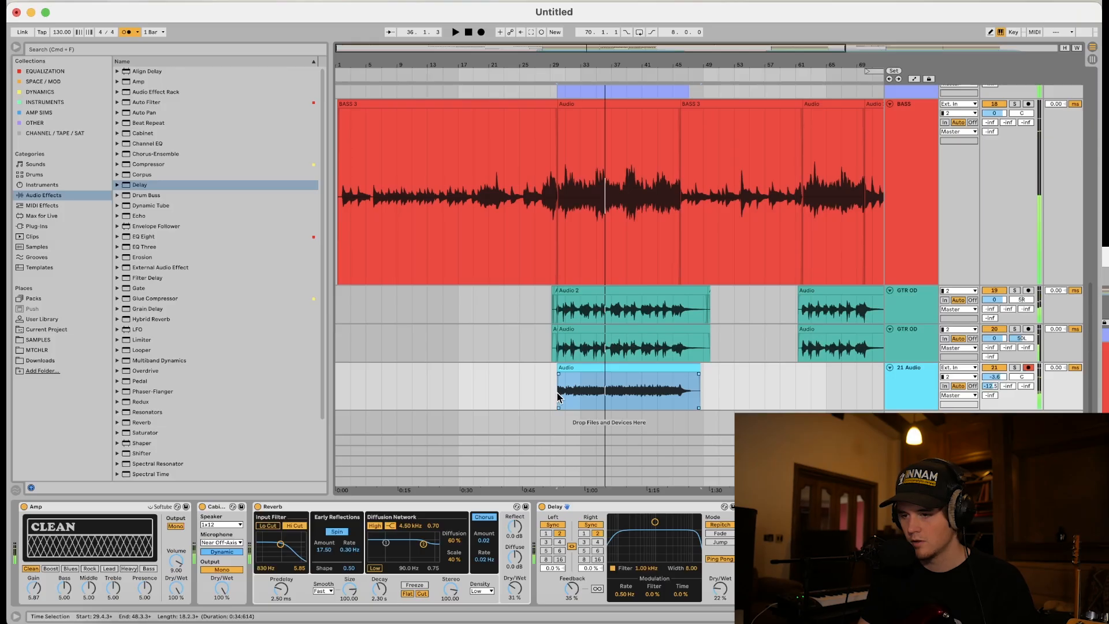
pyautogui.moveTo(558, 396); pyautogui.dragTo(673, 370)
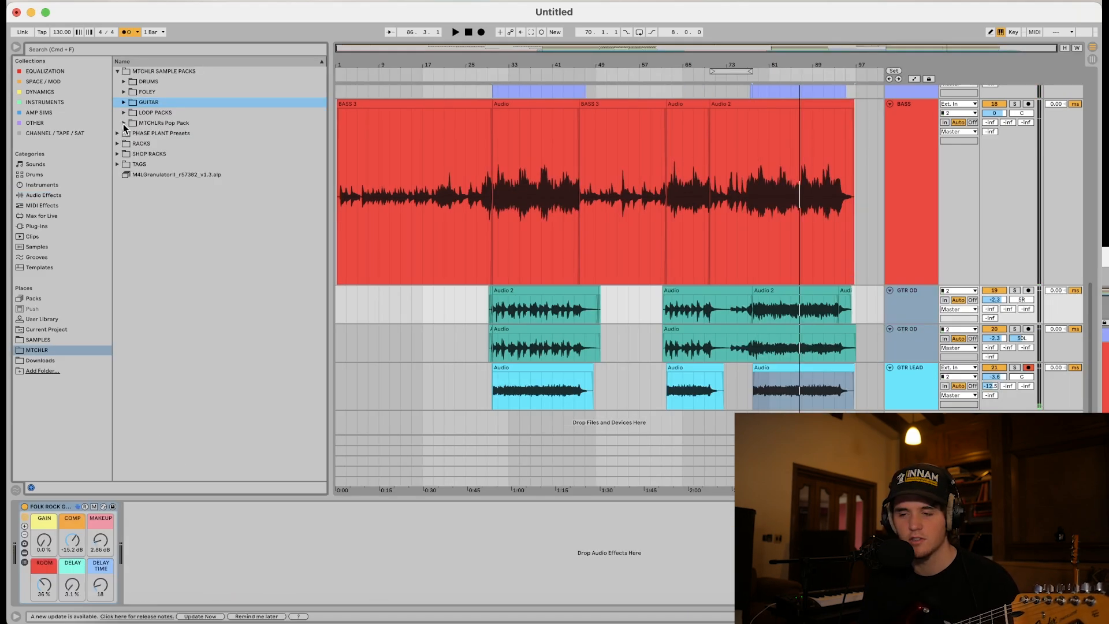
# Audition the HIGH RHYTHM guitar samples in MTCHLRs Pop Pack and place E 100.wav on a new track at bar 78
pyautogui.click(123, 123)
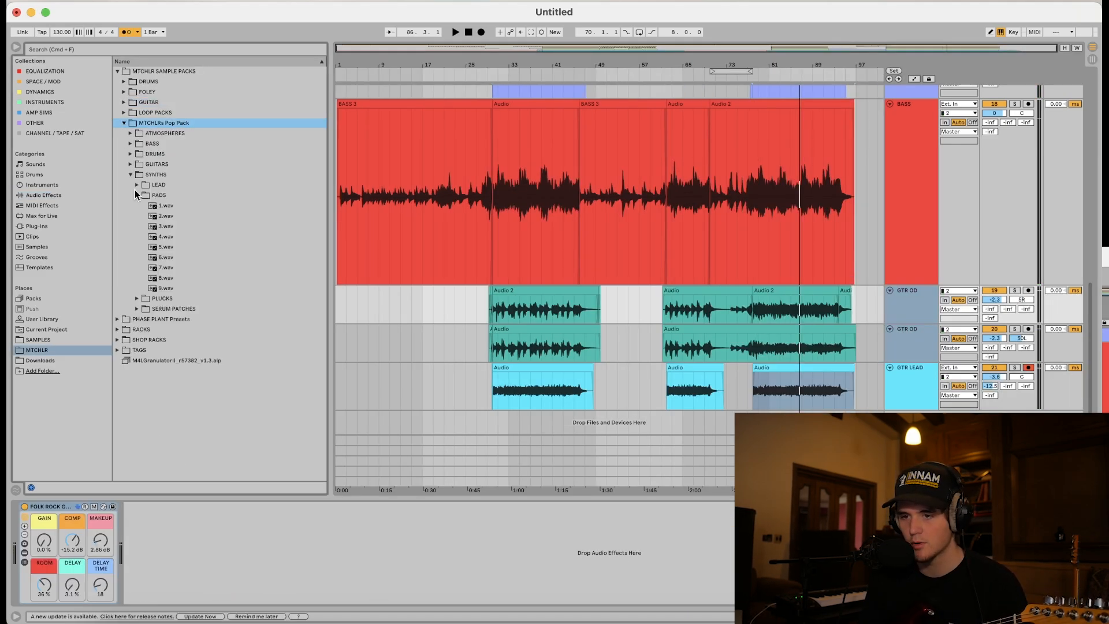
pyautogui.click(130, 174)
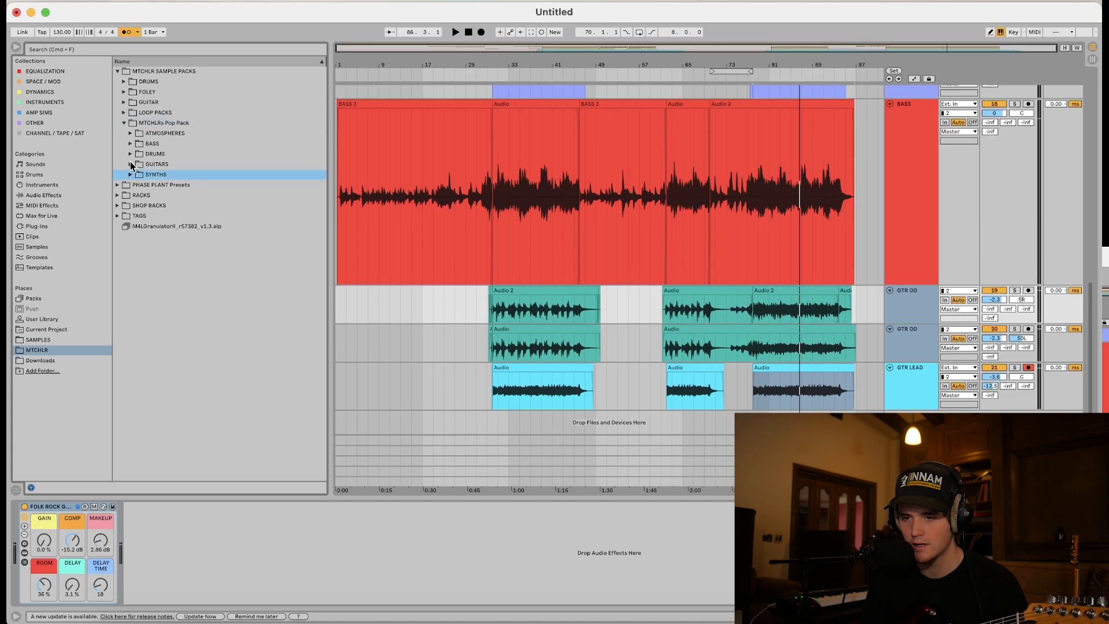
pyautogui.click(130, 165)
pyautogui.click(136, 185)
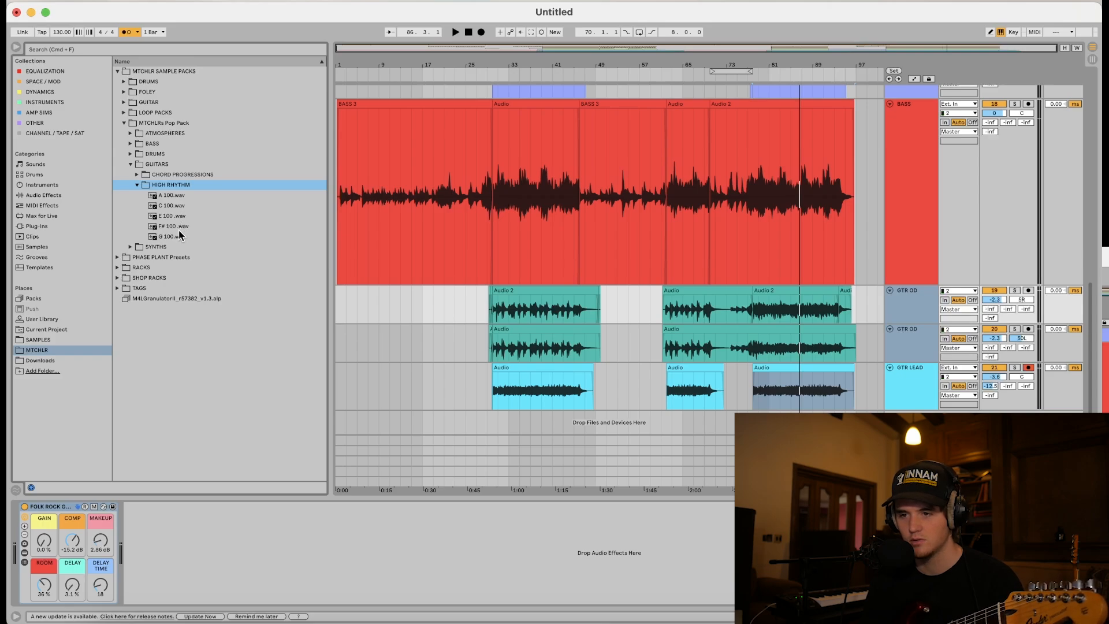
pyautogui.click(172, 206)
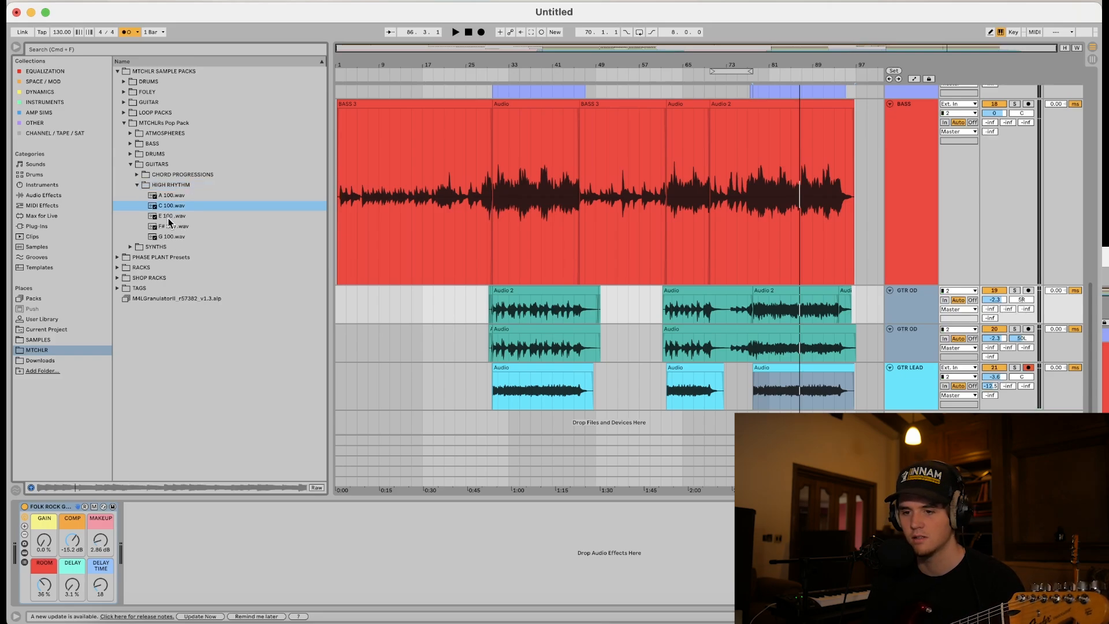
pyautogui.click(168, 217)
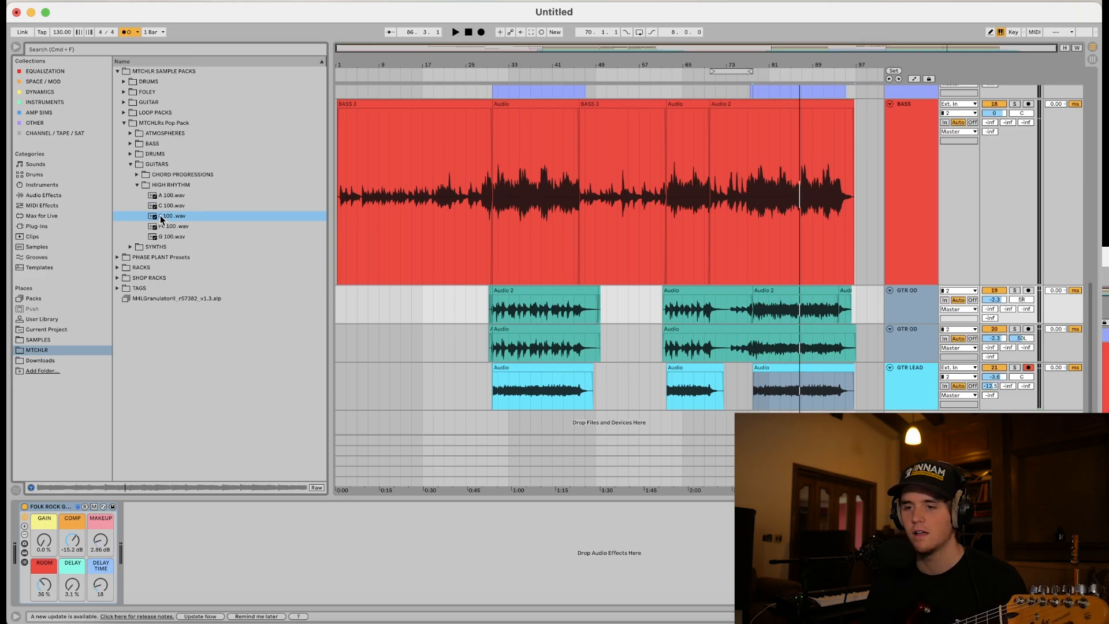
pyautogui.moveTo(162, 216); pyautogui.dragTo(743, 416)
pyautogui.scroll(5, 759, 419)
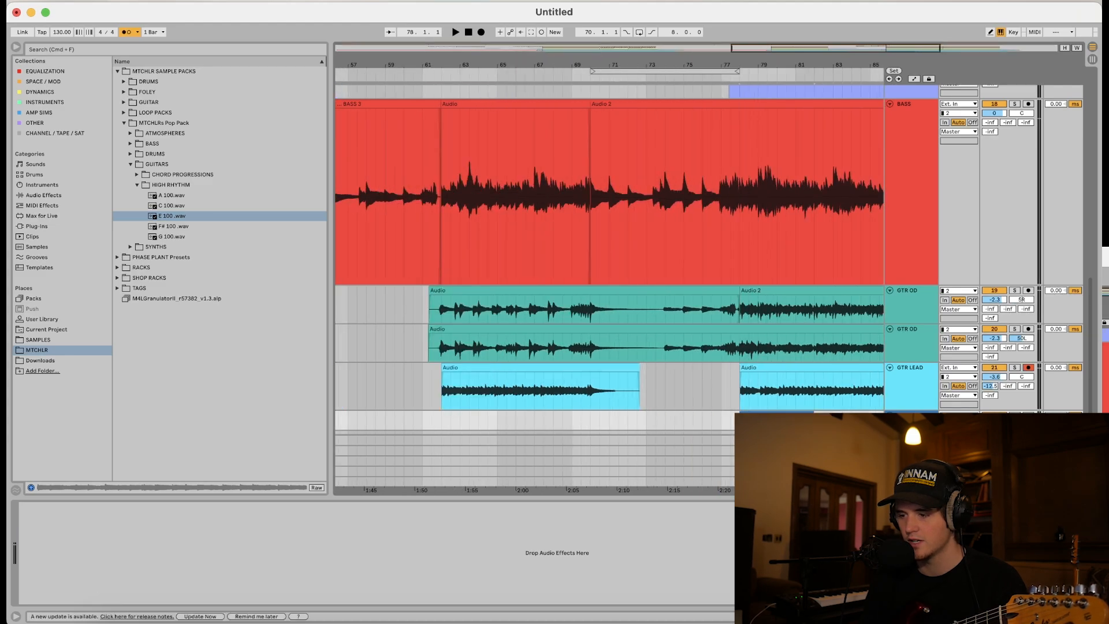
# Transpose the E 100 clip down 2 semitones, set its warp mode to Complex Pro and audition it
pyautogui.hotkey('shift', 'Tab')
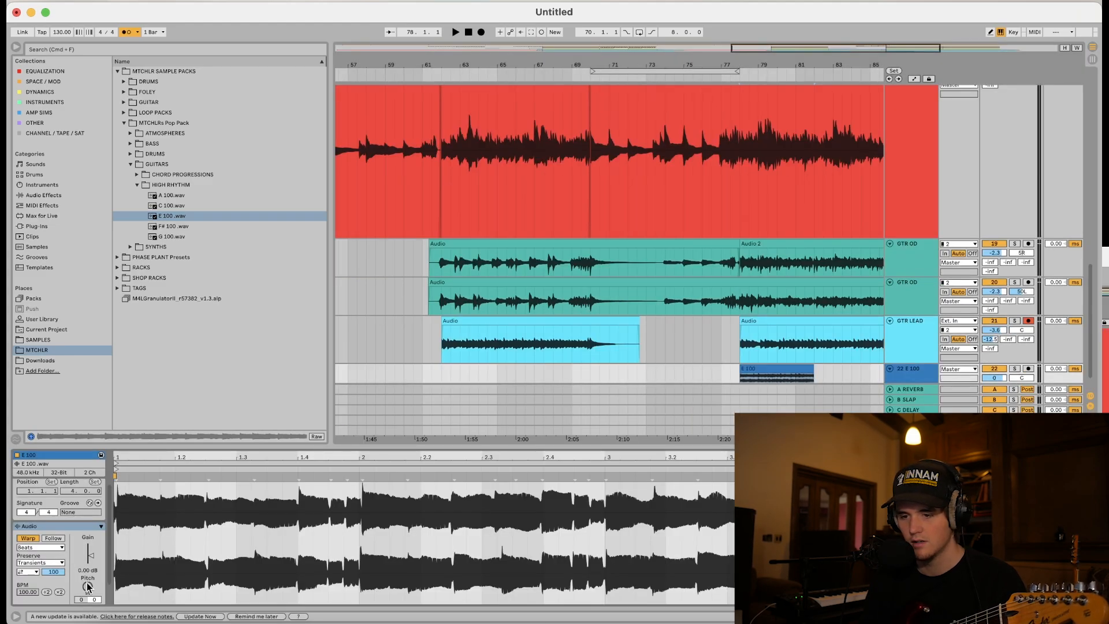
pyautogui.click(29, 548)
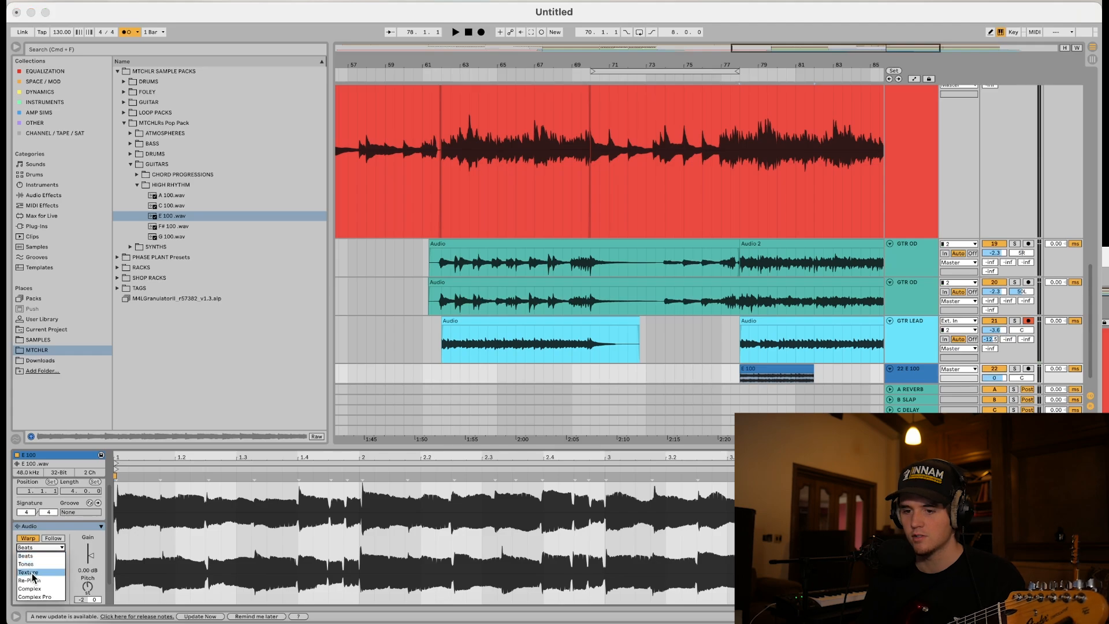
pyautogui.click(29, 596)
pyautogui.press('space')
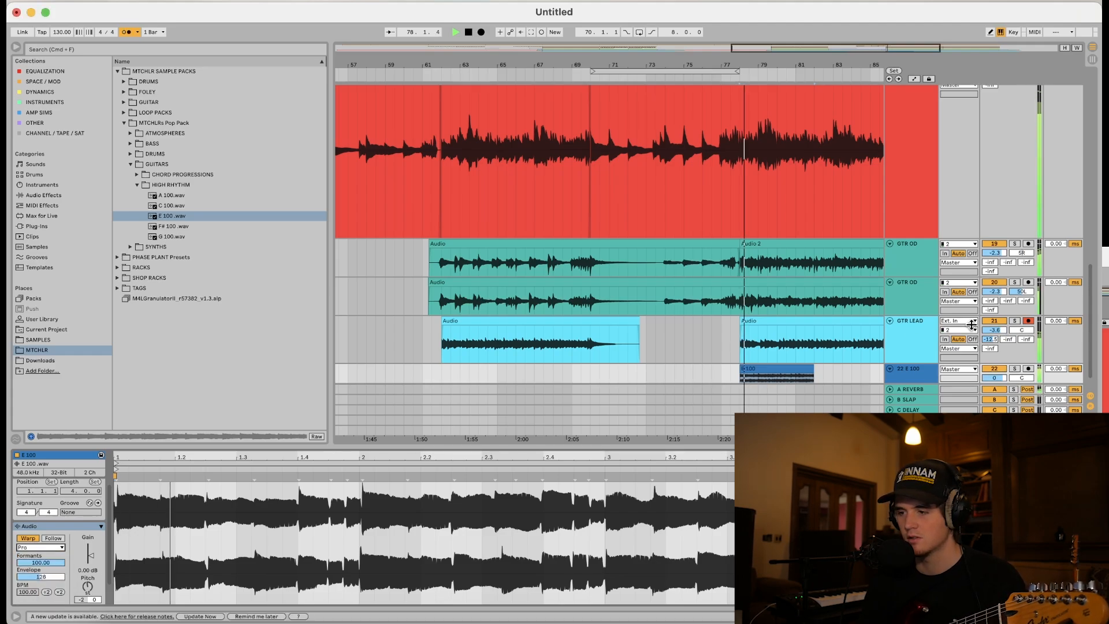
# Enlarge the E 100 track and duplicate its clip across the final chorus up to bar 94
pyautogui.scroll(-1, 940, 359)
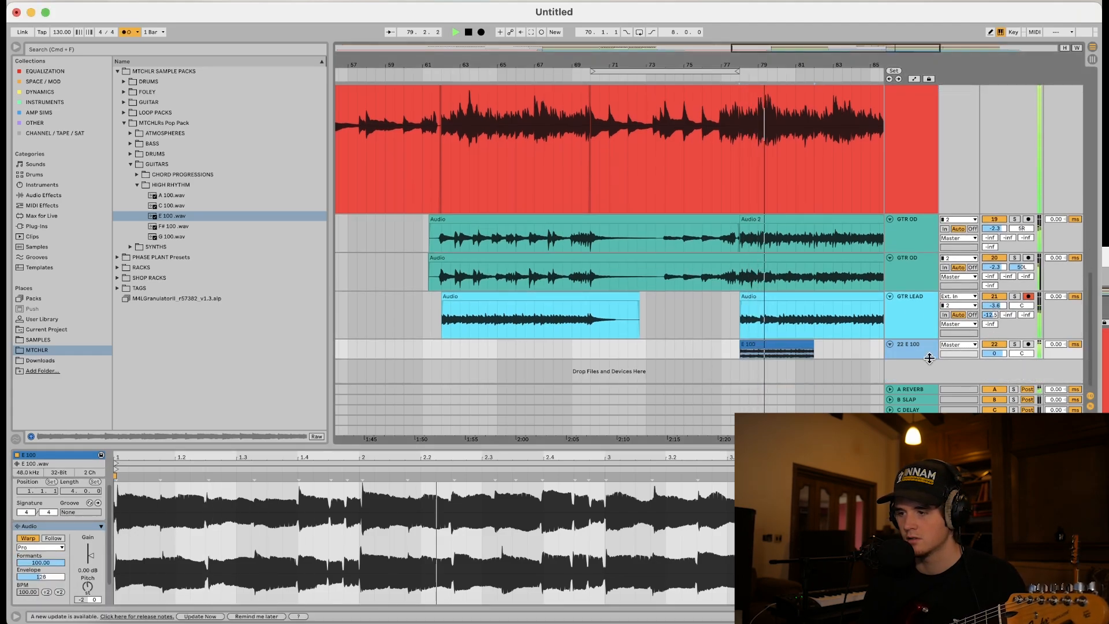
pyautogui.moveTo(930, 359); pyautogui.dragTo(993, 383)
pyautogui.click(799, 344)
pyautogui.press('super+d')
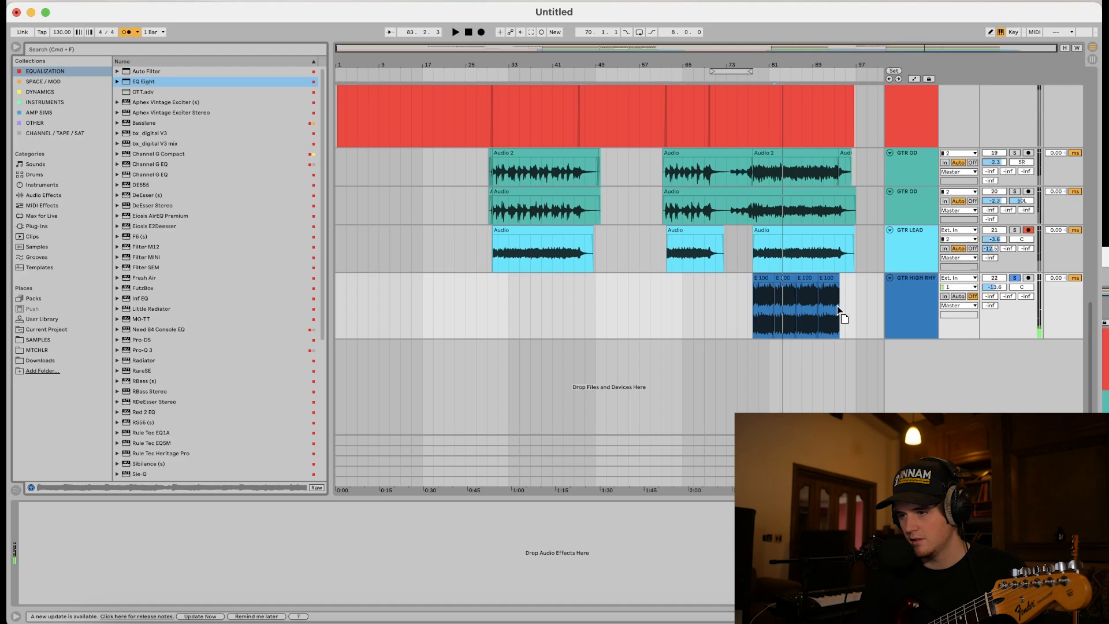
# Add an EQ Eight to GTR HIGH RHY with a low cut at about 88 Hz and a 4.34 dB boost at 3.23 kHz
pyautogui.moveTo(837, 306); pyautogui.dragTo(838, 309)
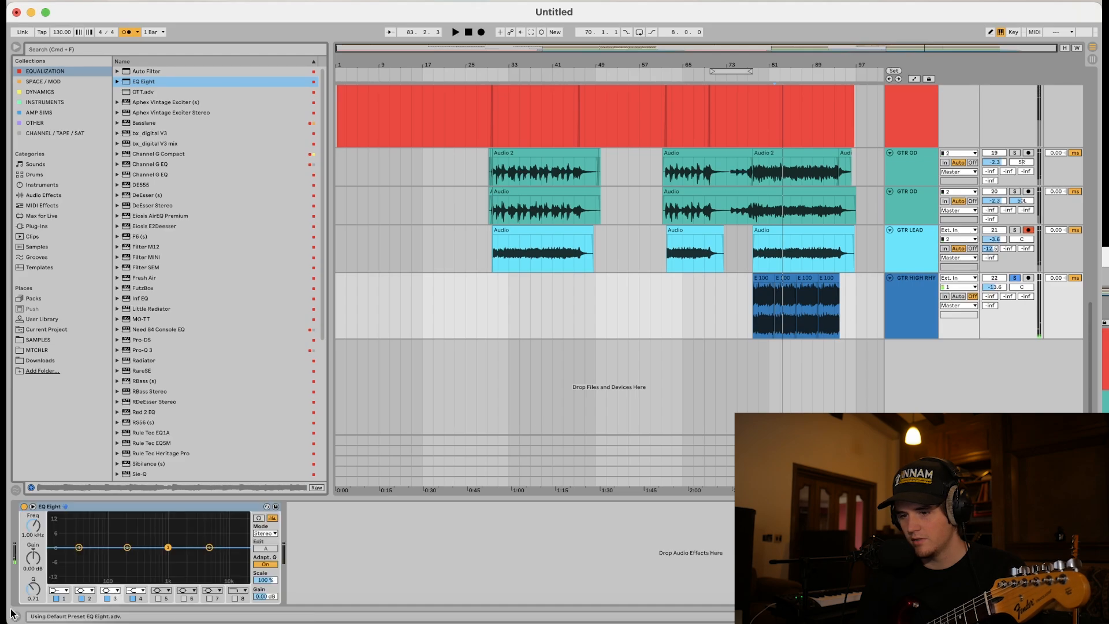
pyautogui.click(66, 590)
pyautogui.click(63, 534)
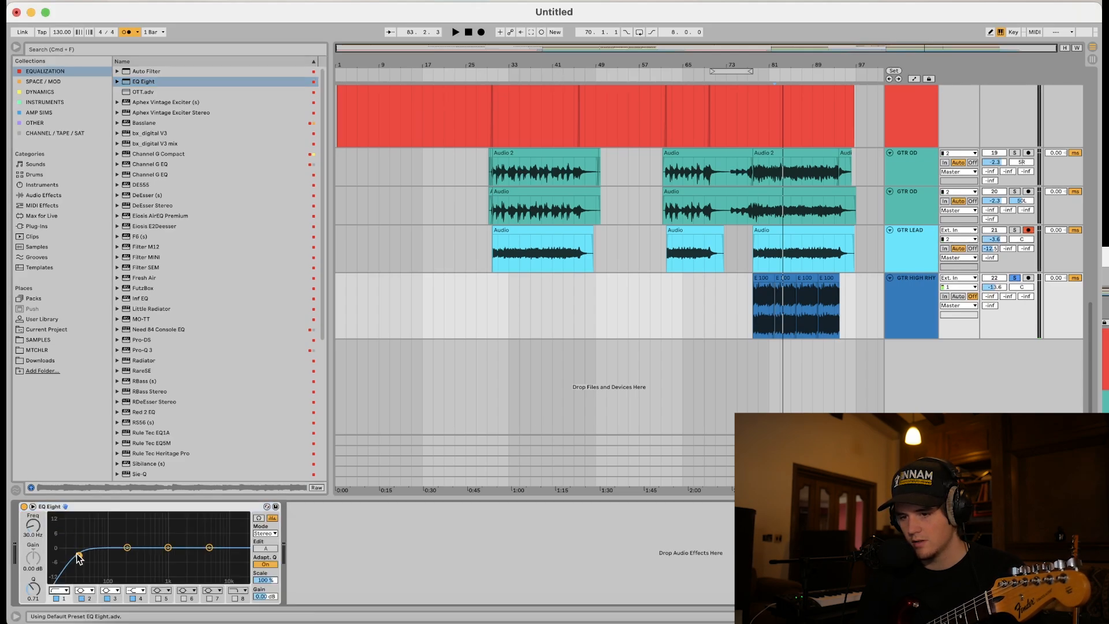
pyautogui.press('space')
pyautogui.moveTo(78, 555); pyautogui.dragTo(107, 563)
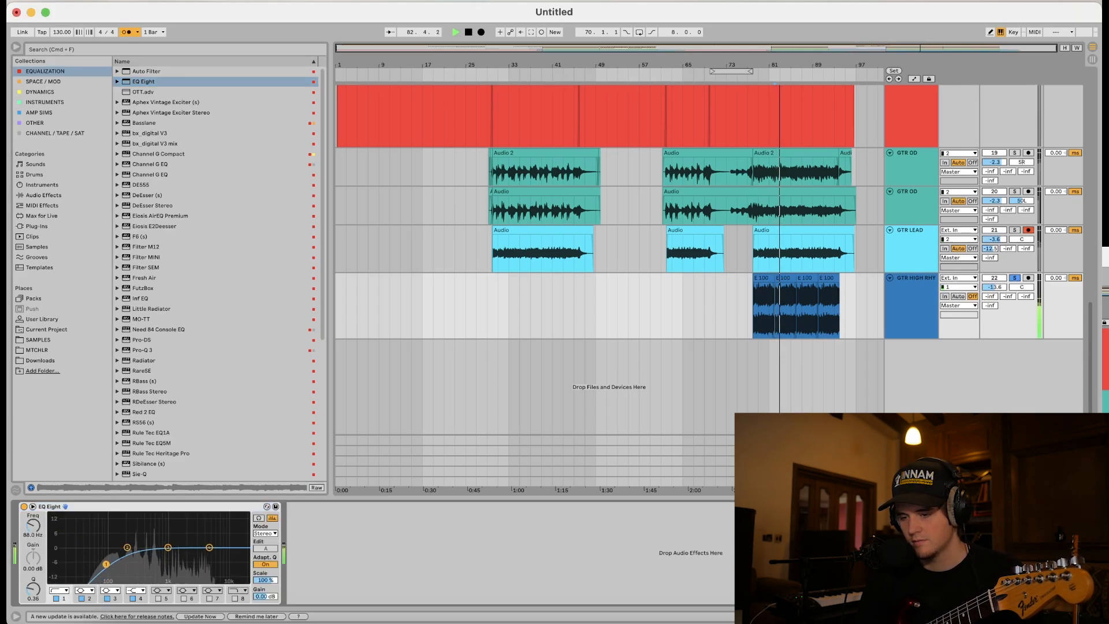
pyautogui.moveTo(168, 547); pyautogui.dragTo(198, 538)
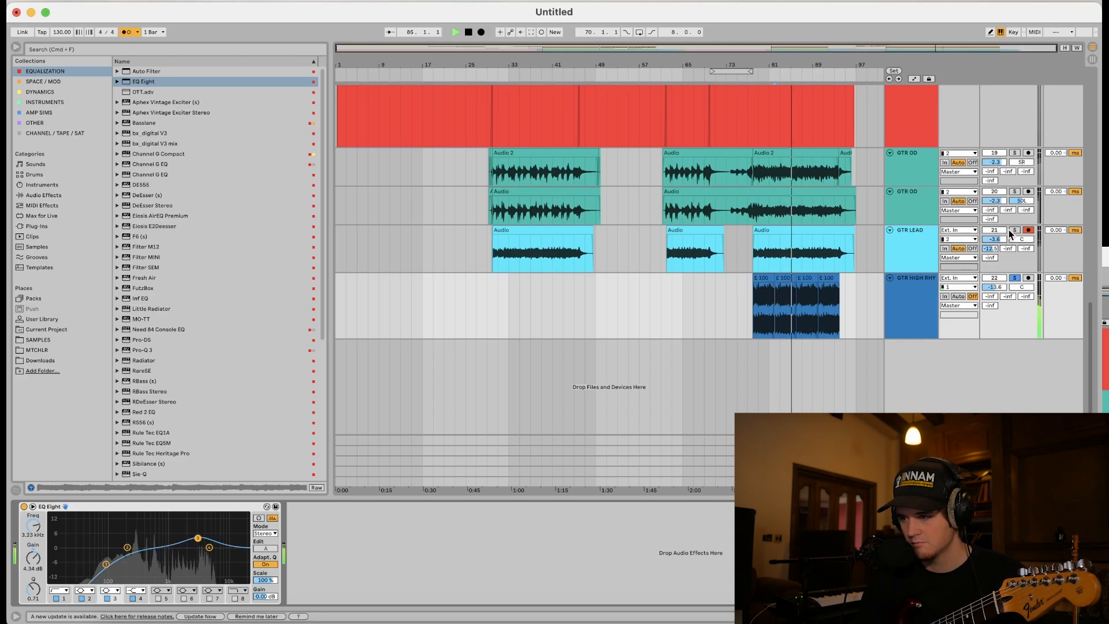
# Solo the two GTR OD tracks and fold the DRUMS group
pyautogui.click(1014, 191)
pyautogui.click(1014, 152)
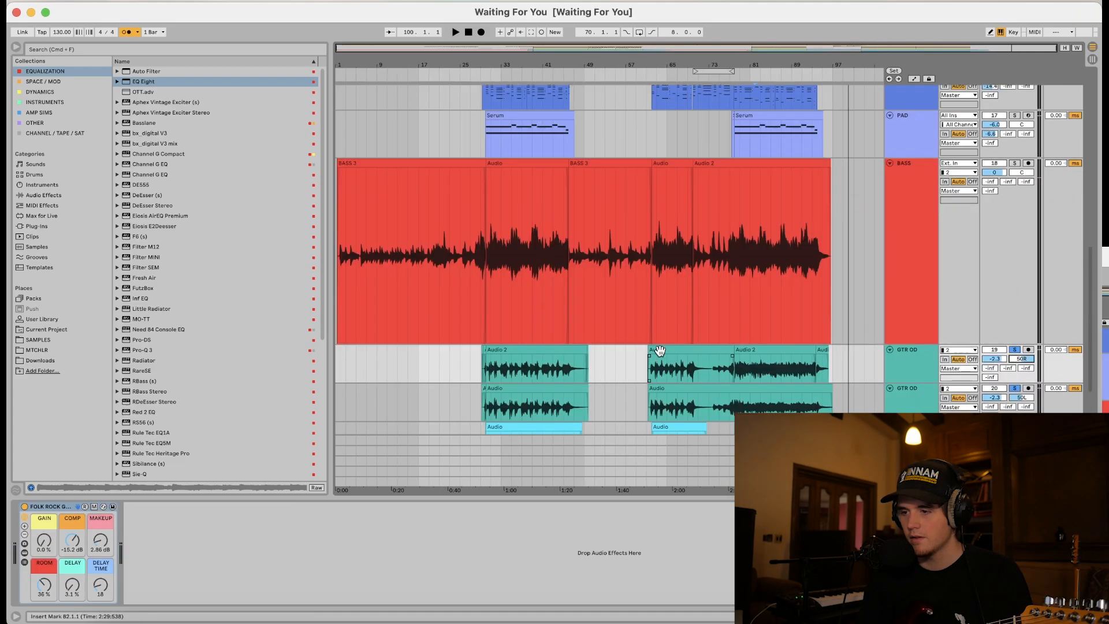
pyautogui.scroll(15, 660, 350)
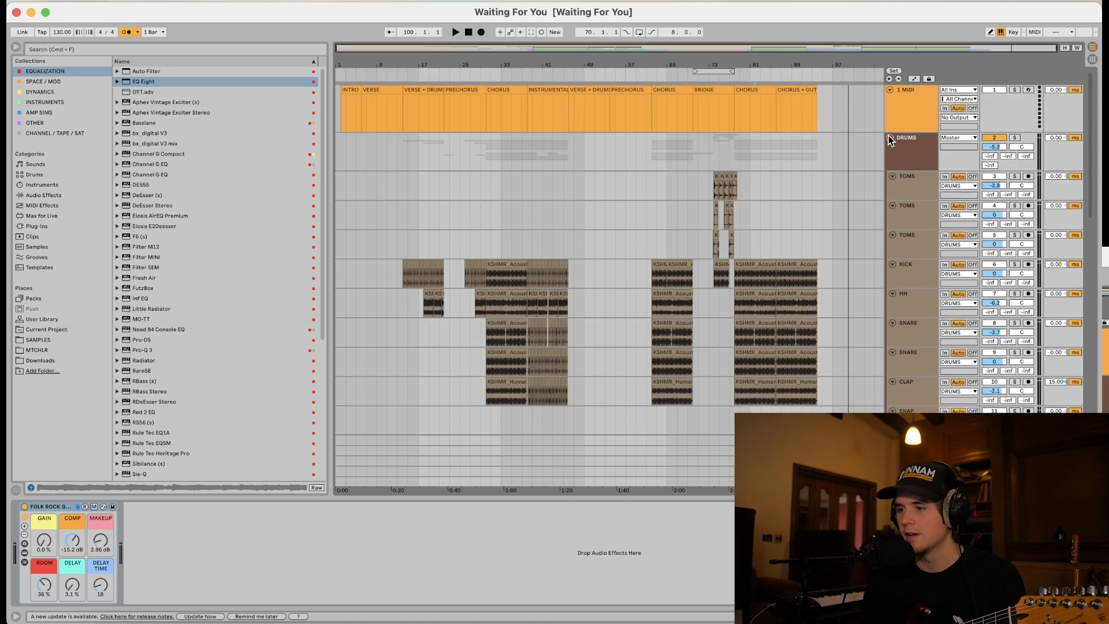
pyautogui.click(889, 137)
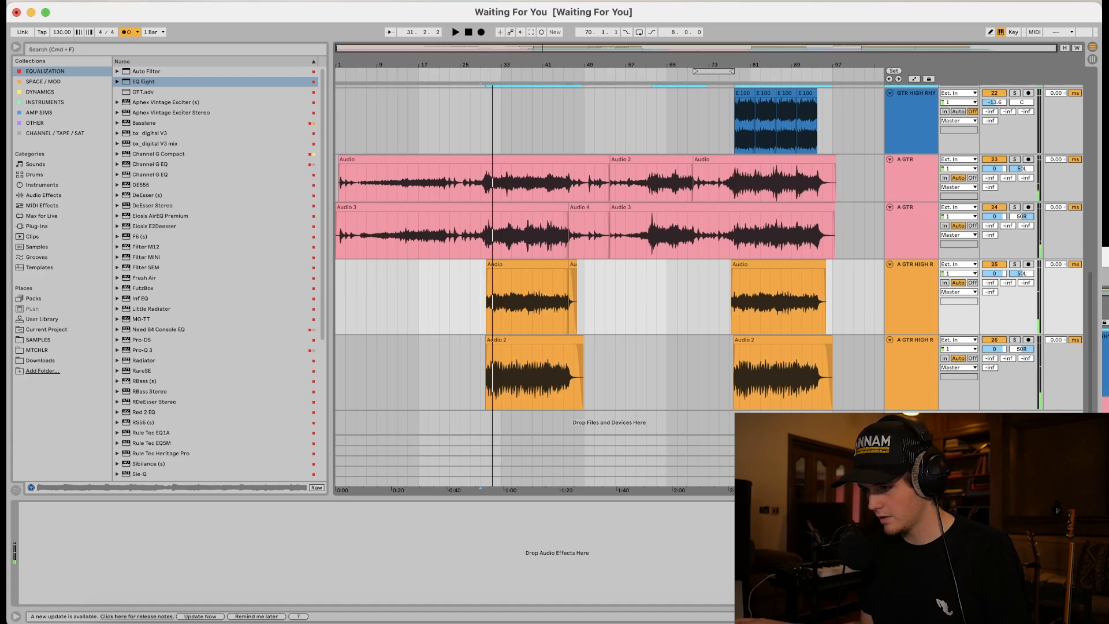
# Select all the guitar tracks and lower their volumes together during playback, bringing the acoustic guitar tracks to -3.8 dB
pyautogui.click(910, 471)
pyautogui.click(911, 482)
pyautogui.click(890, 481)
pyautogui.click(902, 363)
pyautogui.press('super+a')
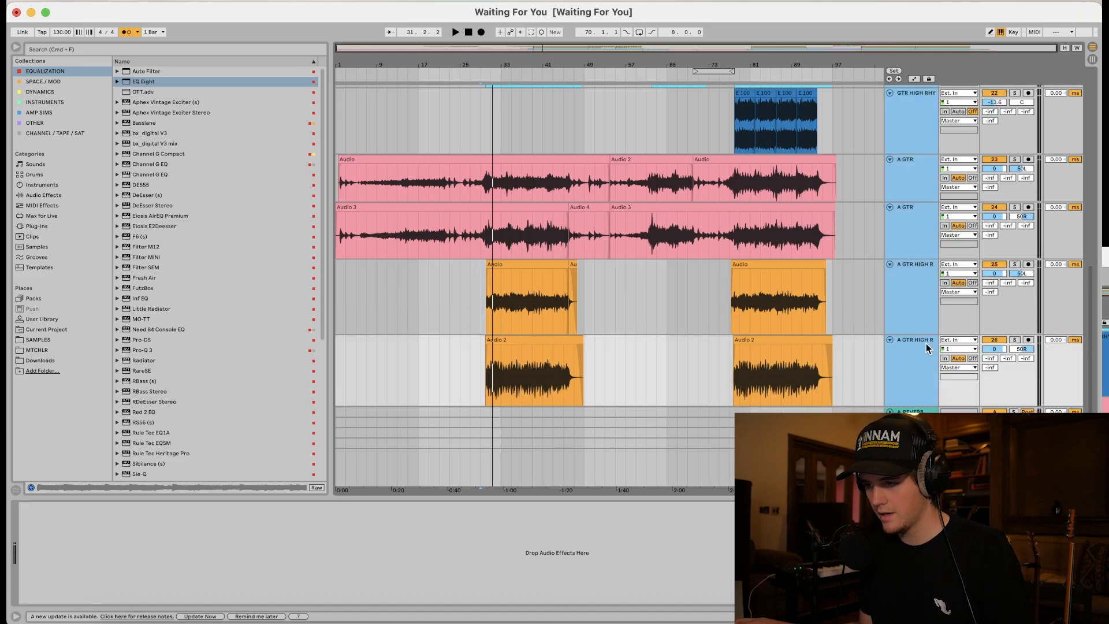
pyautogui.moveTo(992, 349); pyautogui.dragTo(992, 361)
pyautogui.press('space')
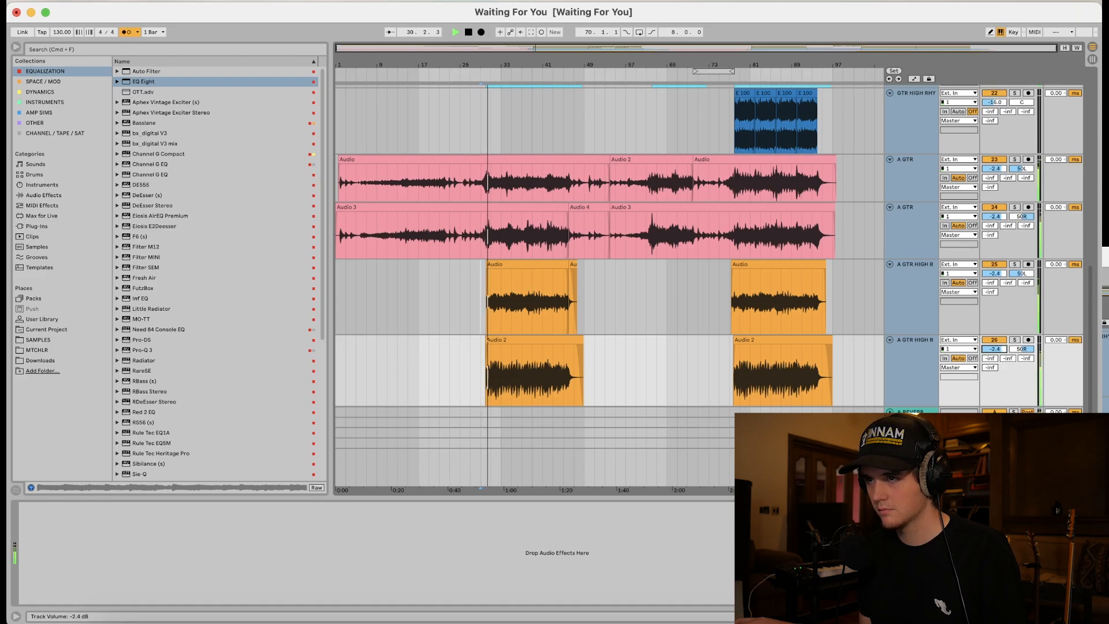
pyautogui.moveTo(992, 349); pyautogui.dragTo(990, 366)
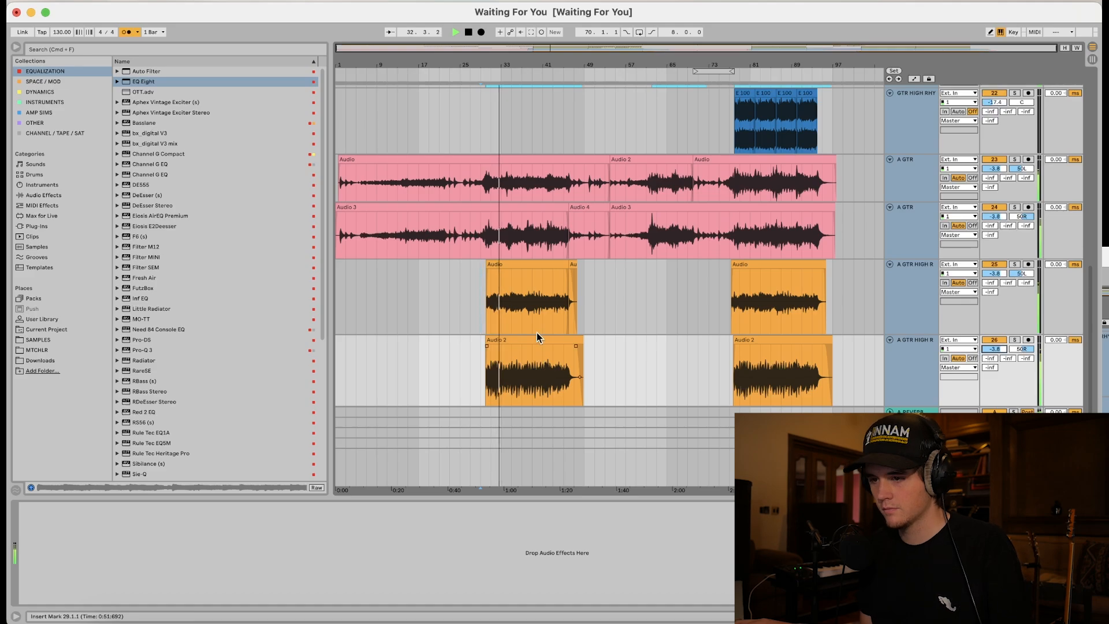
# Select both A GTR HIGH R tracks and lower their volume to -8.3 dB while playing from 65.1.1
pyautogui.scroll(10, 537, 337)
pyautogui.scroll(-8, 577, 341)
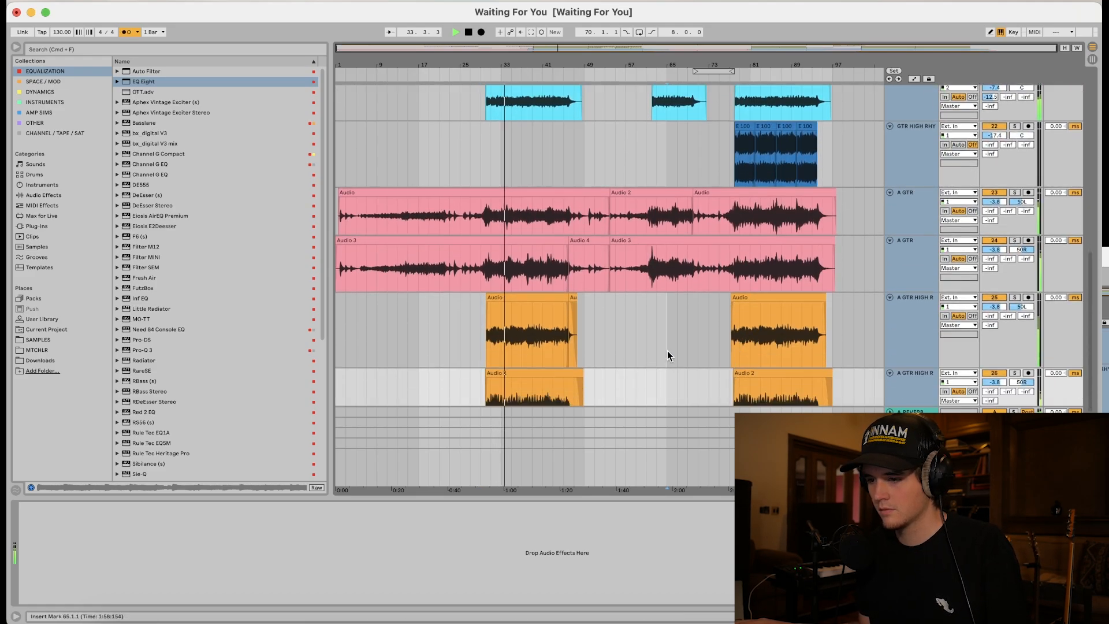
pyautogui.click(667, 355)
pyautogui.scroll(-3, 670, 353)
pyautogui.press('space')
pyautogui.click(892, 296)
pyautogui.click(908, 369)
pyautogui.keyDown('shift'); pyautogui.click(921, 290); pyautogui.keyUp('shift')
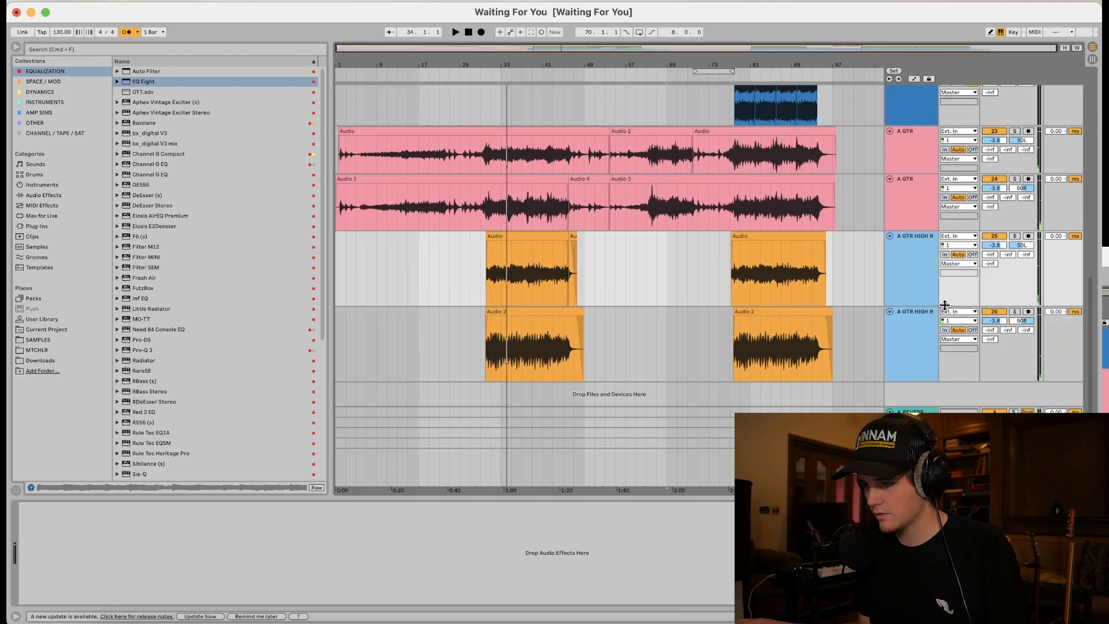
pyautogui.press('space')
pyautogui.moveTo(994, 321); pyautogui.dragTo(993, 347)
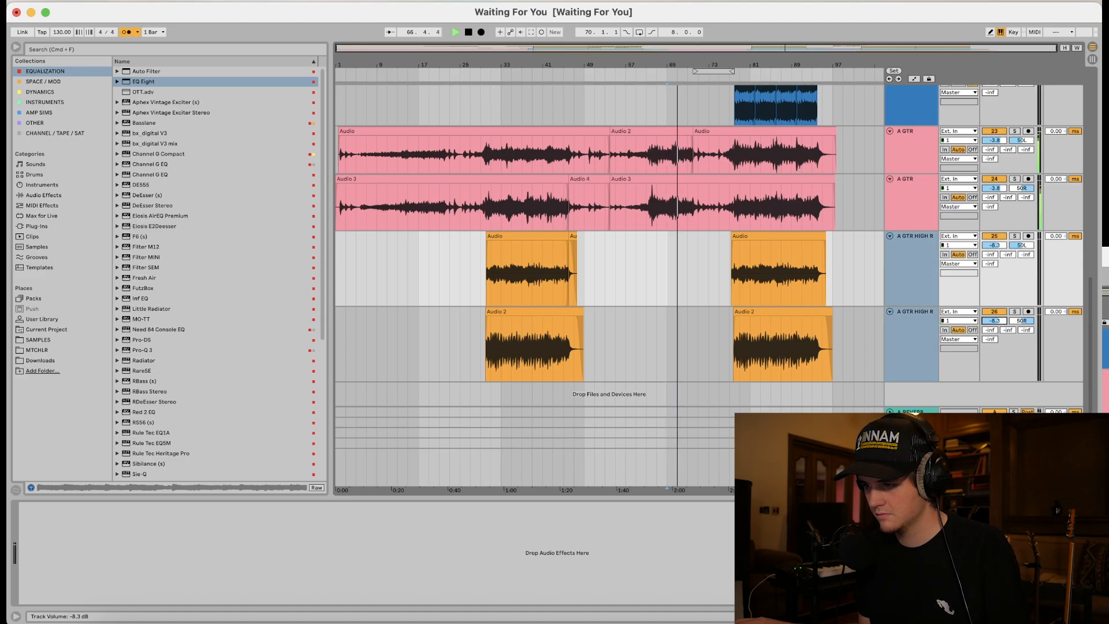
# Solo both GTR OD tracks with their A-REVERB sends at -8.0 dB, and solo GTR LEAD with its volume at -9.1 dB
pyautogui.scroll(5, 982, 265)
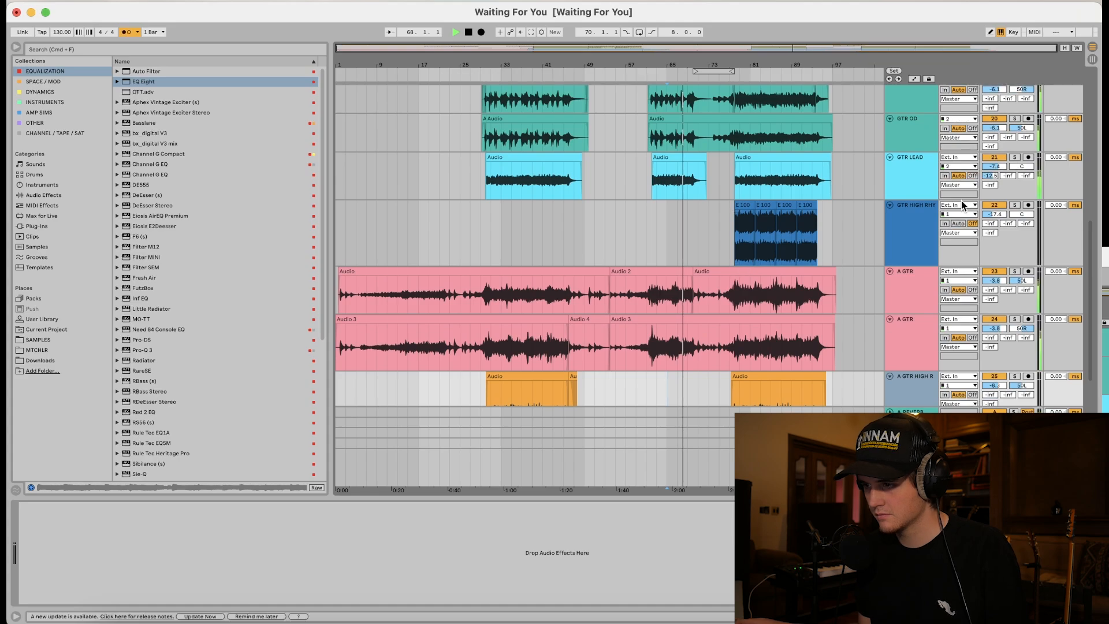
pyautogui.scroll(3, 960, 199)
pyautogui.click(905, 196)
pyautogui.keyDown('shift'); pyautogui.click(905, 214); pyautogui.keyUp('shift')
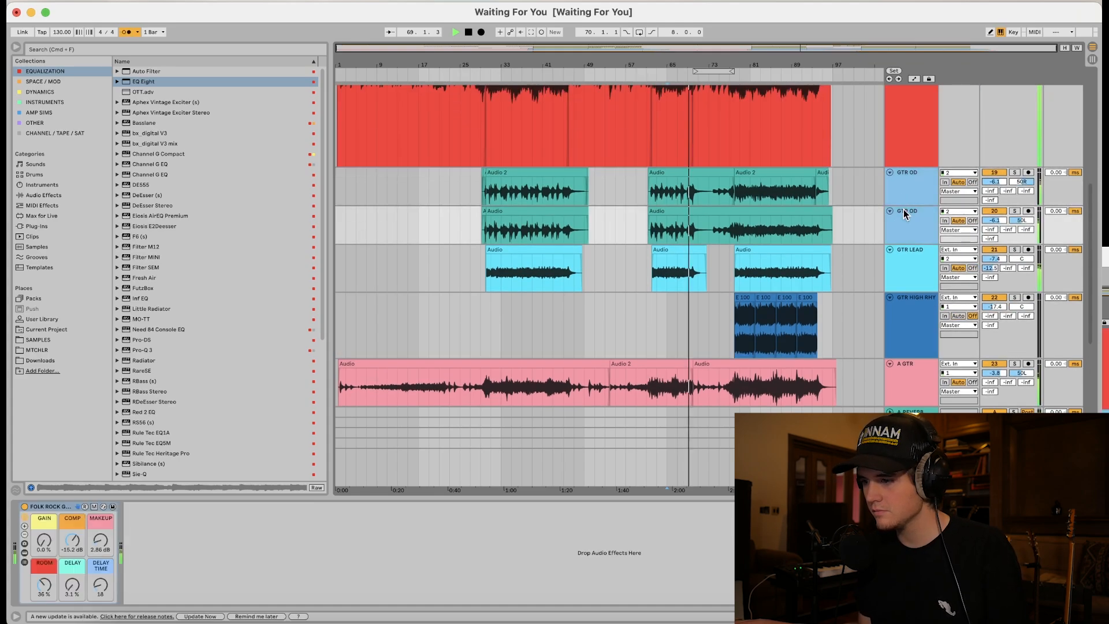
pyautogui.click(1015, 212)
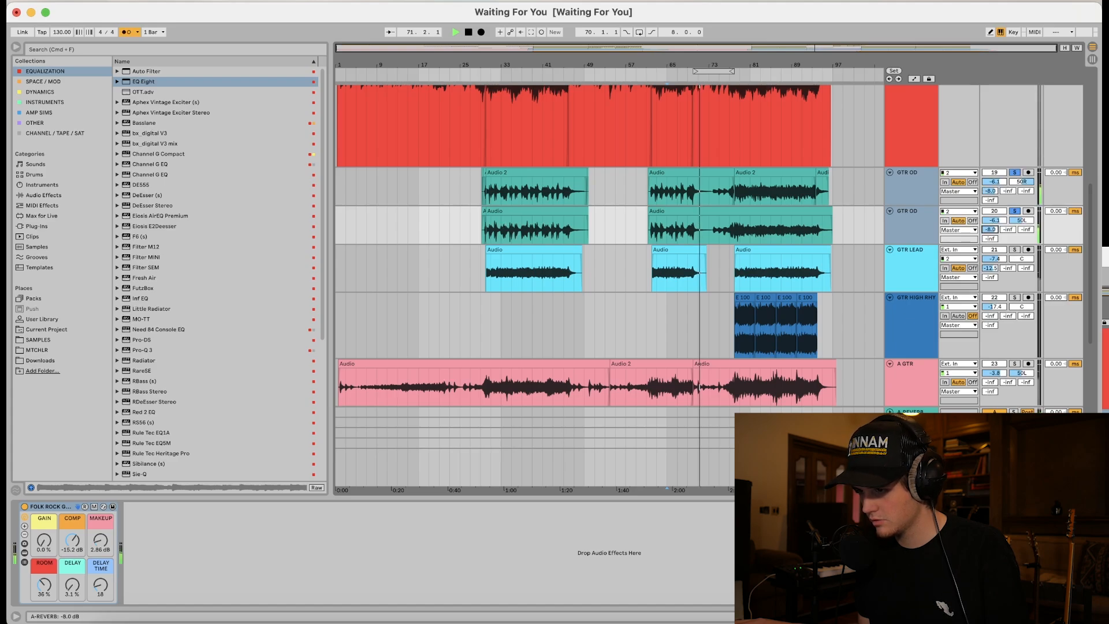
pyautogui.click(1013, 250)
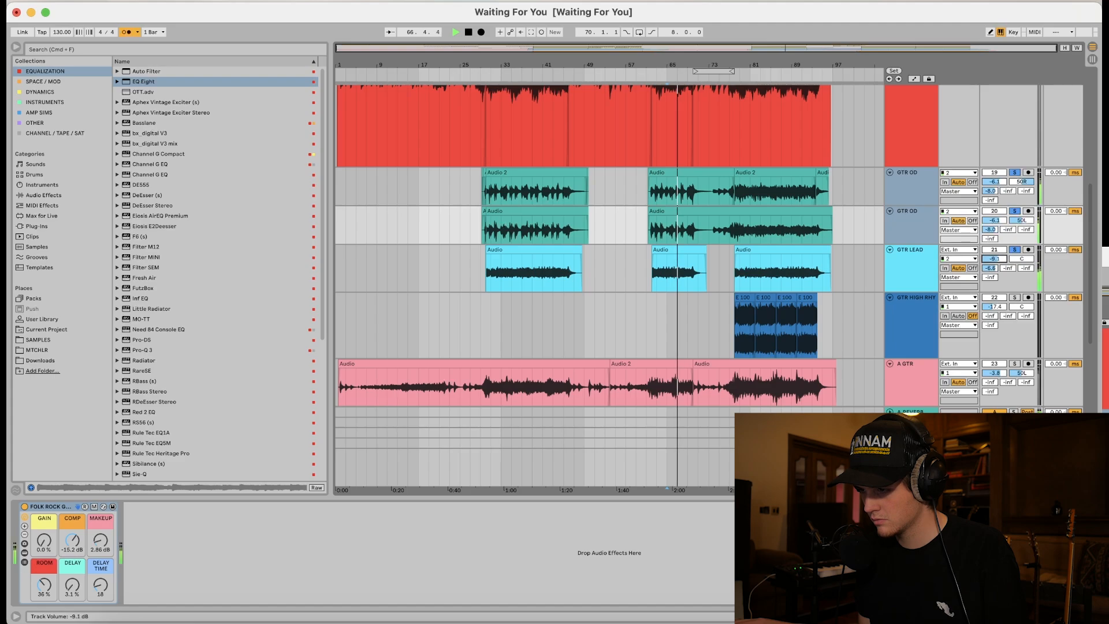
# Solo the GTR HIGH RHY track and lower its volume to -19.2 dB while playing from 78.1.1
pyautogui.click(1014, 296)
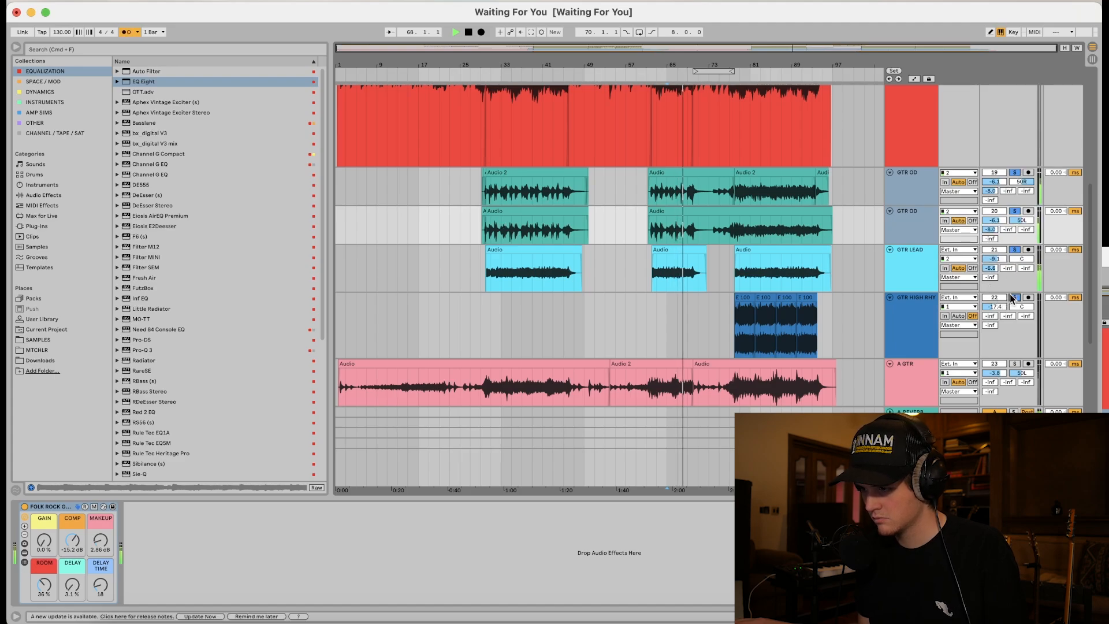
pyautogui.click(728, 348)
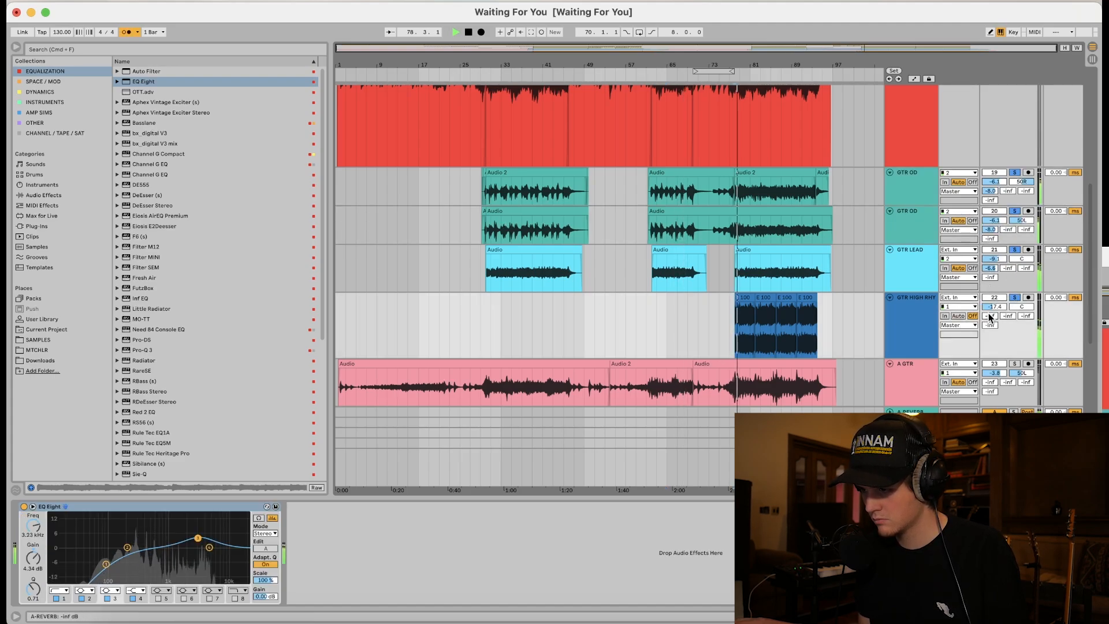
pyautogui.moveTo(993, 307); pyautogui.dragTo(993, 305)
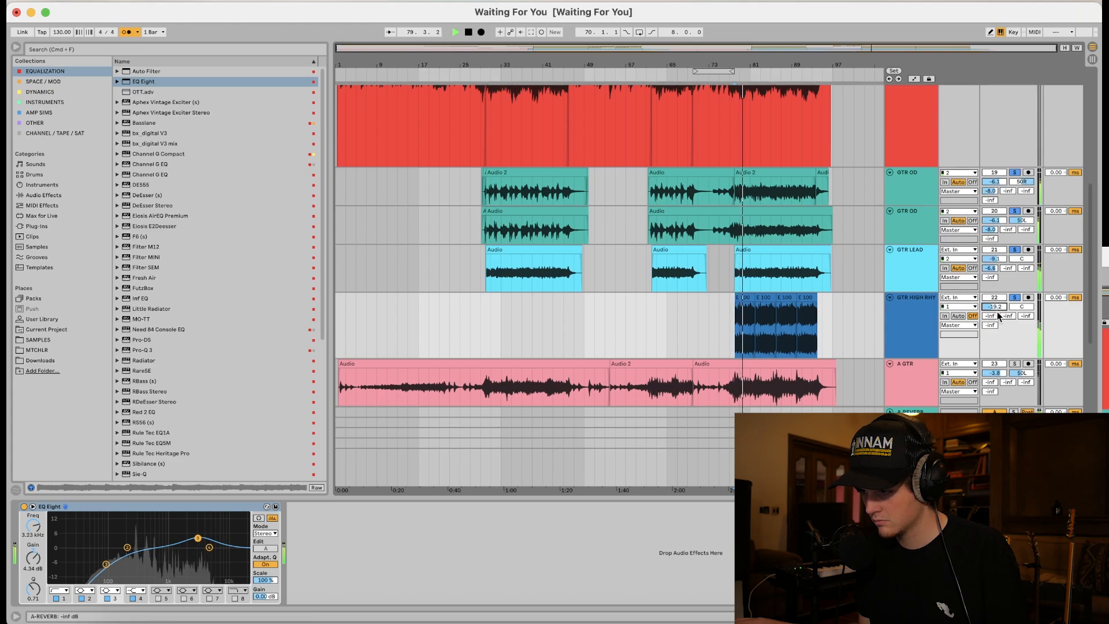
pyautogui.press('space')
# Set the D-REAR BUS sends of the tracks from PIANO through the last A GTR HIGH R to -11.6 dB, and GTR HIGH RHY's to -20.0 dB
pyautogui.scroll(5, 905, 197)
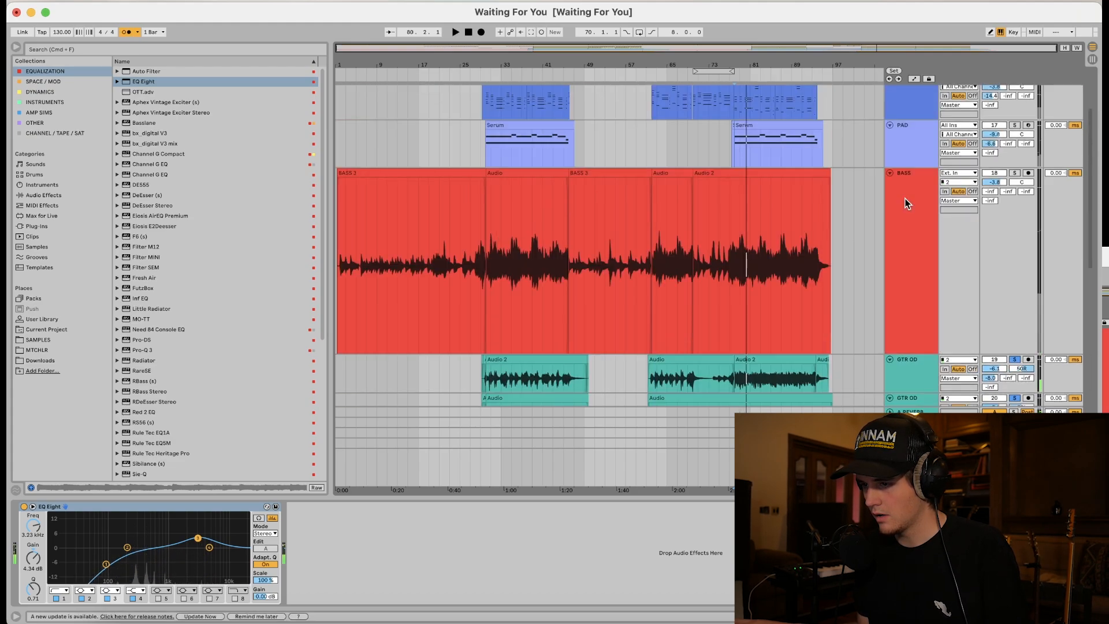
pyautogui.scroll(2, 905, 206)
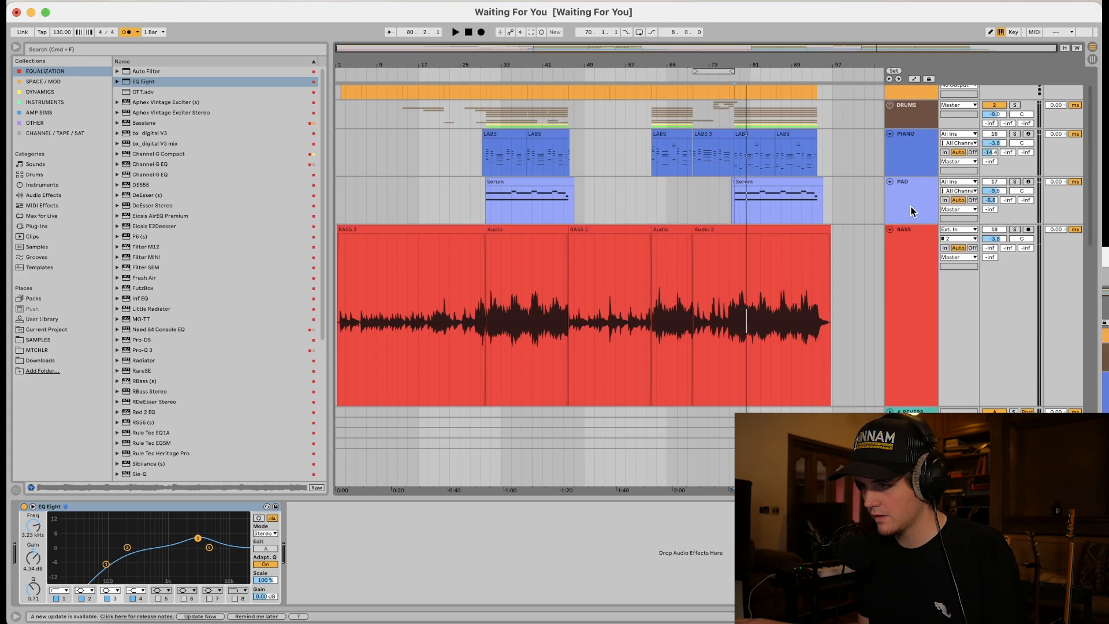
pyautogui.click(910, 208)
pyautogui.click(903, 165)
pyautogui.scroll(-2, 904, 182)
pyautogui.scroll(-10, 905, 187)
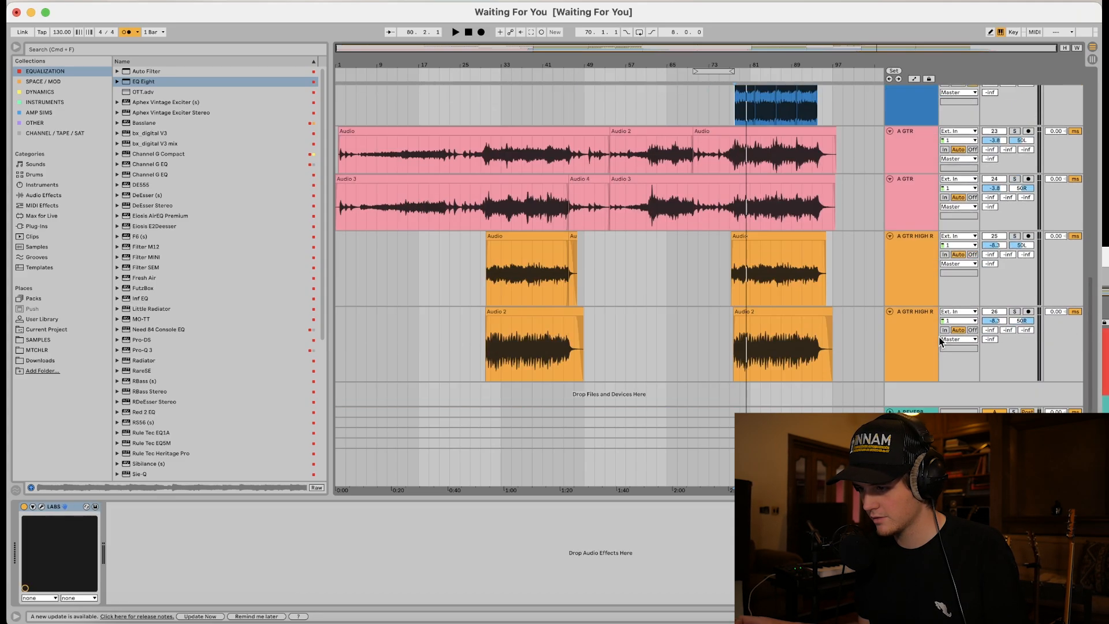
pyautogui.click(926, 345)
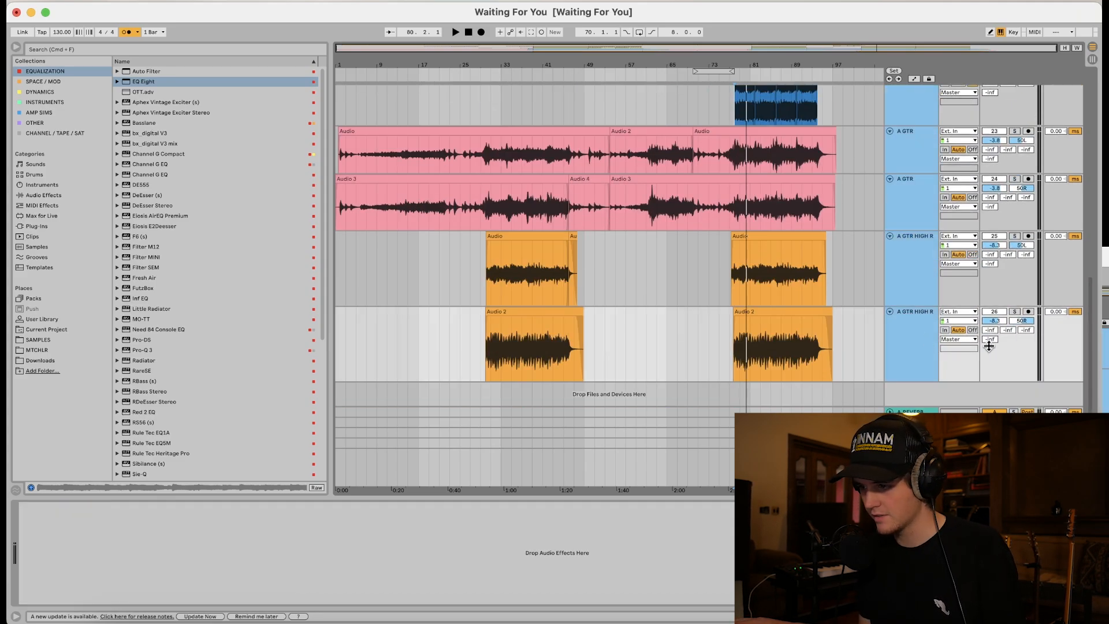
pyautogui.moveTo(988, 341)
pyautogui.mouseDown()
pyautogui.moveTo(989, 324)
pyautogui.moveTo(989, 336)
pyautogui.mouseUp()
pyautogui.press('space')
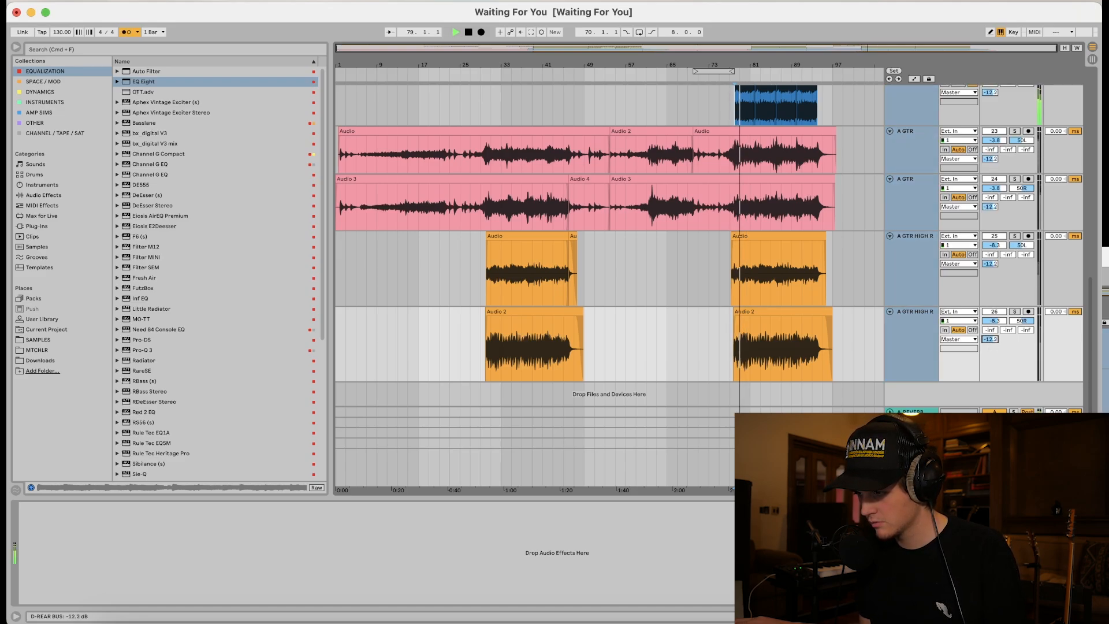
pyautogui.click(853, 354)
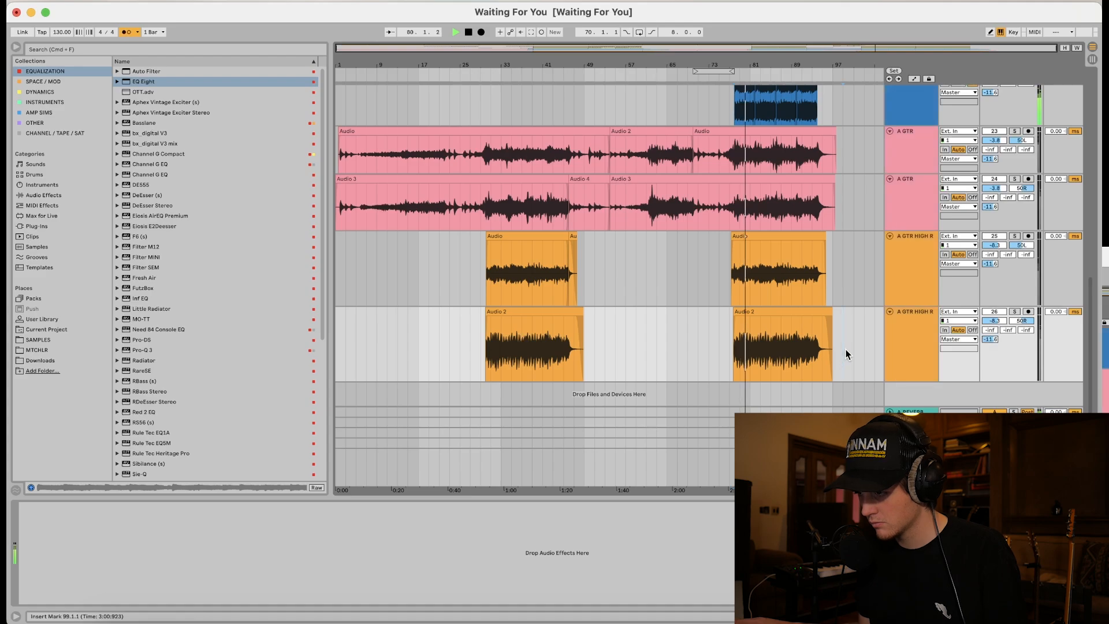
pyautogui.scroll(3, 851, 355)
pyautogui.scroll(3, 849, 354)
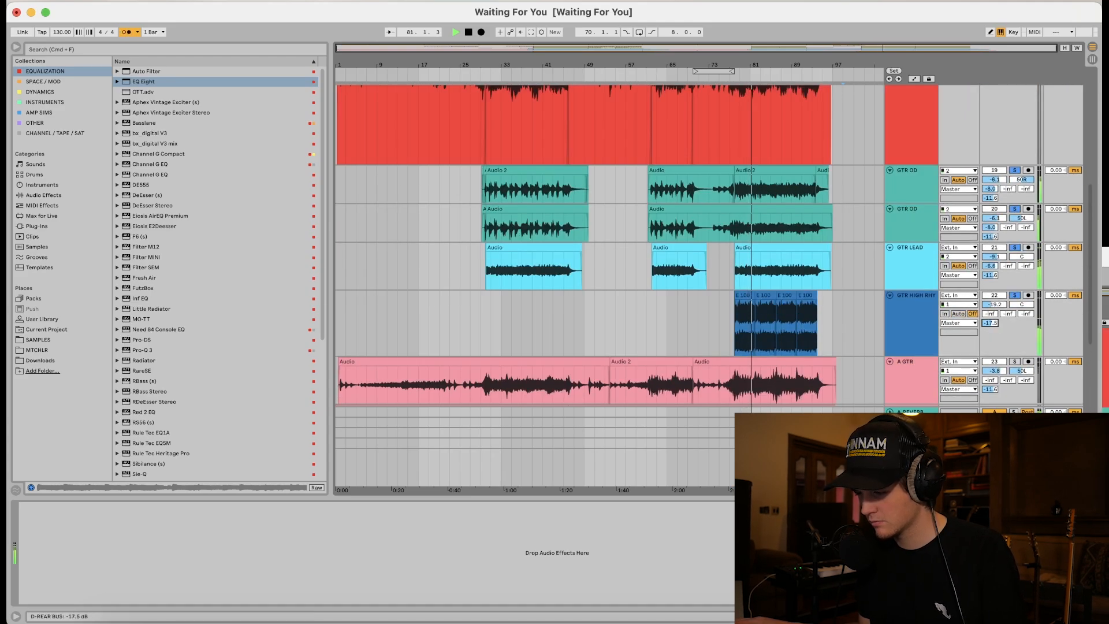
# Raise the make up gain of the Red 3 Compressor on the D-REAR BUS return while playing from 78.1.1, closing the plug-in window
pyautogui.click(911, 443)
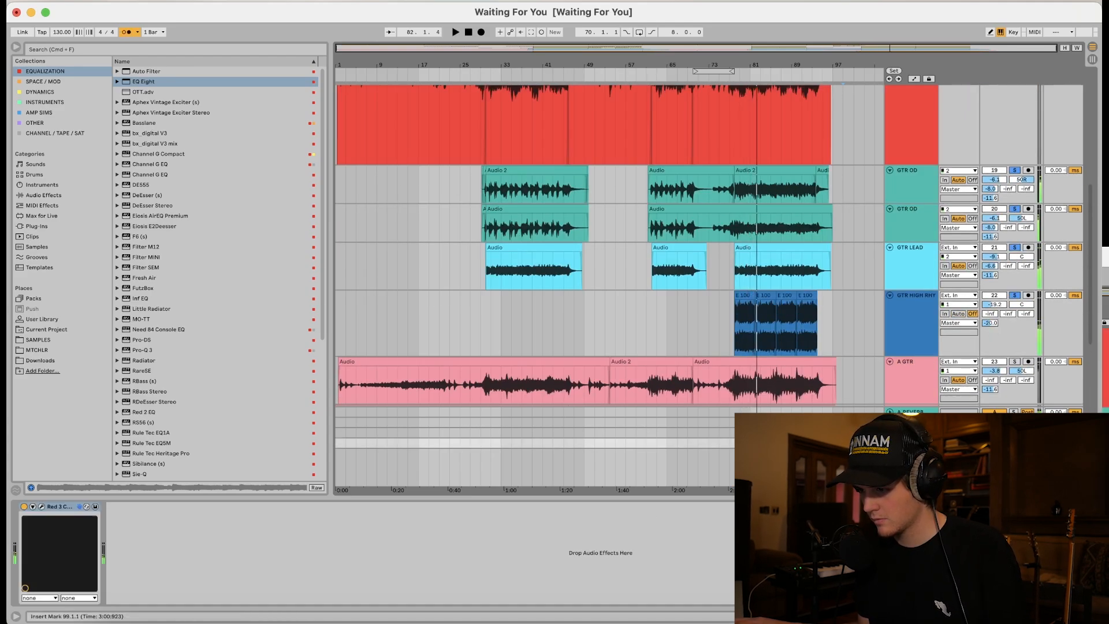
pyautogui.press('space')
pyautogui.click(41, 506)
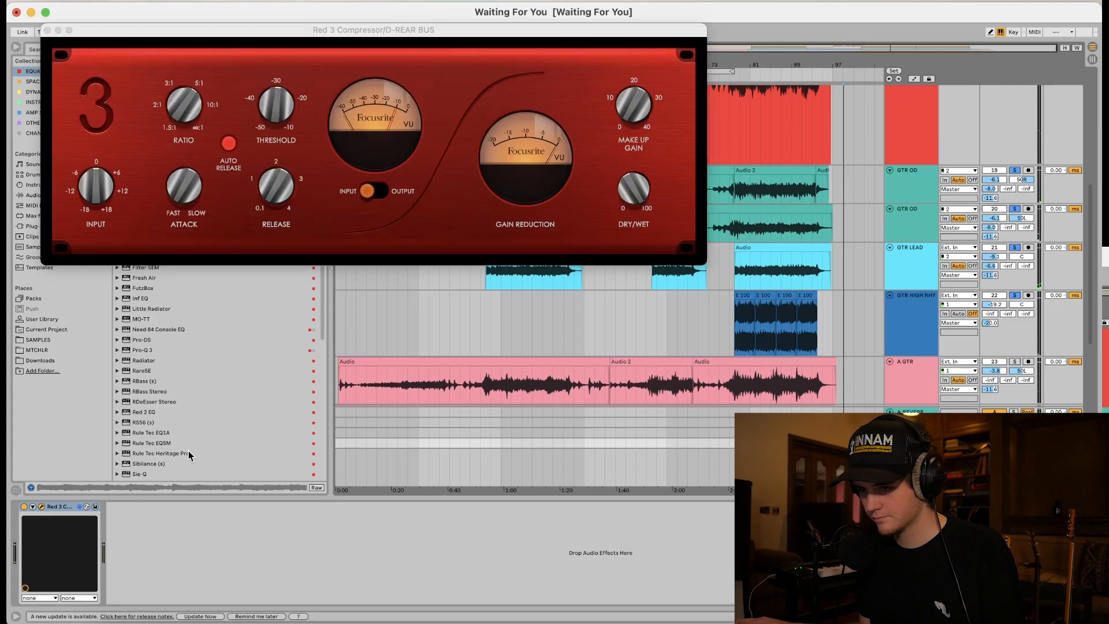
pyautogui.click(734, 345)
pyautogui.press('space')
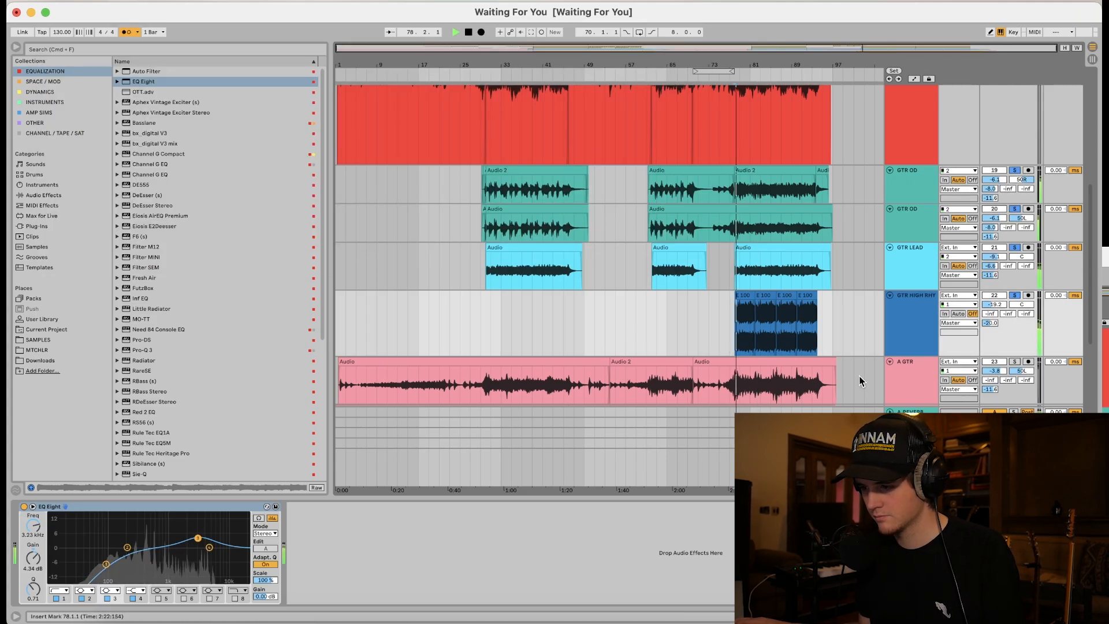
pyautogui.click(911, 443)
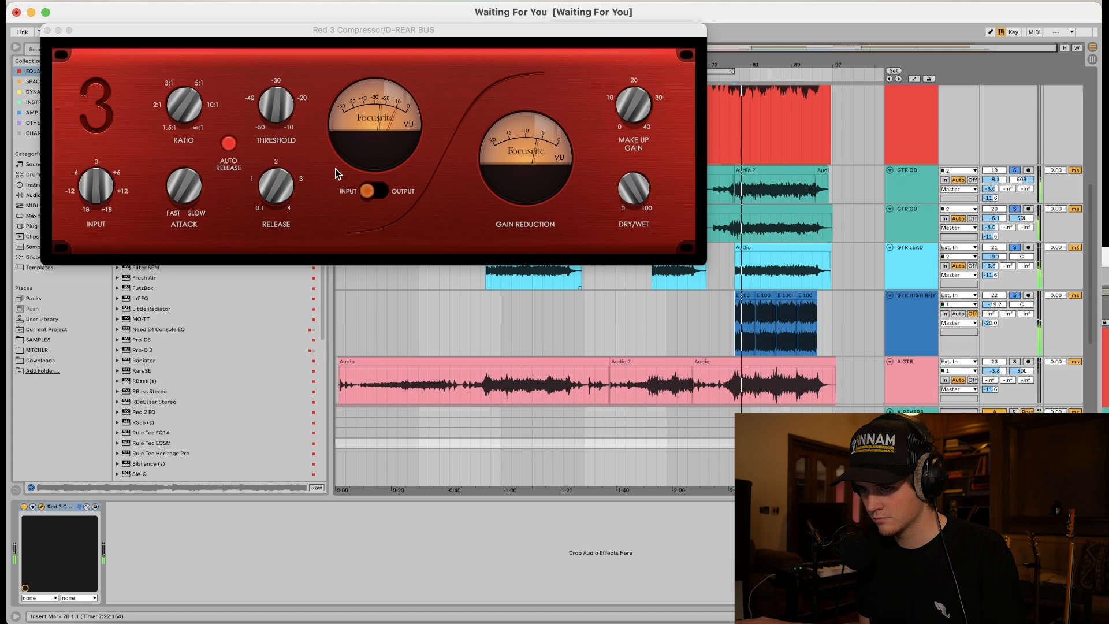
pyautogui.moveTo(642, 111); pyautogui.dragTo(636, 95)
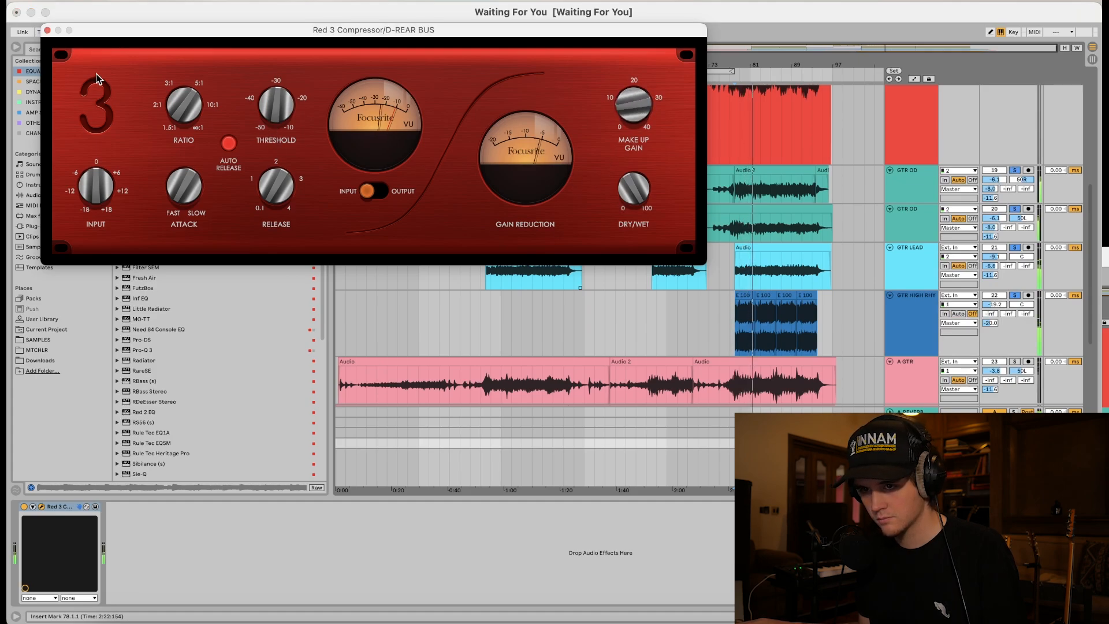
pyautogui.click(47, 31)
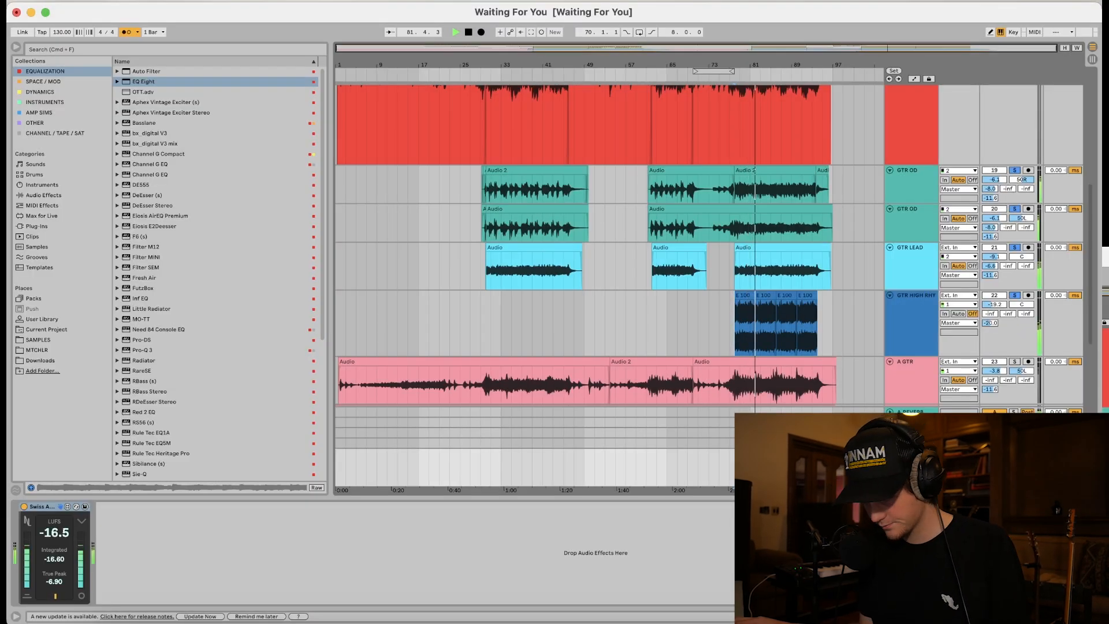
pyautogui.press('space')
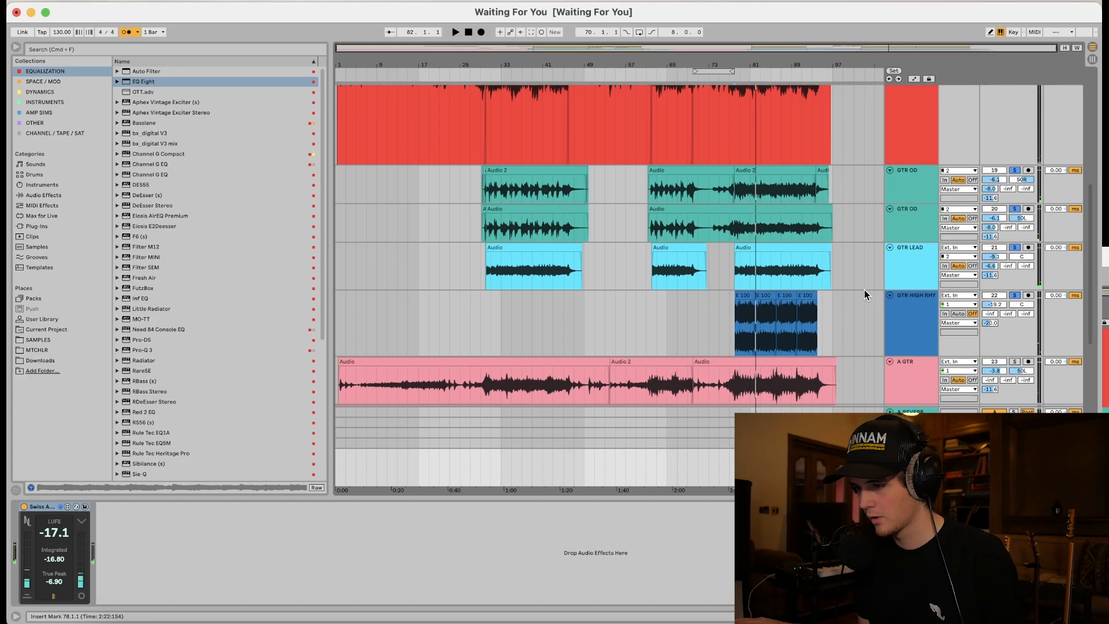
# Select the tracks from GTR OD through the last A GTR HIGH R, solo them together and play from 78.1.1
pyautogui.scroll(1, 889, 266)
pyautogui.click(919, 207)
pyautogui.scroll(-9, 917, 242)
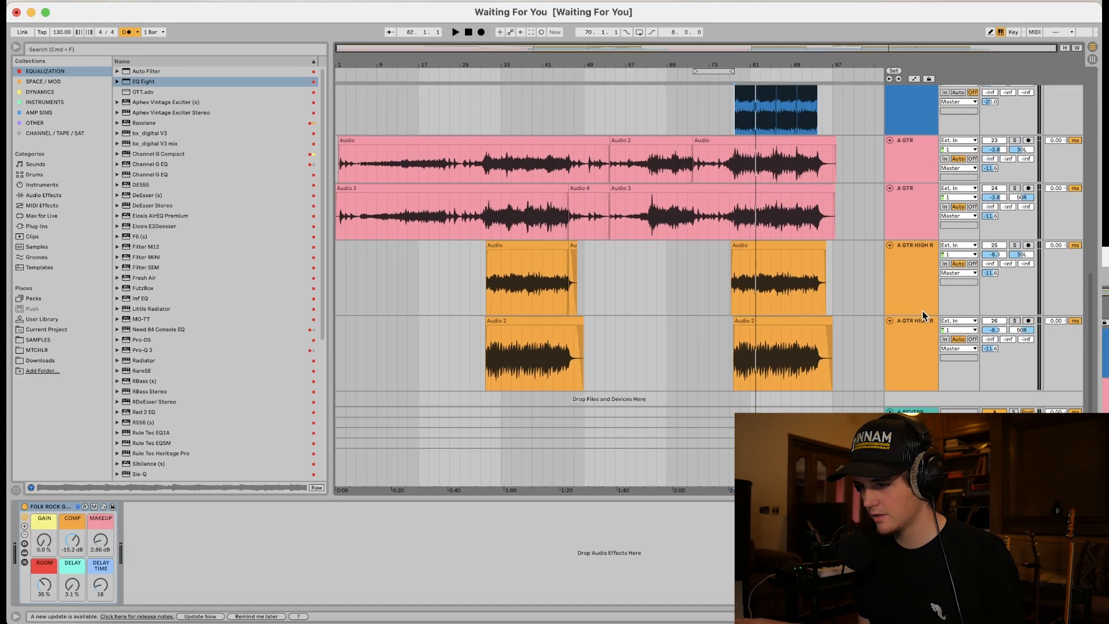
pyautogui.keyDown('shift'); pyautogui.click(923, 311); pyautogui.keyUp('shift')
pyautogui.click(1014, 321)
pyautogui.press('space')
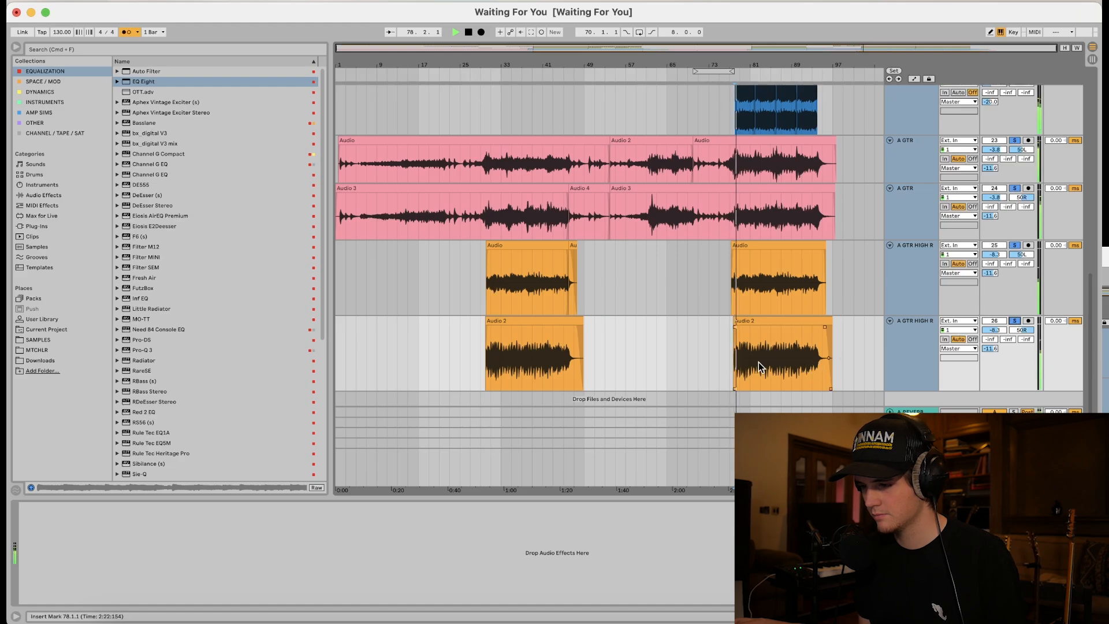
# Solo only the four acoustic guitar tracks, both A GTR and both A GTR HIGH R, while playing from 78.1.1
pyautogui.click(916, 338)
pyautogui.press('space')
pyautogui.scroll(3, 918, 300)
pyautogui.click(919, 241)
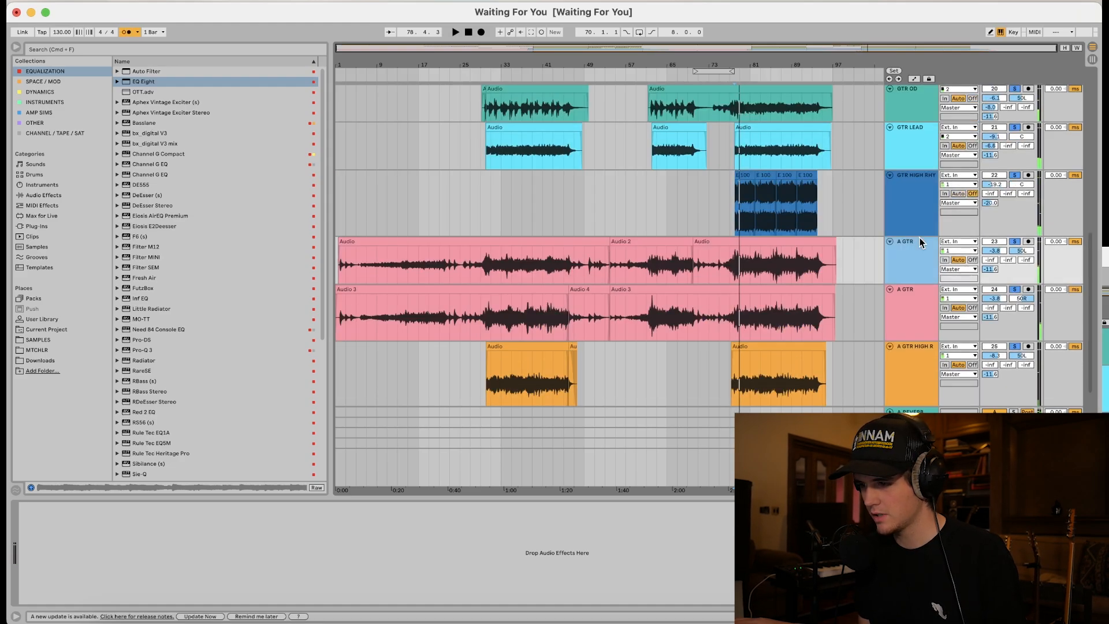
pyautogui.scroll(-2, 910, 318)
pyautogui.keyDown('shift'); pyautogui.click(914, 384); pyautogui.keyUp('shift')
pyautogui.press('space')
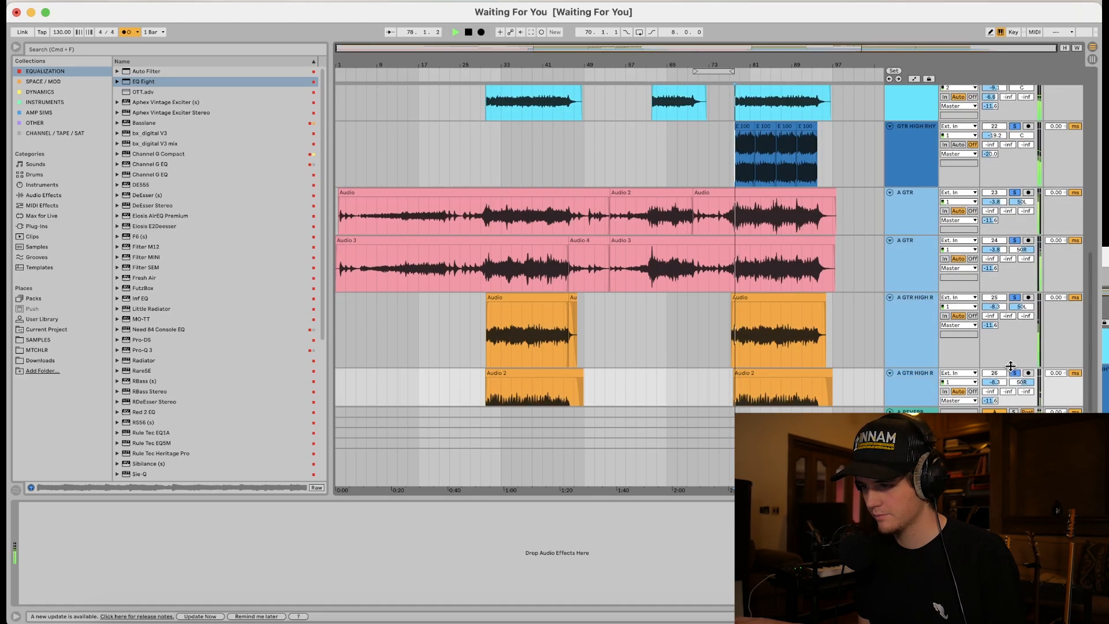
pyautogui.click(1014, 372)
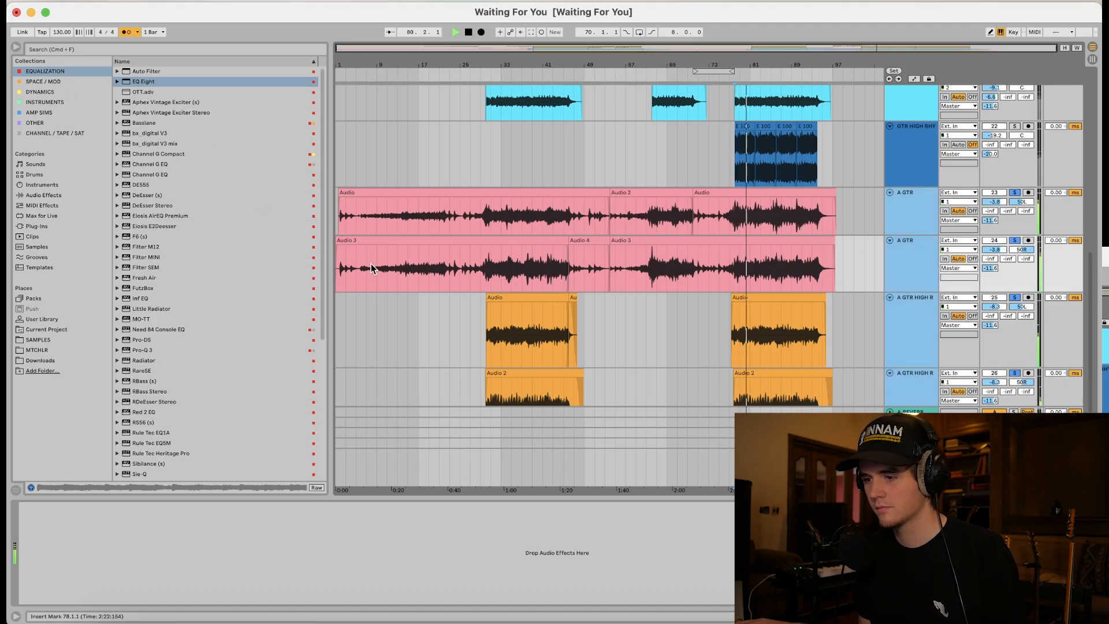
# Load Acoustic GTR Preamp.adg from the MTCHLR SHOP RACKS Acoustic Guitar folder onto the A GTR track
pyautogui.scroll(-2, 400, 263)
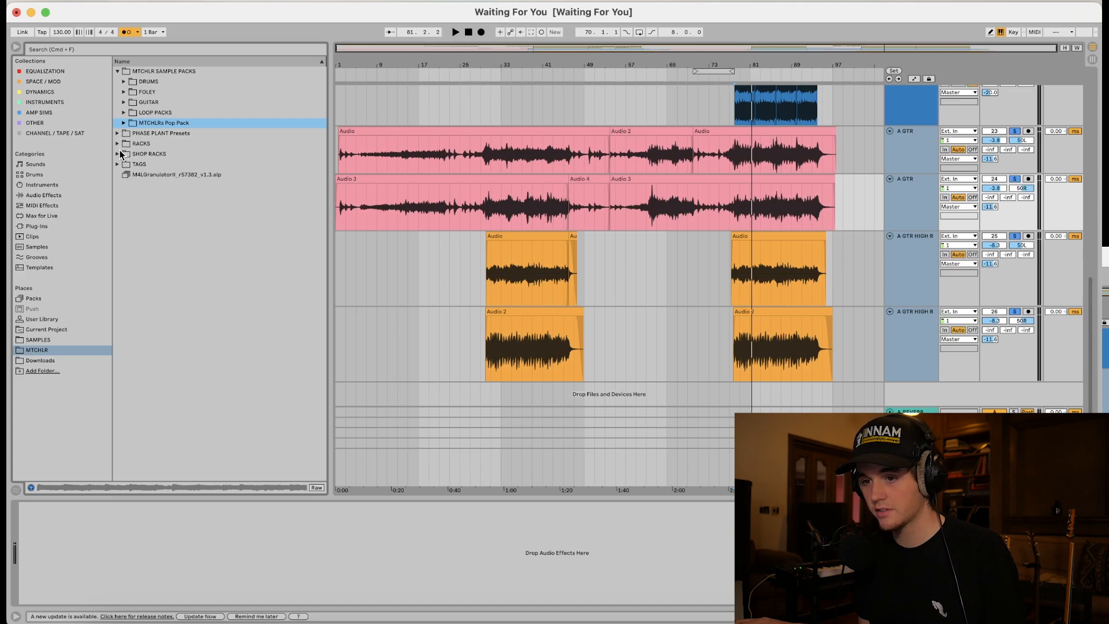
pyautogui.click(119, 154)
pyautogui.click(124, 114)
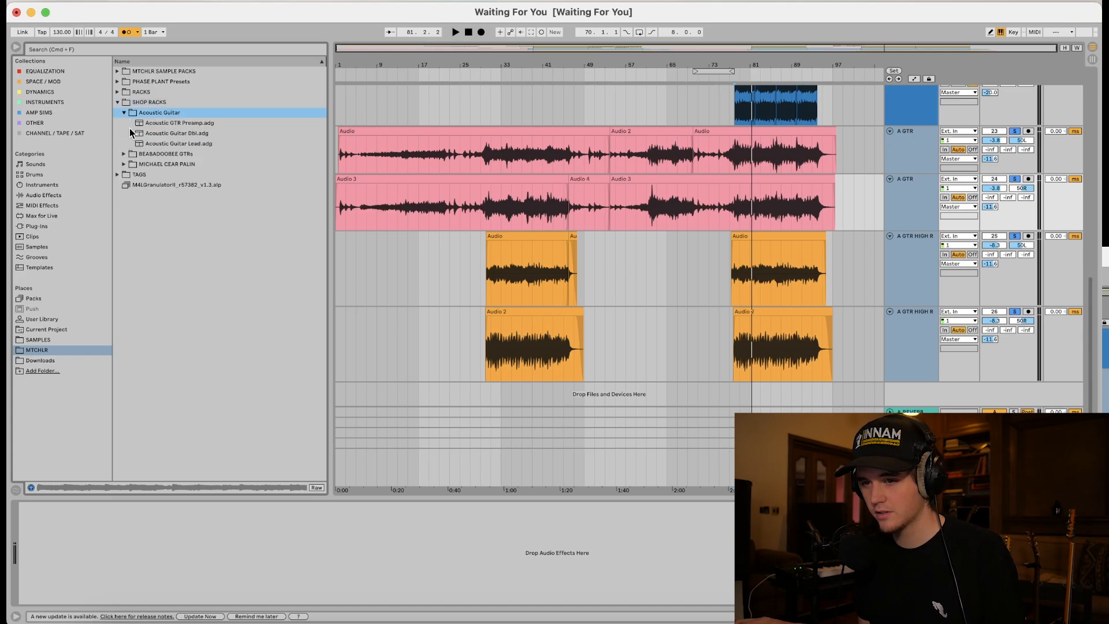
pyautogui.moveTo(153, 128); pyautogui.dragTo(626, 247)
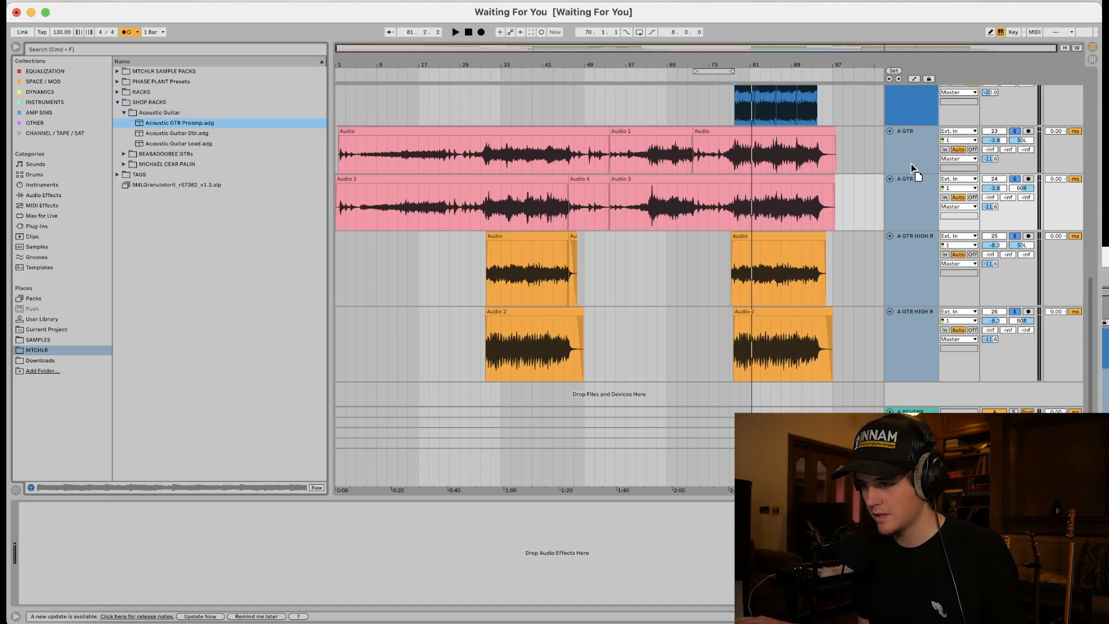
pyautogui.moveTo(911, 167); pyautogui.dragTo(912, 168)
# Play A GTR from 33.1.1 and compare its sound with the acoustic preamp rack switched off and on
pyautogui.click(500, 151)
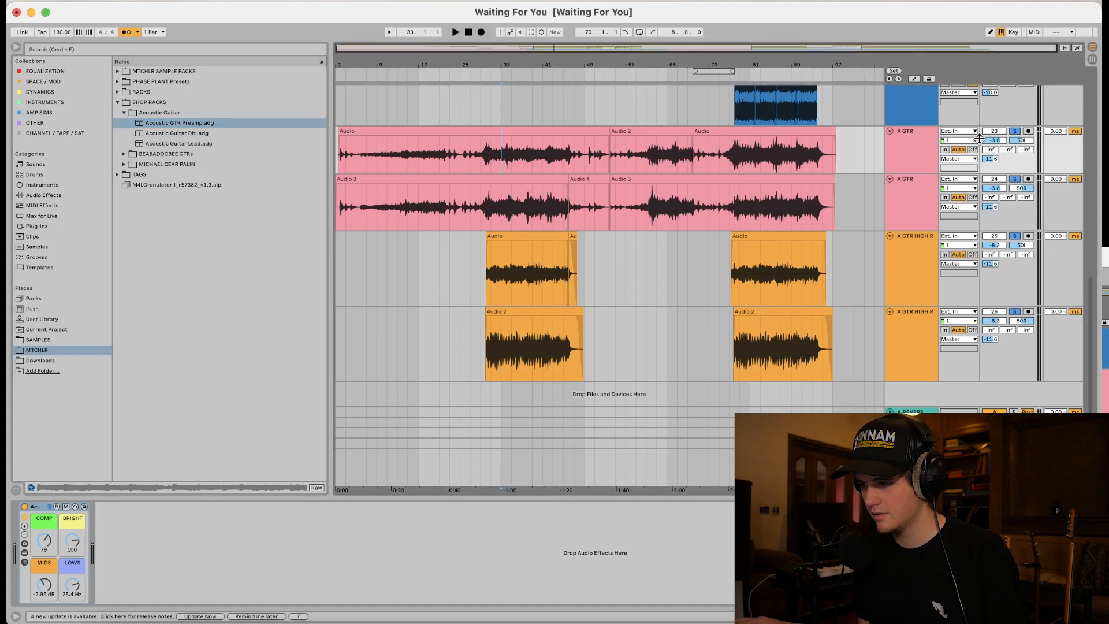
pyautogui.press('space')
pyautogui.click(25, 506)
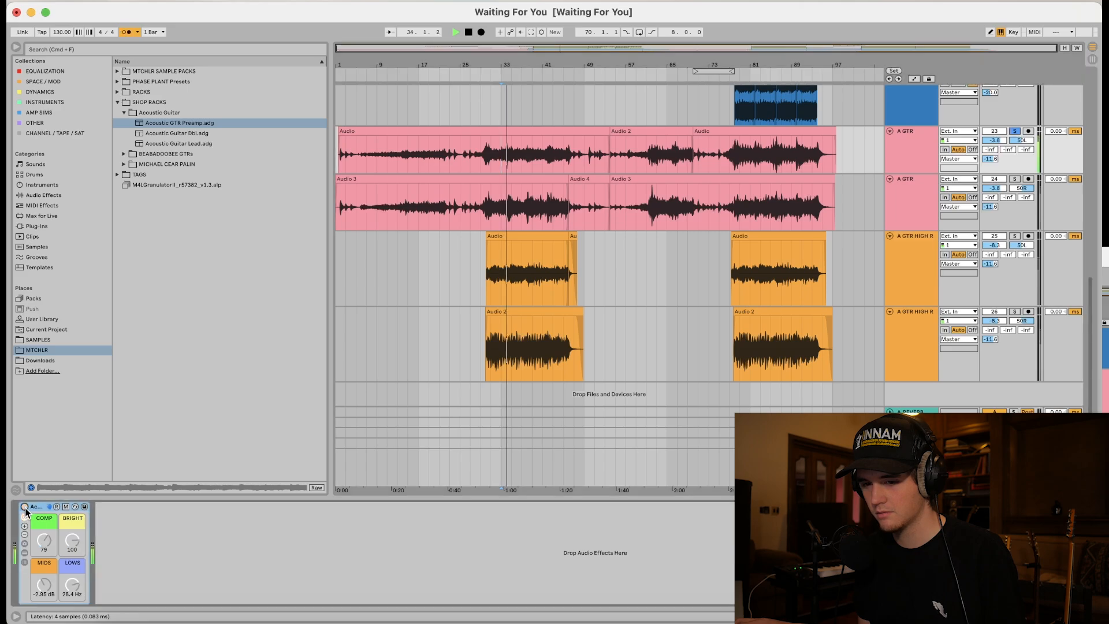
pyautogui.click(25, 506)
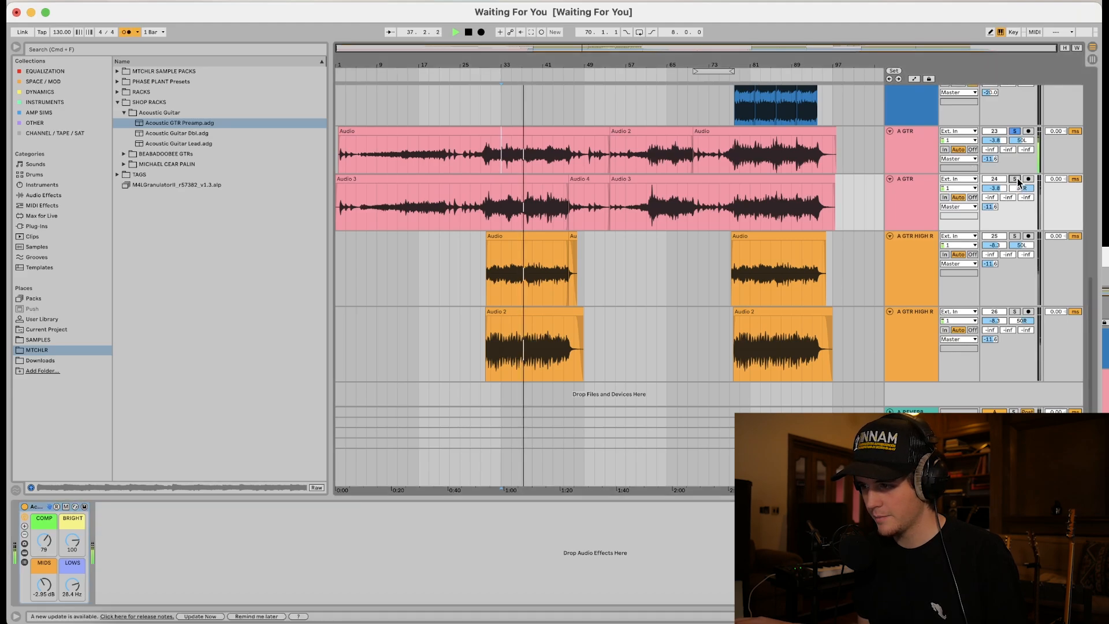
# Select both A GTR tracks and lower their volumes together to -7.1 dB
pyautogui.click(926, 199)
pyautogui.keyDown('shift'); pyautogui.click(925, 153); pyautogui.keyUp('shift')
pyautogui.moveTo(994, 188); pyautogui.dragTo(994, 201)
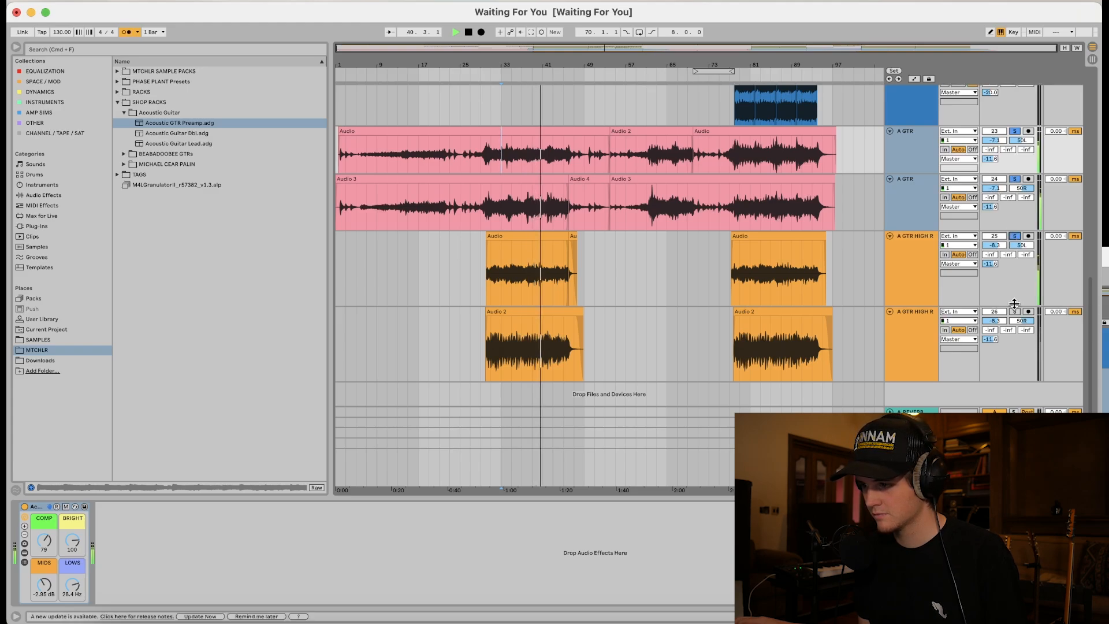
# Load Acoustic Guitar Lead.adg onto the first A GTR HIGH R track and solo that track
pyautogui.click(894, 267)
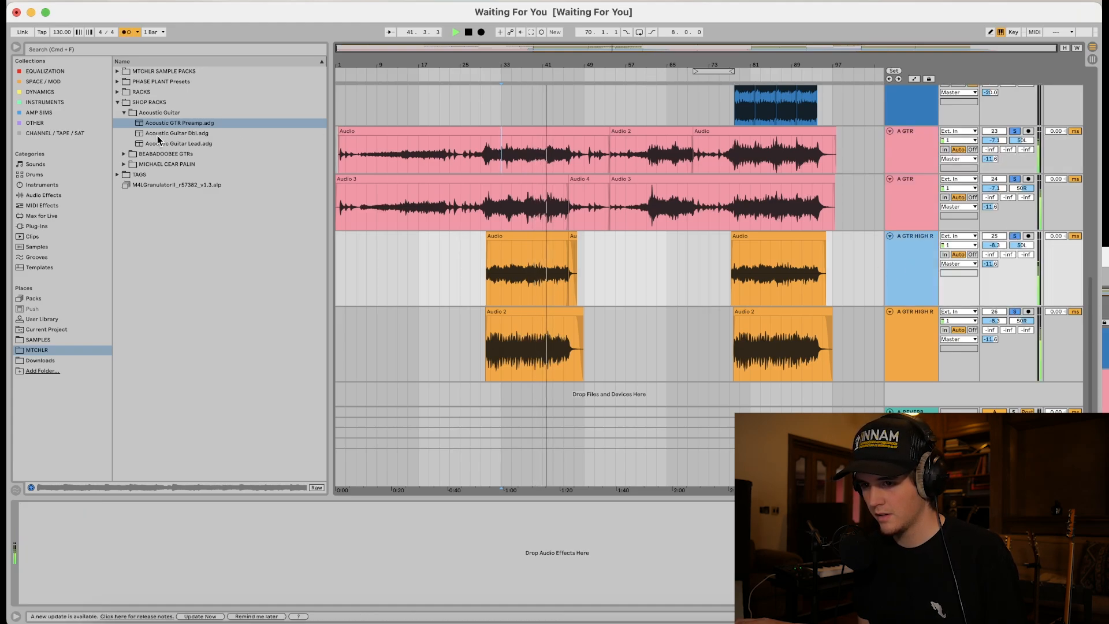
pyautogui.moveTo(165, 143); pyautogui.dragTo(518, 273)
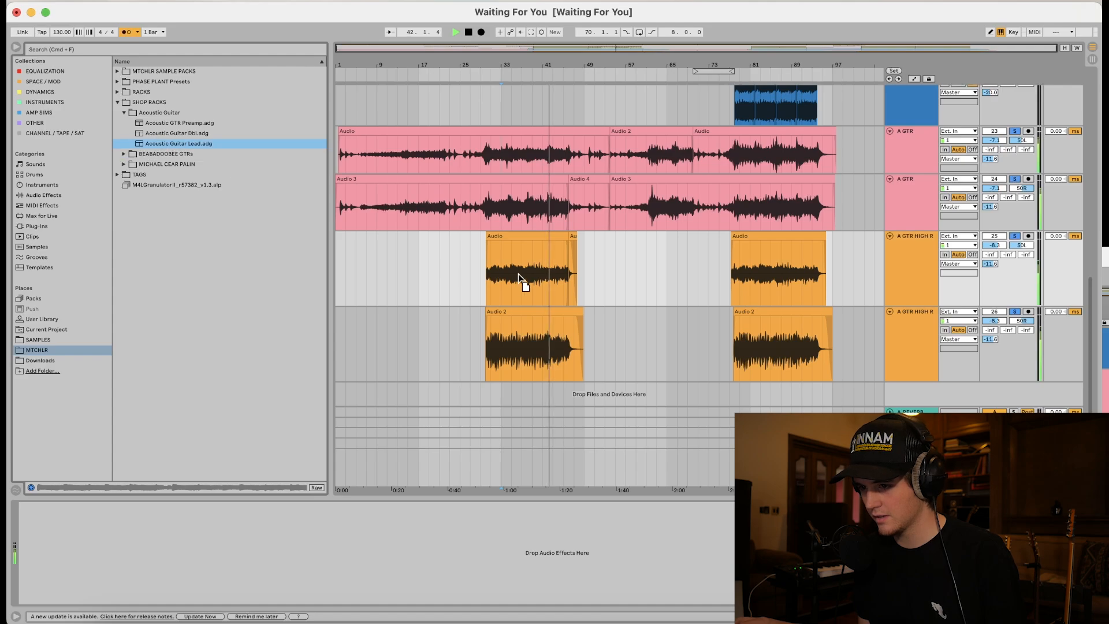
pyautogui.click(1014, 236)
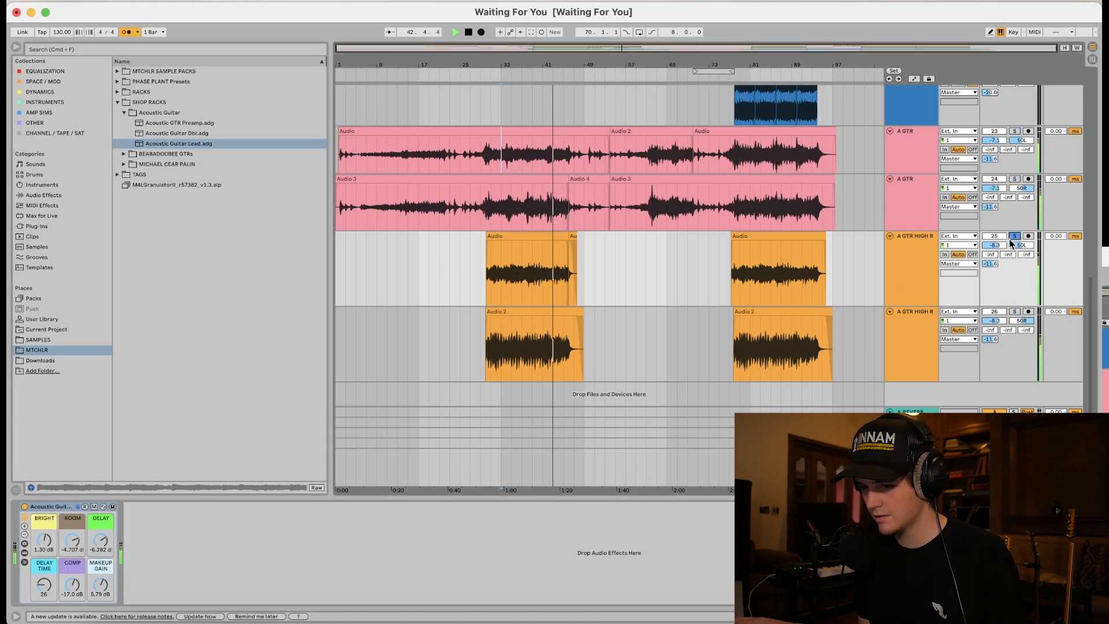
# Compare the lead rack off and on, set its MAKEUP GAIN to 0.28 dB, and copy it to the second A GTR HIGH R track
pyautogui.click(24, 507)
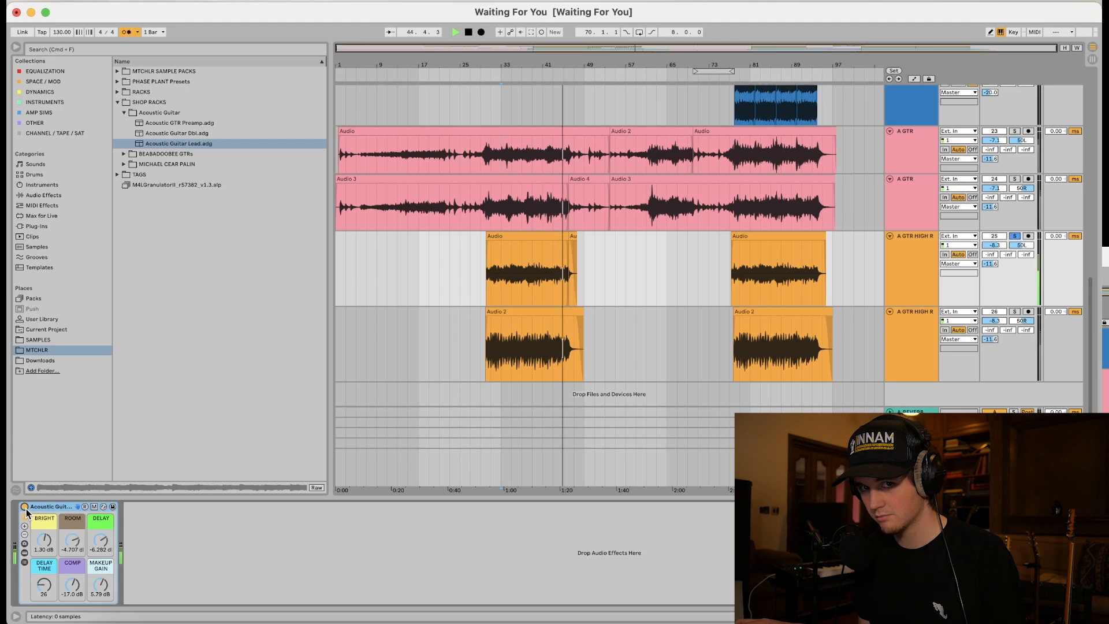
pyautogui.click(25, 507)
pyautogui.moveTo(101, 584); pyautogui.dragTo(100, 593)
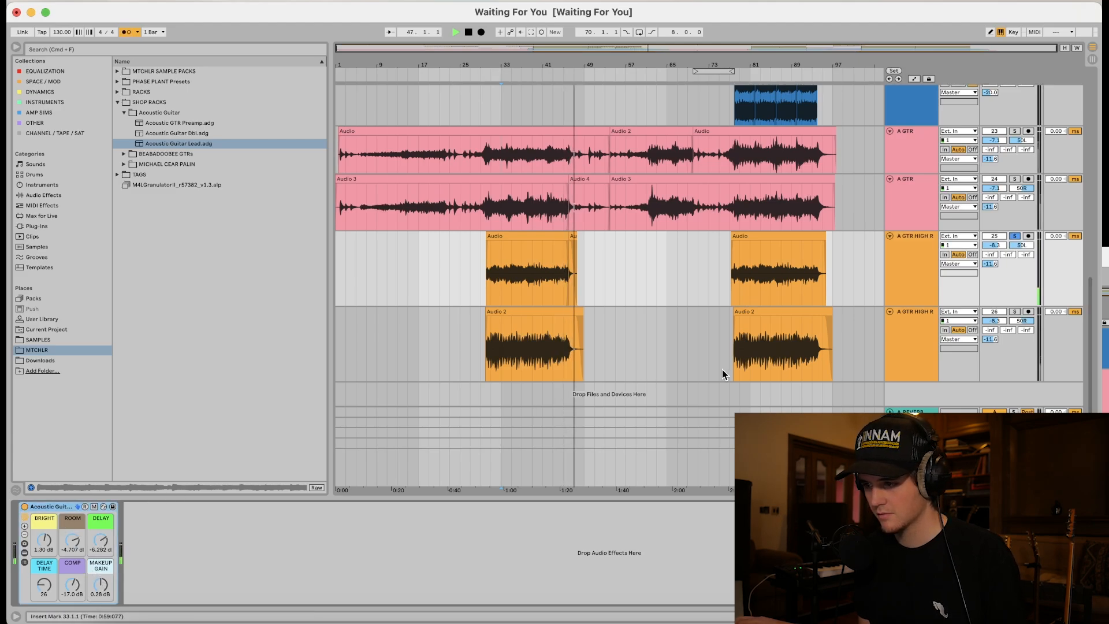
pyautogui.click(903, 334)
pyautogui.press('super+v')
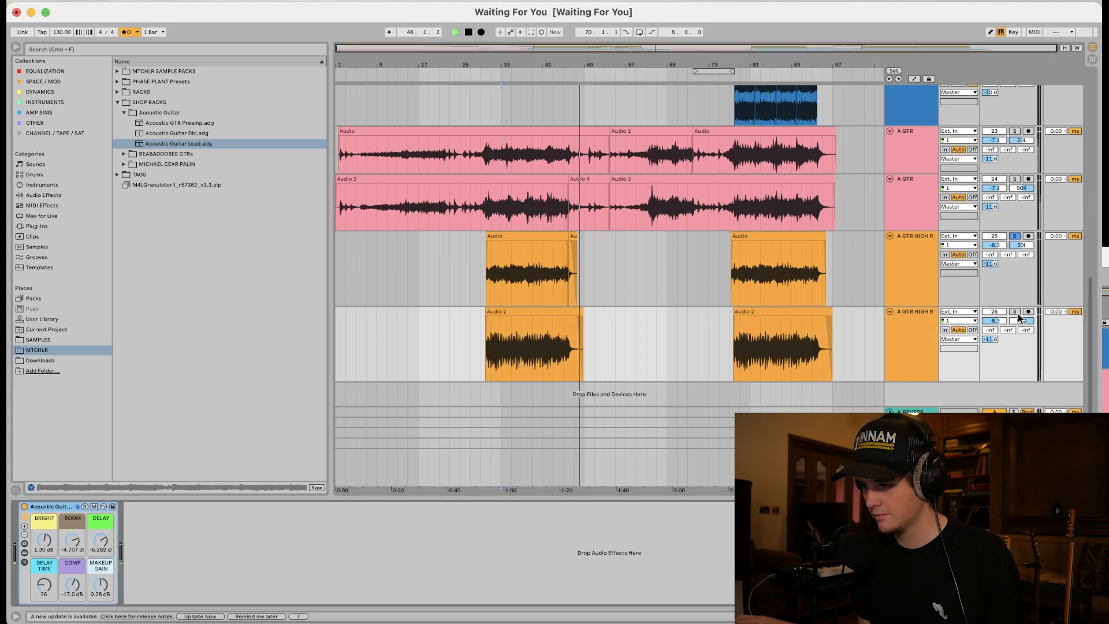
# Solo both A GTR tracks together with both A GTR HIGH R tracks and play the acoustic guitars from 33.1.1
pyautogui.keyDown('super'); pyautogui.click(1014, 311); pyautogui.keyUp('super')
pyautogui.keyDown('super'); pyautogui.click(1014, 131); pyautogui.keyUp('super')
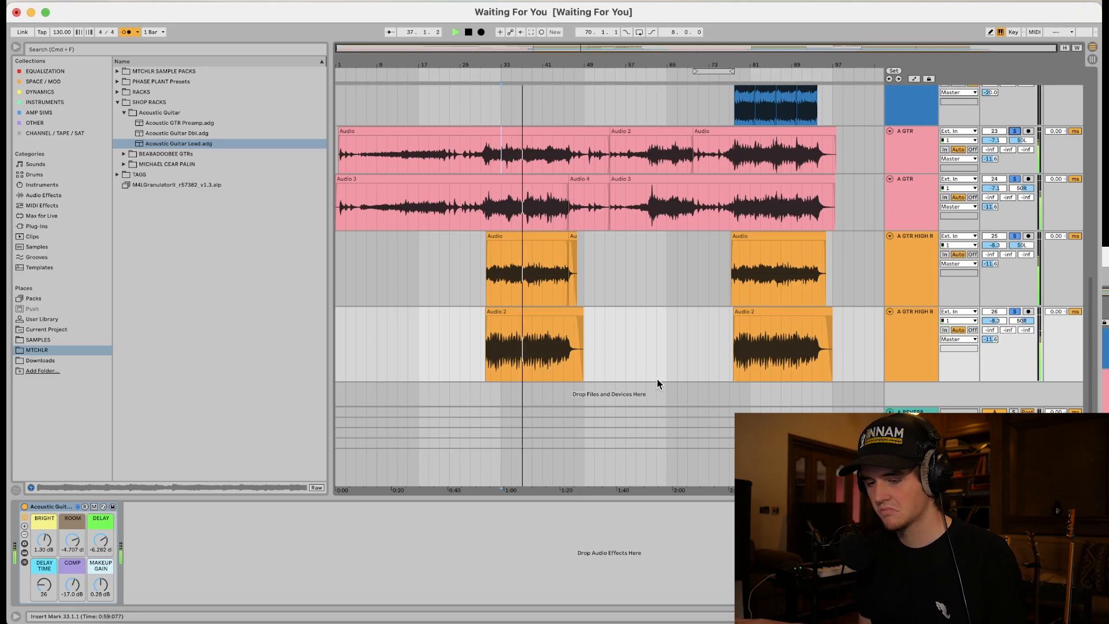
pyautogui.press('space')
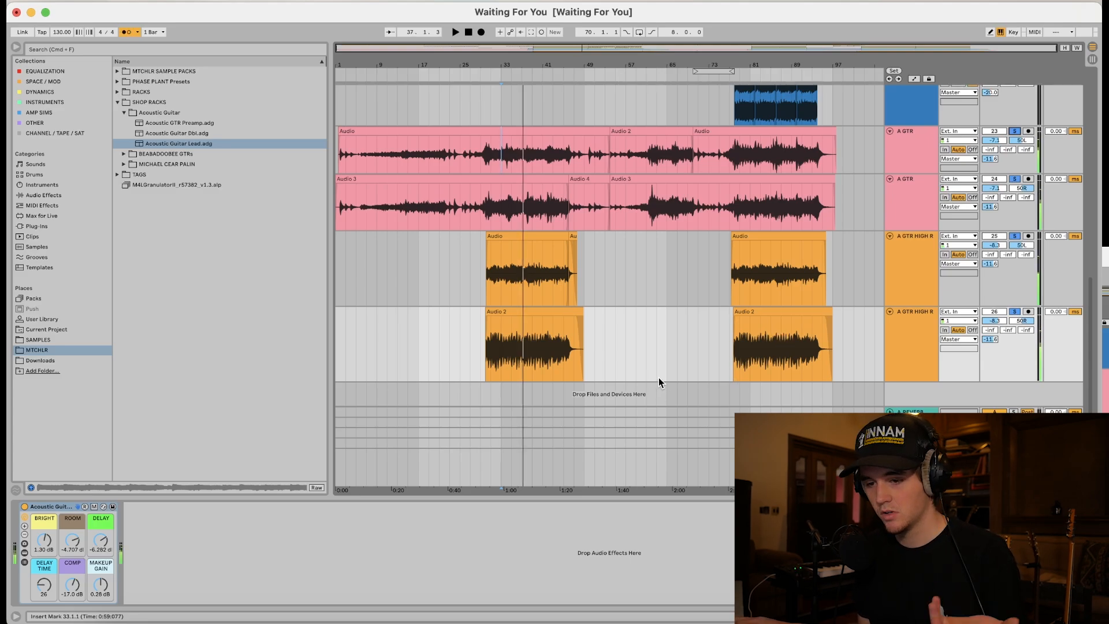
# Lower the ROOM amount to about -11 dB in the Acoustic Guitar Lead racks of both A GTR HIGH R tracks
pyautogui.click(914, 271)
pyautogui.click(920, 321)
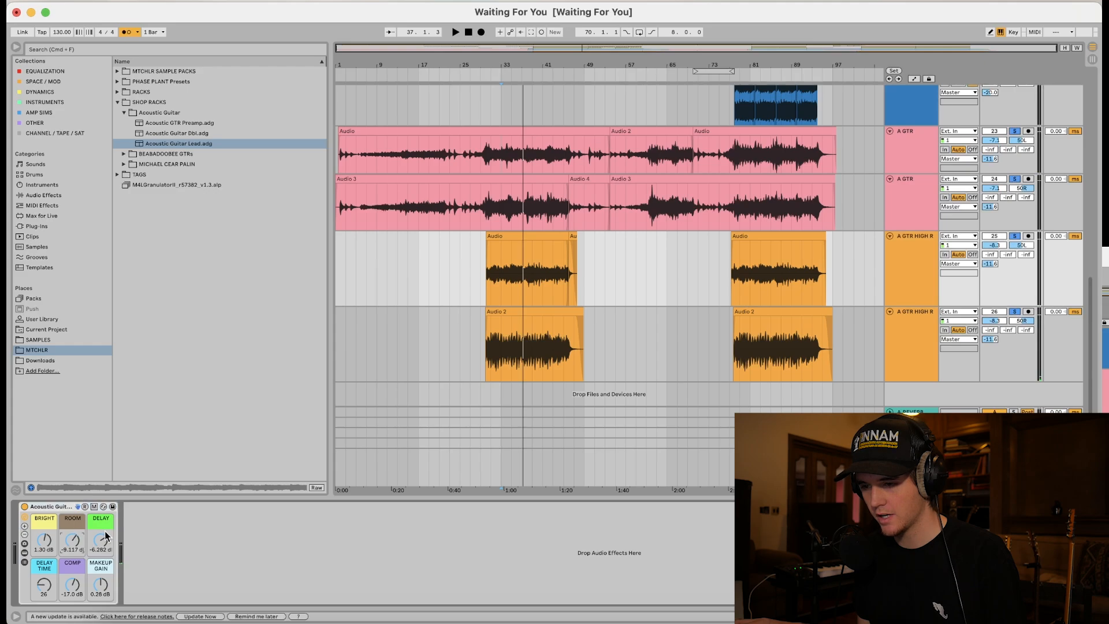
pyautogui.click(920, 321)
pyautogui.moveTo(63, 543); pyautogui.dragTo(63, 565)
# Play from 33.1.1 with the GTR LEAD, GTR OD and BASS tracks soloed alongside the acoustic guitars
pyautogui.press('space')
pyautogui.scroll(5, 790, 290)
pyautogui.scroll(1, 788, 286)
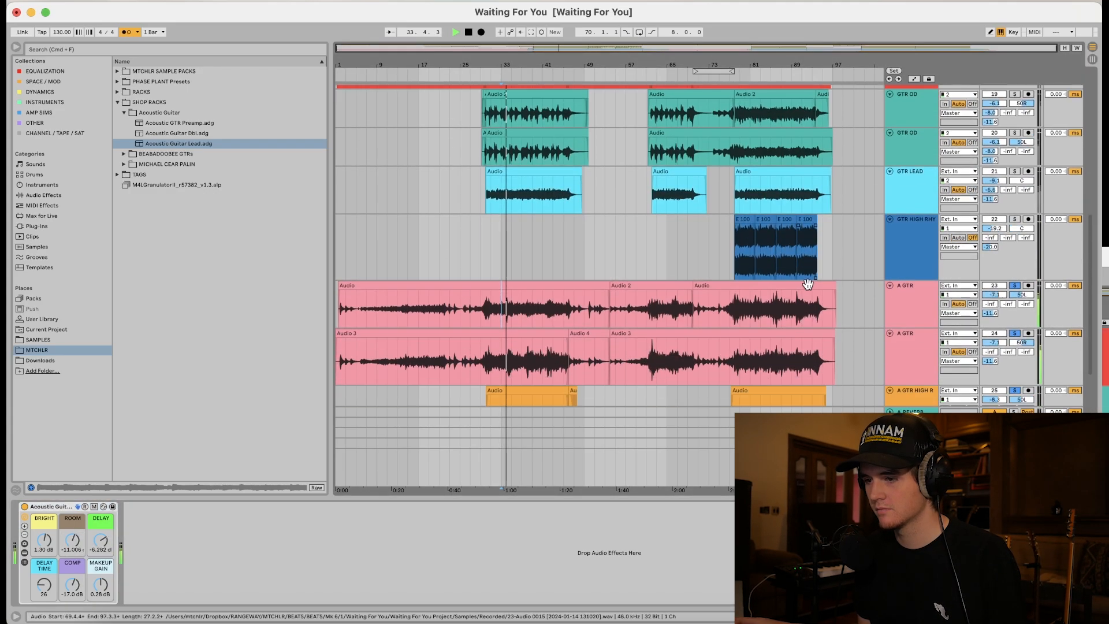
pyautogui.press('space')
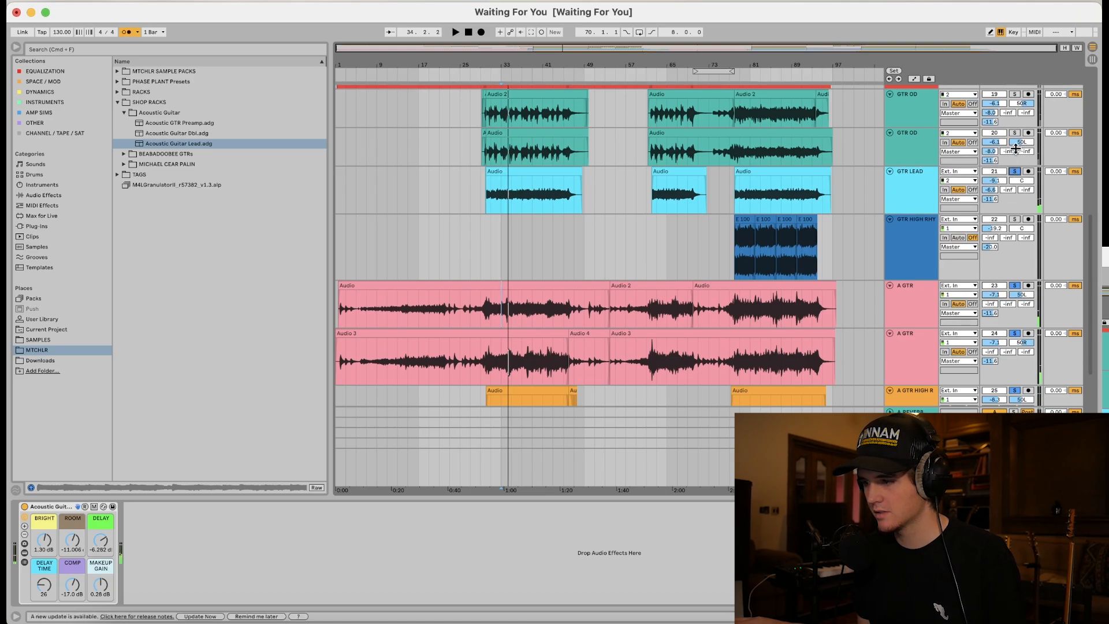
pyautogui.scroll(4, 601, 249)
pyautogui.press('space')
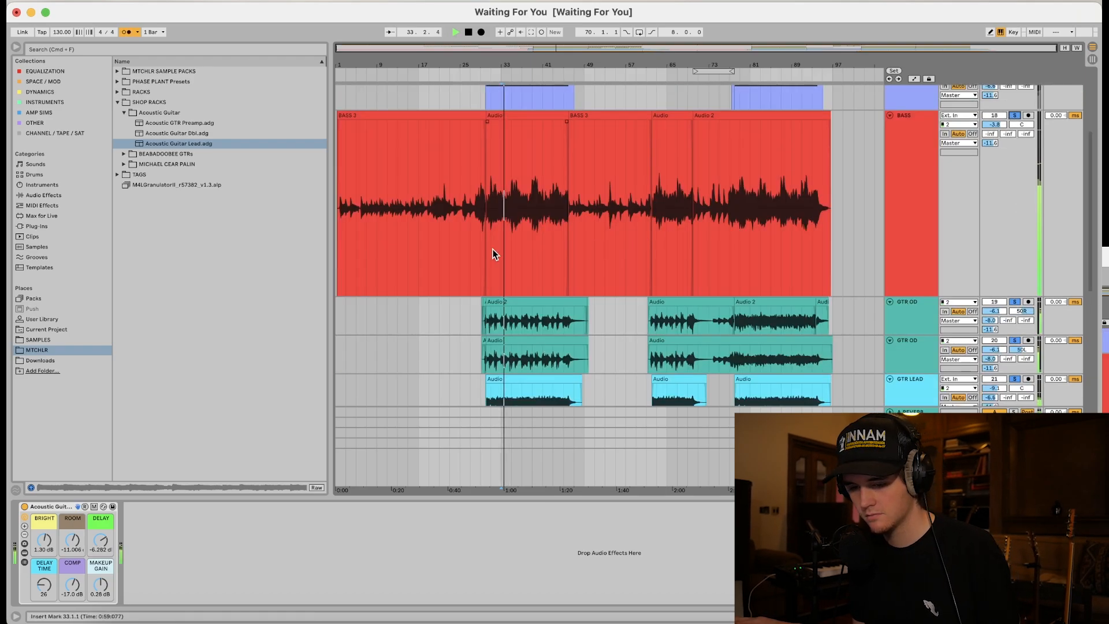
# Set the BASS rack's WIDTH to -11.006 dB and add an EQ Eight after the rack
pyautogui.click(906, 172)
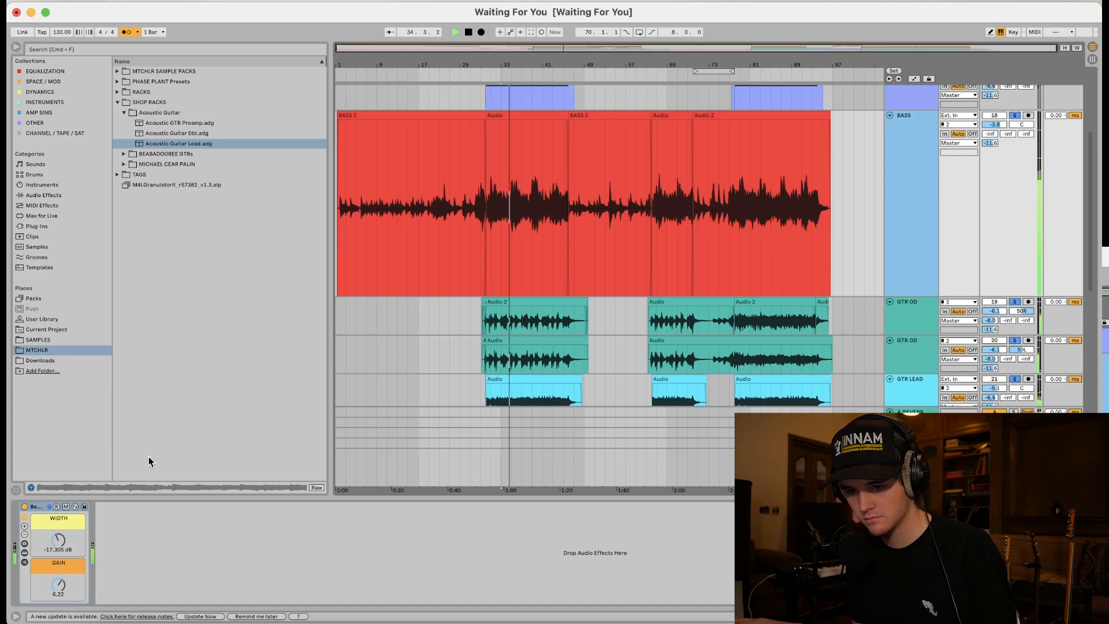
pyautogui.moveTo(86, 545); pyautogui.dragTo(85, 537)
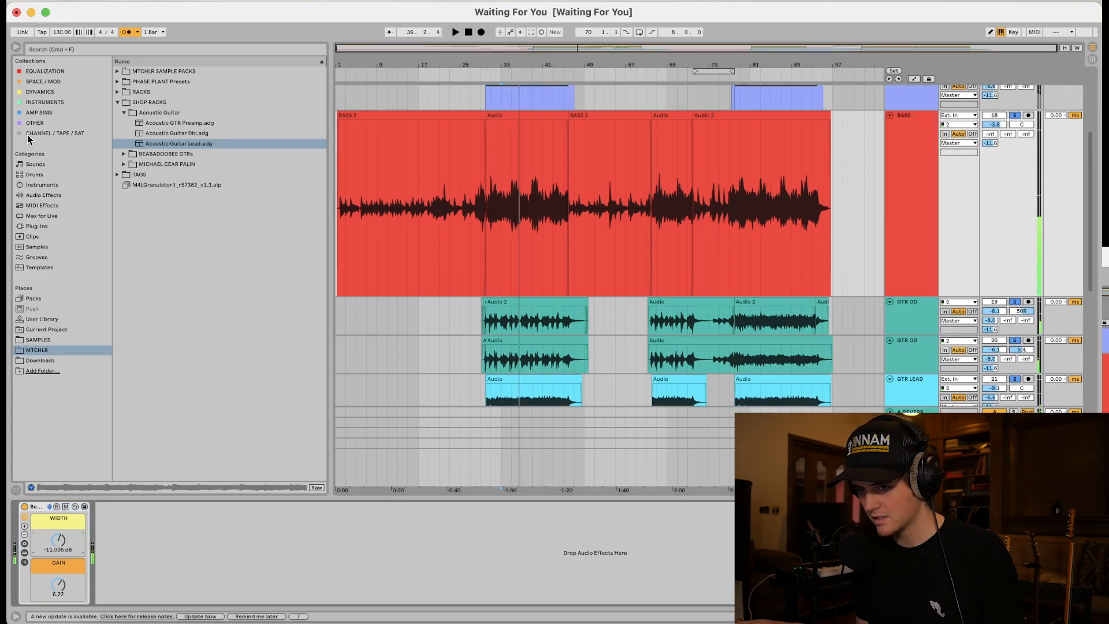
pyautogui.click(42, 73)
pyautogui.click(146, 82)
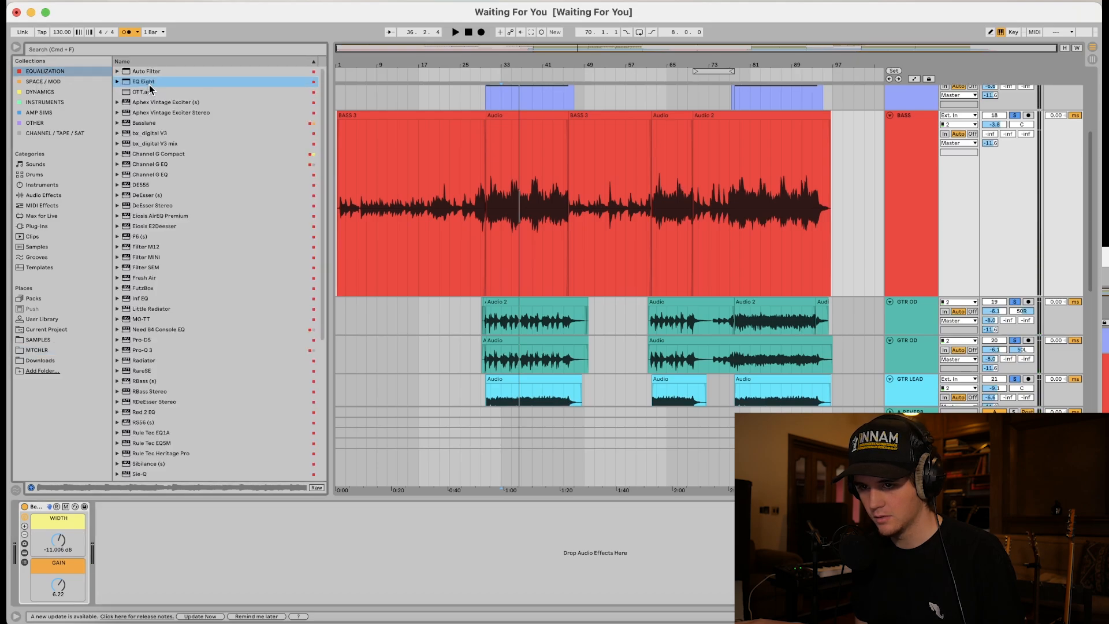
pyautogui.moveTo(167, 508); pyautogui.dragTo(194, 590)
pyautogui.click(158, 598)
pyautogui.press('space')
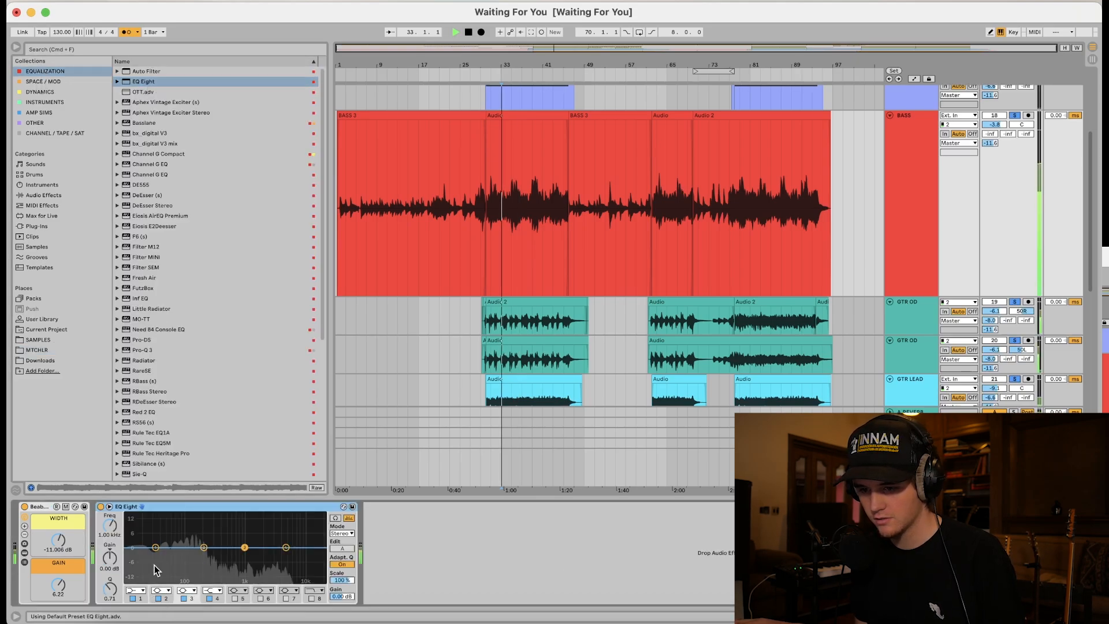
# Cut the bass by about 6.57 dB near 92 Hz with EQ Eight's second band and fine-tune its frequency while soloing BASS
pyautogui.moveTo(204, 547)
pyautogui.mouseDown()
pyautogui.moveTo(183, 562)
pyautogui.moveTo(183, 551)
pyautogui.mouseUp()
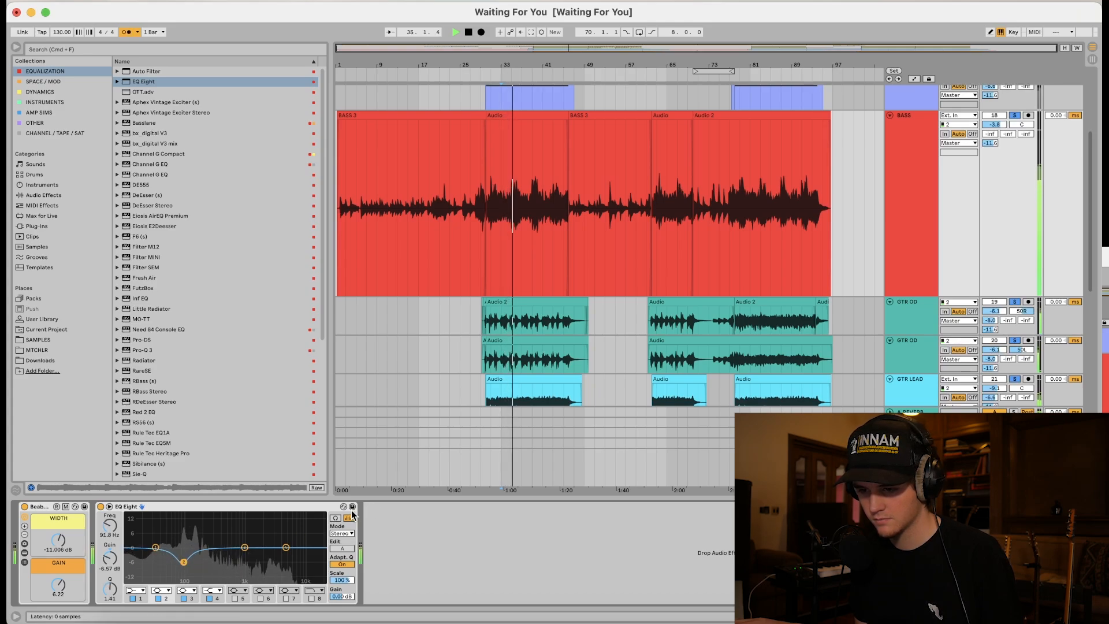
pyautogui.click(1015, 116)
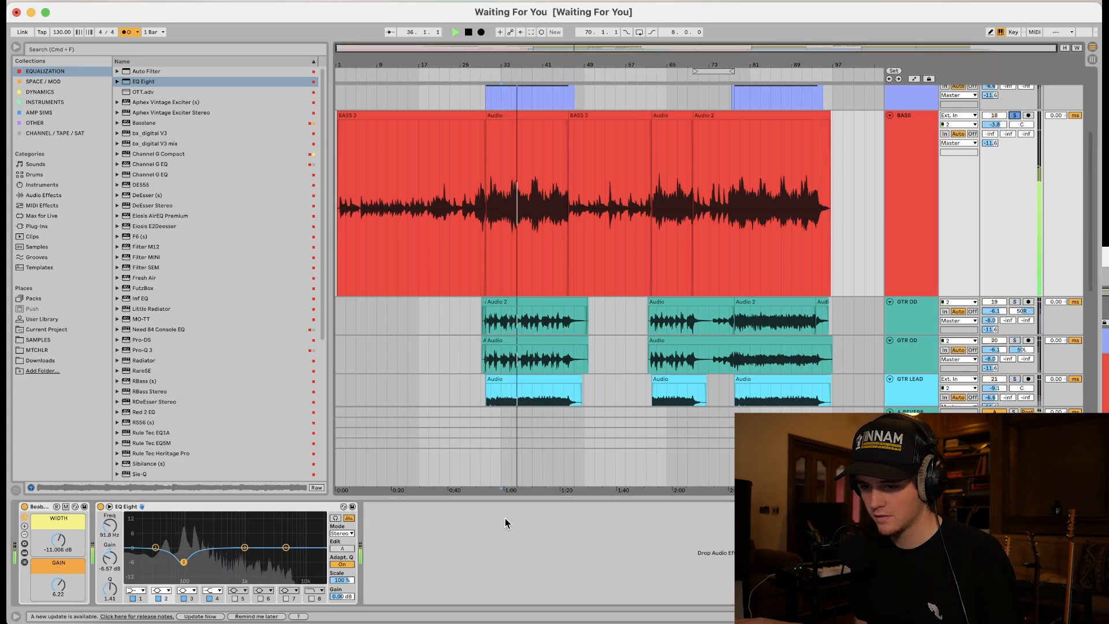
pyautogui.click(335, 518)
pyautogui.moveTo(183, 562); pyautogui.dragTo(190, 562)
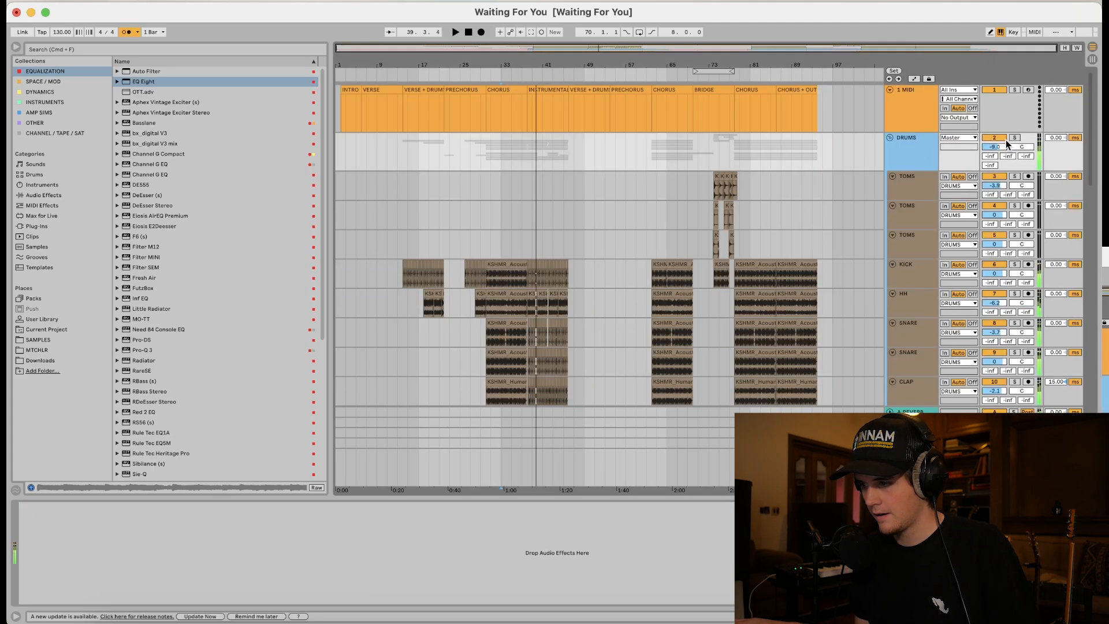
# Solo the DRUMS group, load a Drum Buss on it and raise Damp to 20.0 kHz
pyautogui.click(1014, 138)
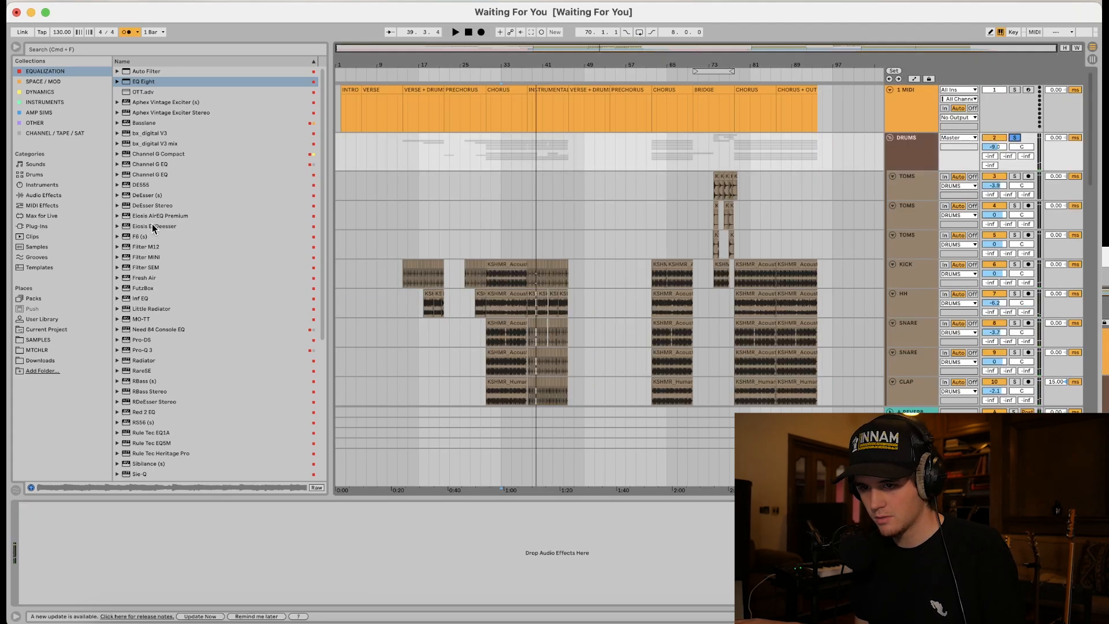
pyautogui.click(25, 200)
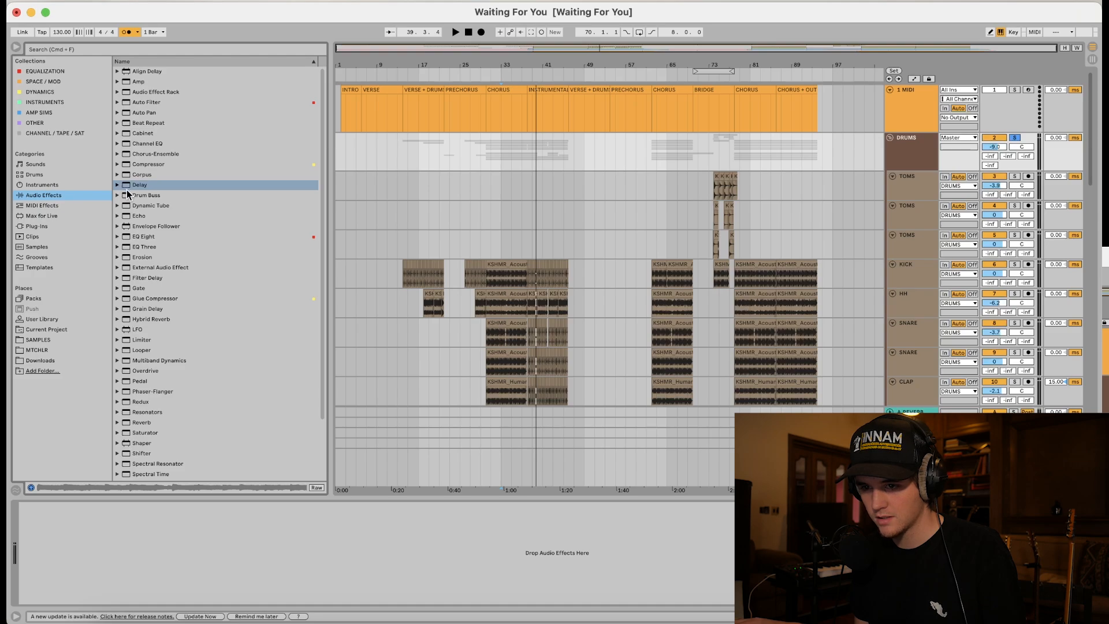
pyautogui.moveTo(128, 195); pyautogui.dragTo(614, 174)
pyautogui.moveTo(893, 158); pyautogui.dragTo(895, 158)
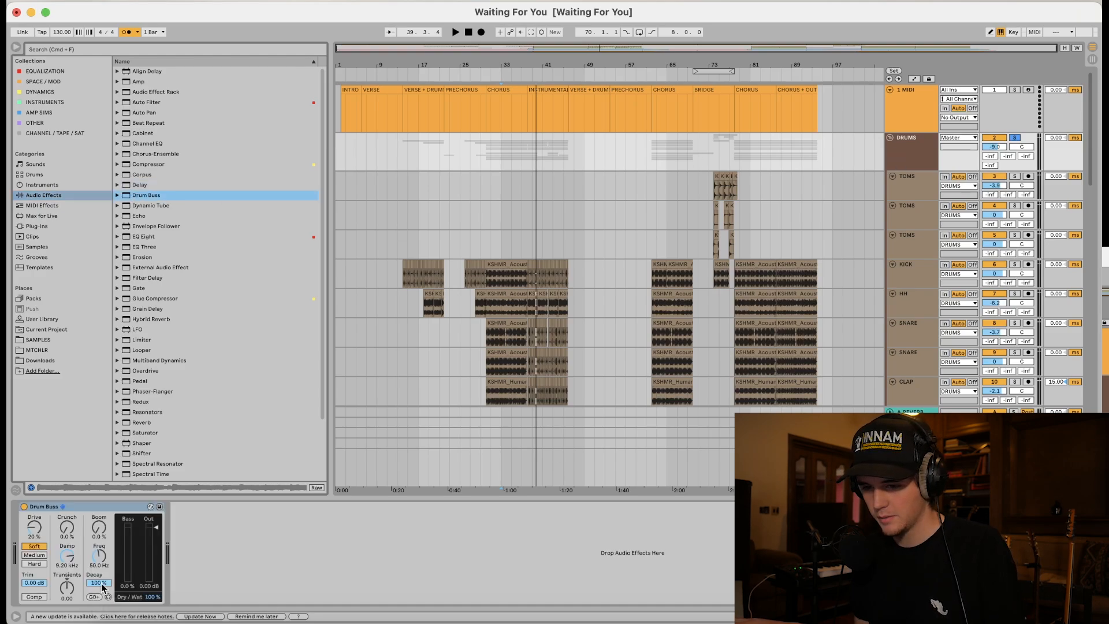
pyautogui.moveTo(68, 560); pyautogui.dragTo(69, 537)
# Play the soloed drums and lower the Drum Buss output to -2.92 dB
pyautogui.press('space')
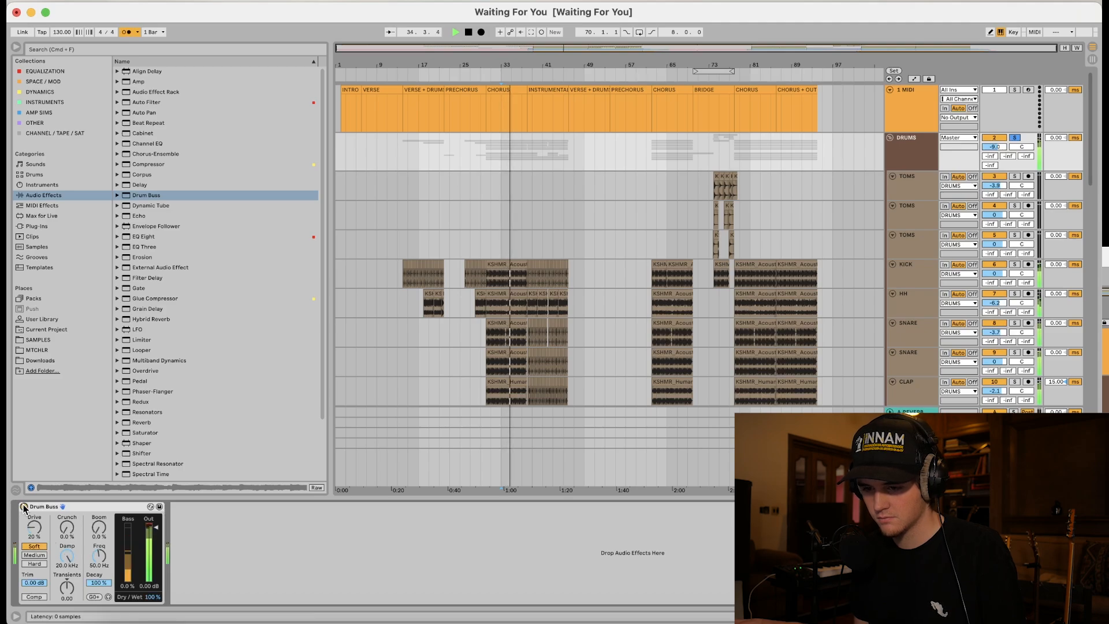
pyautogui.moveTo(157, 529); pyautogui.dragTo(158, 533)
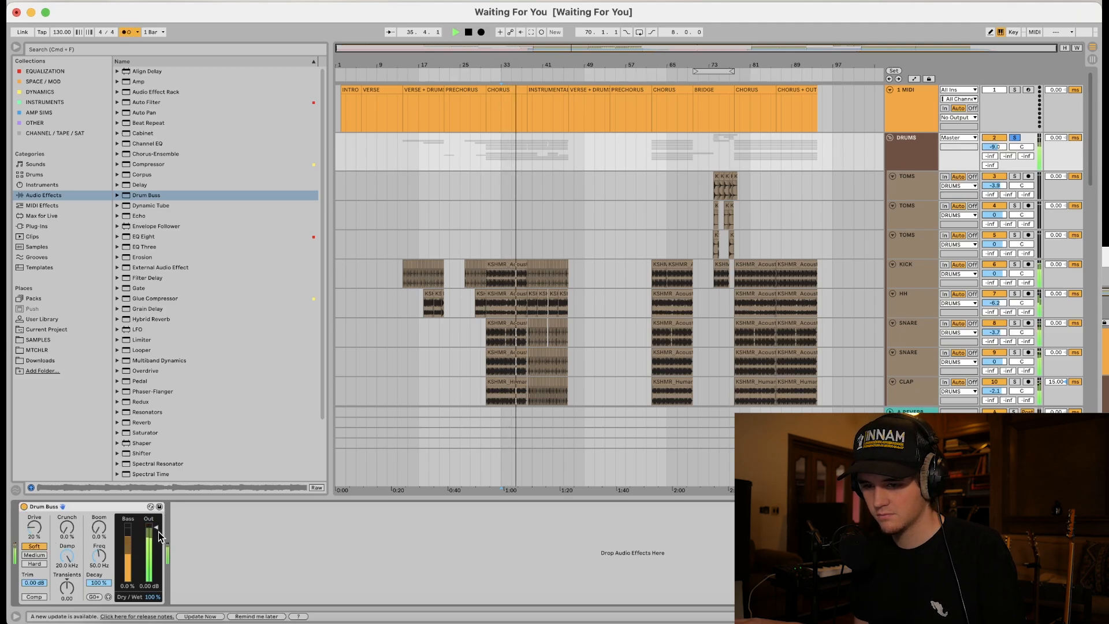
pyautogui.scroll(-7, 913, 324)
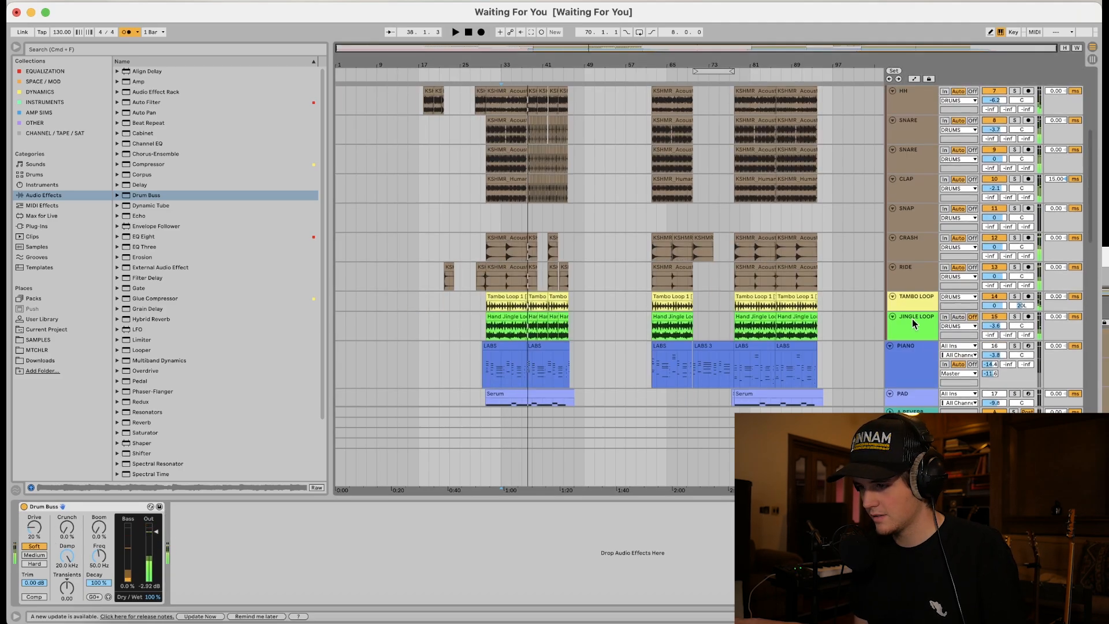
pyautogui.press('space')
# Fold the DRUMS group, solo PIANO and set its reverb send to -6.0 dB and volume to about -6 dB
pyautogui.scroll(7, 914, 289)
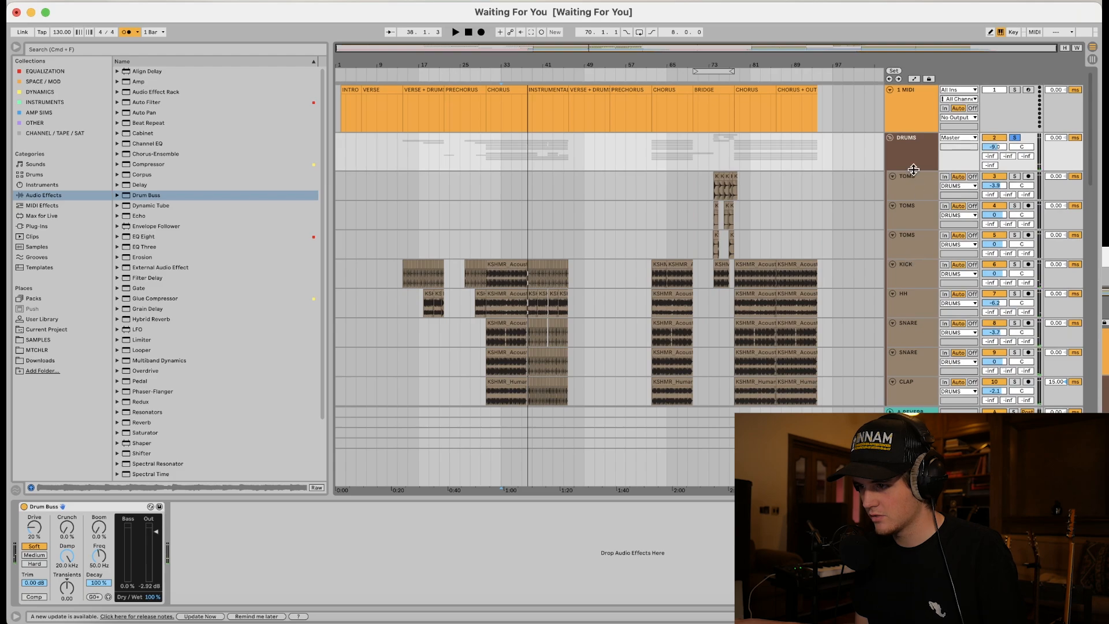
pyautogui.click(890, 139)
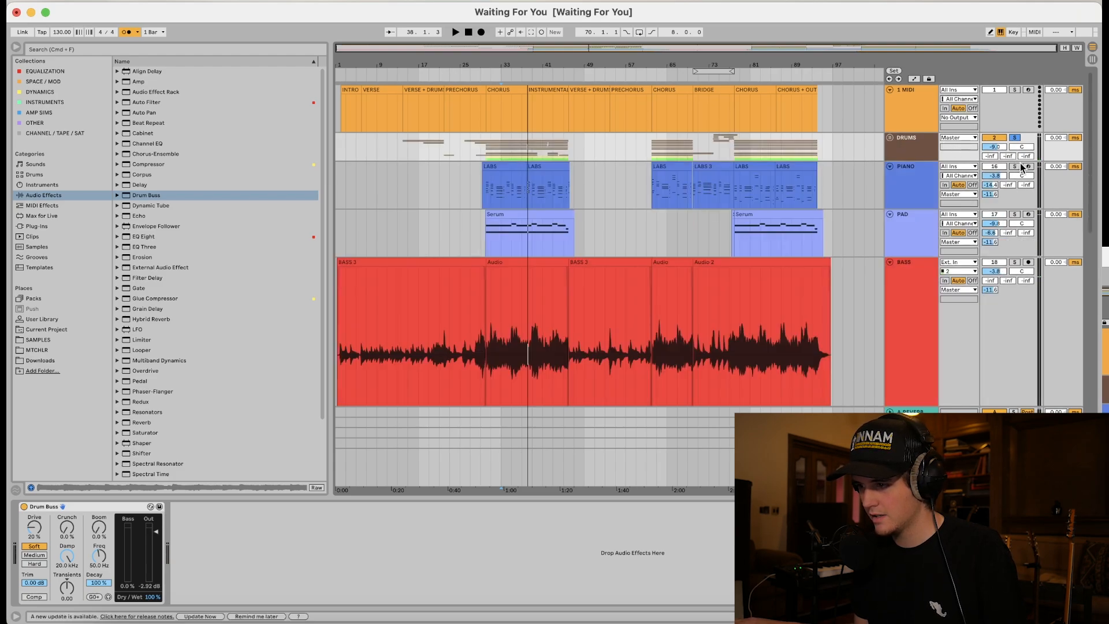
pyautogui.click(489, 206)
pyautogui.press('space')
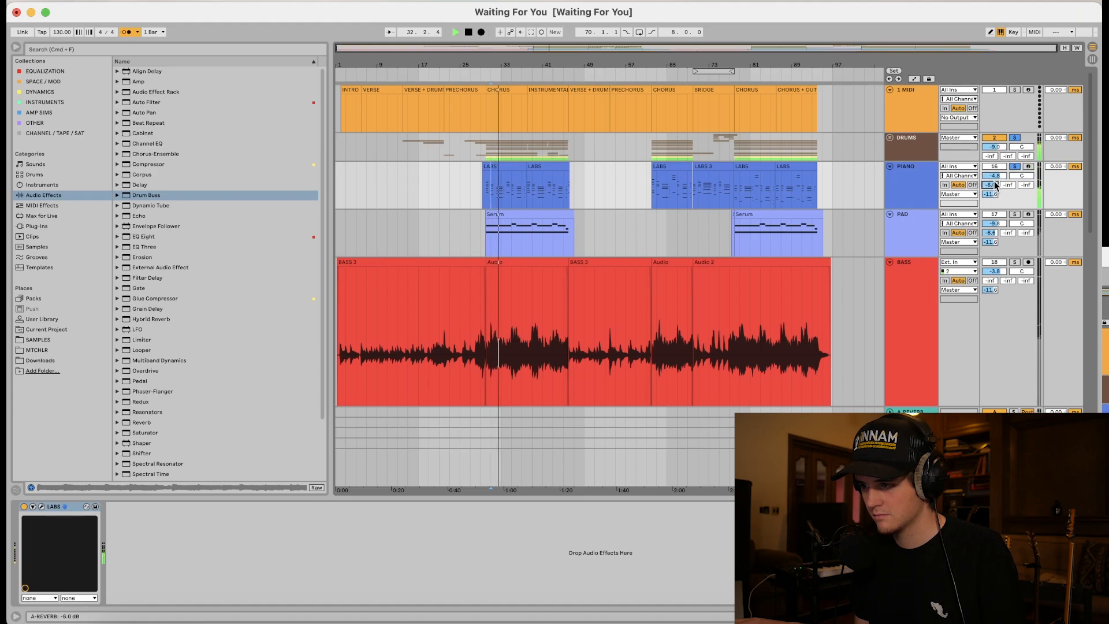
pyautogui.moveTo(994, 175); pyautogui.dragTo(993, 180)
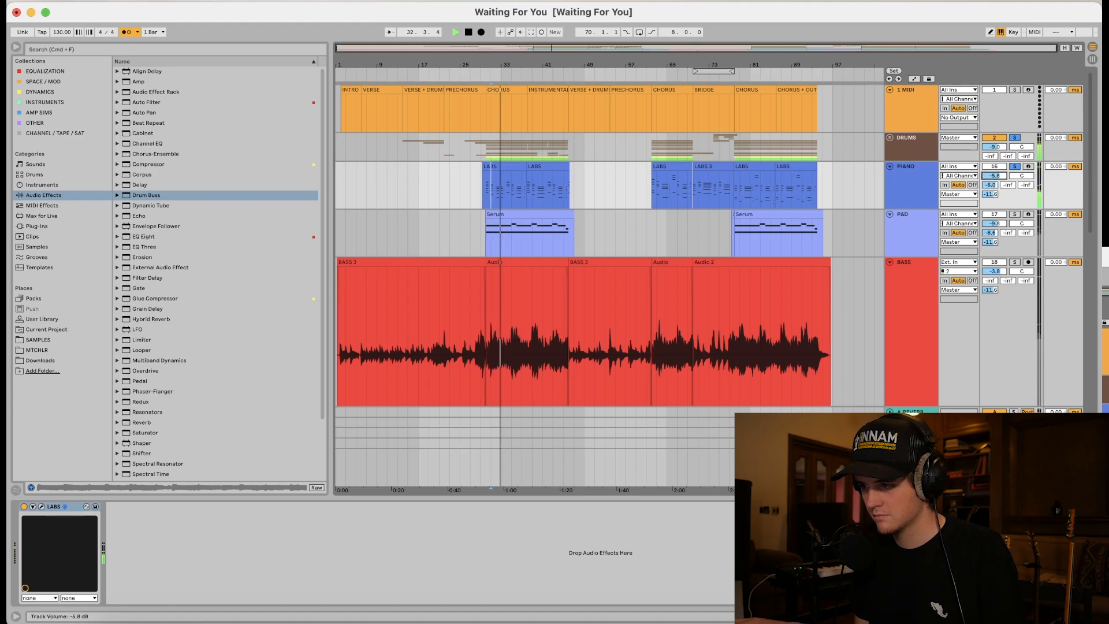
# Bring in PAD at about -13 dB and BASS at -4.1 dB by soloing each track during playback
pyautogui.click(1014, 214)
pyautogui.moveTo(993, 223); pyautogui.dragTo(994, 225)
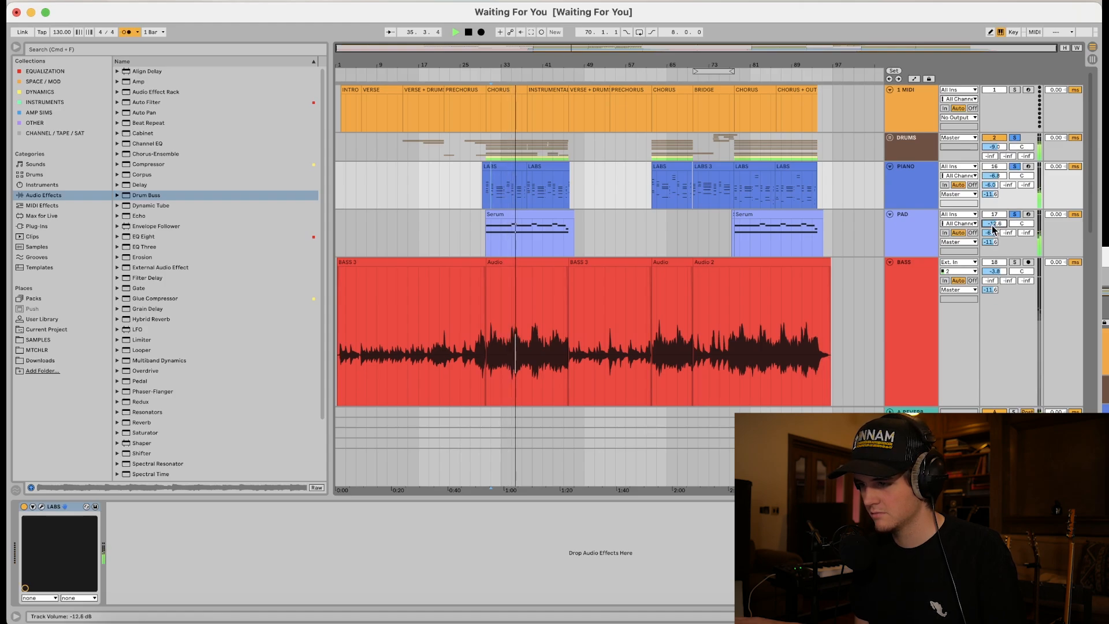
pyautogui.click(1014, 261)
pyautogui.moveTo(994, 270); pyautogui.dragTo(993, 275)
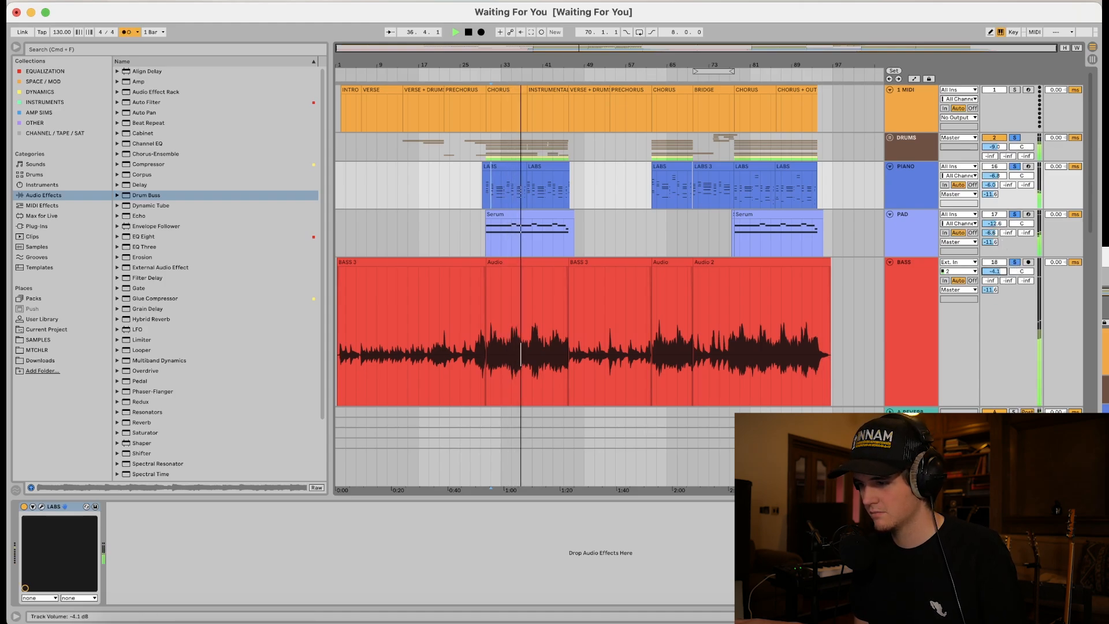
# Solo both GTR OD tracks and lower their volumes together to about -8.5 dB
pyautogui.scroll(-5, 1002, 272)
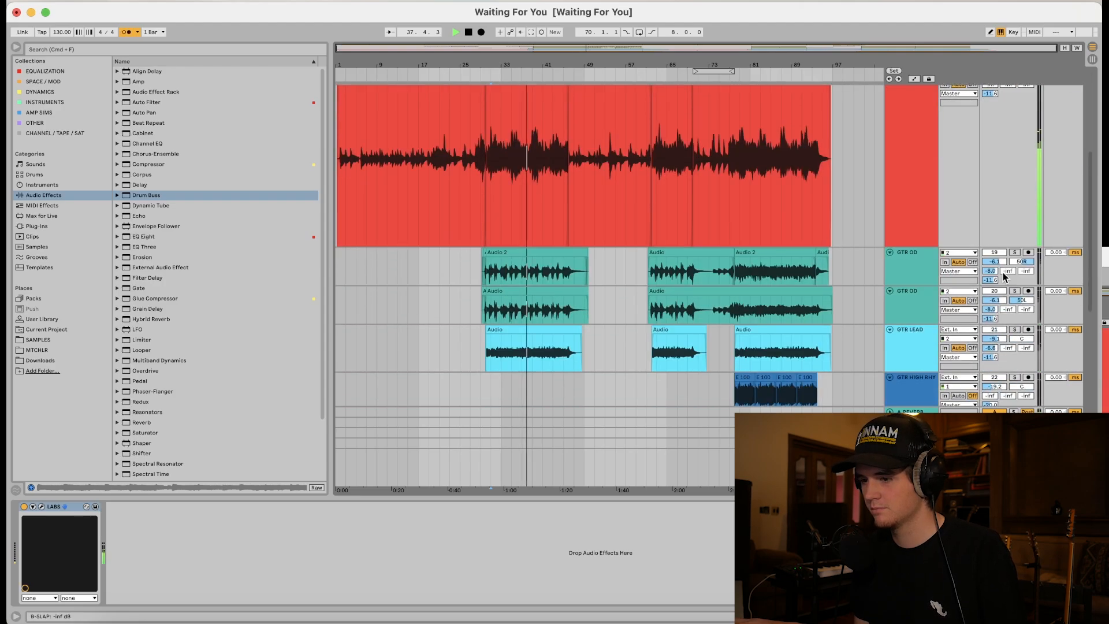
pyautogui.click(1014, 253)
pyautogui.click(1013, 291)
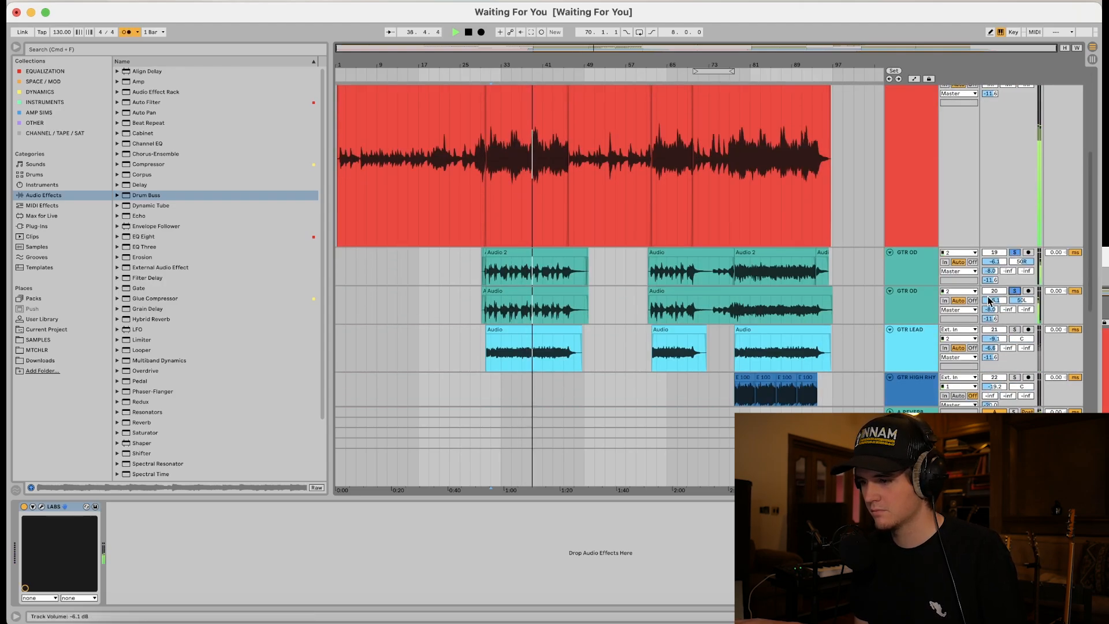
pyautogui.click(910, 267)
pyautogui.keyDown('shift'); pyautogui.click(917, 312); pyautogui.keyUp('shift')
pyautogui.moveTo(994, 299); pyautogui.dragTo(994, 310)
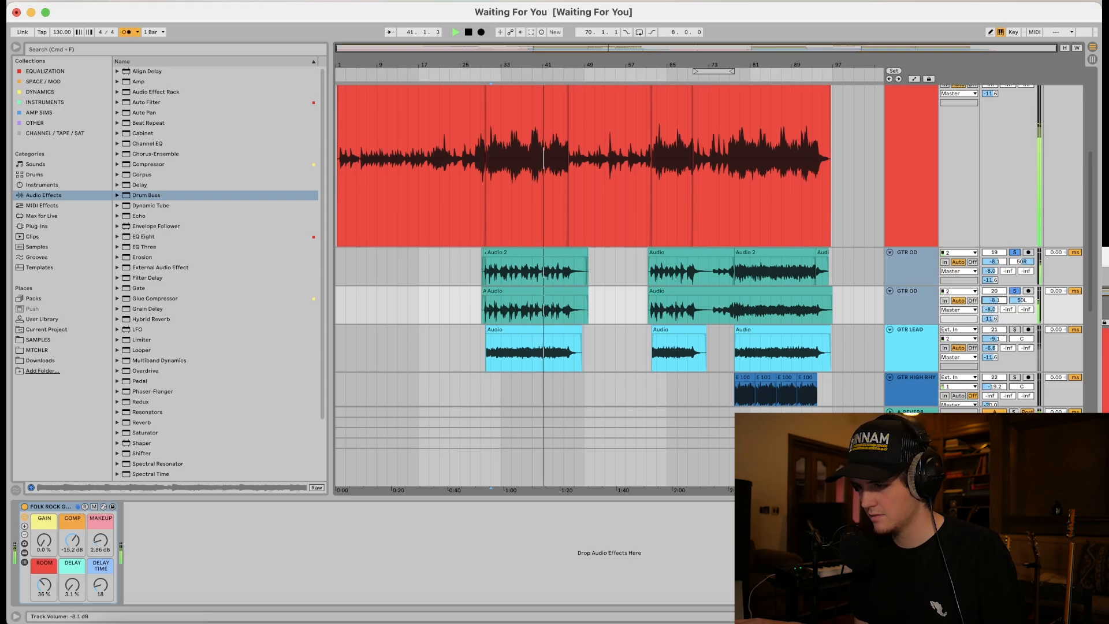
pyautogui.moveTo(993, 310); pyautogui.dragTo(994, 312)
# Solo GTR LEAD and lower its volume to -10.4 dB
pyautogui.scroll(-3, 1000, 302)
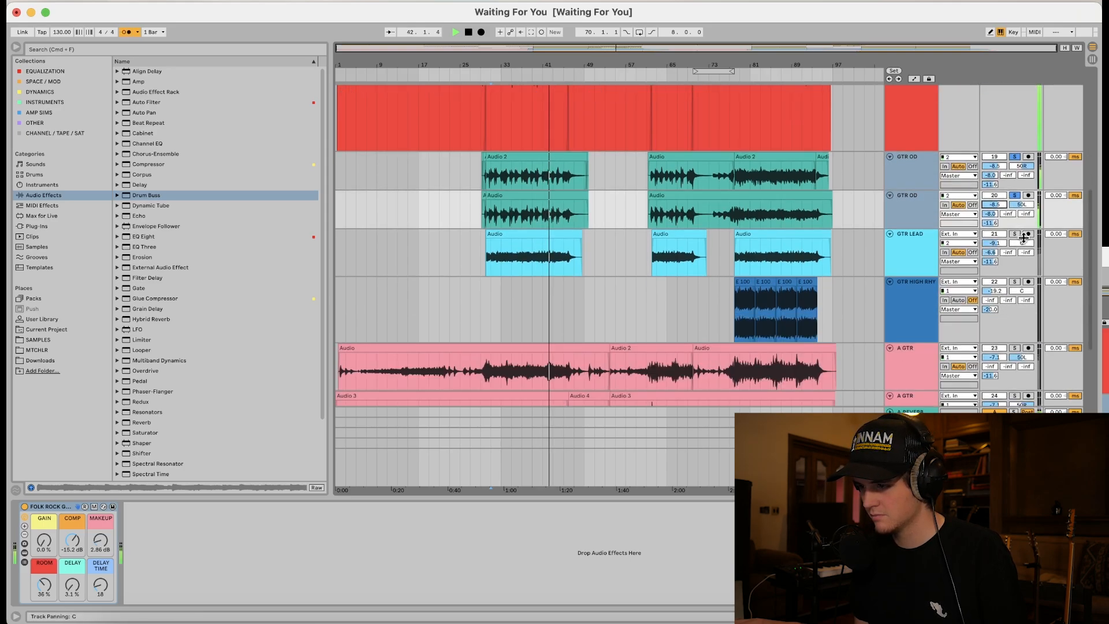
pyautogui.click(1014, 234)
pyautogui.moveTo(993, 243); pyautogui.dragTo(993, 246)
# Solo both A GTR tracks and balance their volumes together to about -8.5 dB against the rest of the mix
pyautogui.scroll(-2, 976, 300)
pyautogui.click(1014, 299)
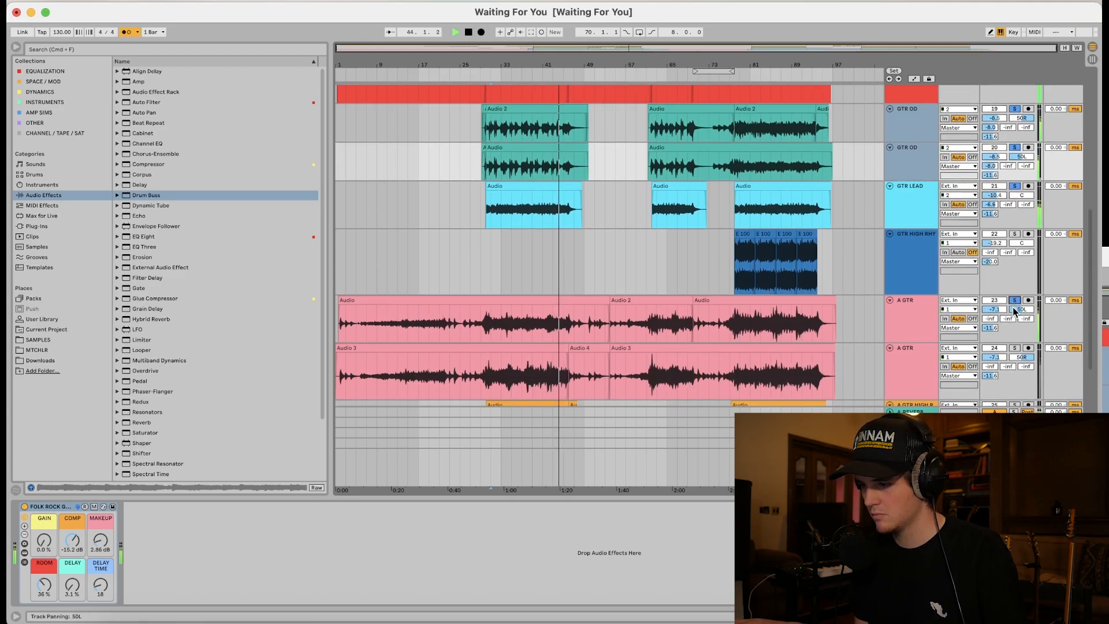
pyautogui.click(1014, 347)
pyautogui.click(921, 359)
pyautogui.keyDown('shift'); pyautogui.click(922, 313); pyautogui.keyUp('shift')
pyautogui.moveTo(991, 357); pyautogui.dragTo(991, 359)
pyautogui.press('space')
pyautogui.press('space')
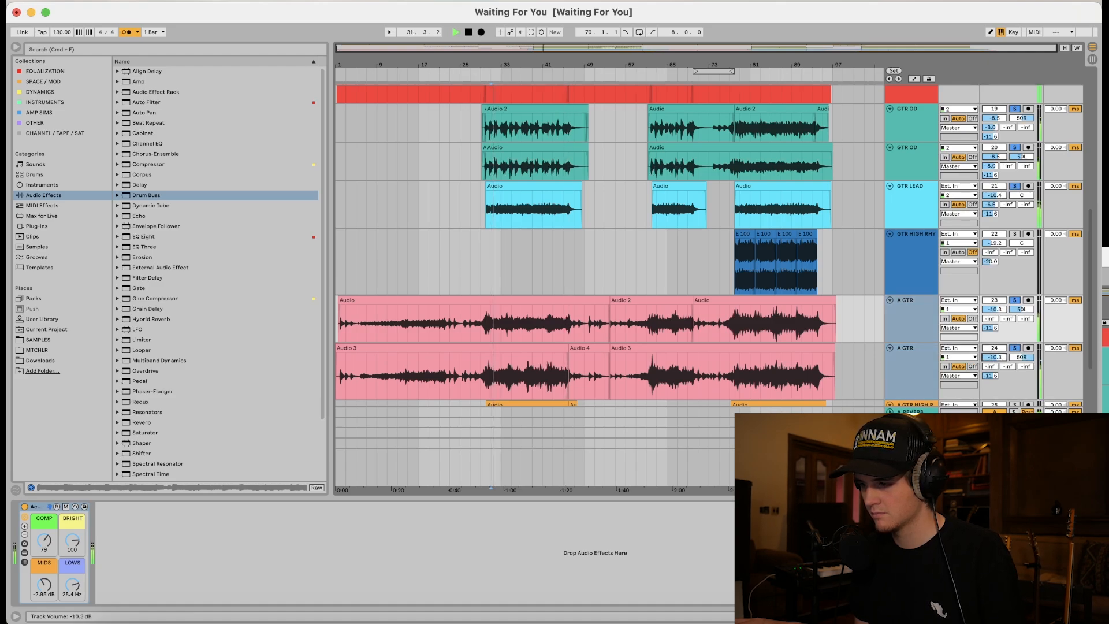
# Select and solo both A GTR HIGH R tracks and lower their volumes together
pyautogui.scroll(-7, 989, 358)
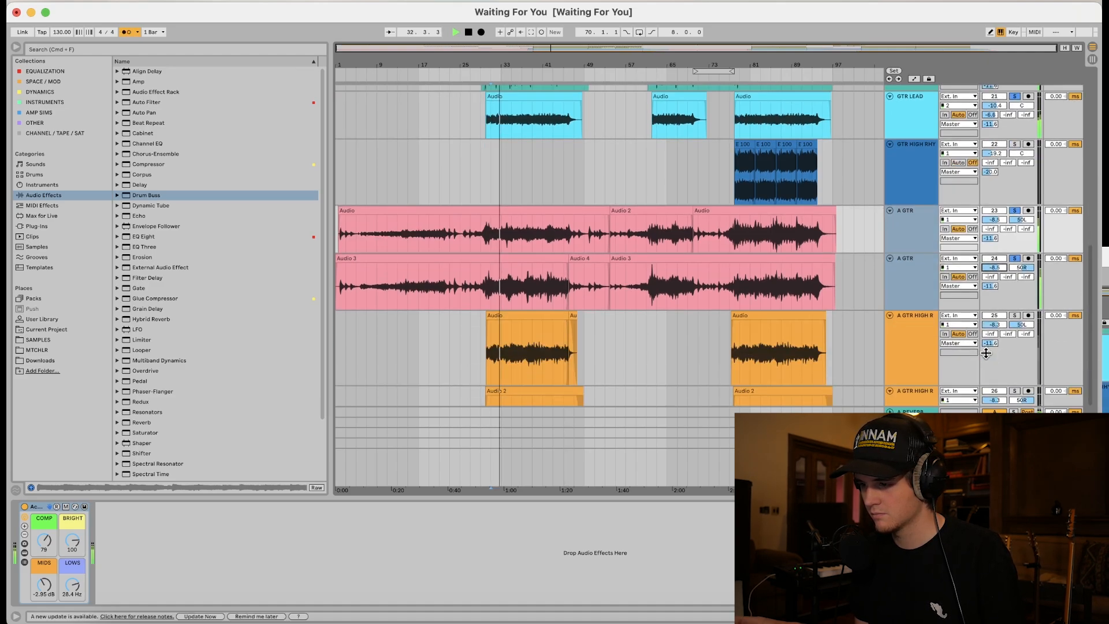
pyautogui.click(931, 279)
pyautogui.keyDown('shift'); pyautogui.click(940, 346); pyautogui.keyUp('shift')
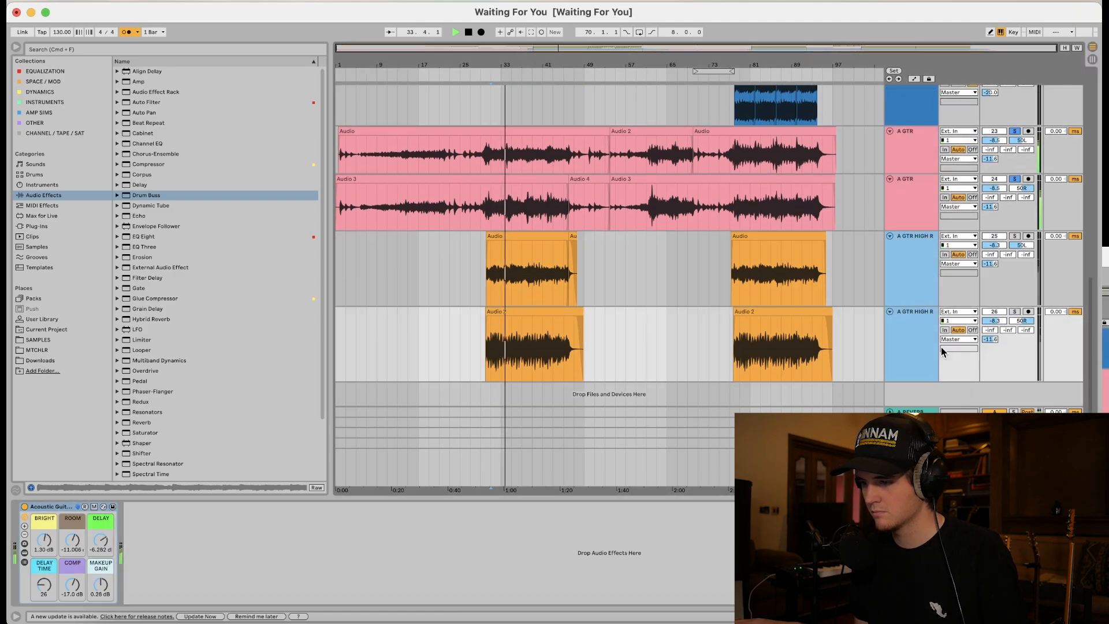
pyautogui.click(1014, 312)
pyautogui.moveTo(996, 324); pyautogui.dragTo(996, 340)
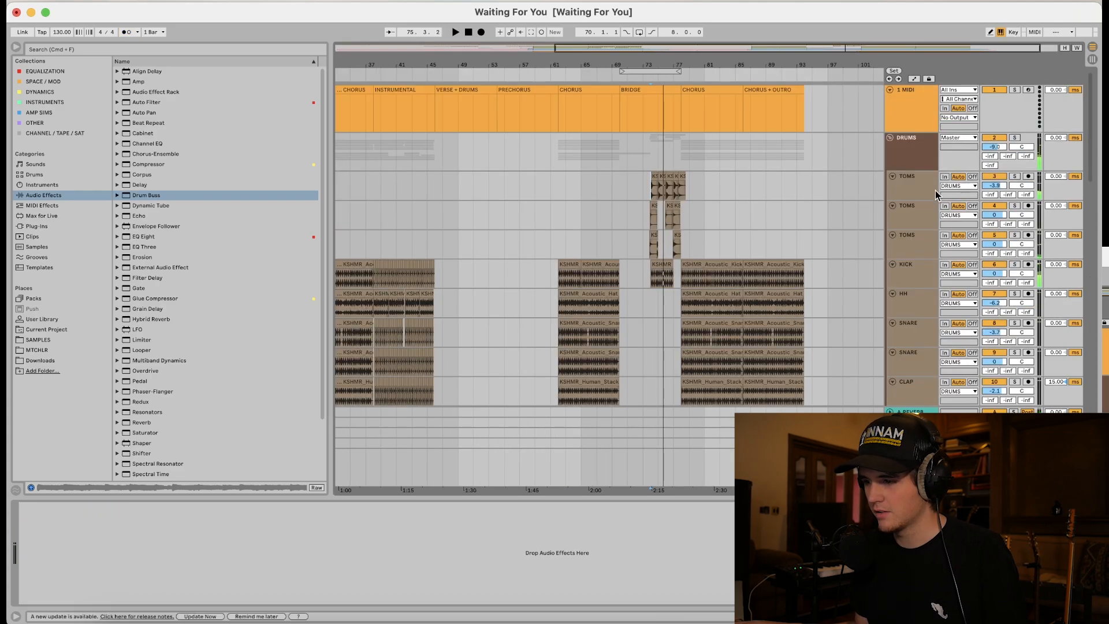
# Select the three TOMS tracks in the DRUMS group and place the insert marker near the end of the bridge
pyautogui.click(930, 191)
pyautogui.keyDown('shift'); pyautogui.click(911, 249); pyautogui.keyUp('shift')
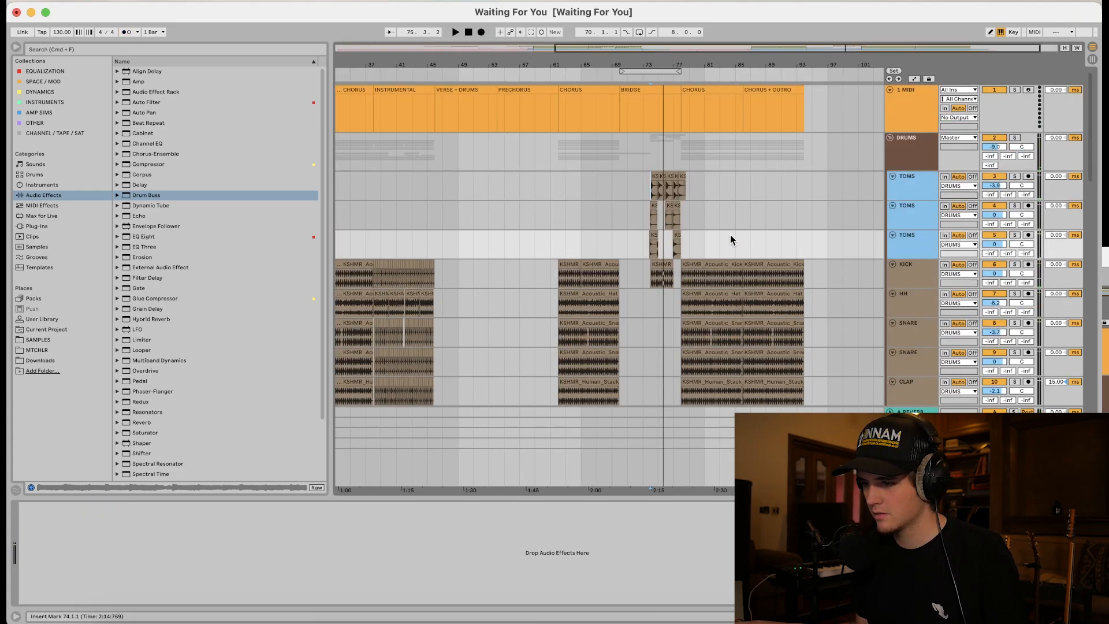
pyautogui.click(685, 236)
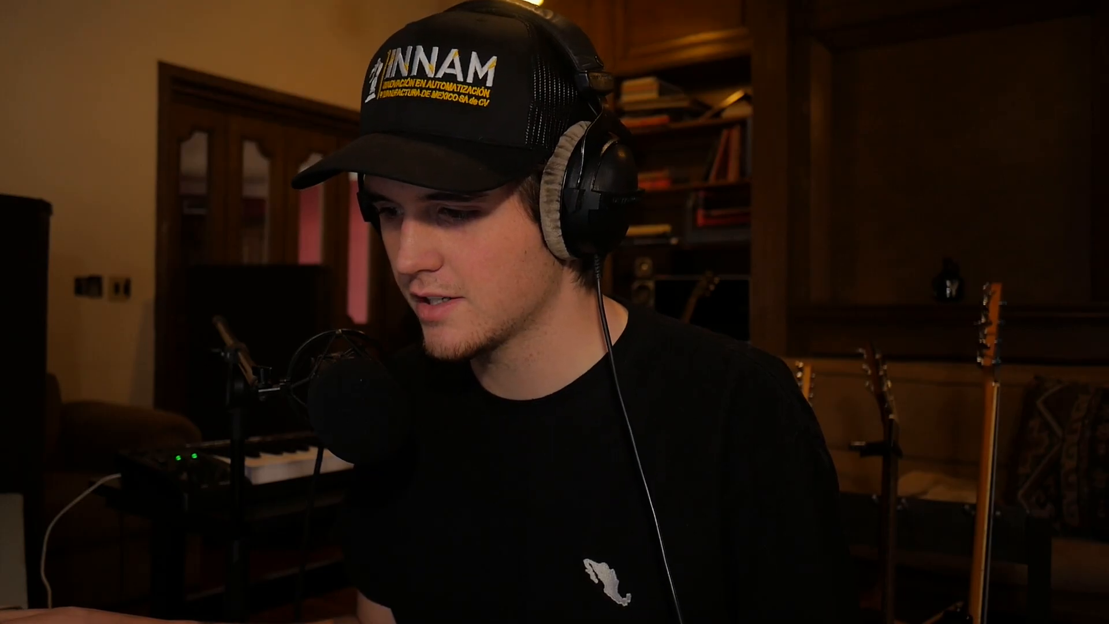